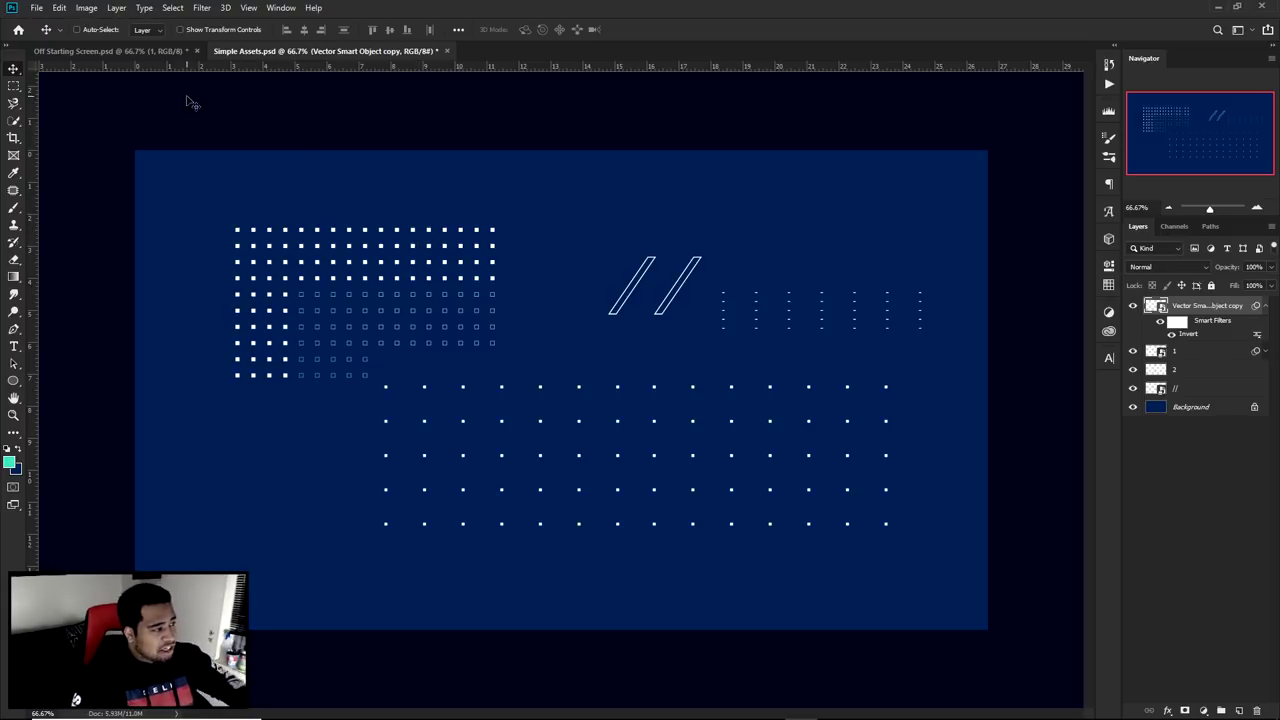
In Off Starting Screen.psd, create a new layer and fill a roughly square selection above the double slashes with bright turquoise.
left_click(90, 52)
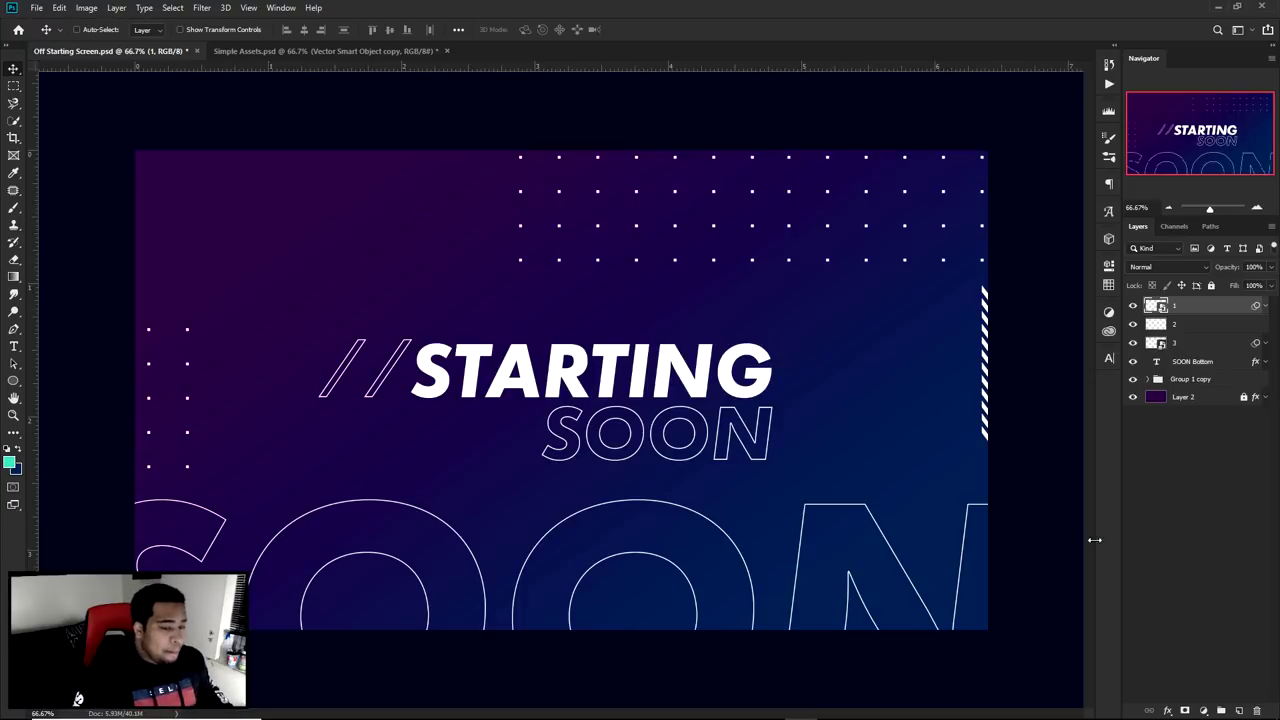
left_click(1239, 710)
key("m")
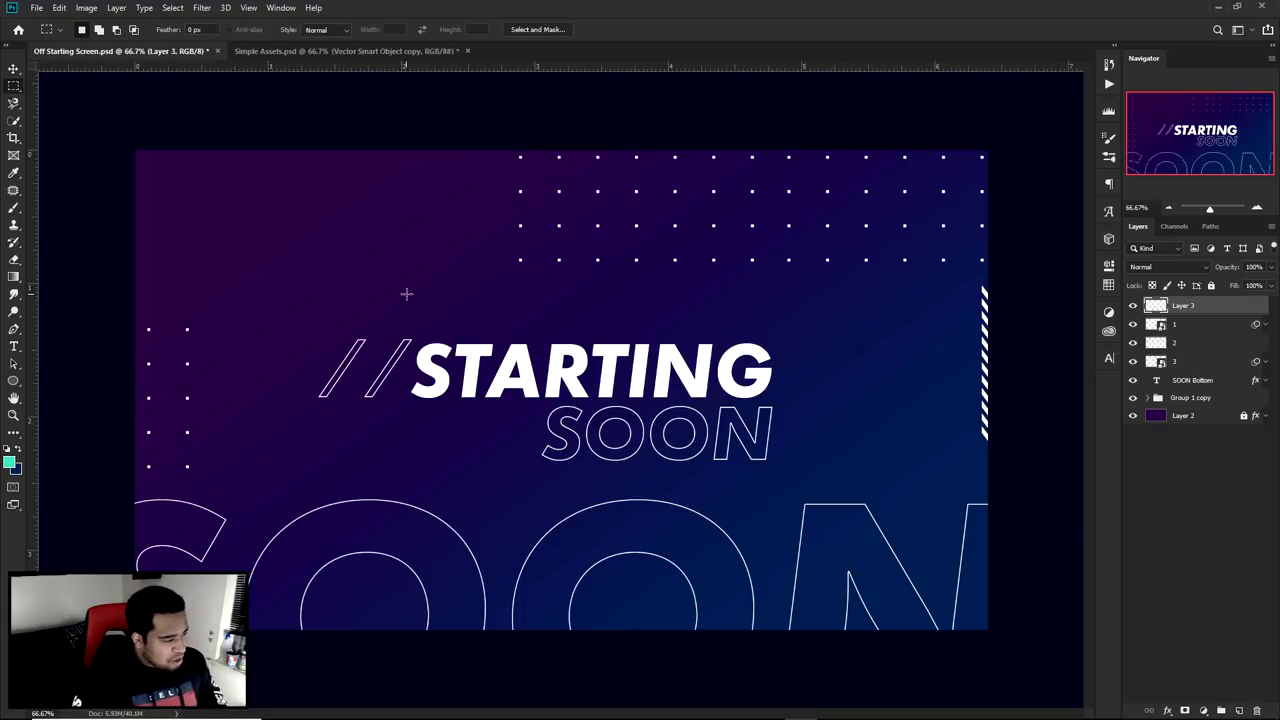
left_click_drag(209, 190, 323, 293)
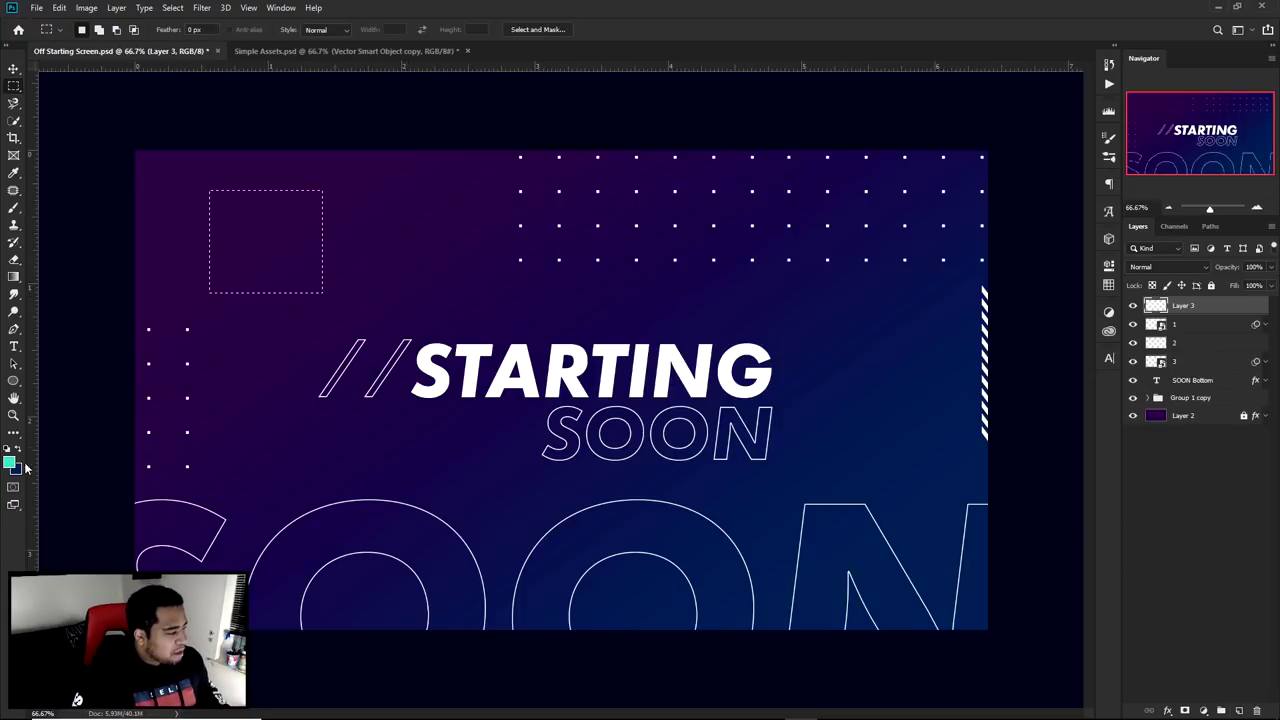
left_click(11, 462)
left_click_drag(918, 336, 911, 325)
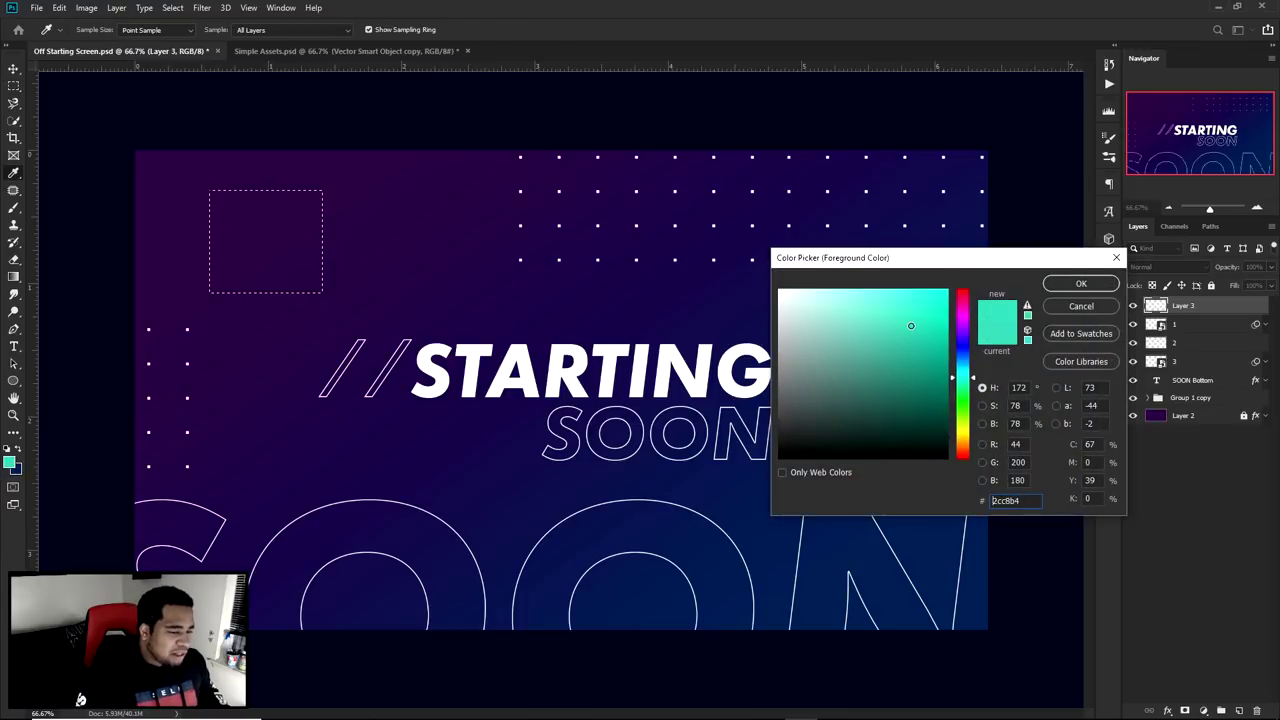
left_click(1081, 284)
key("alt+BackSpace")
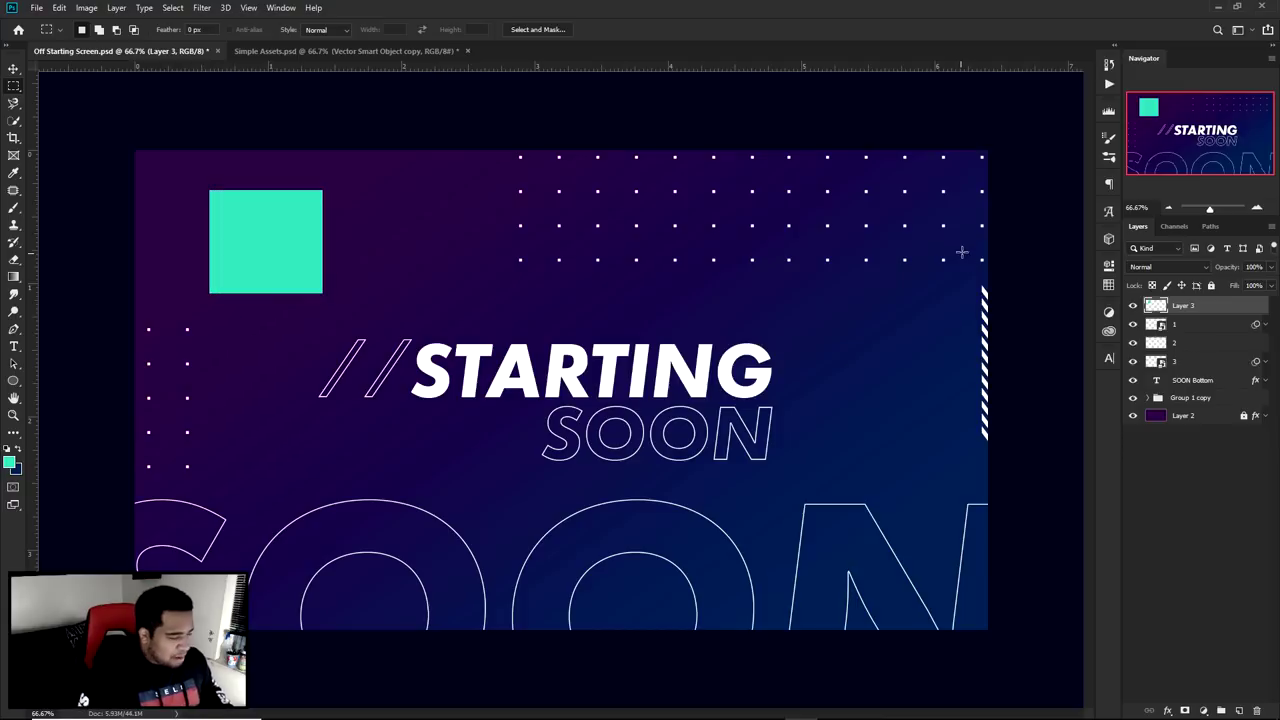
key("ctrl+d")
key("v")
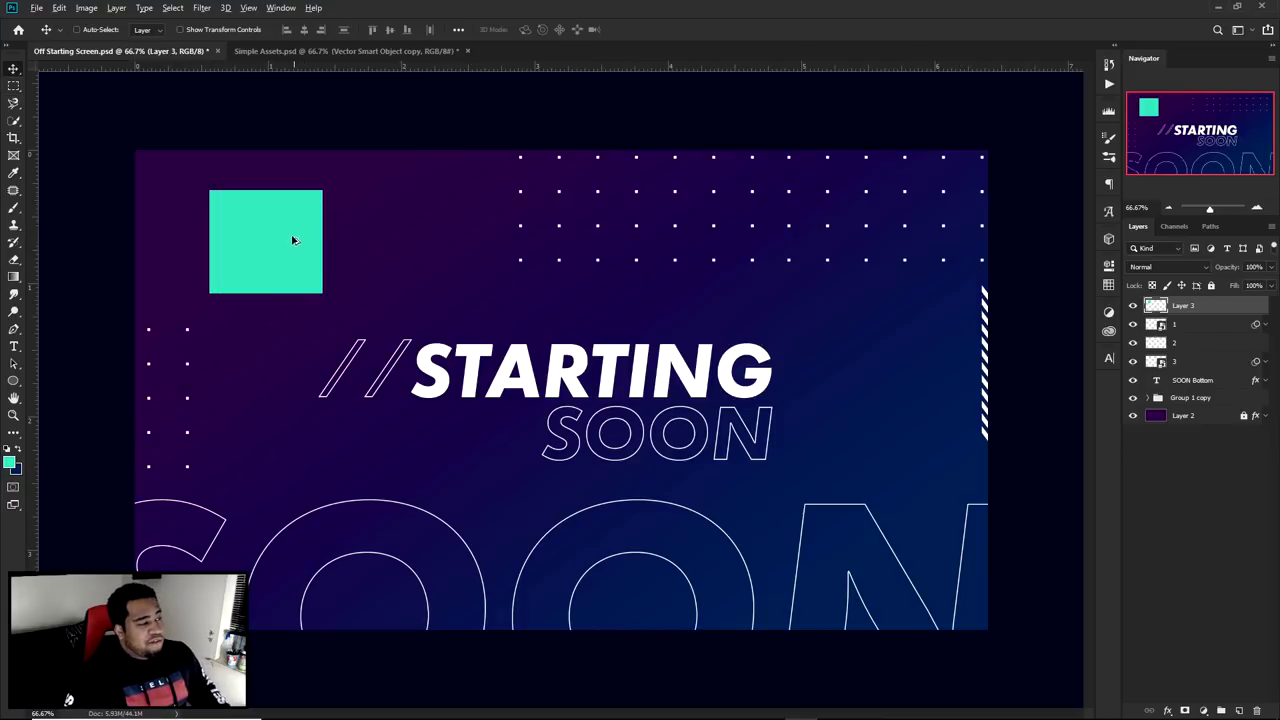
Duplicate the turquoise square, recolor the copy red, and place it directly below the original.
key("ctrl+j")
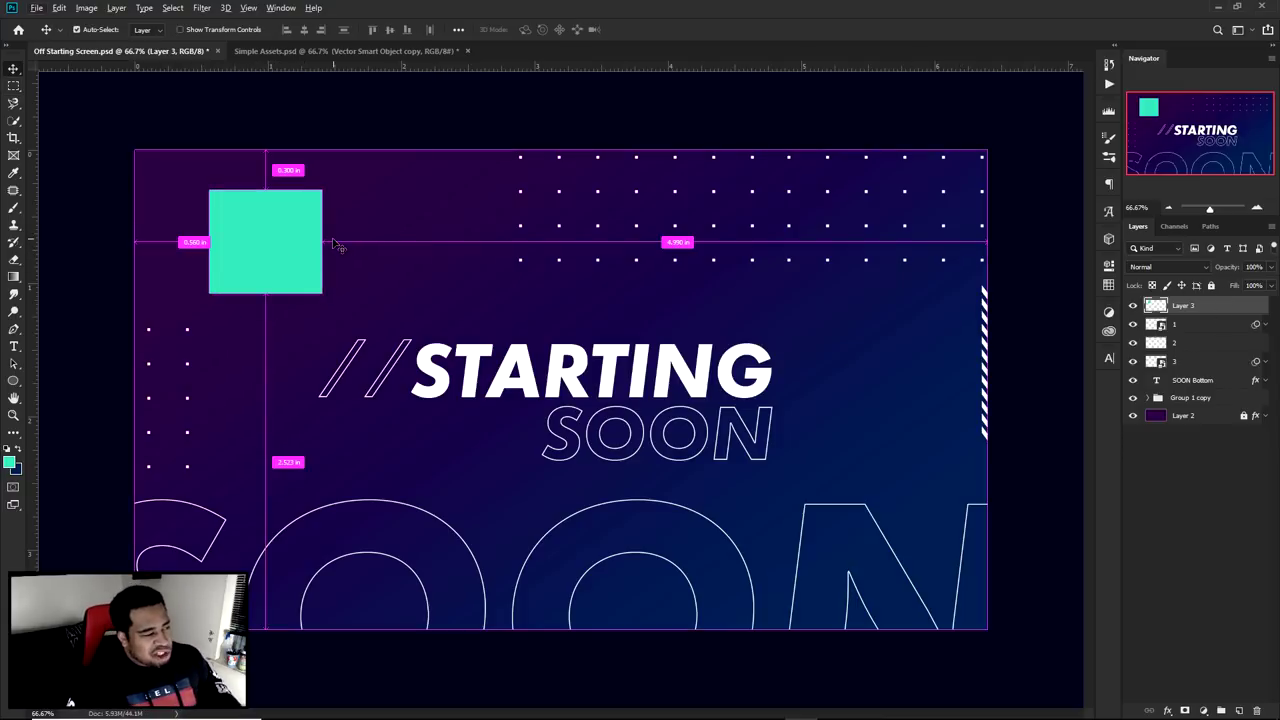
left_click_drag(282, 237, 383, 244)
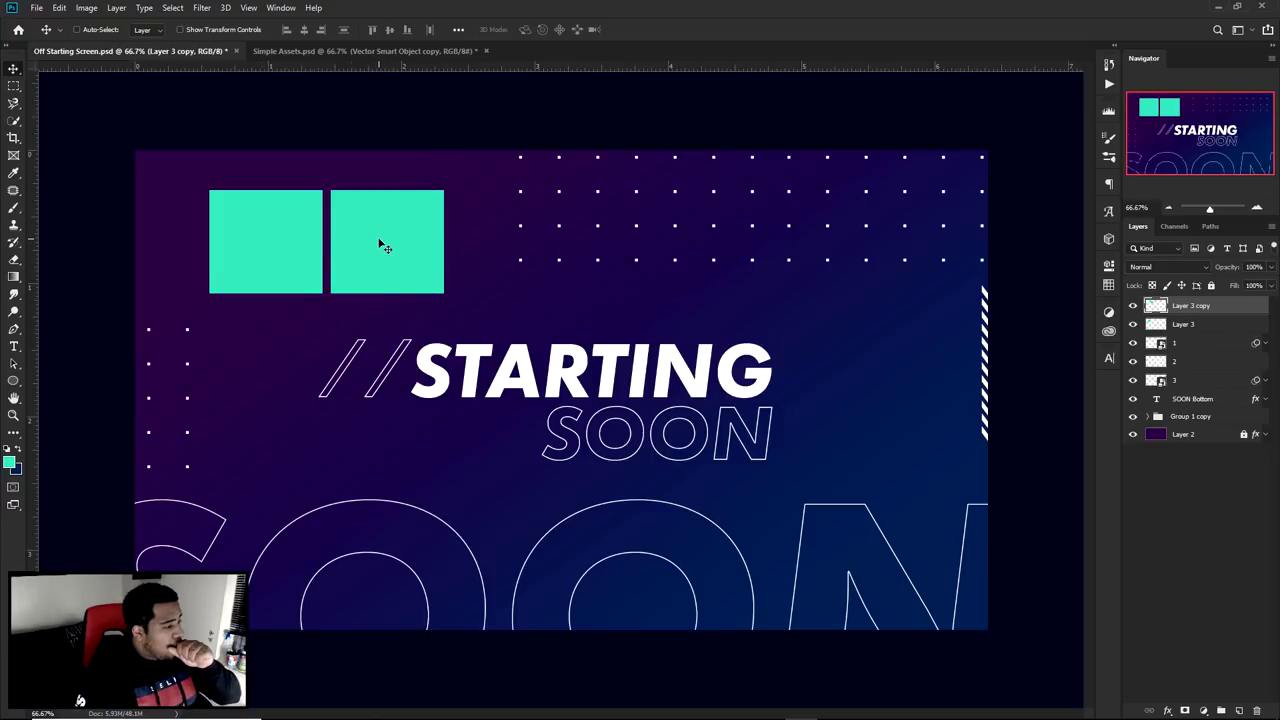
key("ctrl")
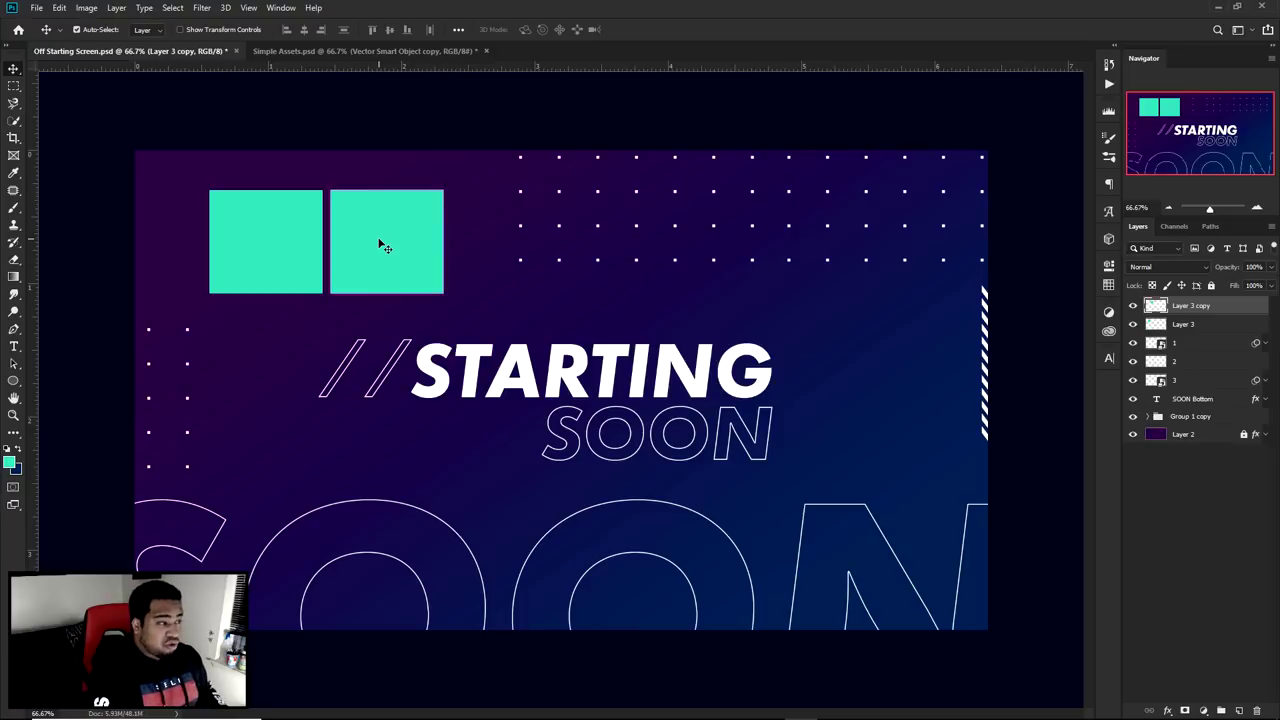
key("ctrl+shift+BackSpace")
left_click_drag(381, 238, 298, 239)
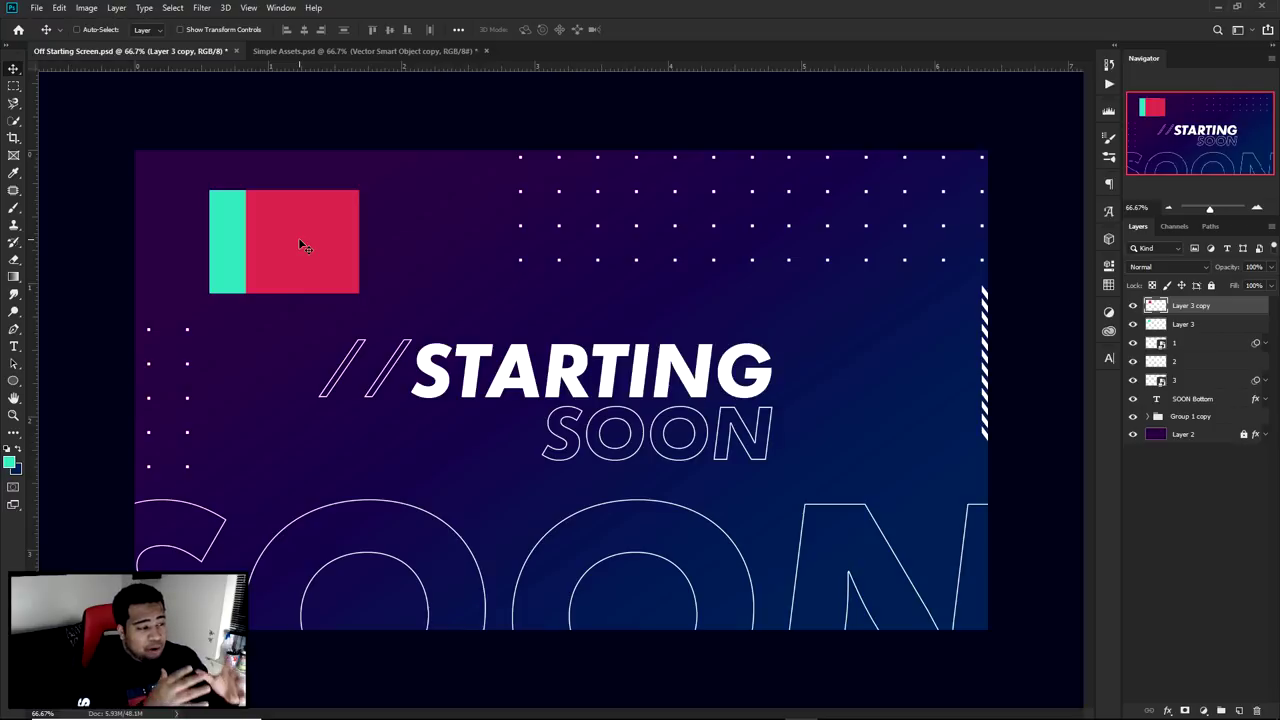
left_click_drag(312, 237, 273, 346)
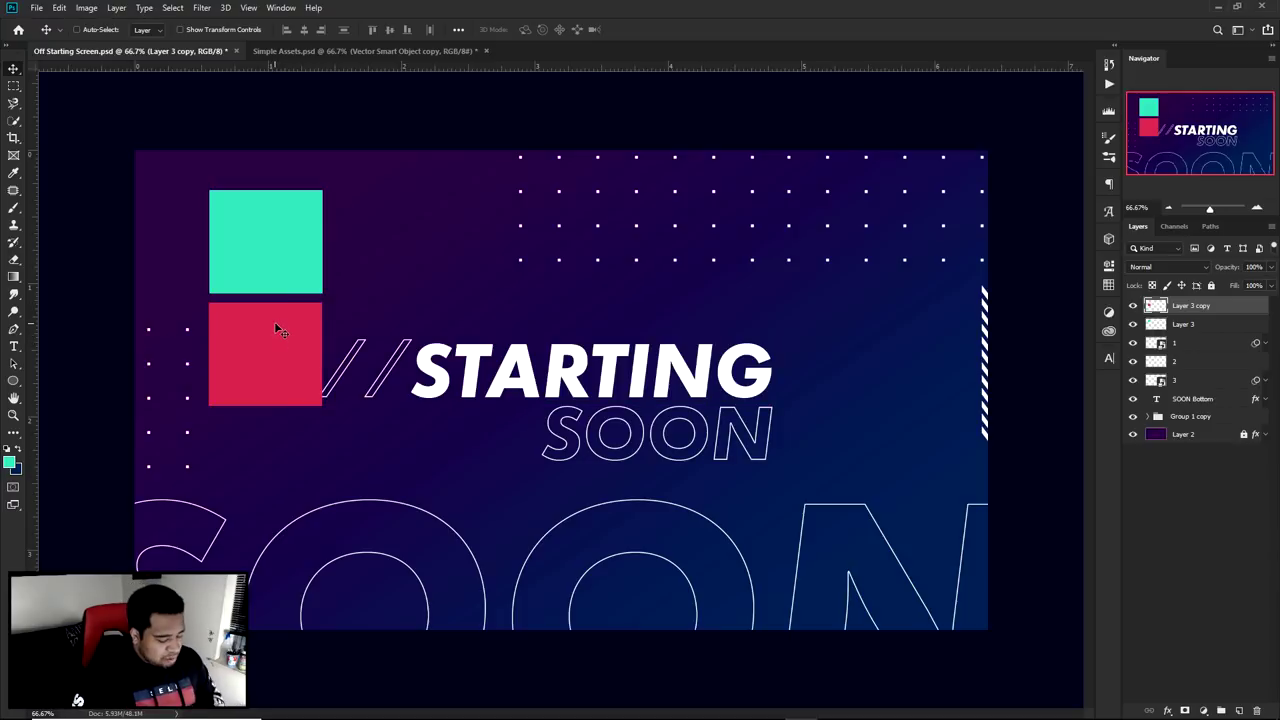
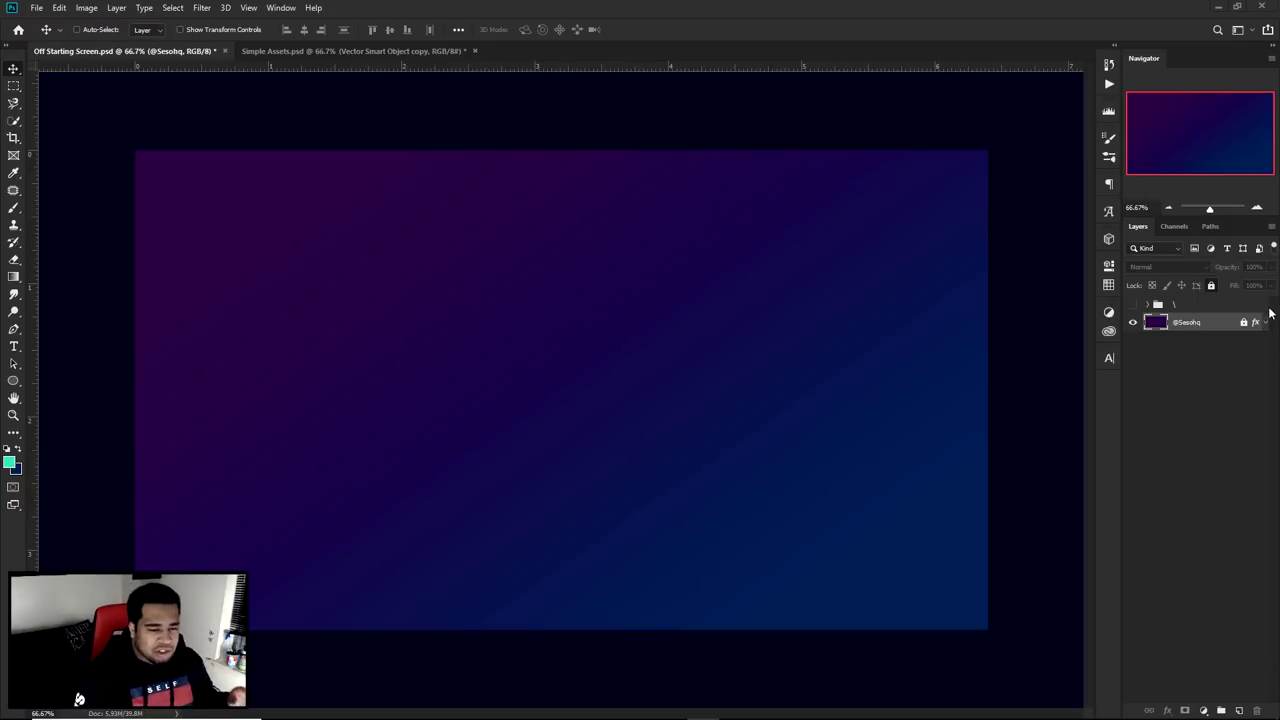
Unlock the background layer and inspect the purple start color of its gradient overlay.
left_click(1246, 326)
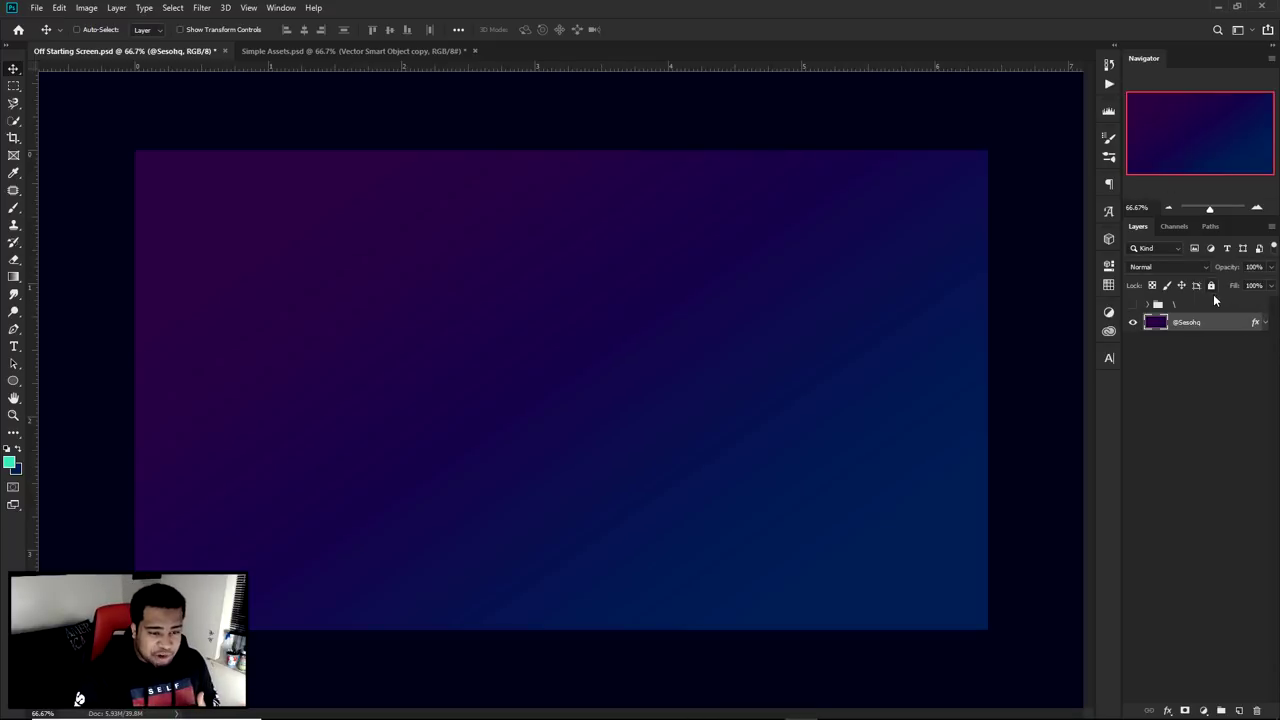
left_click(1265, 323)
double_click(1199, 351)
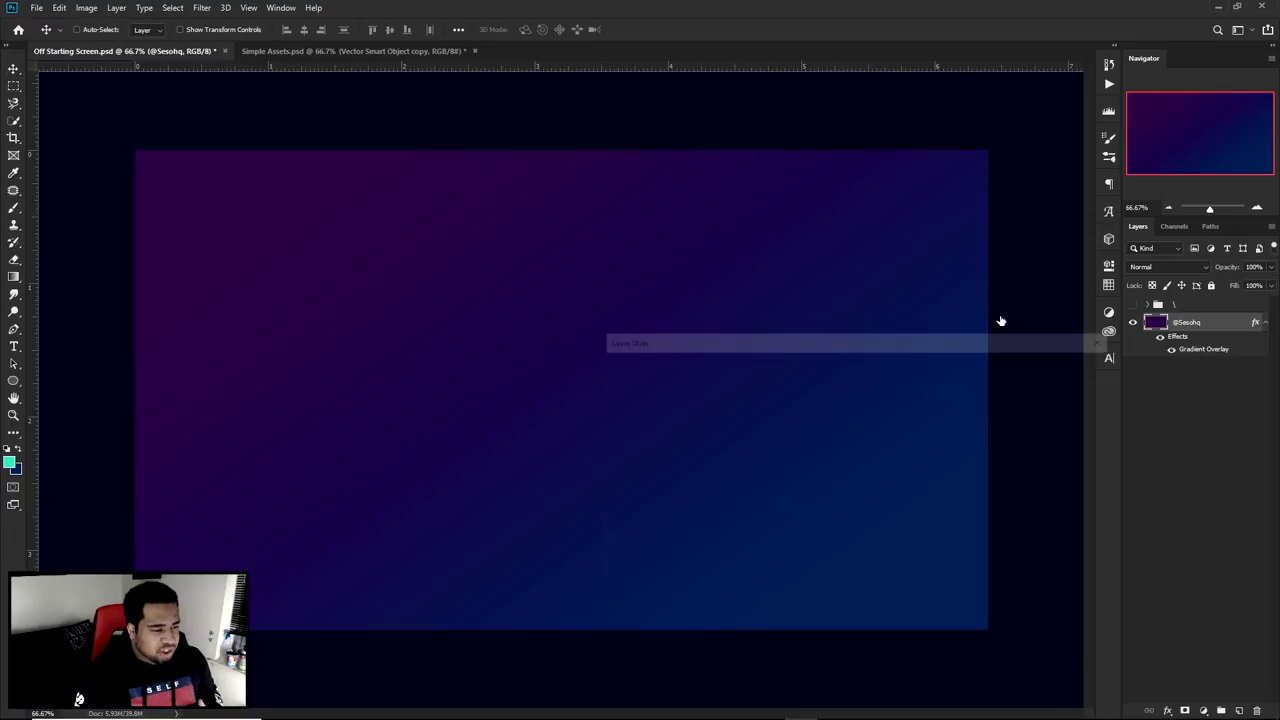
left_click_drag(920, 337, 901, 183)
left_click(838, 260)
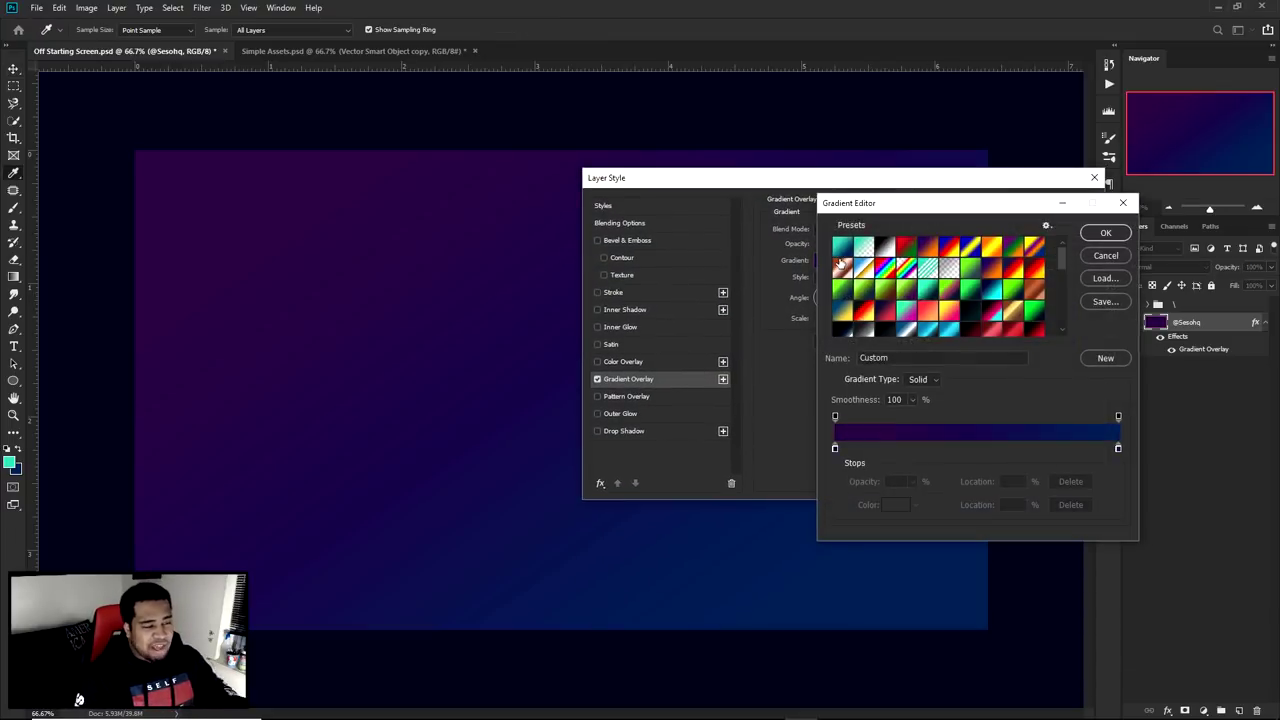
double_click(835, 448)
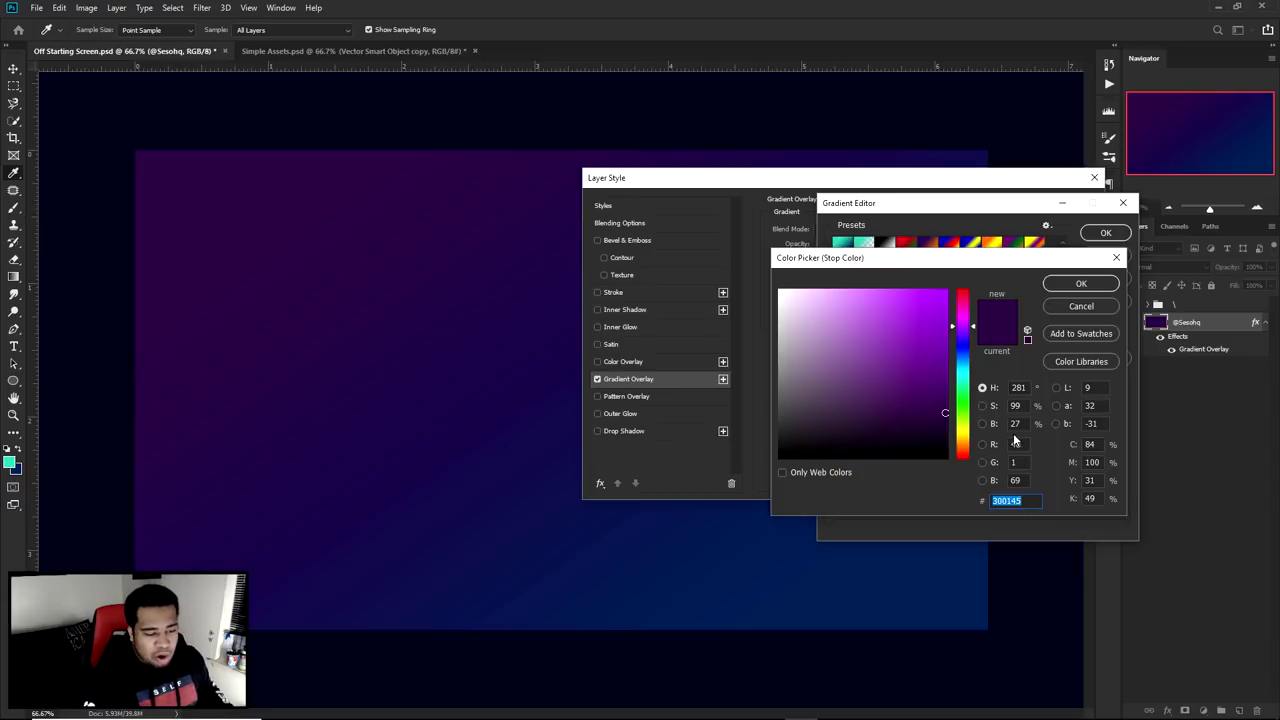
left_click(1081, 284)
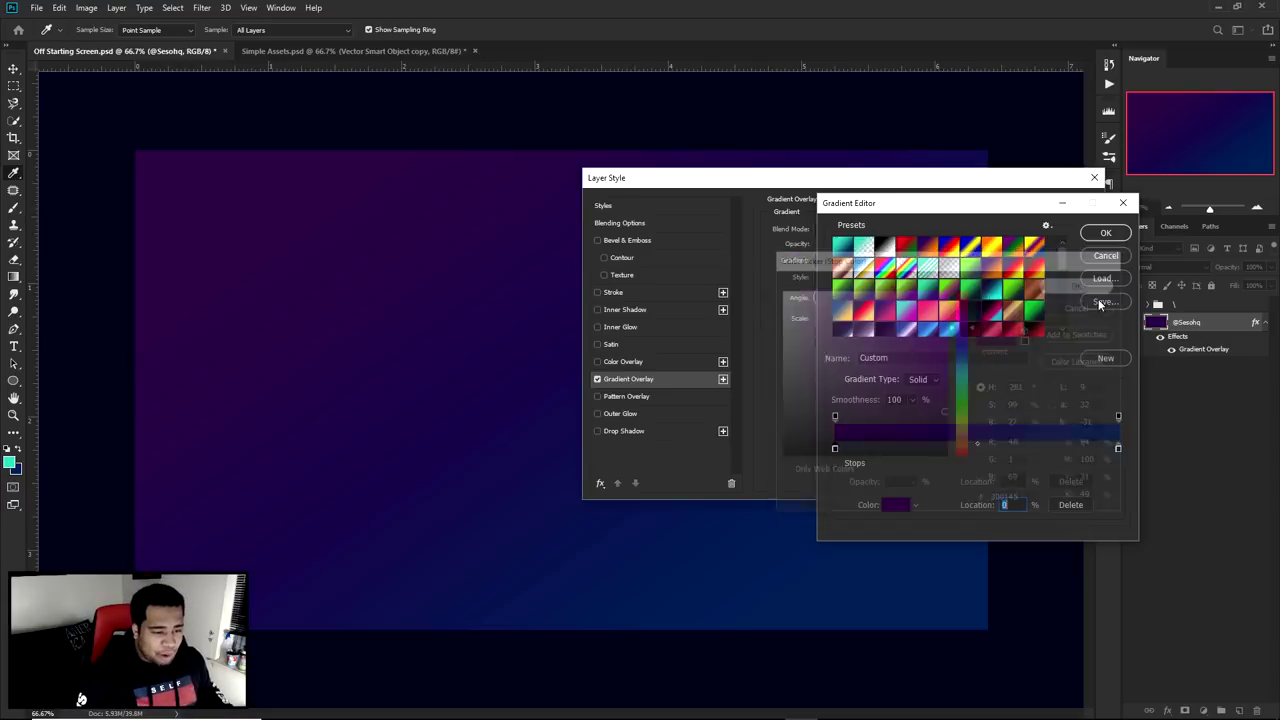
Try dark pink and dark red hues for the background gradient's blue end color.
double_click(1119, 447)
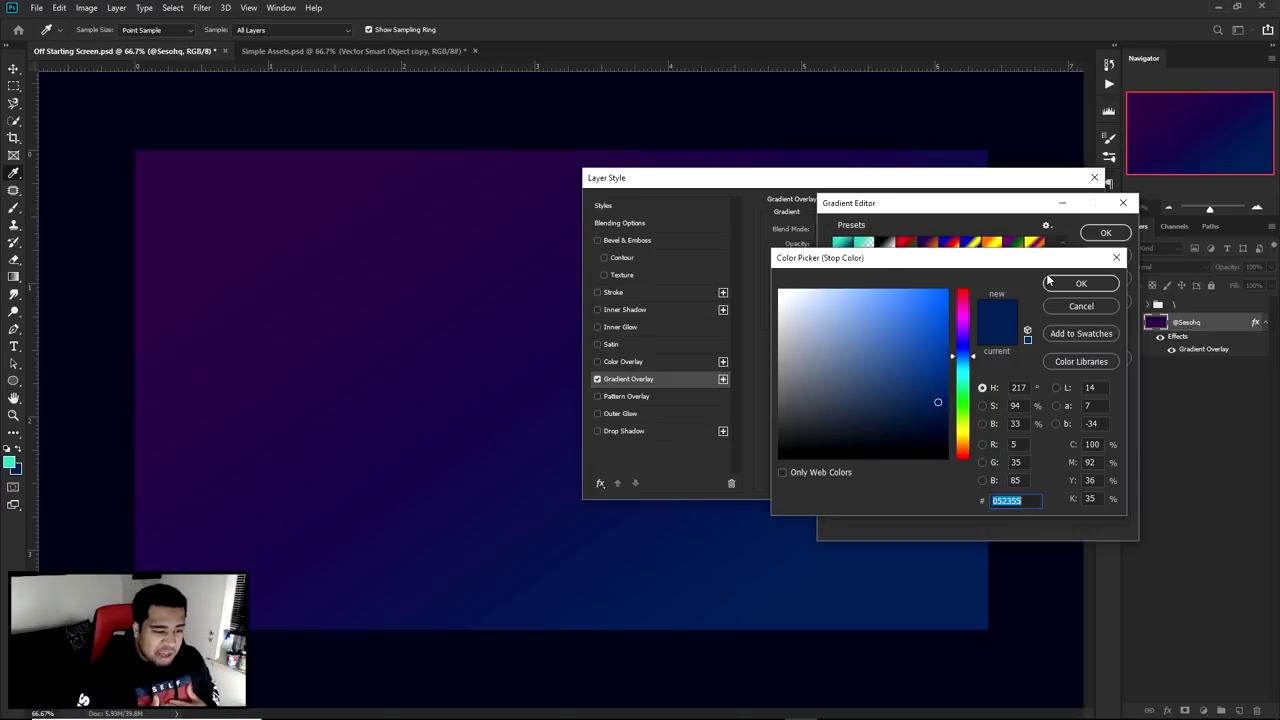
left_click_drag(970, 320, 966, 300)
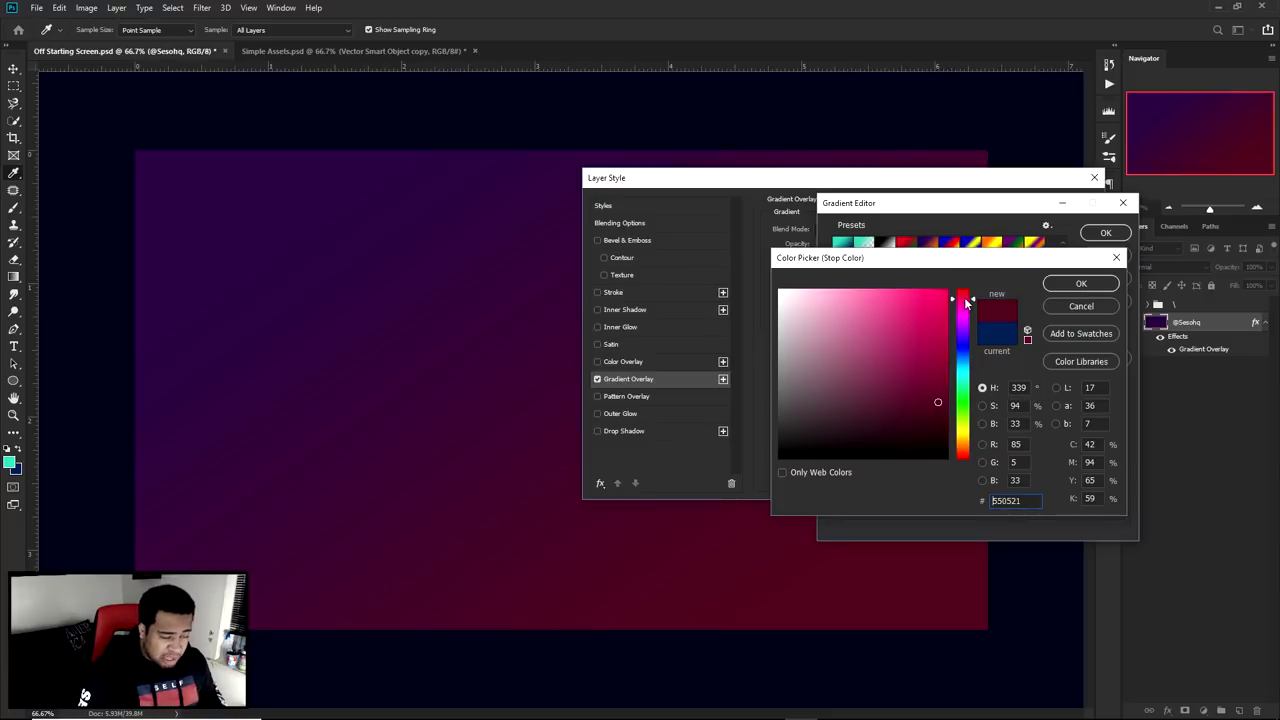
left_click_drag(966, 301, 966, 463)
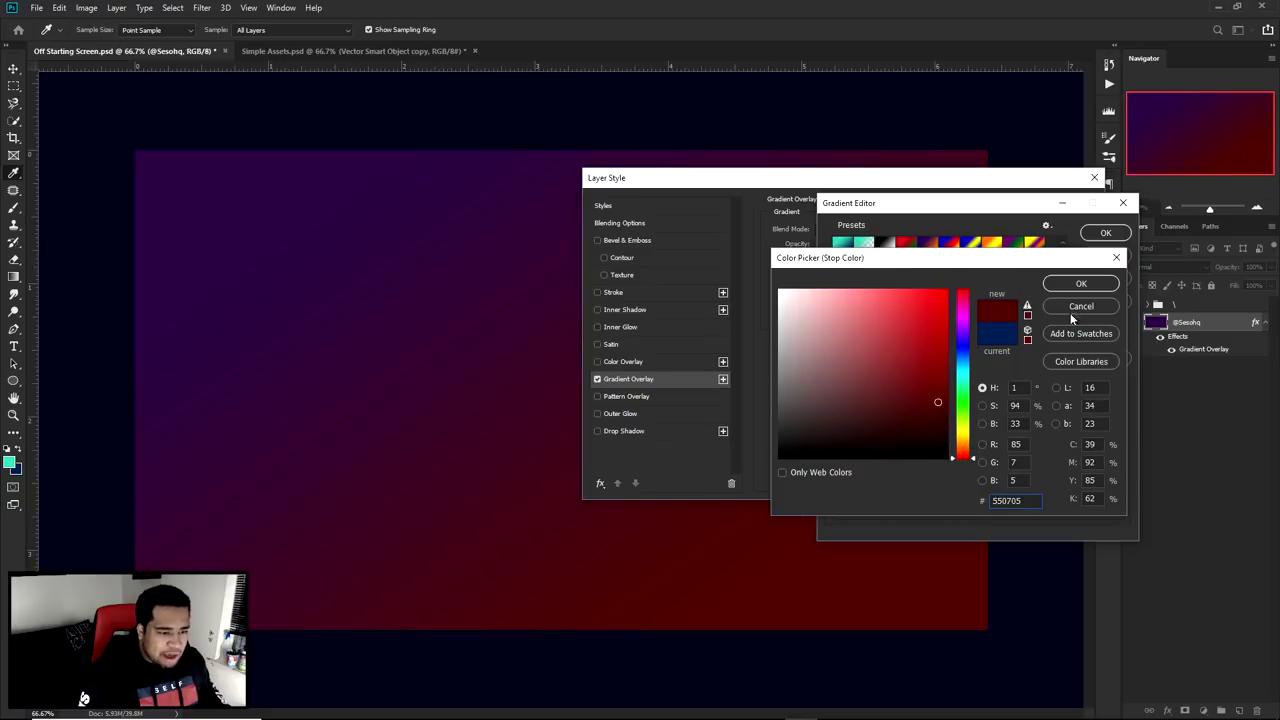
left_click(1070, 308)
left_click(1091, 234)
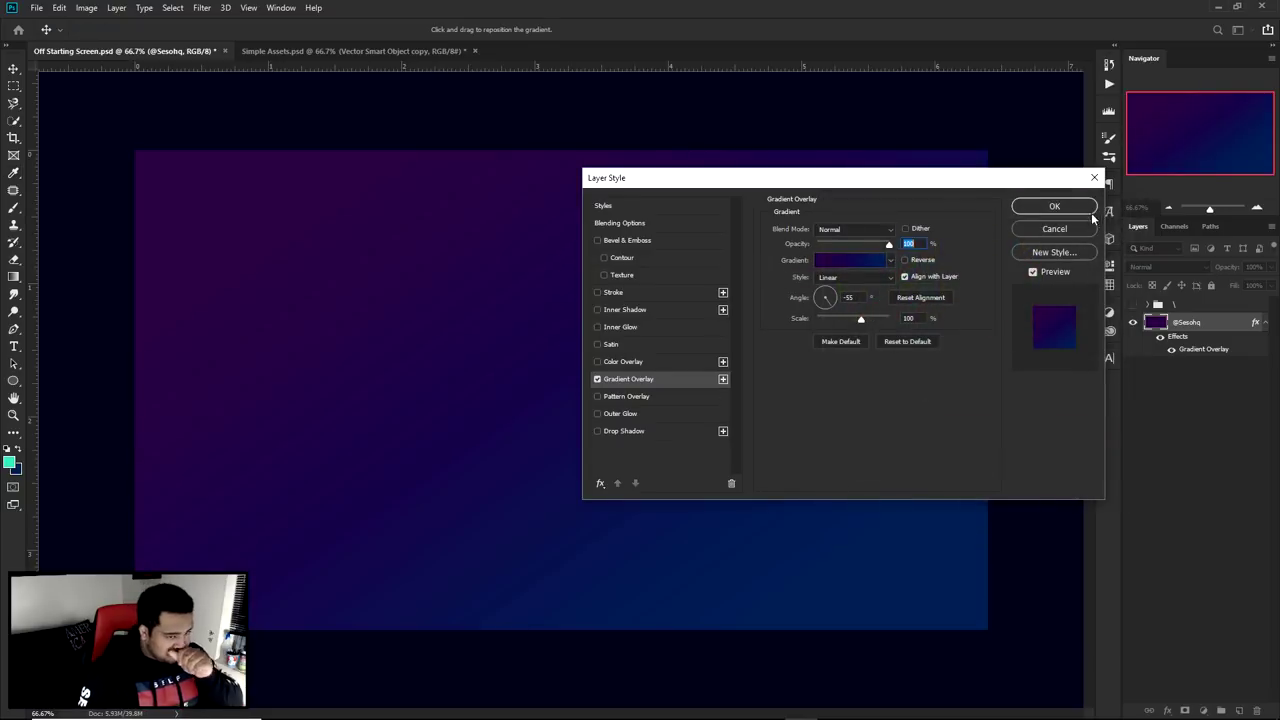
left_click(1075, 208)
left_click(1266, 324)
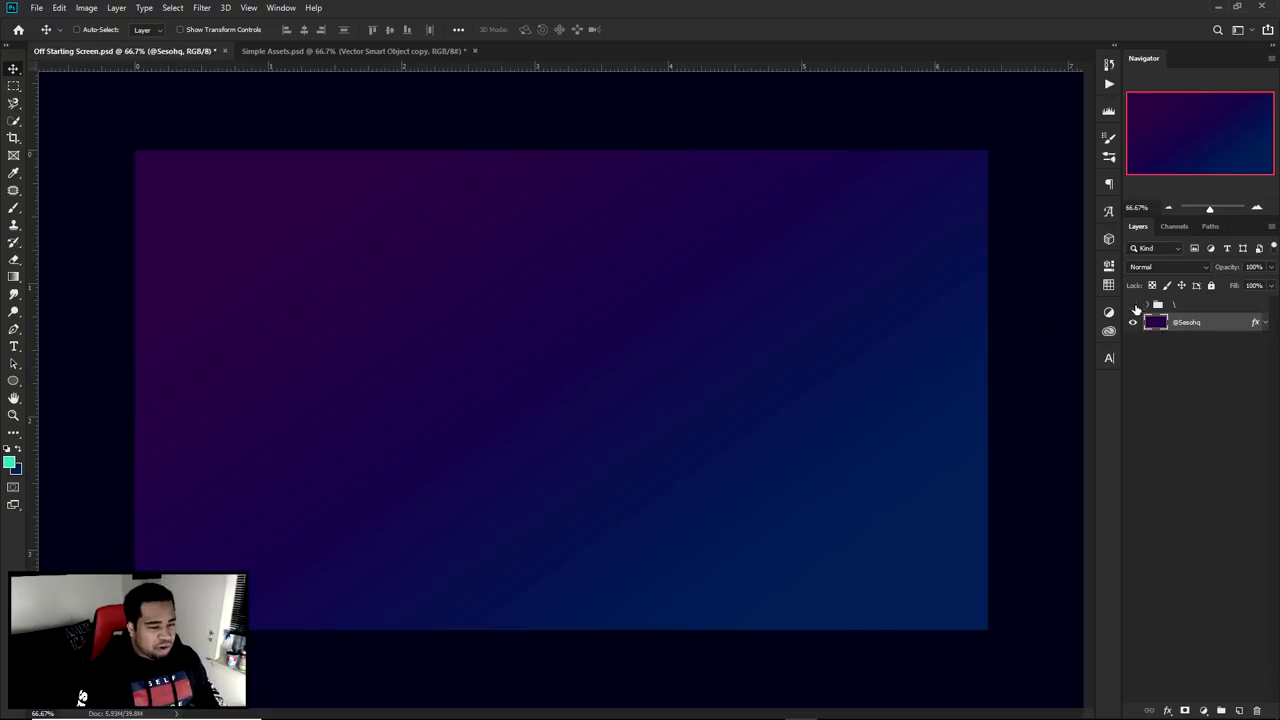
Add a Lorem Ipsum text line near the canvas center and enlarge it to about 35 pt.
left_click(1134, 305)
left_click(1134, 305)
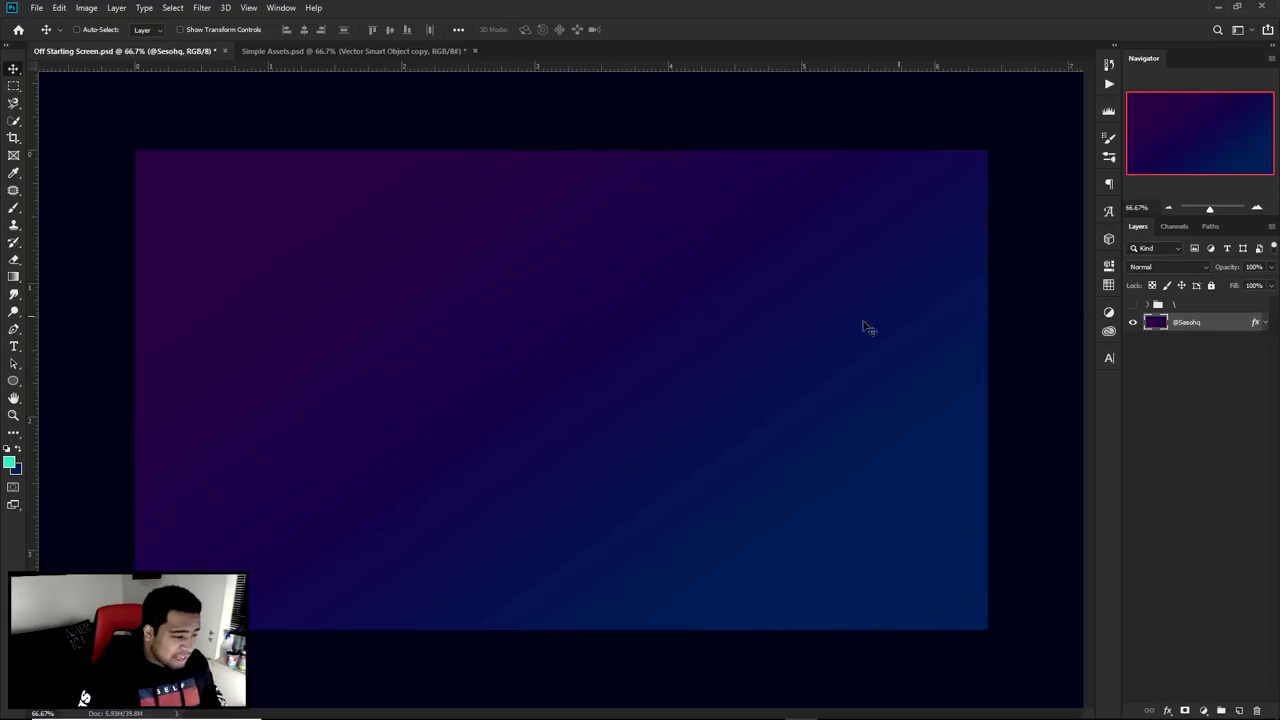
key("t")
left_click(547, 385)
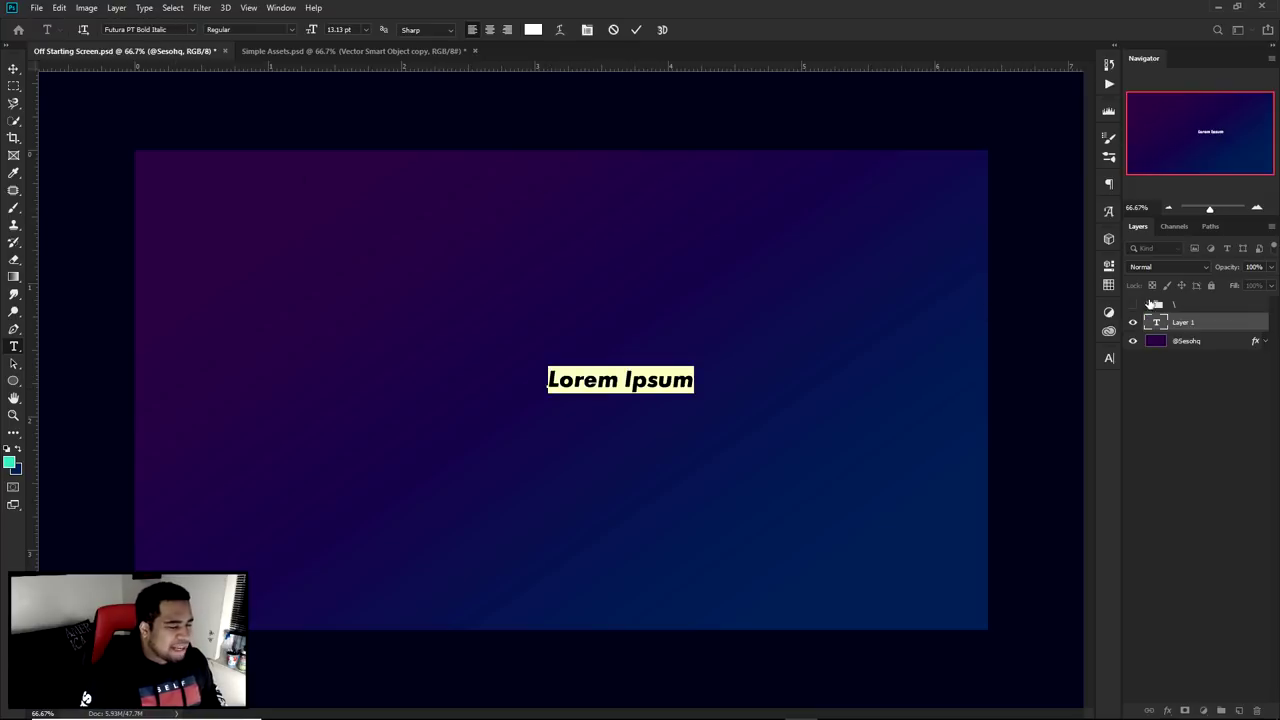
left_click(635, 30)
key("ctrl+t")
left_click_drag(695, 363, 817, 344)
key("Return")
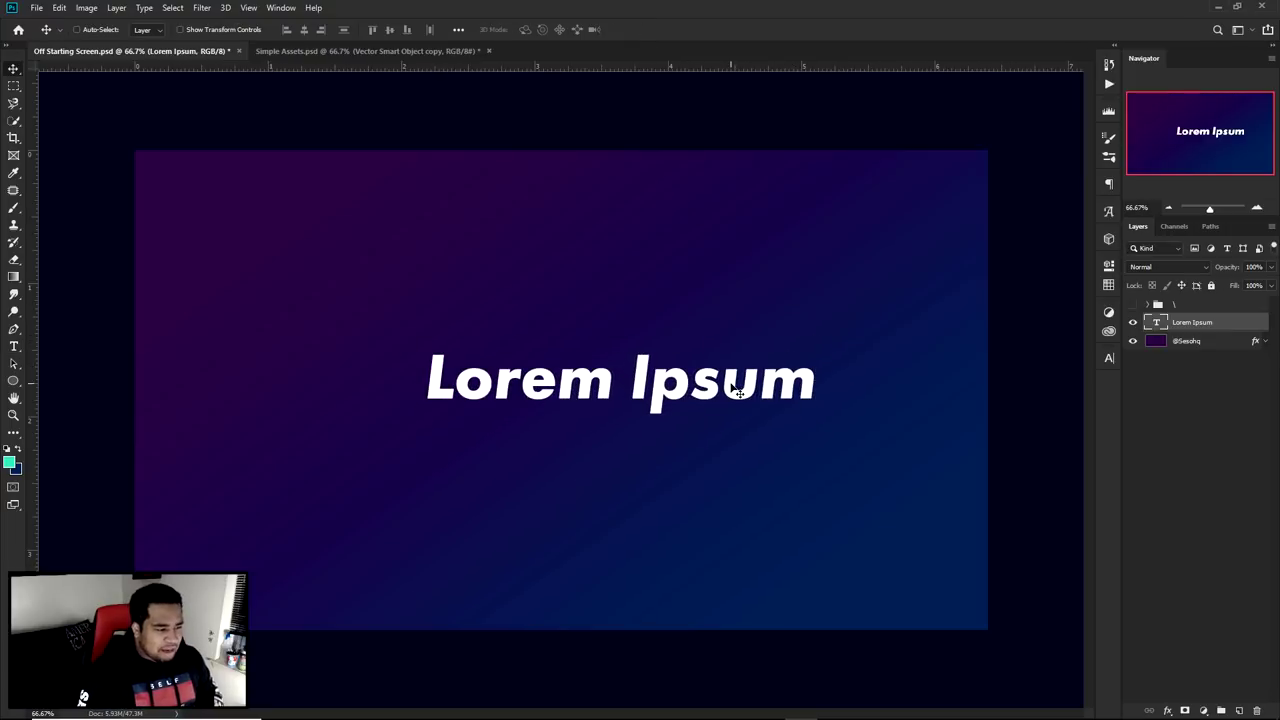
Replace the placeholder text with STARTING in capitals and shift it slightly to the right.
triple_click(730, 380)
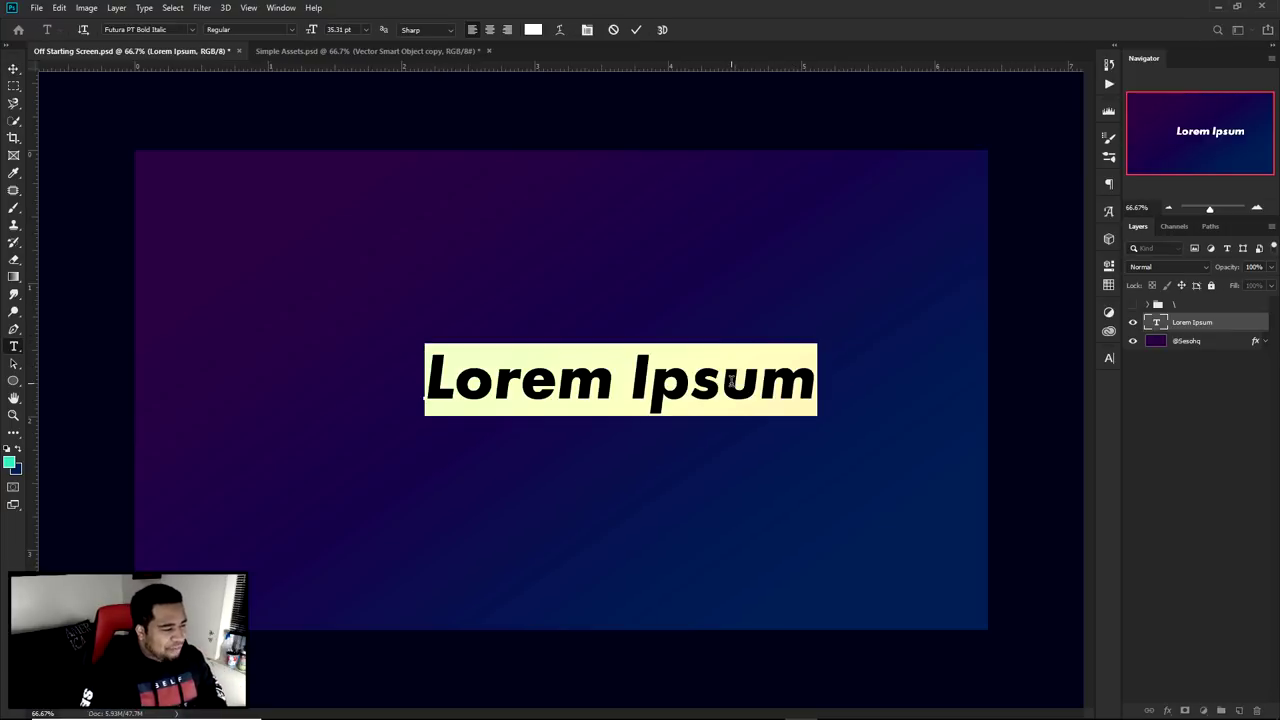
type("starting")
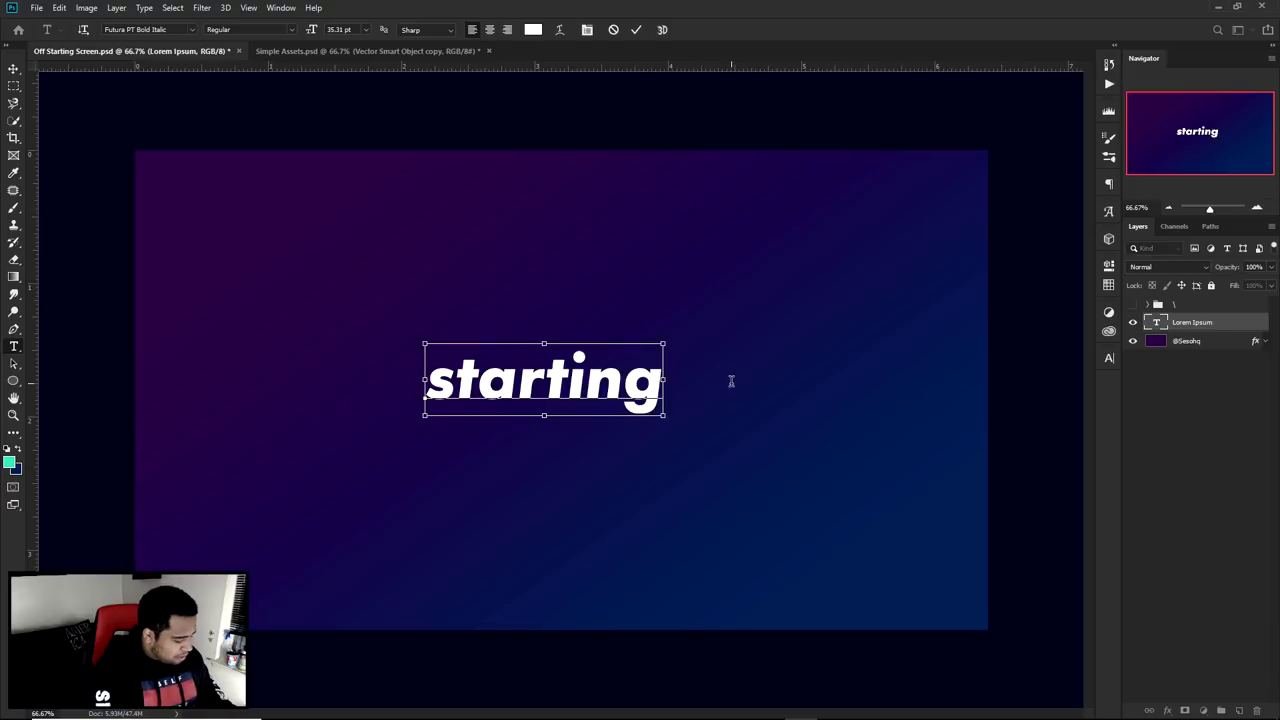
key("ctrl+a")
type("STARTING")
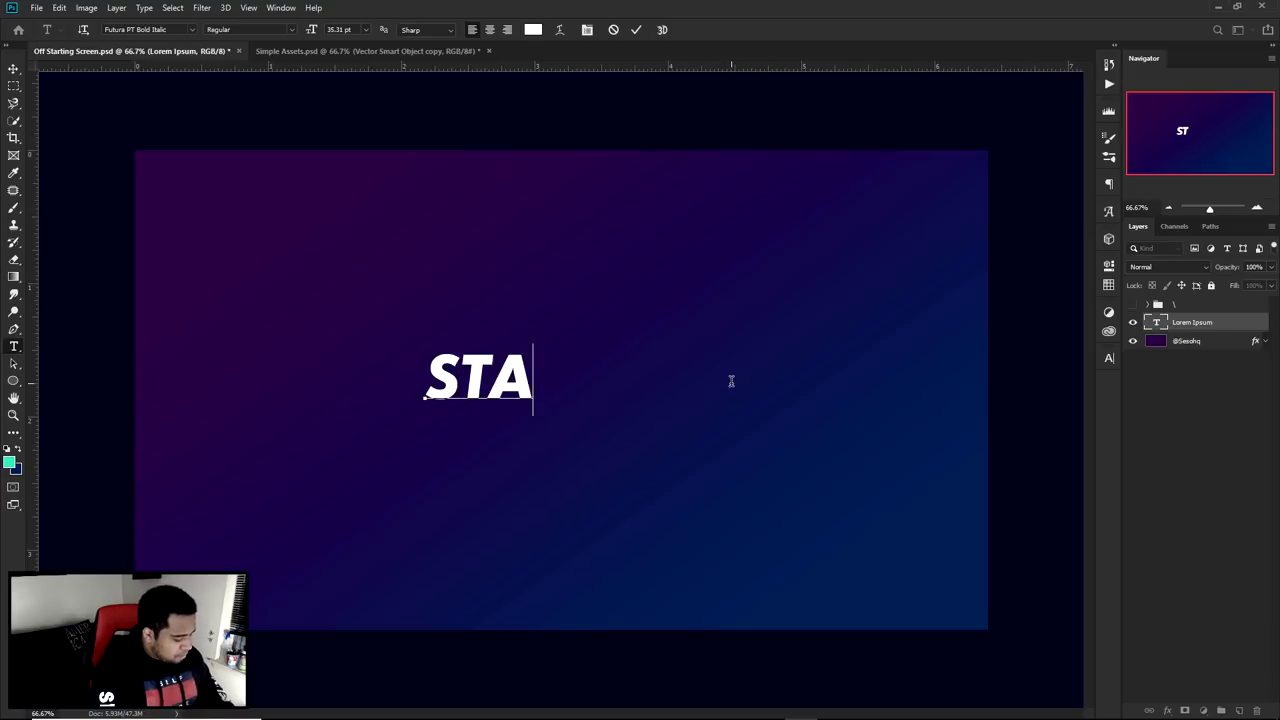
left_click(636, 29)
key("v")
left_click_drag(597, 370, 624, 370)
left_click_drag(745, 328, 745, 383)
key("ctrl+z")
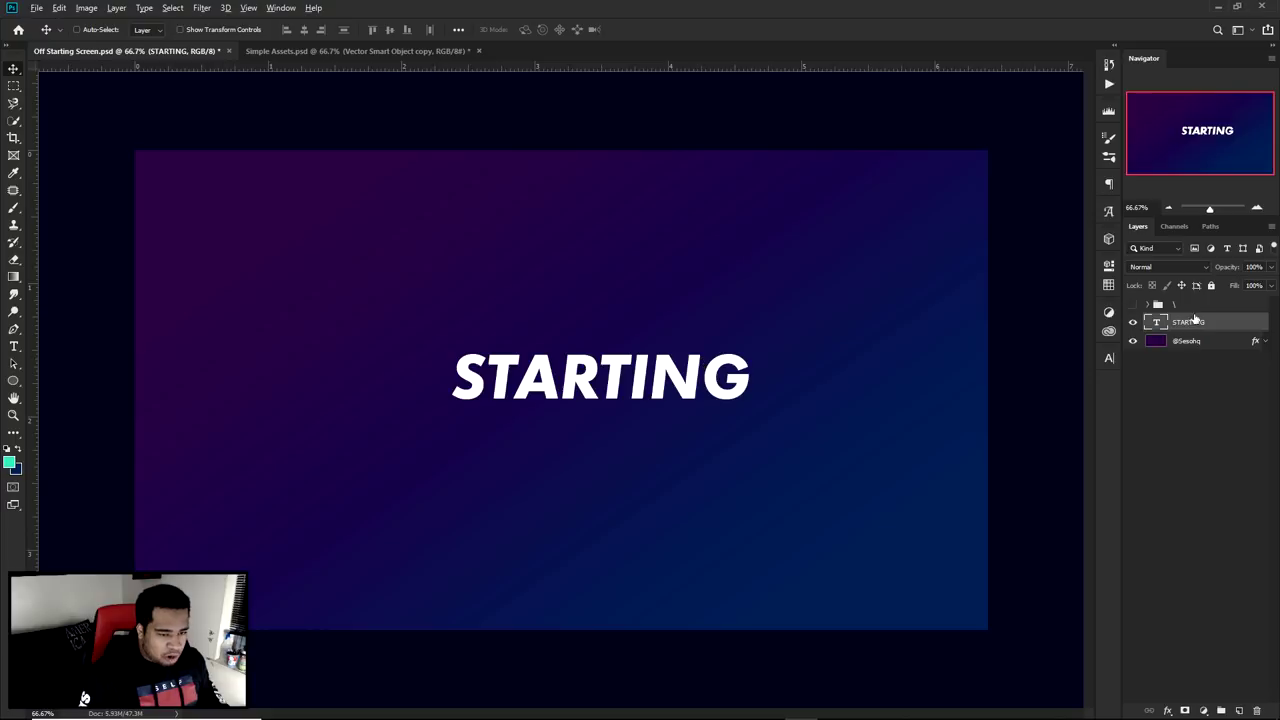
Place a copy of STARTING directly beneath it, change the copy to SOON, and align its right edge with STARTING.
left_click_drag(689, 357, 679, 401)
double_click(663, 425)
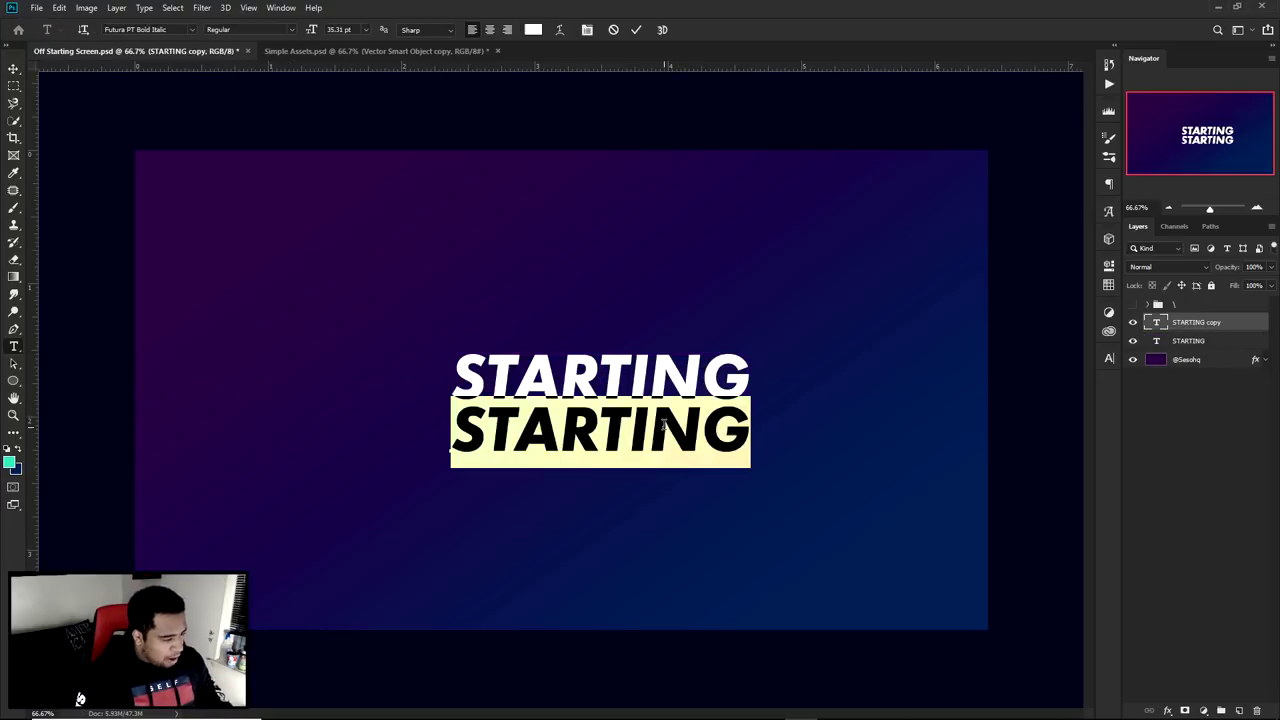
type("SOON")
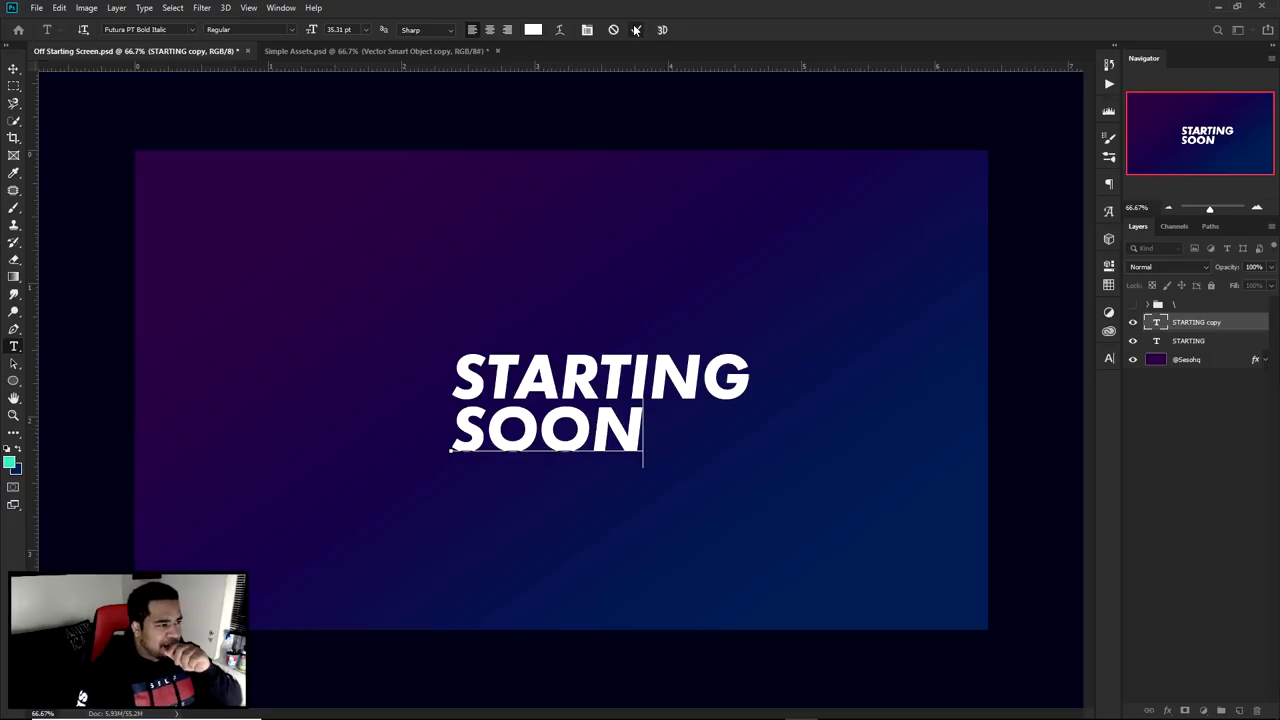
left_click(636, 29)
key("v")
left_click_drag(614, 334, 672, 333)
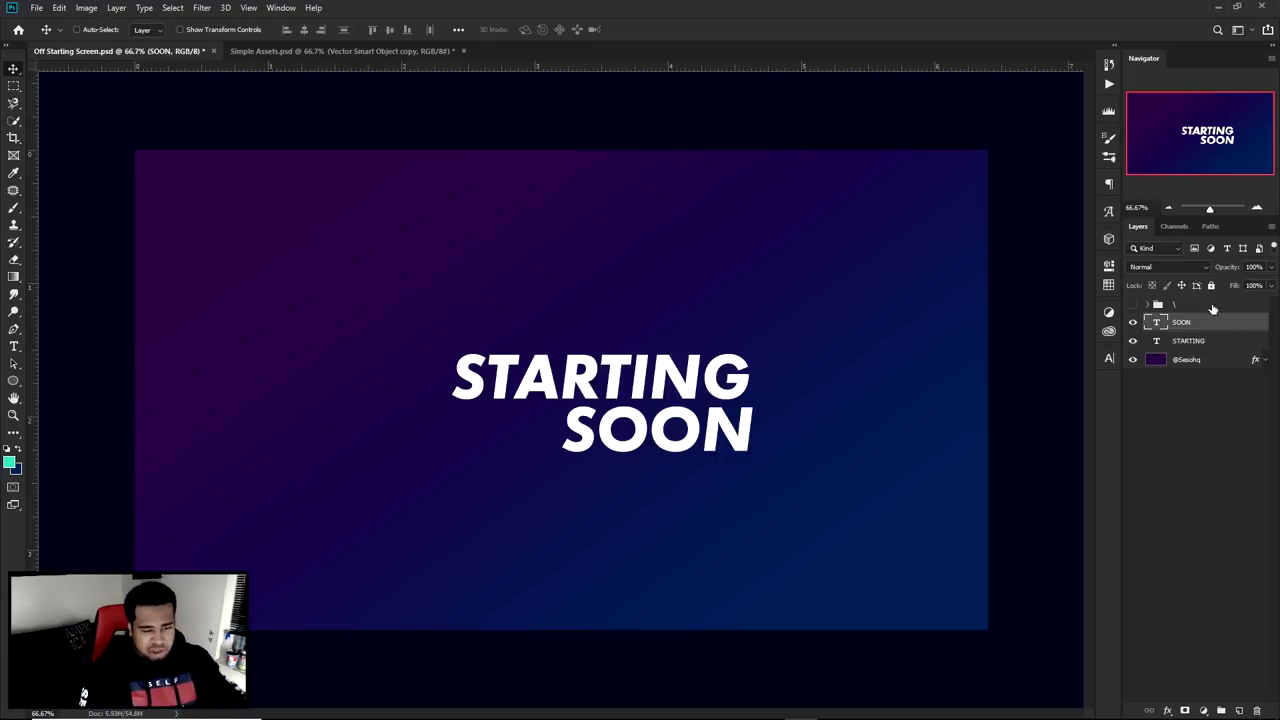
Compare the new STARTING and SOON text with the finished design in the hidden layer group.
left_click(1133, 322)
left_click(1133, 305)
left_click(1132, 342)
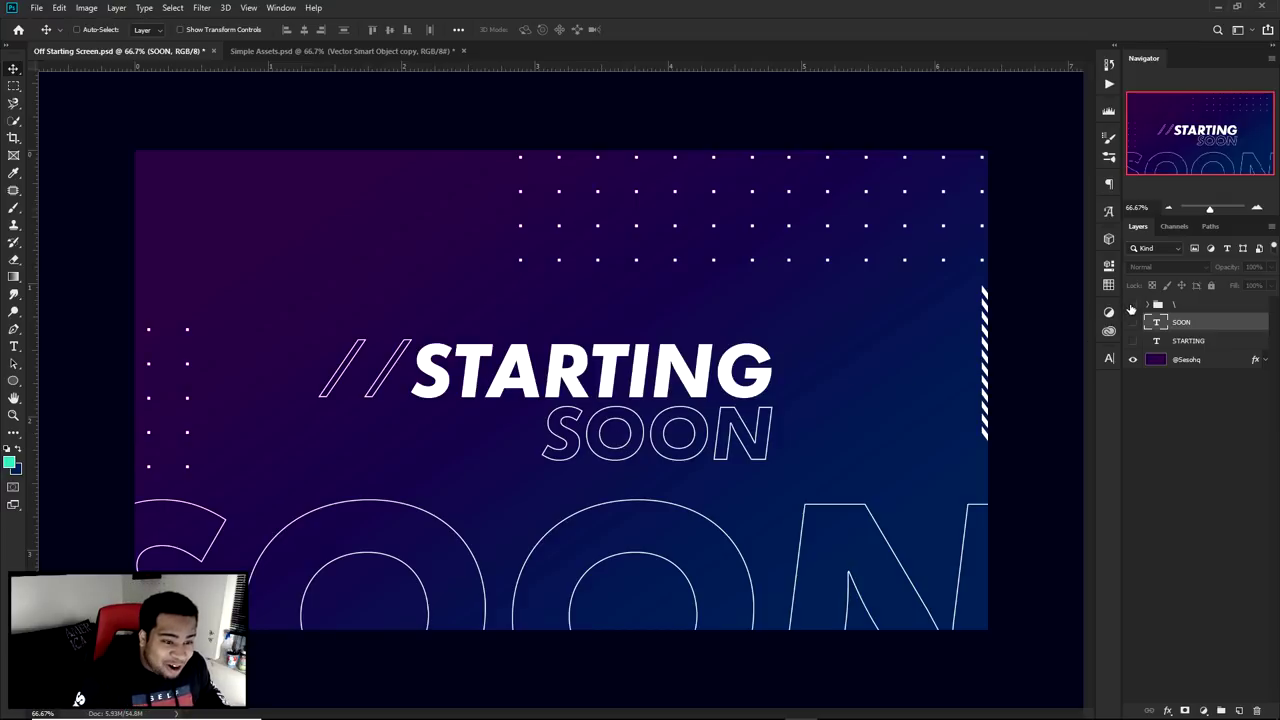
left_click_drag(1133, 305, 1137, 340)
left_click(1137, 340)
Set the SOON layer's fill to 0% and outline the text with a 2 px white stroke positioned inside.
left_click_drag(1270, 285, 1204, 330)
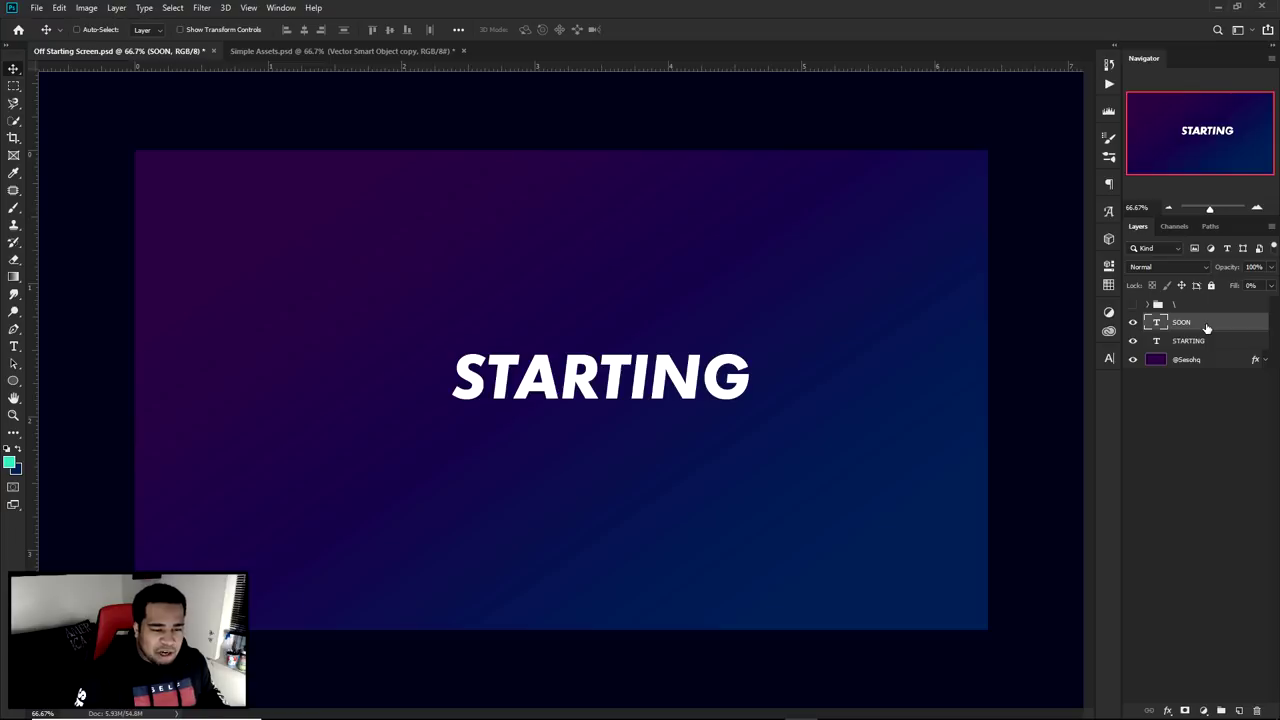
double_click(1206, 328)
left_click_drag(749, 186, 894, 63)
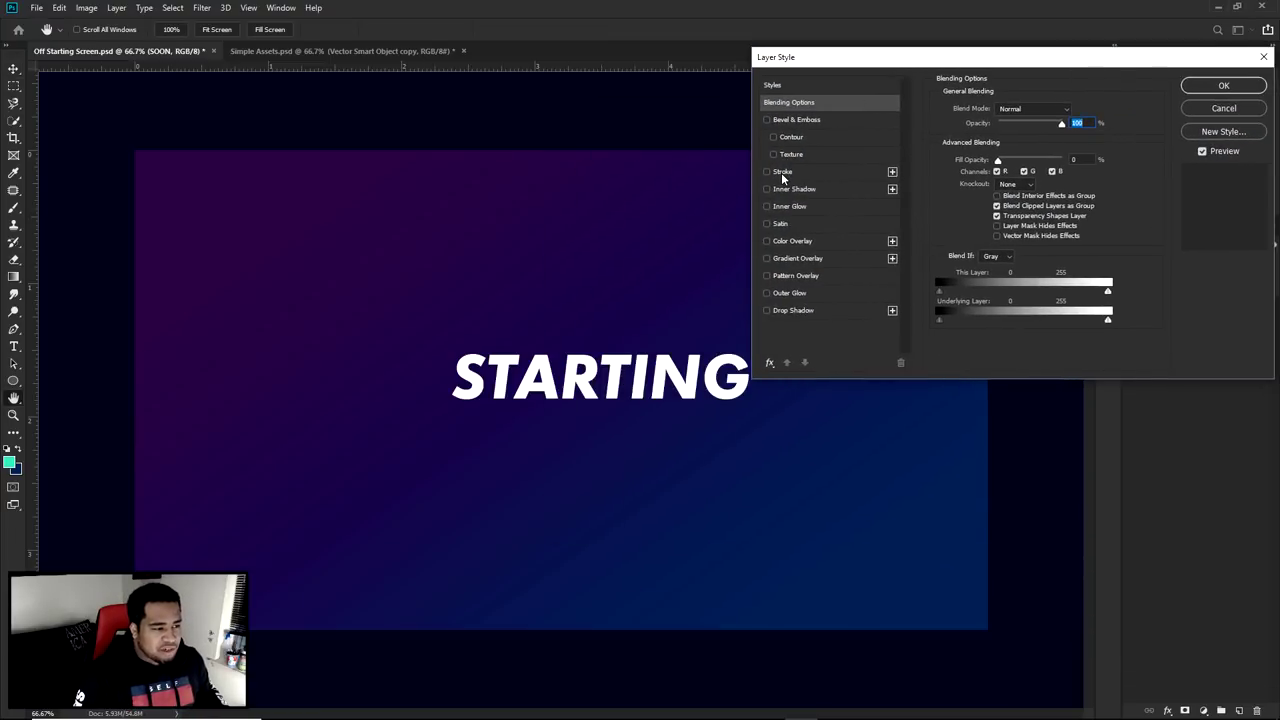
left_click(767, 172)
left_click(1003, 123)
left_click(1015, 140)
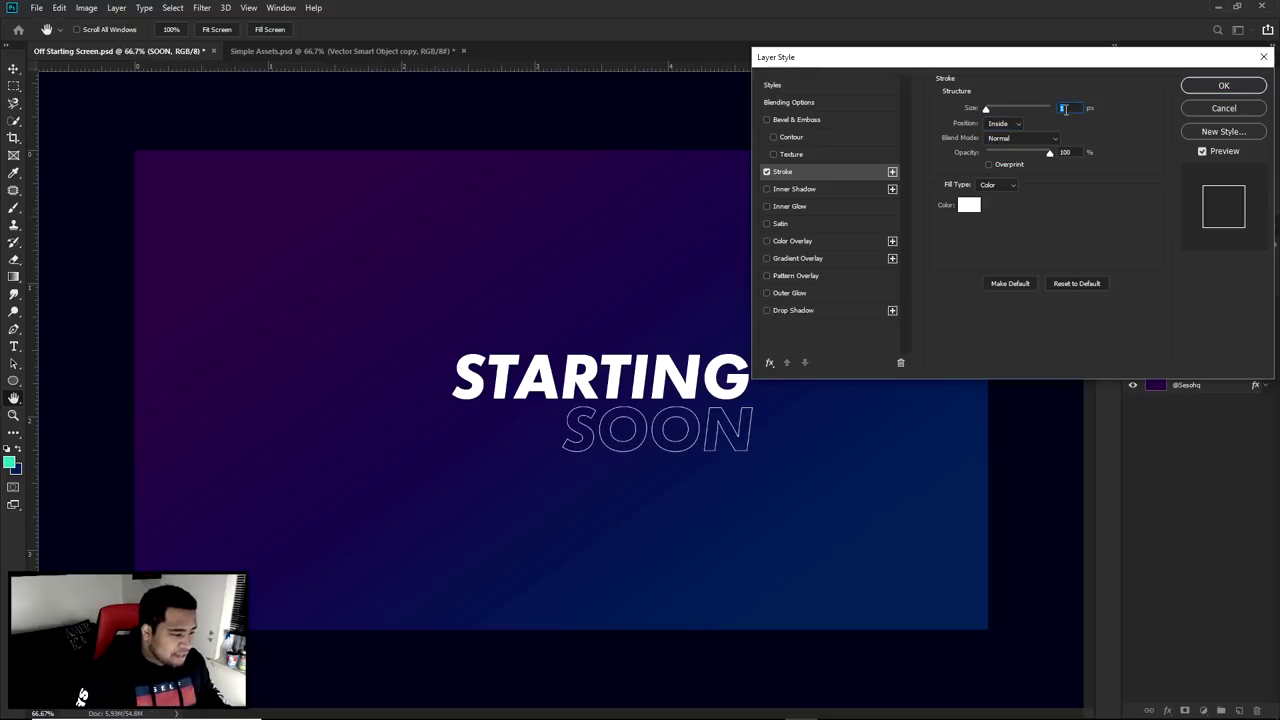
key("Up")
key("Down")
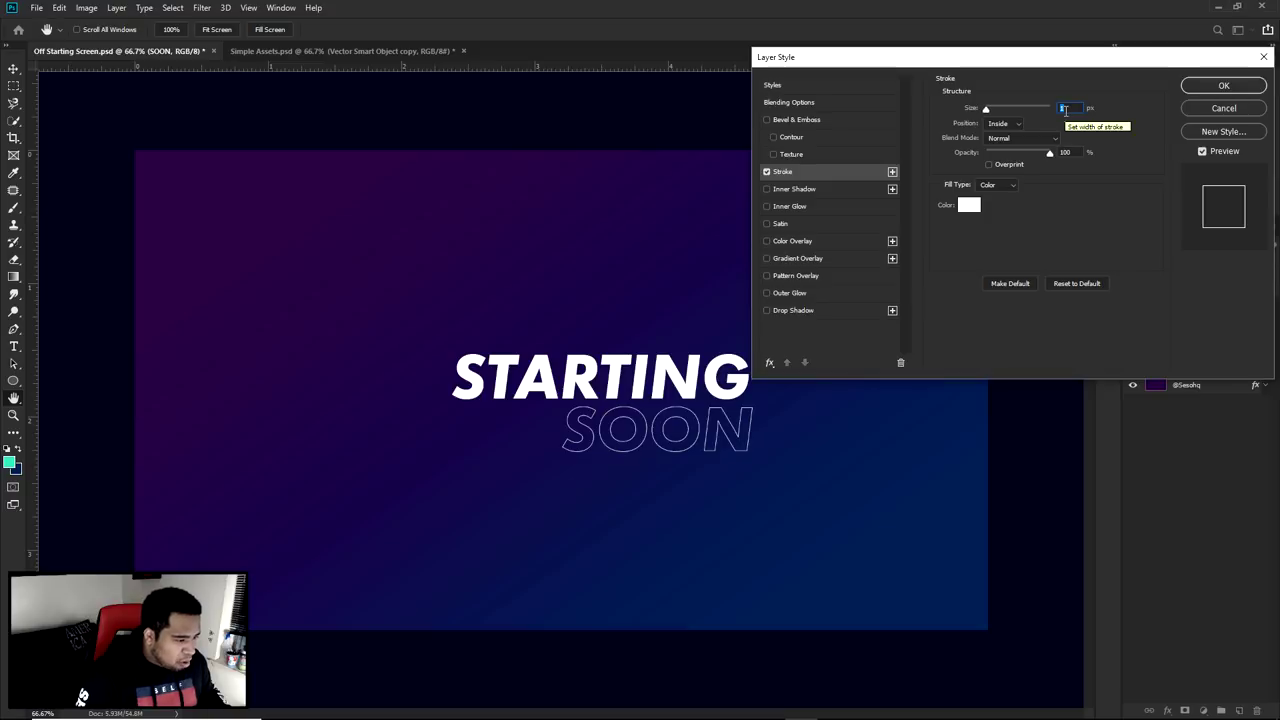
type("2")
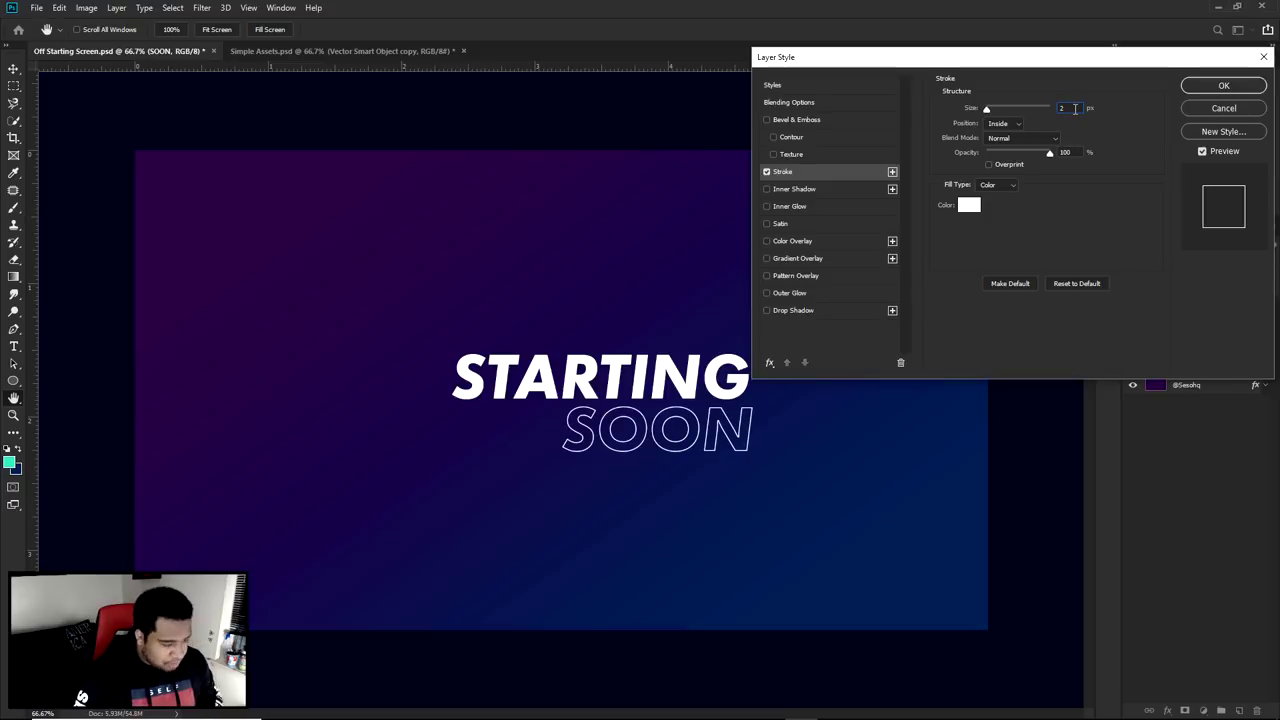
left_click(1210, 86)
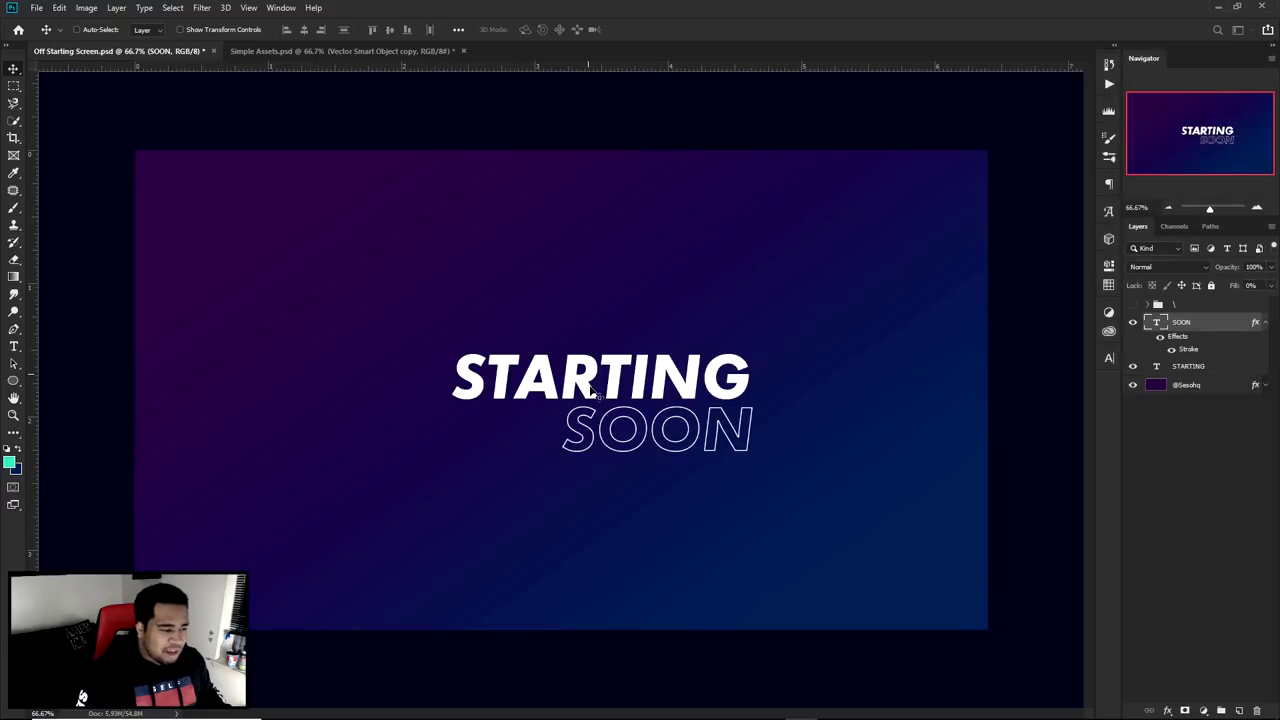
Change the SOON text's font to Closeness and realign its right edge beneath STARTING.
left_click(1108, 358)
left_click(1028, 377)
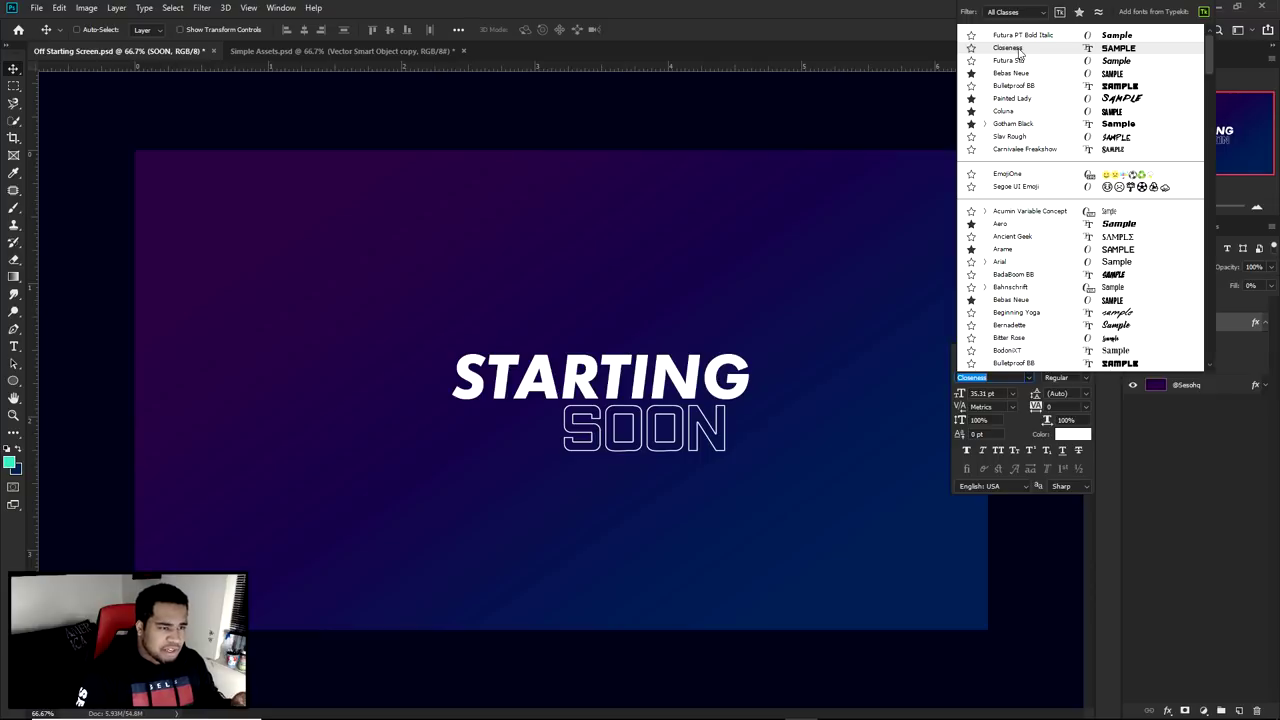
left_click(1019, 52)
left_click(1108, 358)
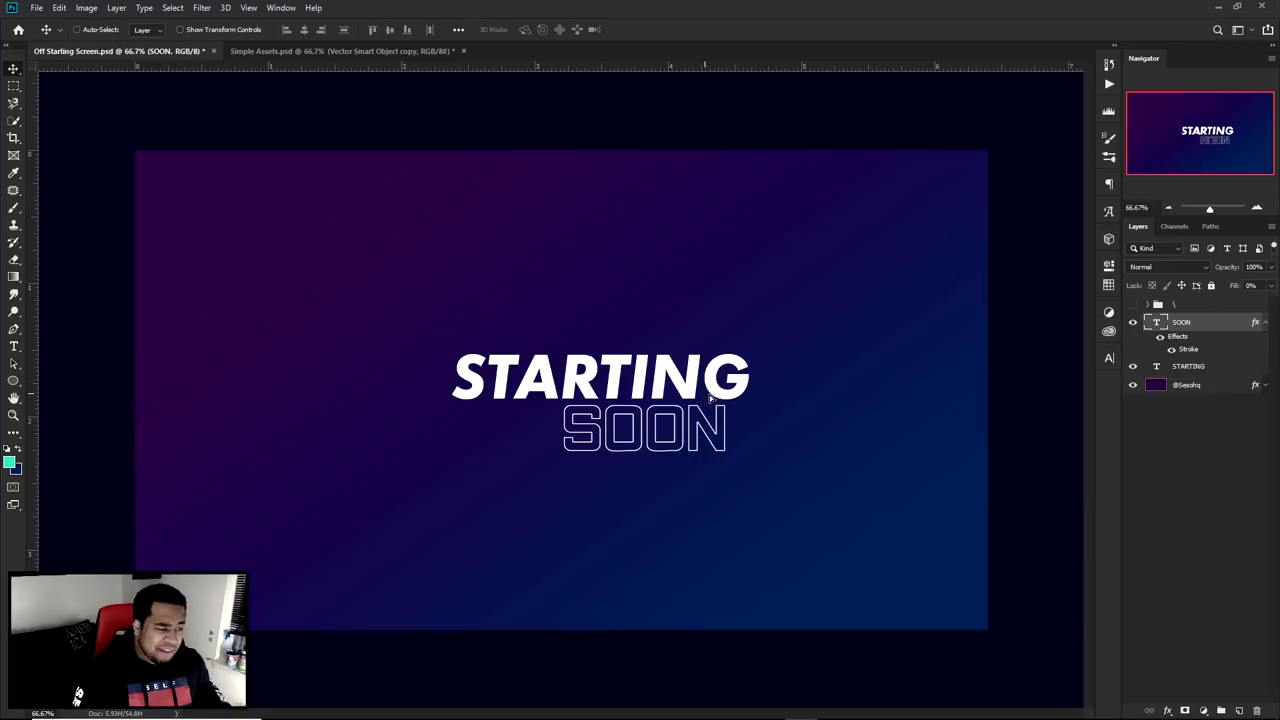
left_click_drag(707, 397, 726, 404)
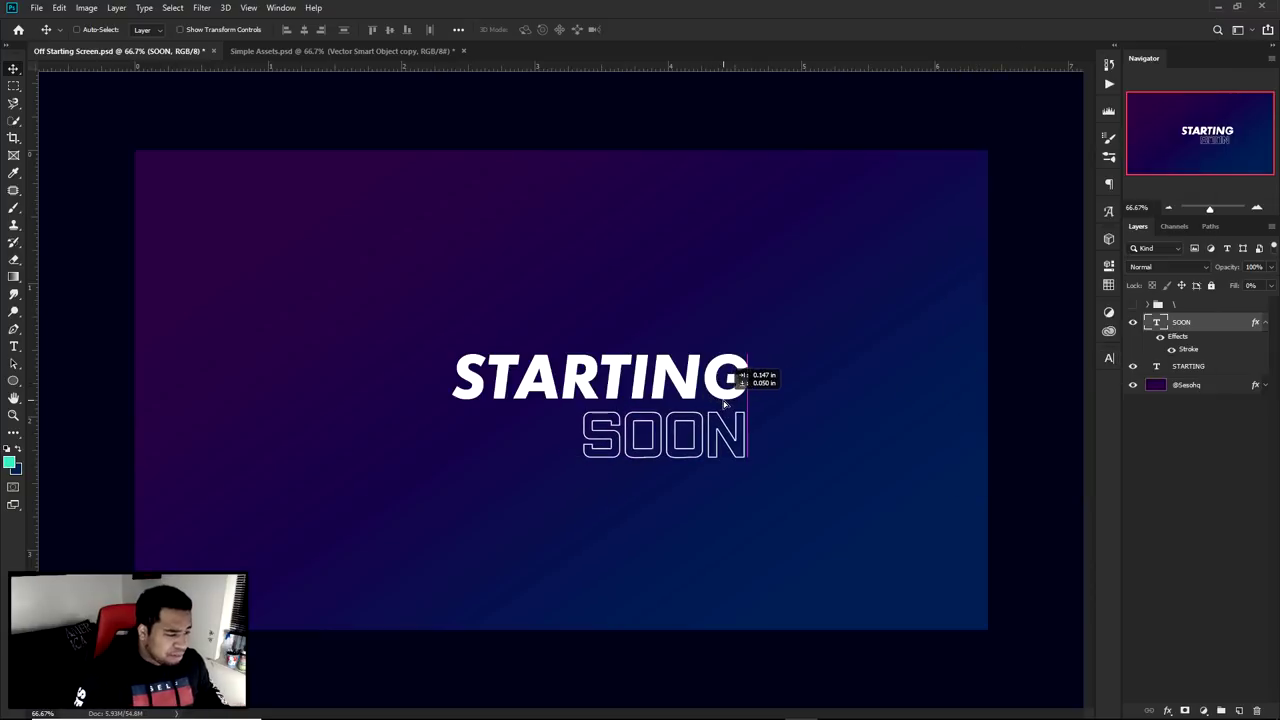
Set SOON's tracking to 80 and vertical scale to 85%, and nudge it into line beneath STARTING.
left_click(1109, 358)
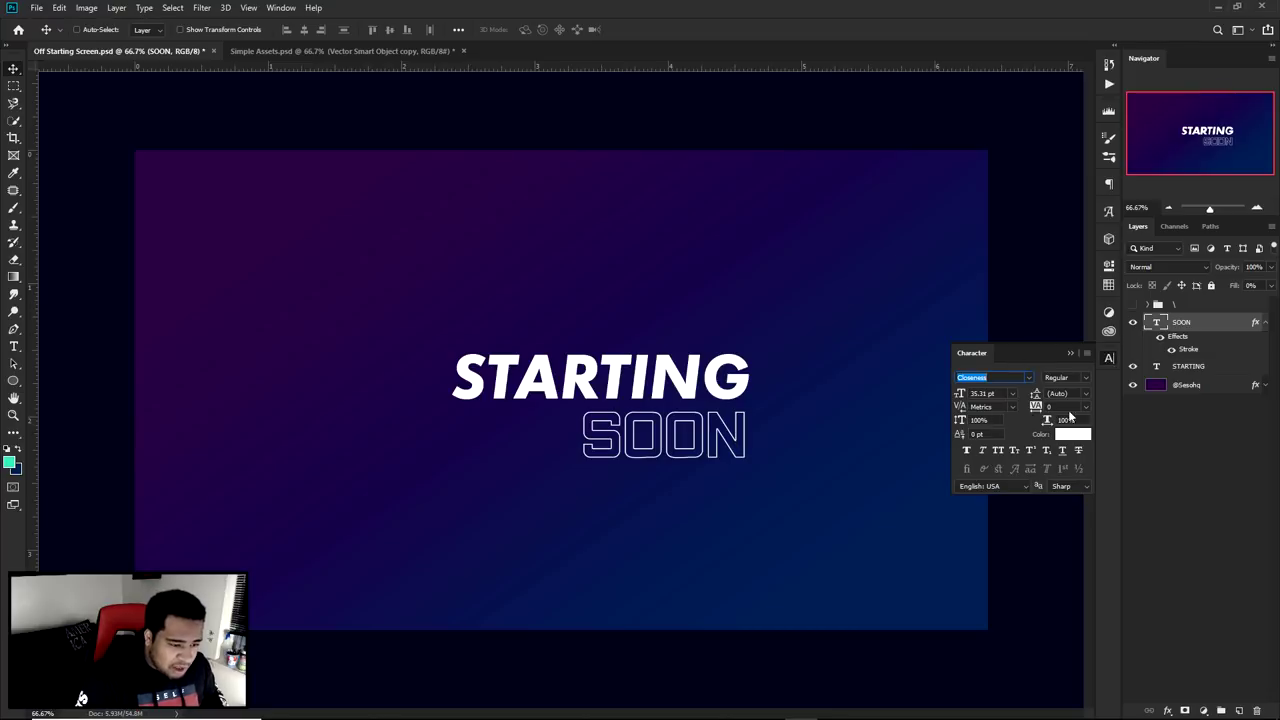
mouse_move(959, 420)
left_mouse_down()
mouse_move(951, 428)
mouse_move(967, 426)
left_mouse_up()
left_click_drag(1036, 406, 749, 435)
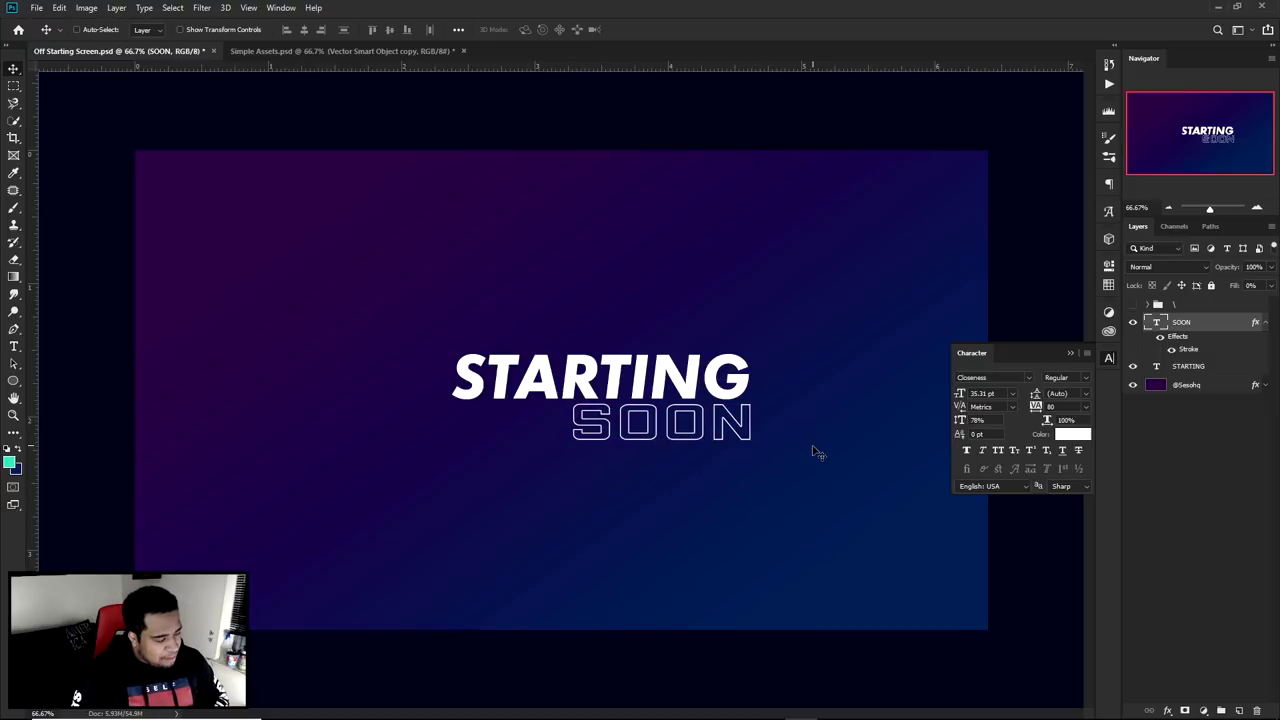
key("Down")
key("Left")
key("Left")
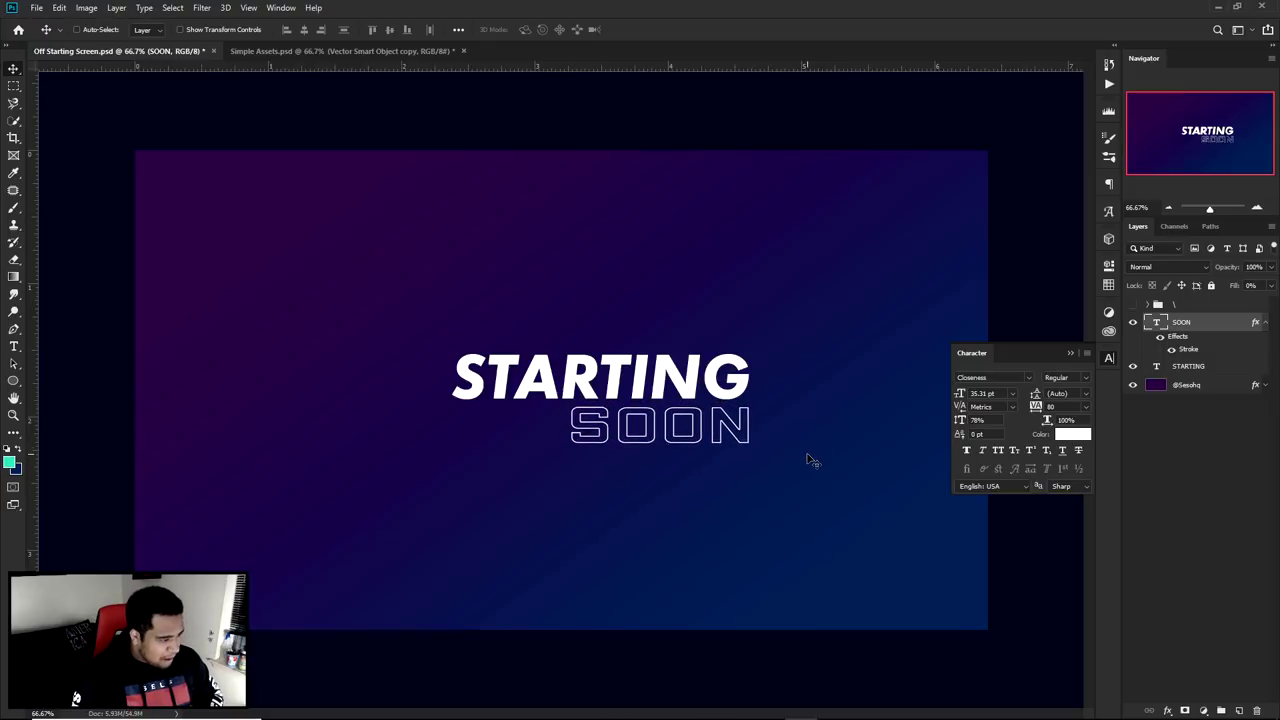
left_click(948, 421)
type("85")
key("Return")
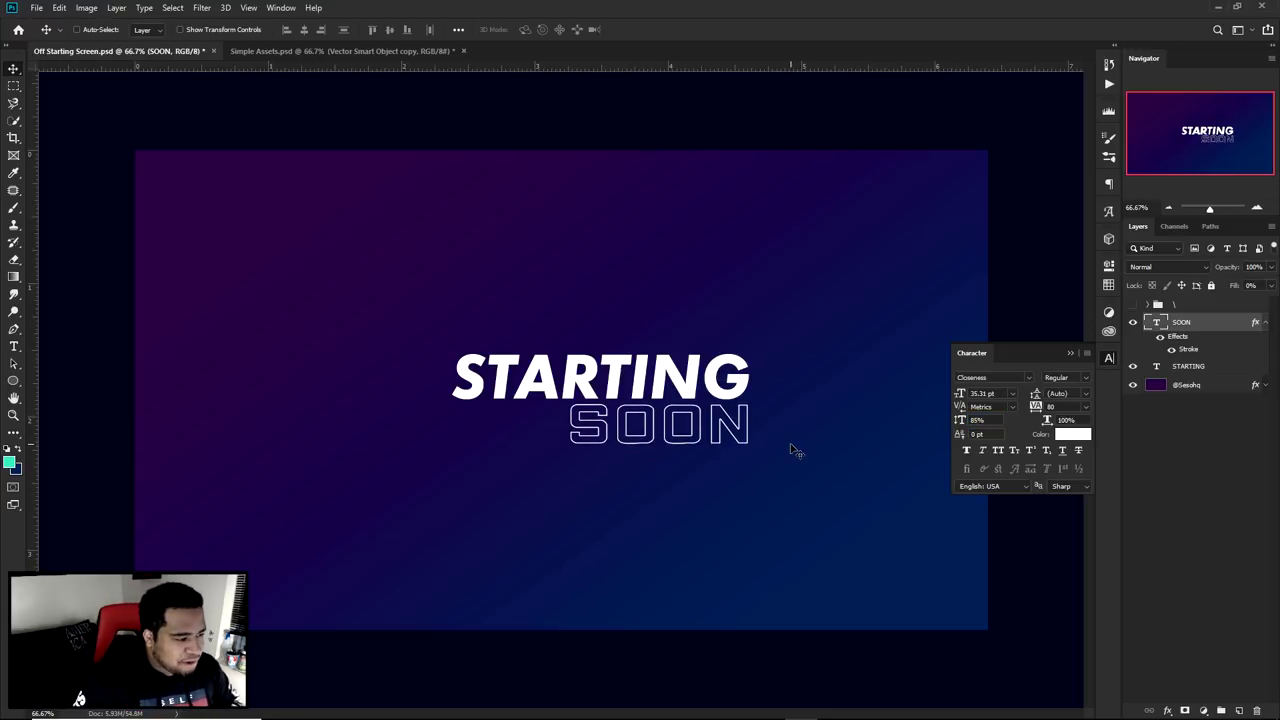
Duplicate the outlined SOON text, replace the copy's wording with //, and place it just before STARTING.
left_click(1190, 366)
left_click(1185, 322)
left_click_drag(777, 468, 495, 421, "alt")
double_click(390, 378)
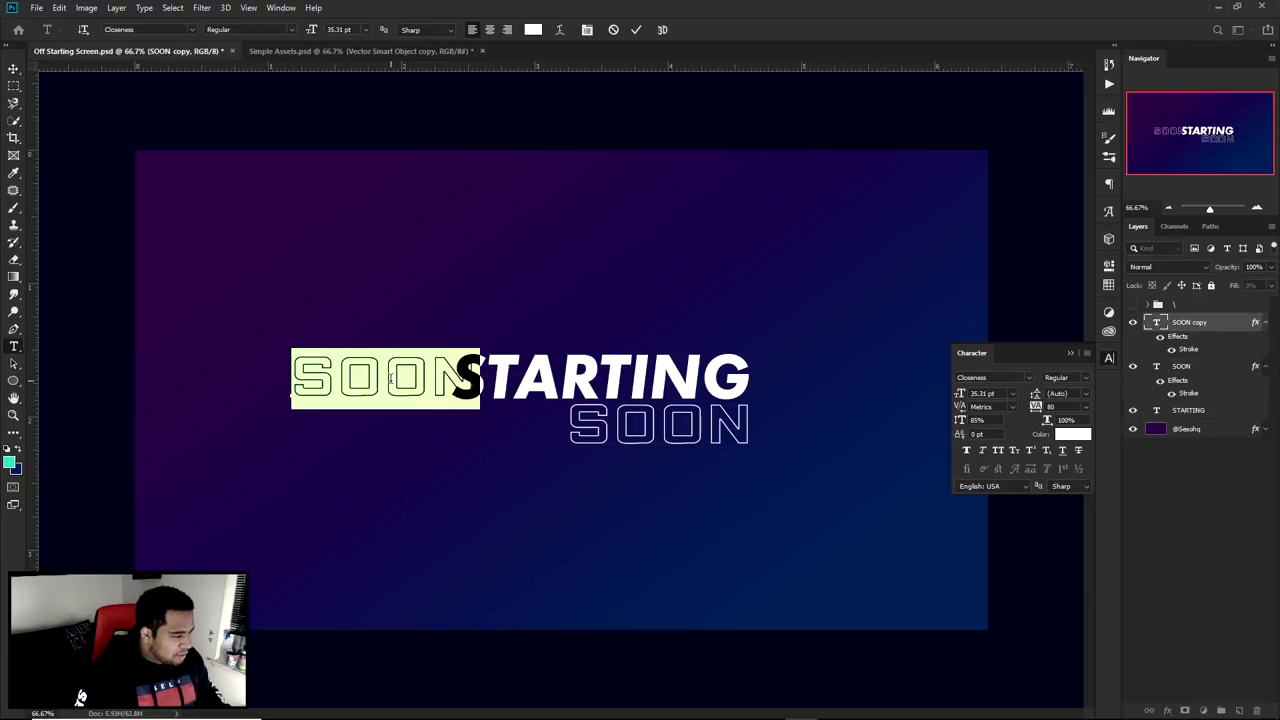
type("//")
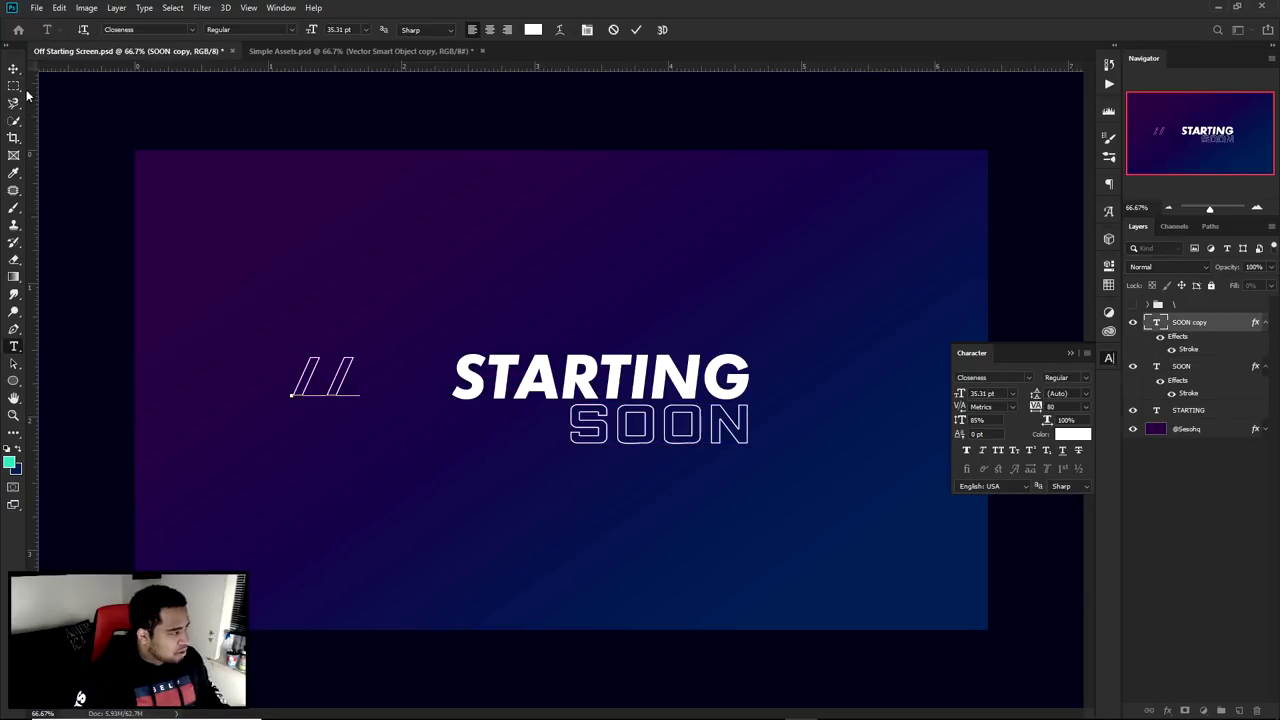
left_click(13, 68)
left_click_drag(325, 277, 441, 299)
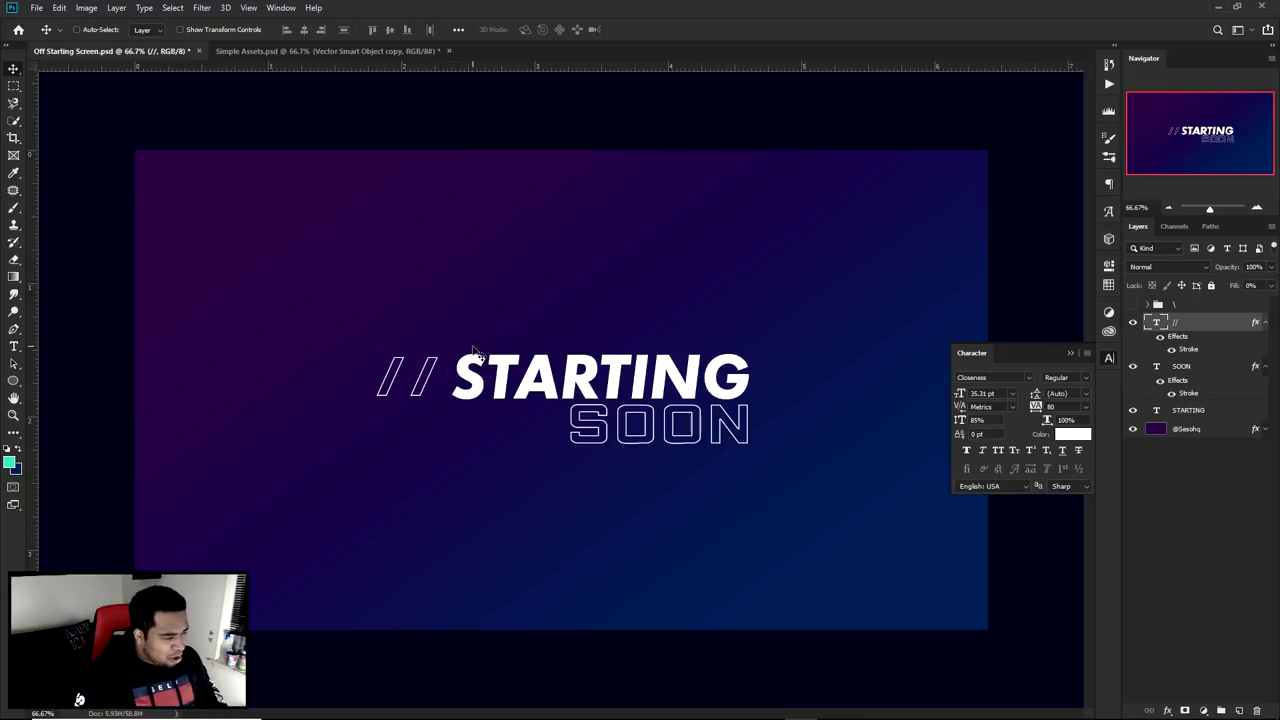
Set the vertical scale of the // text to 100%, tighten its tracking, and move it close against STARTING.
left_click(959, 420)
type("100")
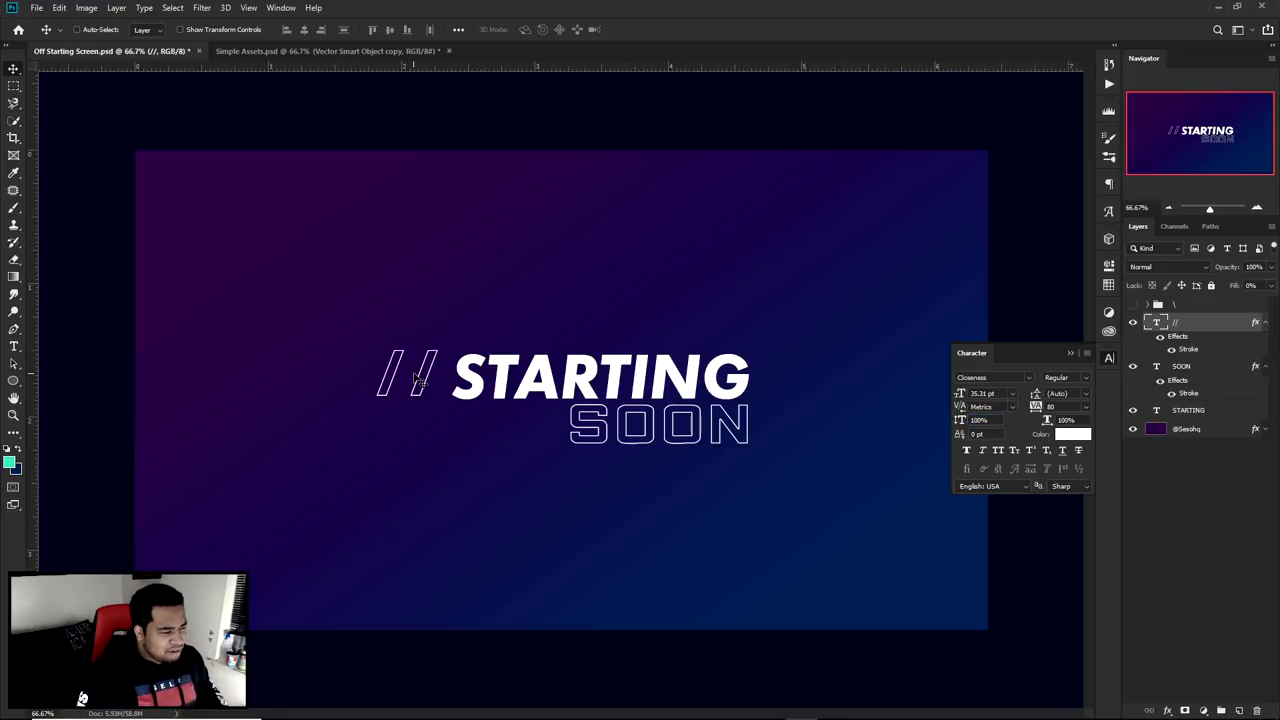
left_click_drag(421, 381, 431, 384)
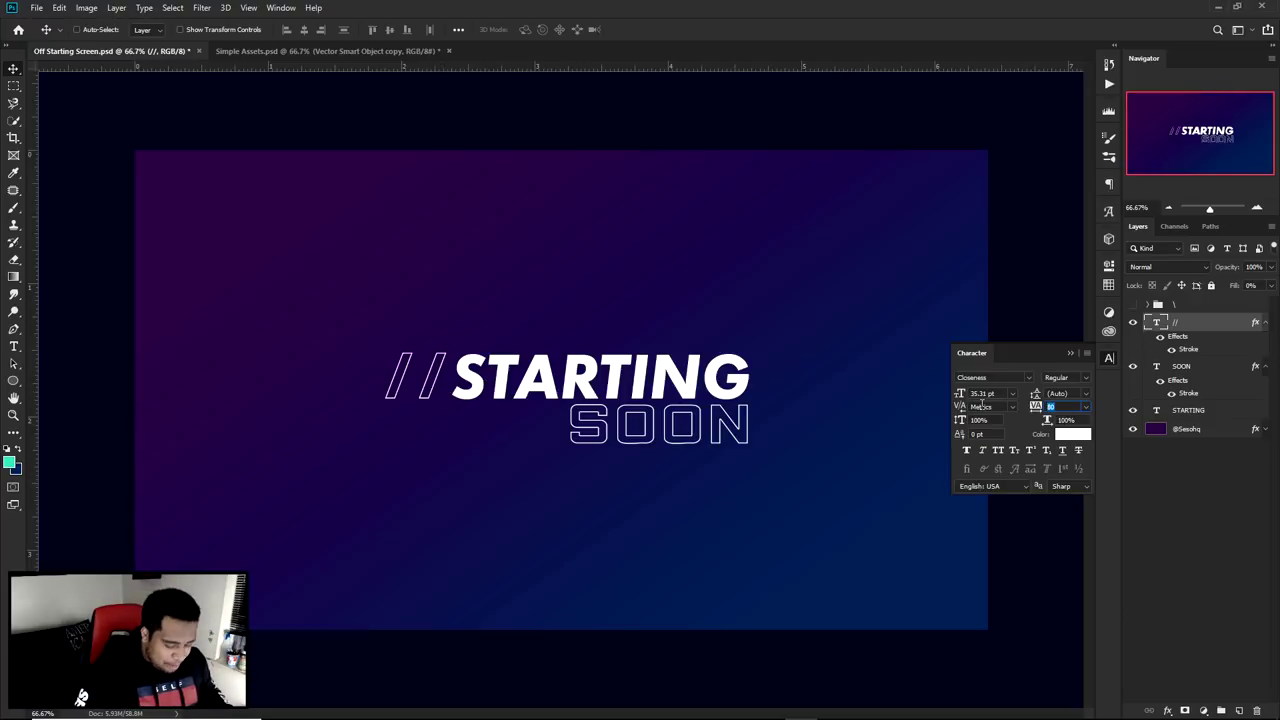
left_click_drag(450, 393, 462, 393)
left_click(1109, 357)
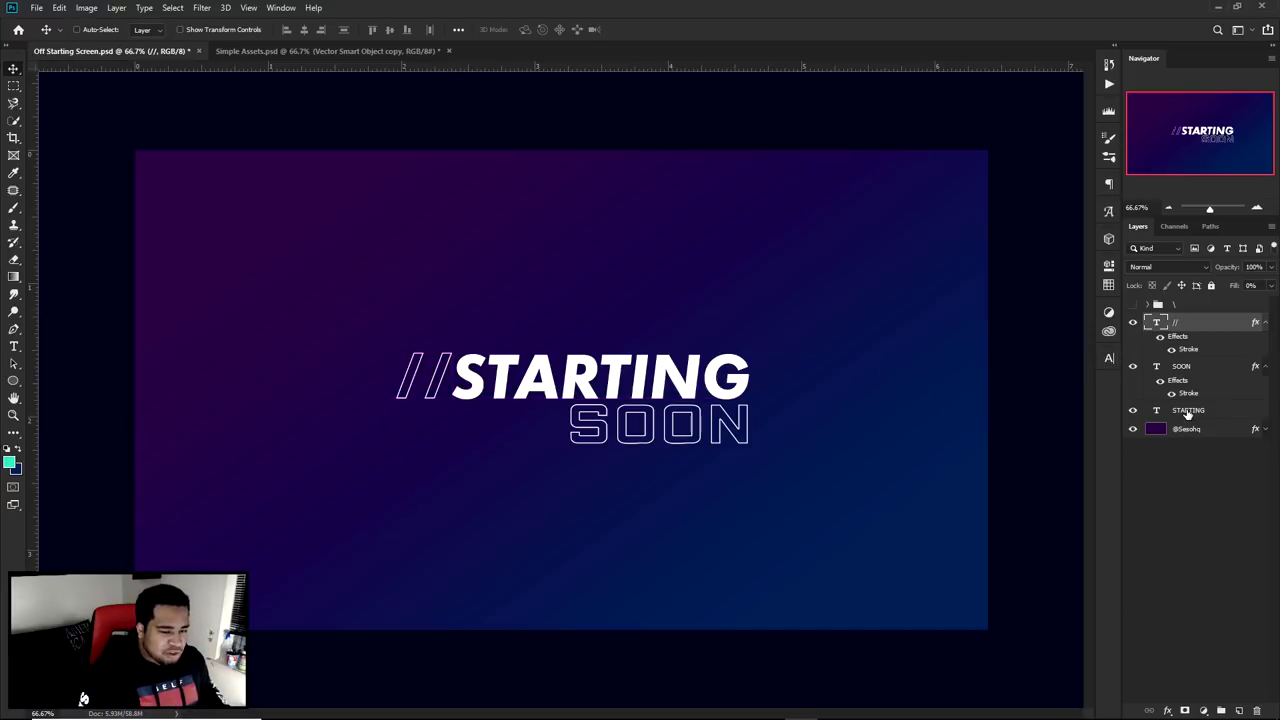
Group the //, SOON and STARTING layers and compare the group with the finished design, leaving only the new group shown.
left_click(1189, 411, "shift")
left_click(1133, 305)
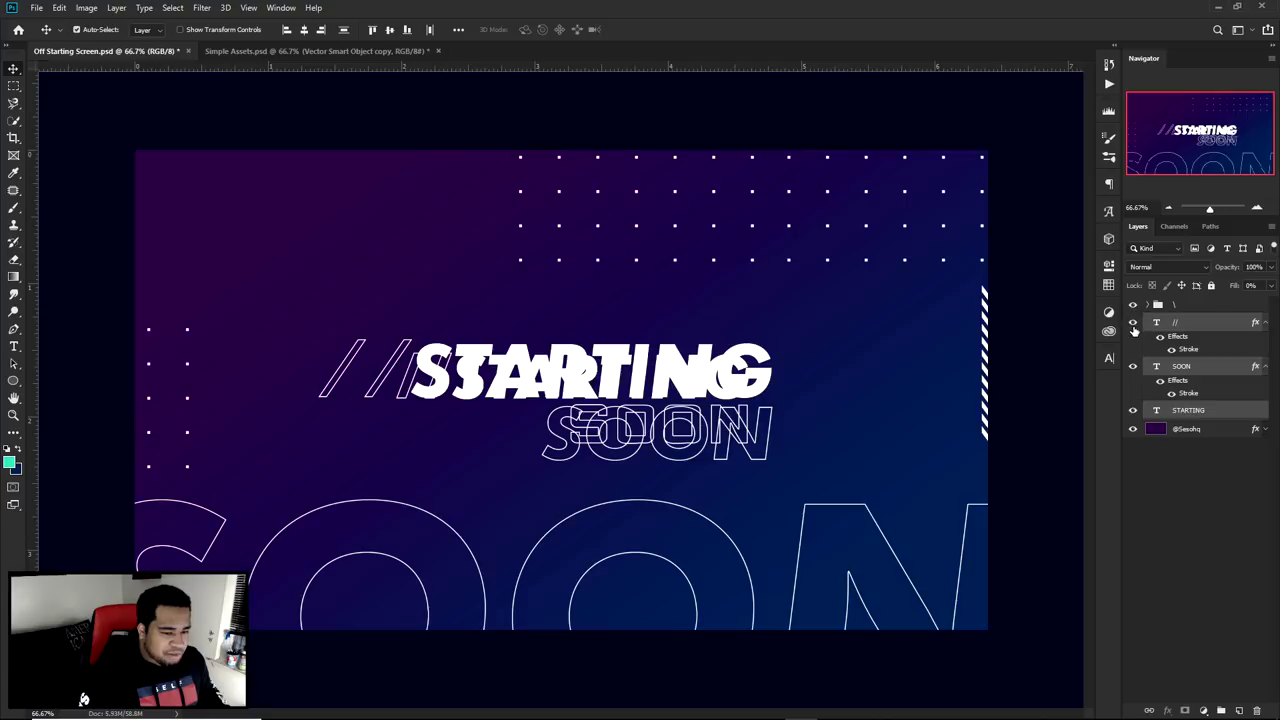
key("ctrl+g")
left_click(1133, 321)
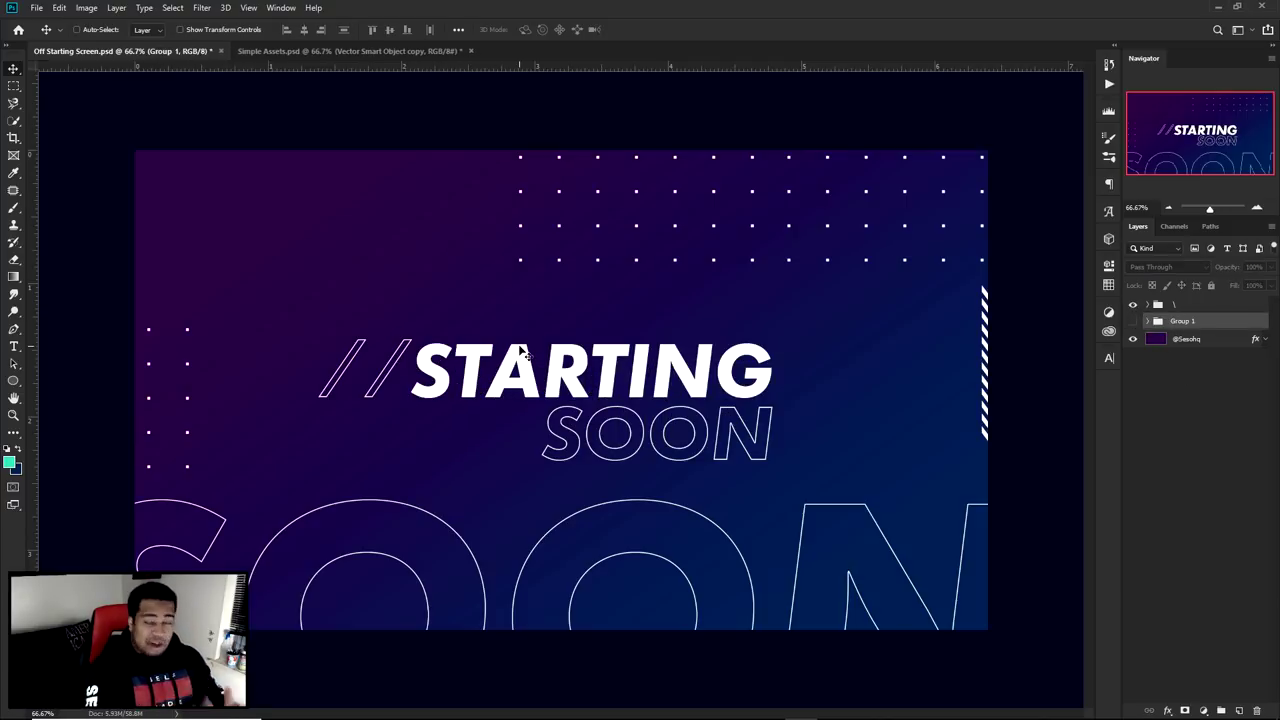
left_click(1133, 305)
left_click(1133, 321)
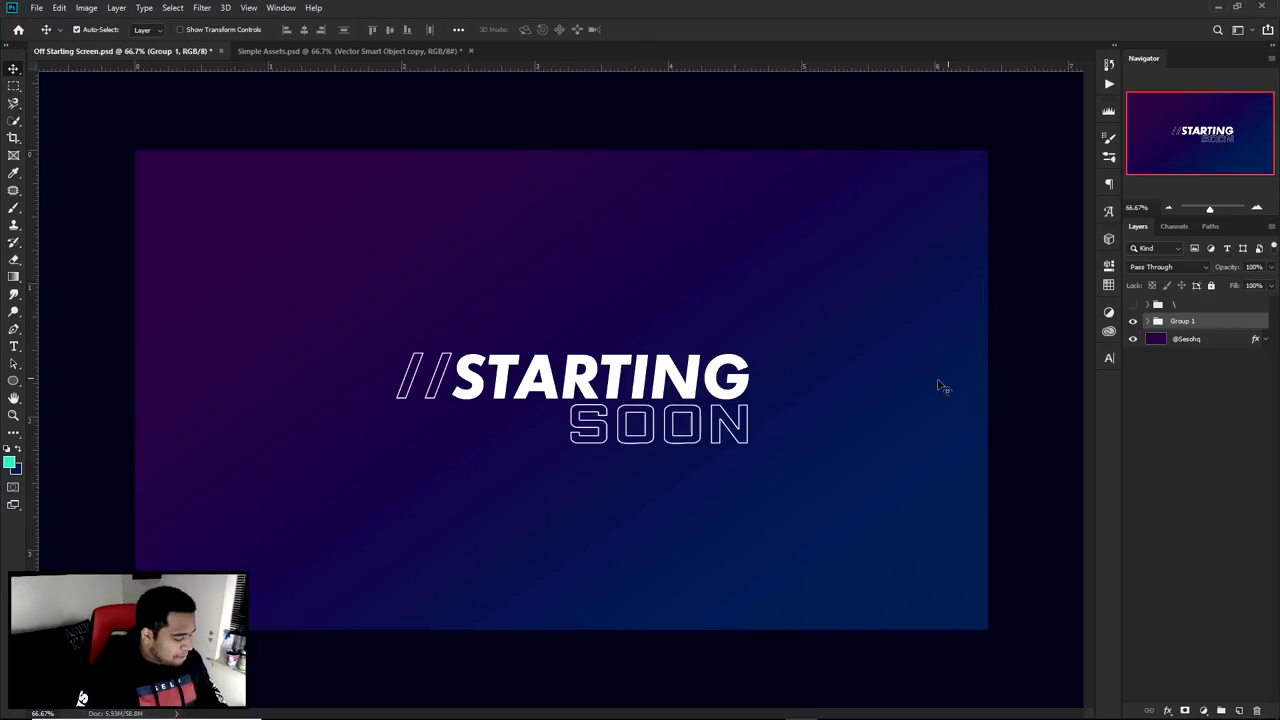
Enlarge the grouped title text to about 131% and reposition it around the canvas center.
key("ctrl+t")
left_click_drag(752, 352, 804, 340)
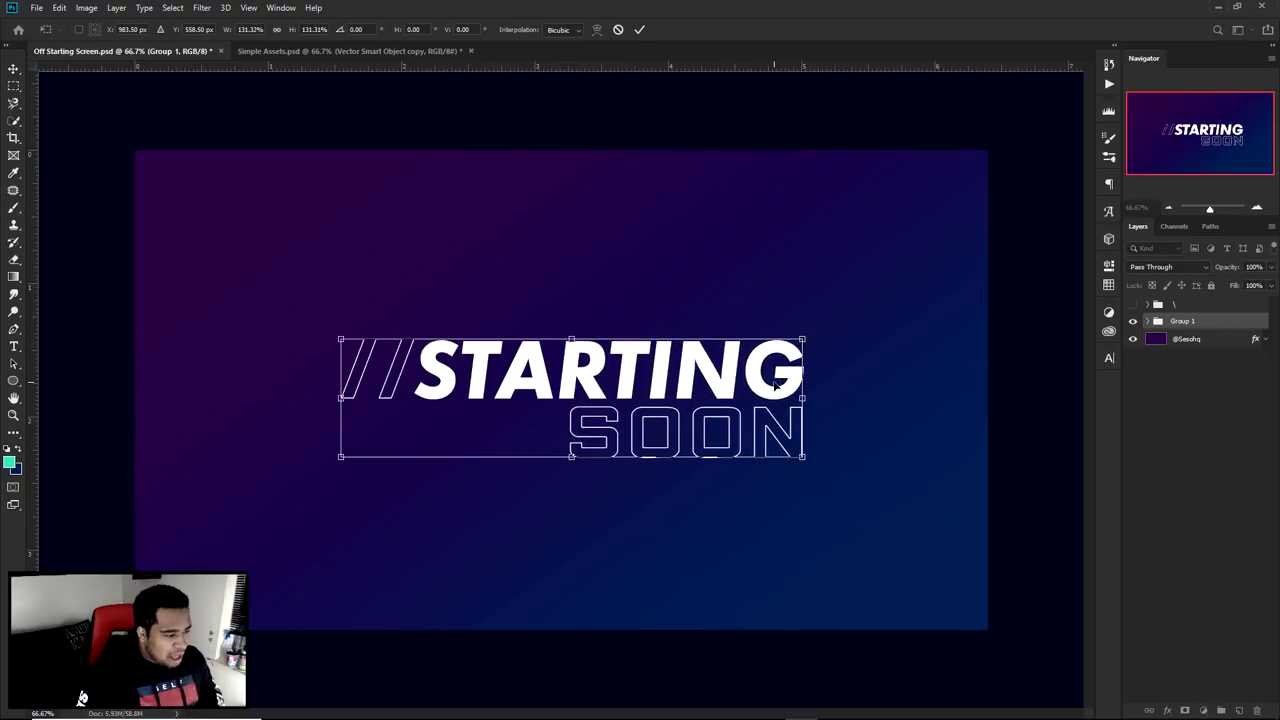
key("Return")
mouse_move(762, 400)
left_mouse_down()
mouse_move(762, 414)
mouse_move(752, 409)
mouse_move(776, 388)
left_mouse_up()
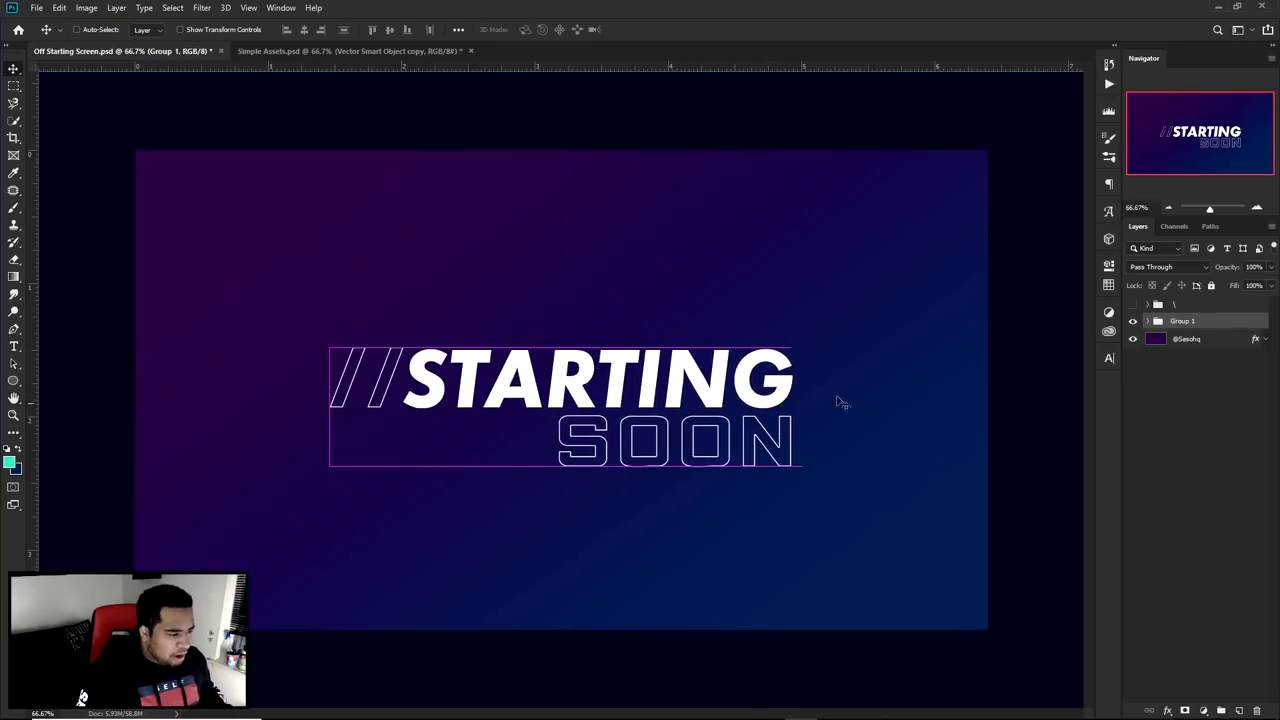
Bring the widely spaced dot grid from Simple Assets.psd into the starting screen and place it at the canvas's upper-right corner.
left_click(370, 51)
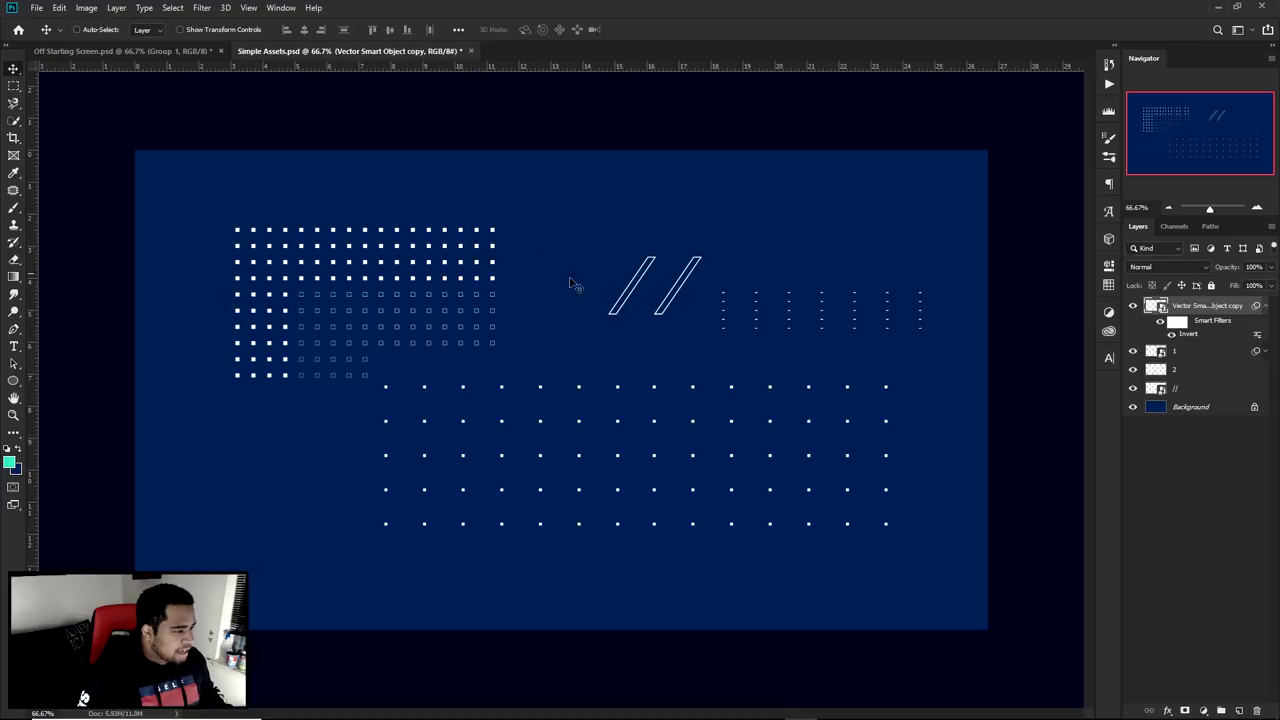
scroll(648, 389, "up", 3)
scroll(648, 389, "up", 1)
left_click_drag(697, 381, 812, 290)
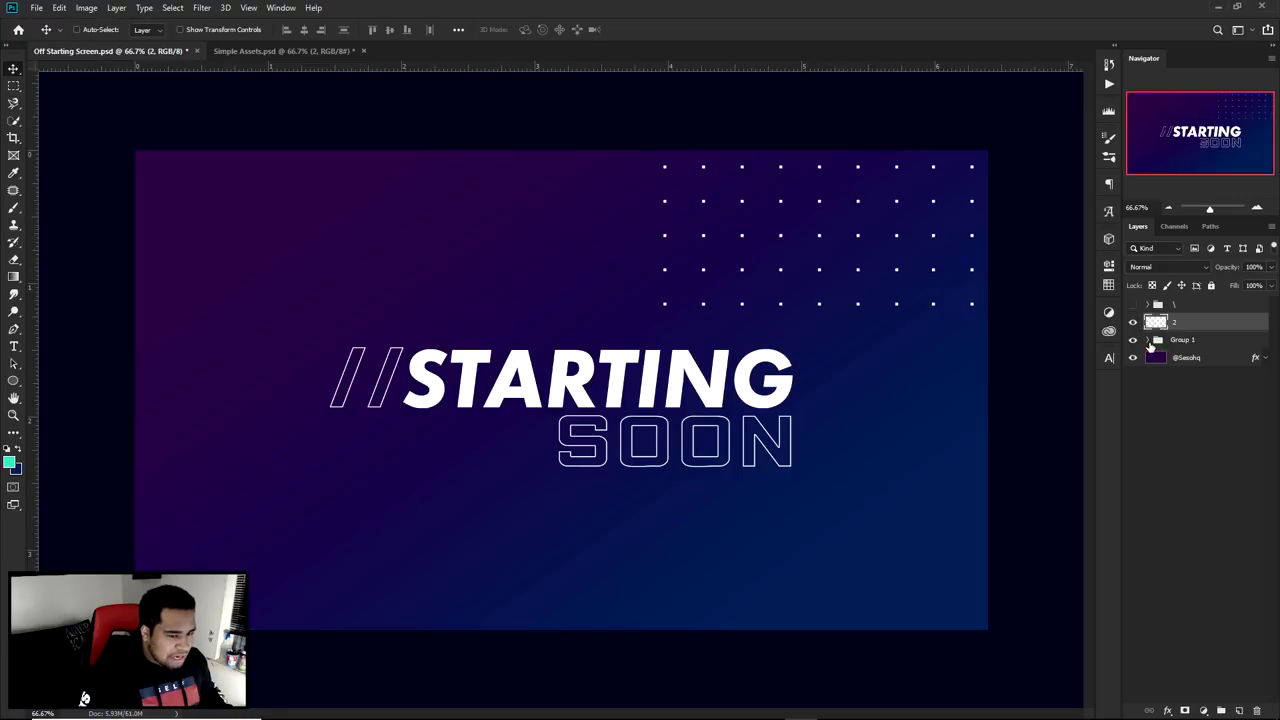
Move the //, SOON and STARTING layers out of Group 1 and delete the empty group.
left_click(1149, 341)
left_click(1189, 360)
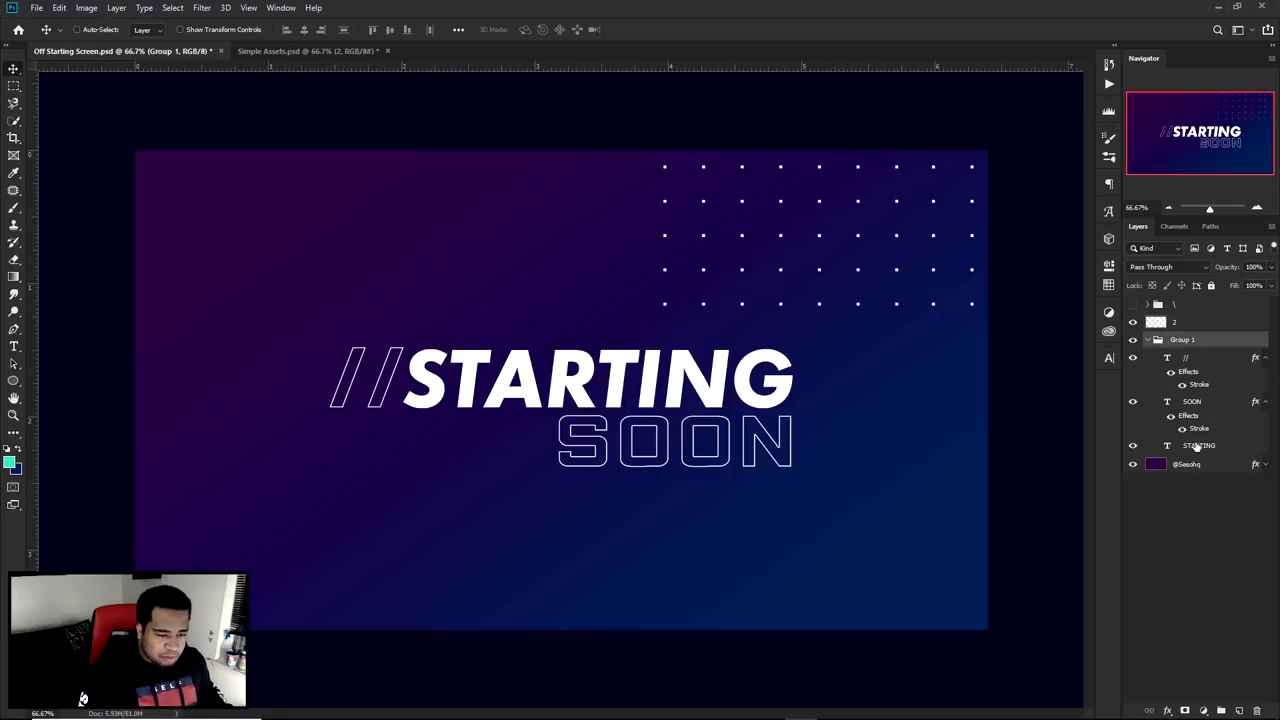
left_click(1199, 445, "shift")
mouse_move(1195, 357)
left_mouse_down()
mouse_move(1193, 337)
mouse_move(1193, 371)
mouse_move(1190, 333)
left_mouse_up()
left_click(1192, 446)
key("Delete")
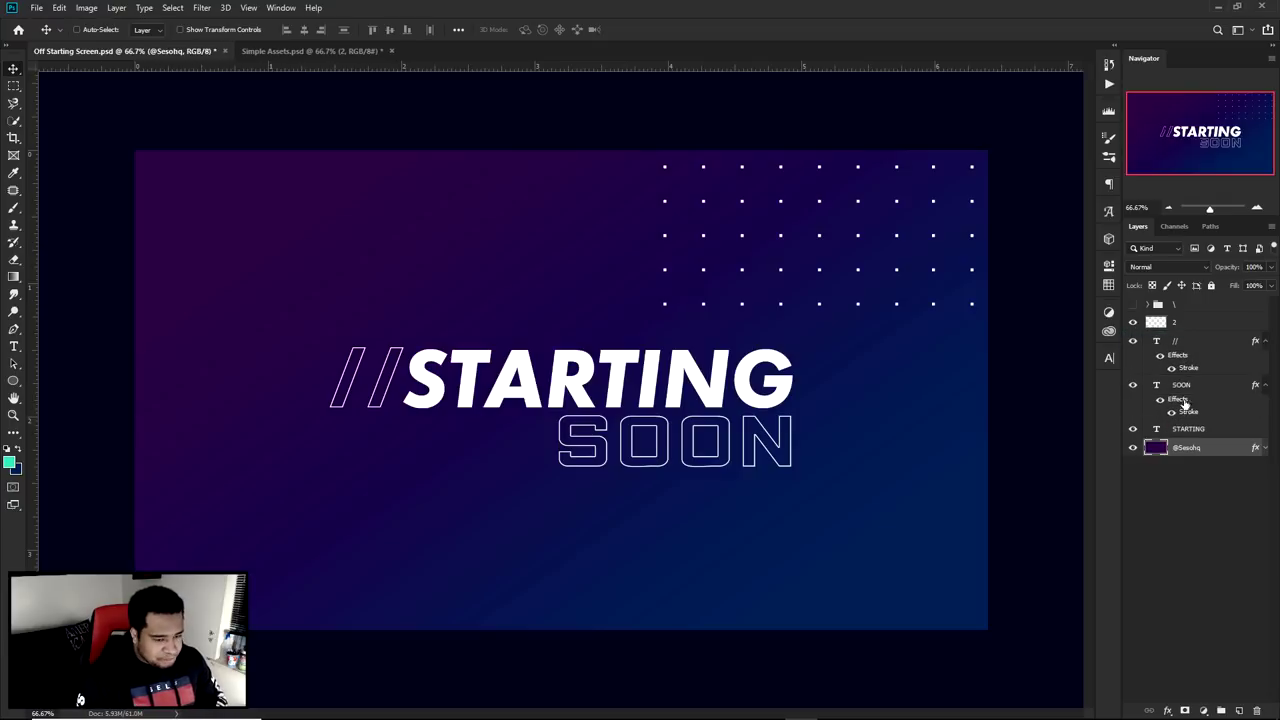
Switch to After Effects and examine how the title text is built in the Off Starting Screen composition.
left_click(1200, 344)
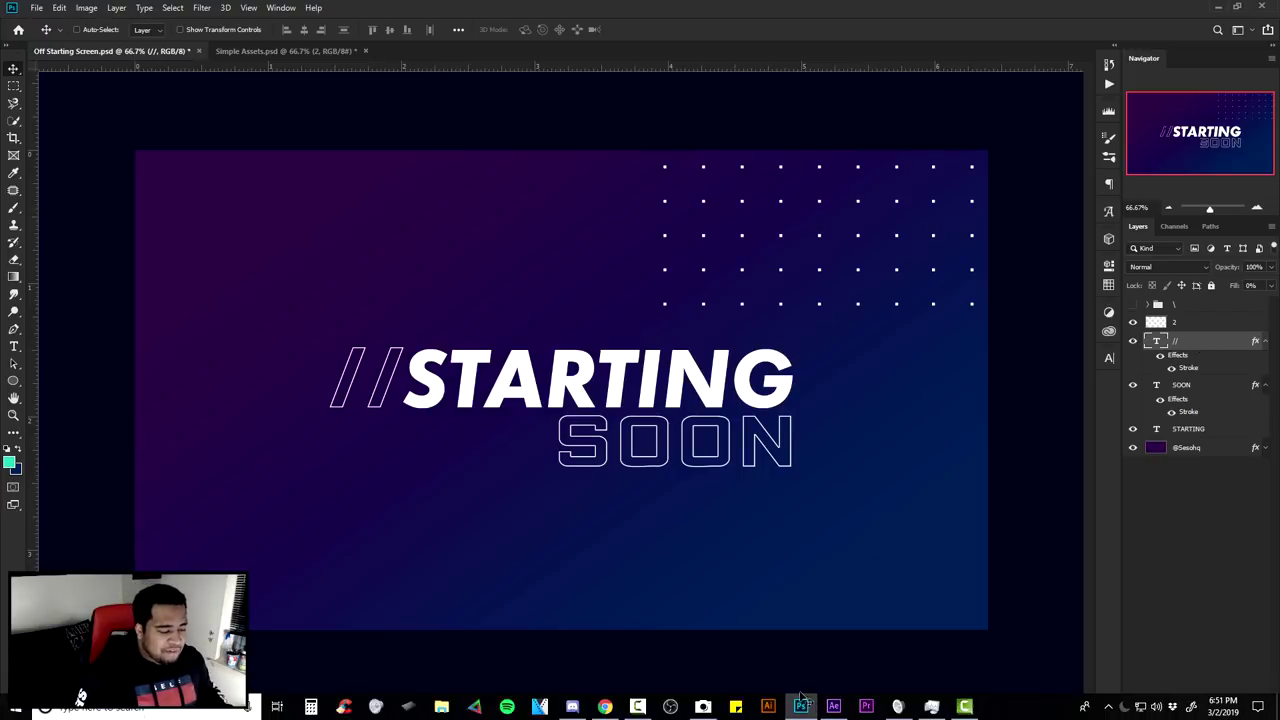
left_click(833, 707)
left_click(687, 243)
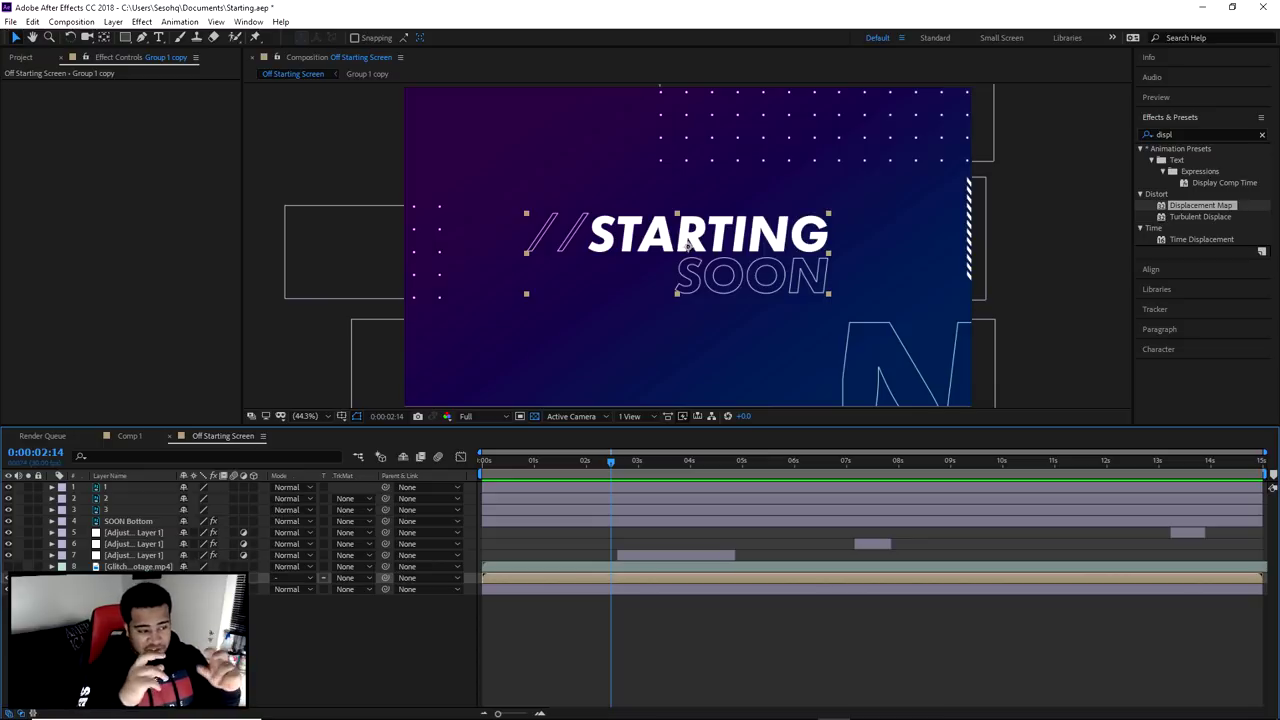
Return to Photoshop and place a copy of the dot grid partly off the canvas's left edge.
left_click(800, 706)
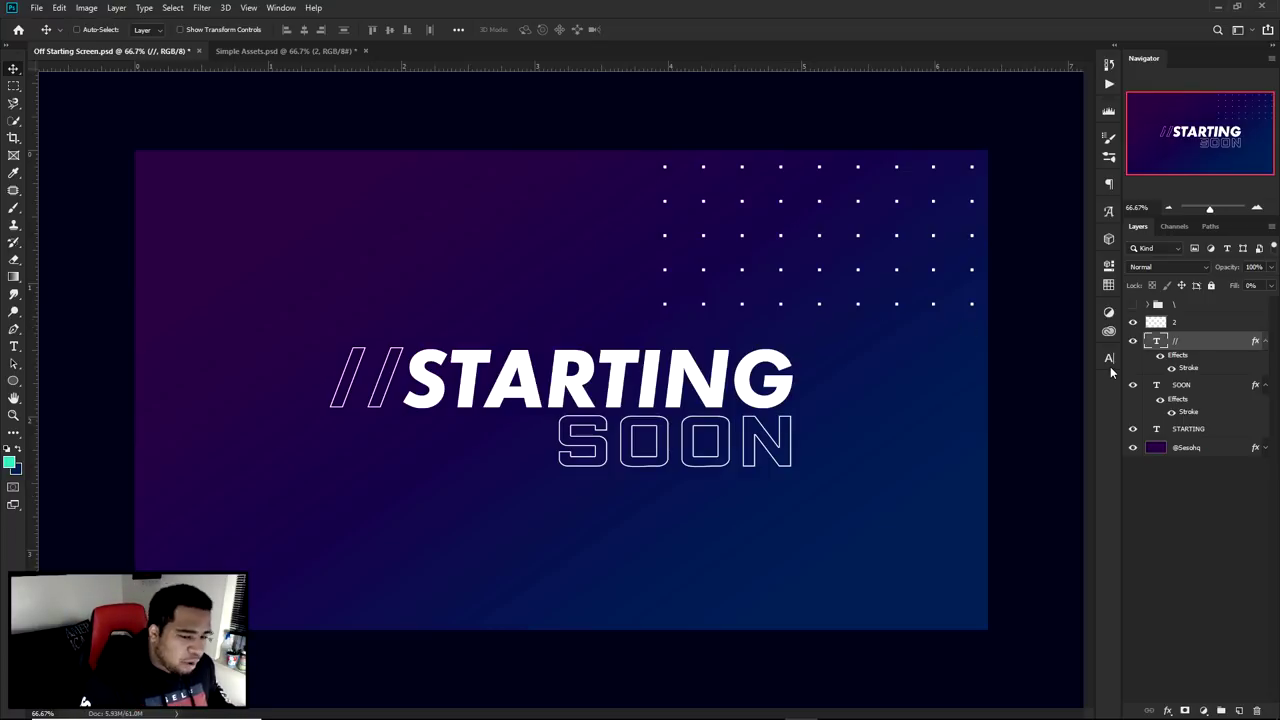
left_click(1198, 322)
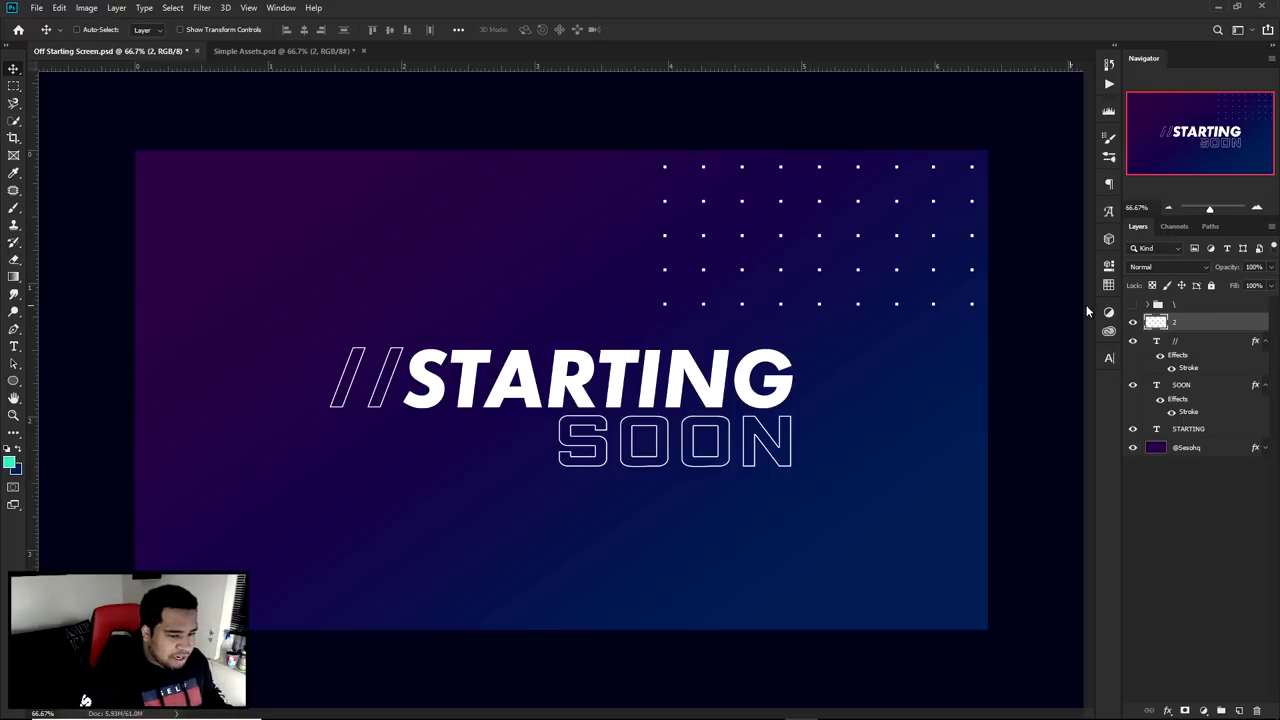
left_click_drag(930, 250, 345, 396)
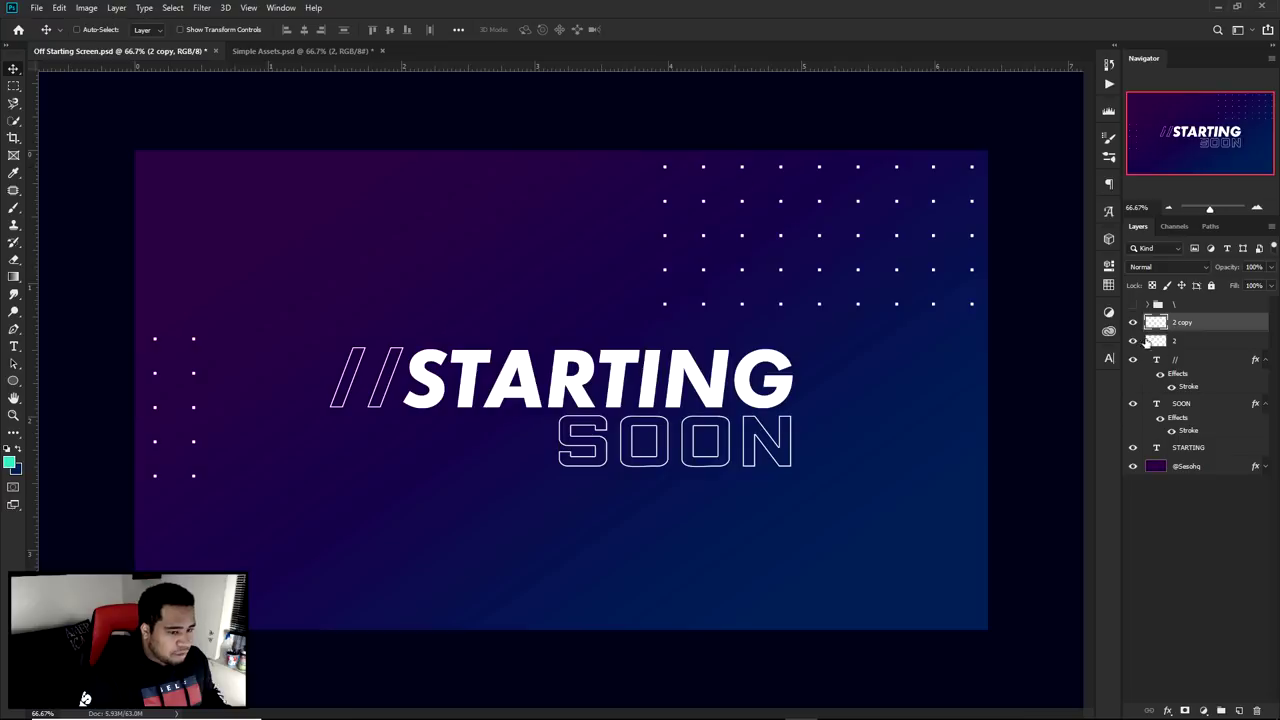
Duplicate the outlined SOON text, enlarge the copy past the canvas width, and position it partly cropped along the canvas's bottom edge.
left_click(1184, 410)
left_click_drag(817, 380, 1047, 416)
key("ctrl+t")
key("Return")
left_click_drag(846, 434, 848, 473)
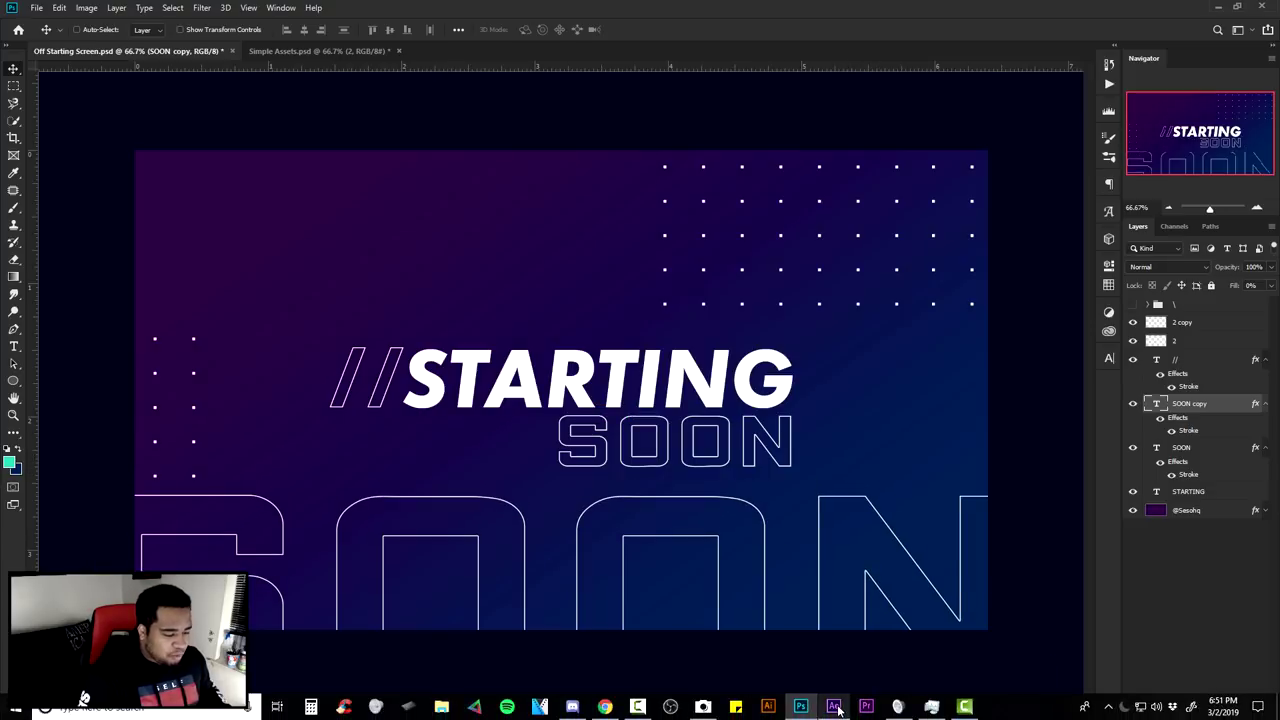
Switch to After Effects and scrub to 0:00:02:06 to examine the large bottom SOON text's animation.
left_click(833, 707)
left_click_drag(602, 466, 597, 462)
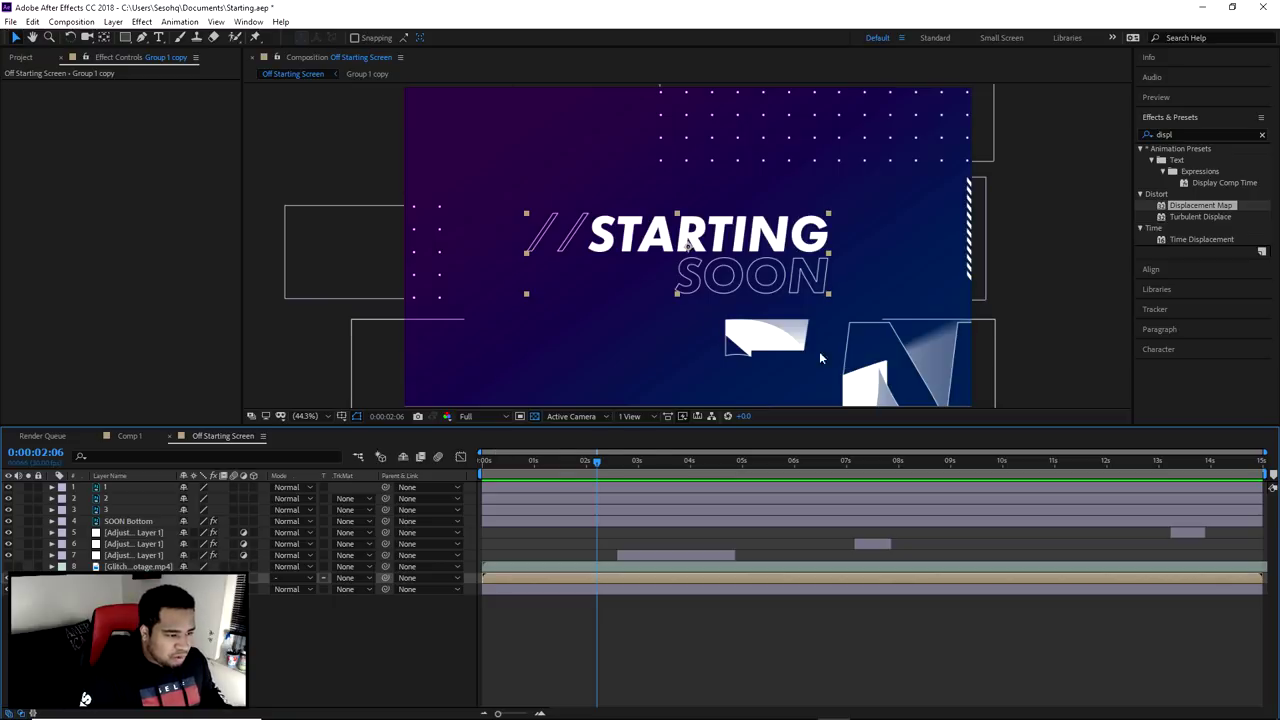
Scrub the Off Starting Screen composition to 0:00:01:18 to examine the large SOON text, and return to Photoshop.
left_click_drag(598, 460, 565, 466)
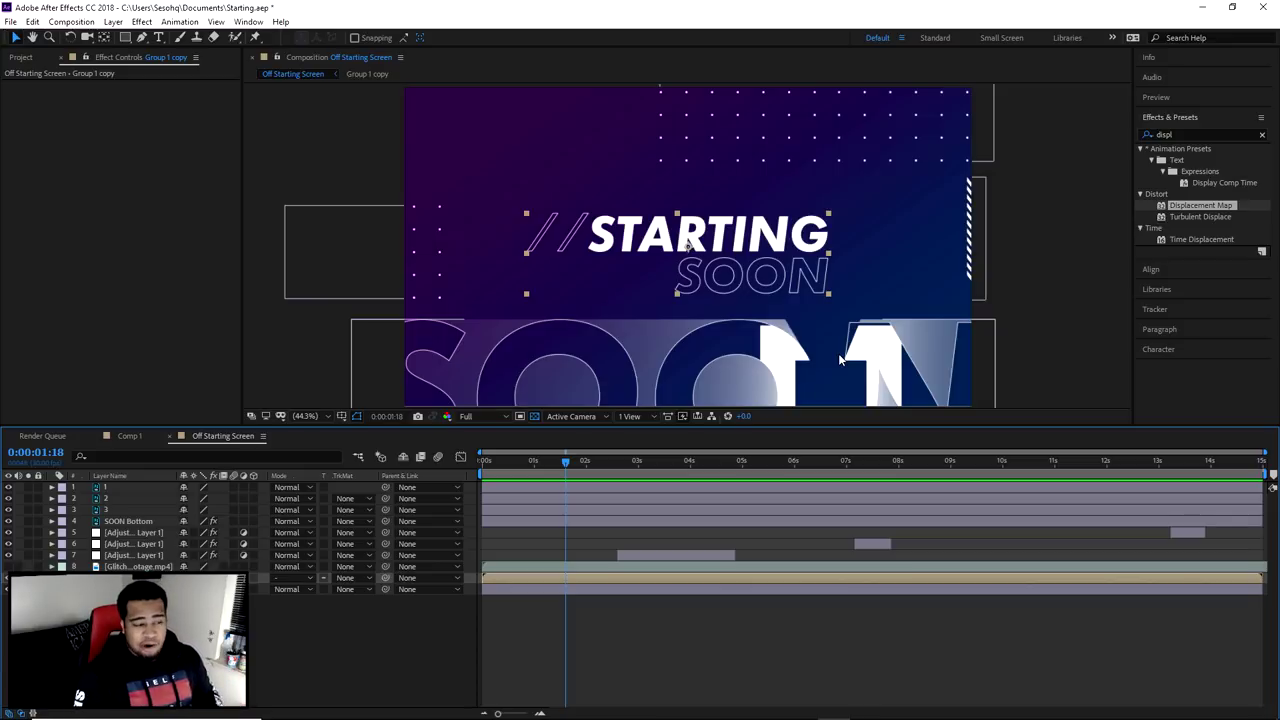
left_click(800, 704)
scroll(755, 442, "up", 3)
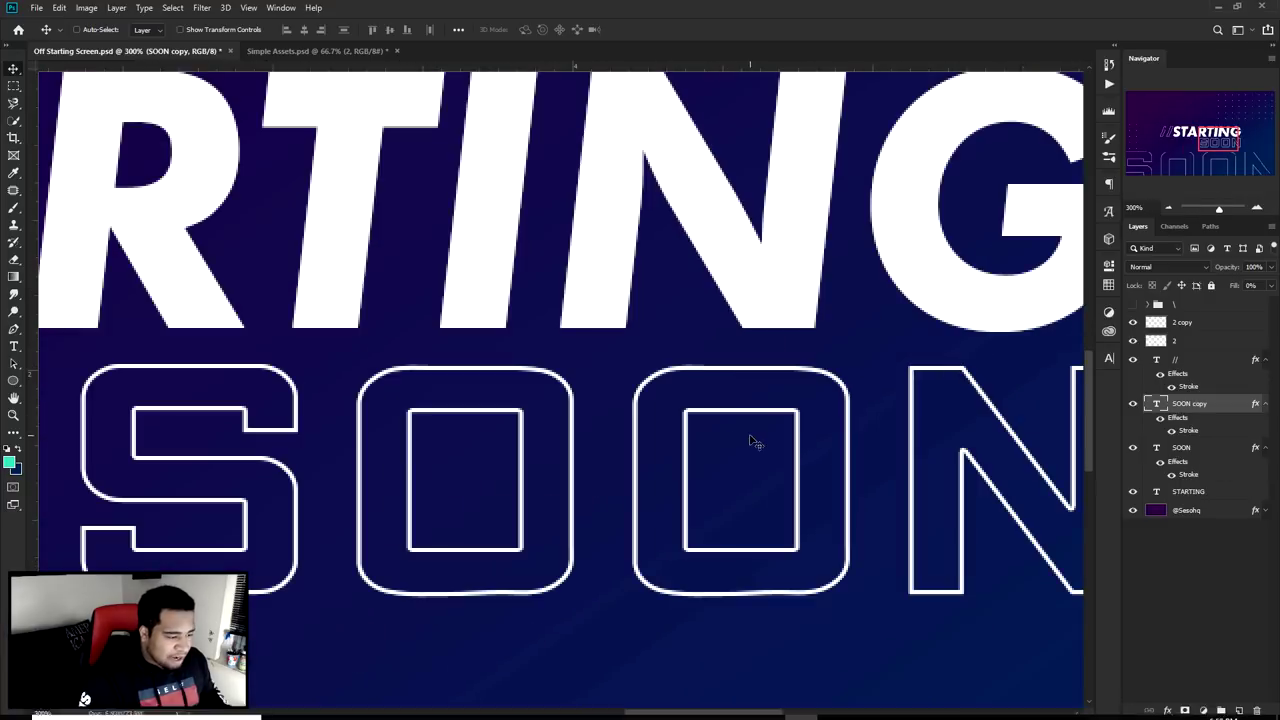
Try adding a layer mask to the smaller SOON text and painting out parts of its Os with a black brush.
left_click(757, 422, "ctrl")
scroll(790, 450, "down", 2)
scroll(822, 455, "down", 1)
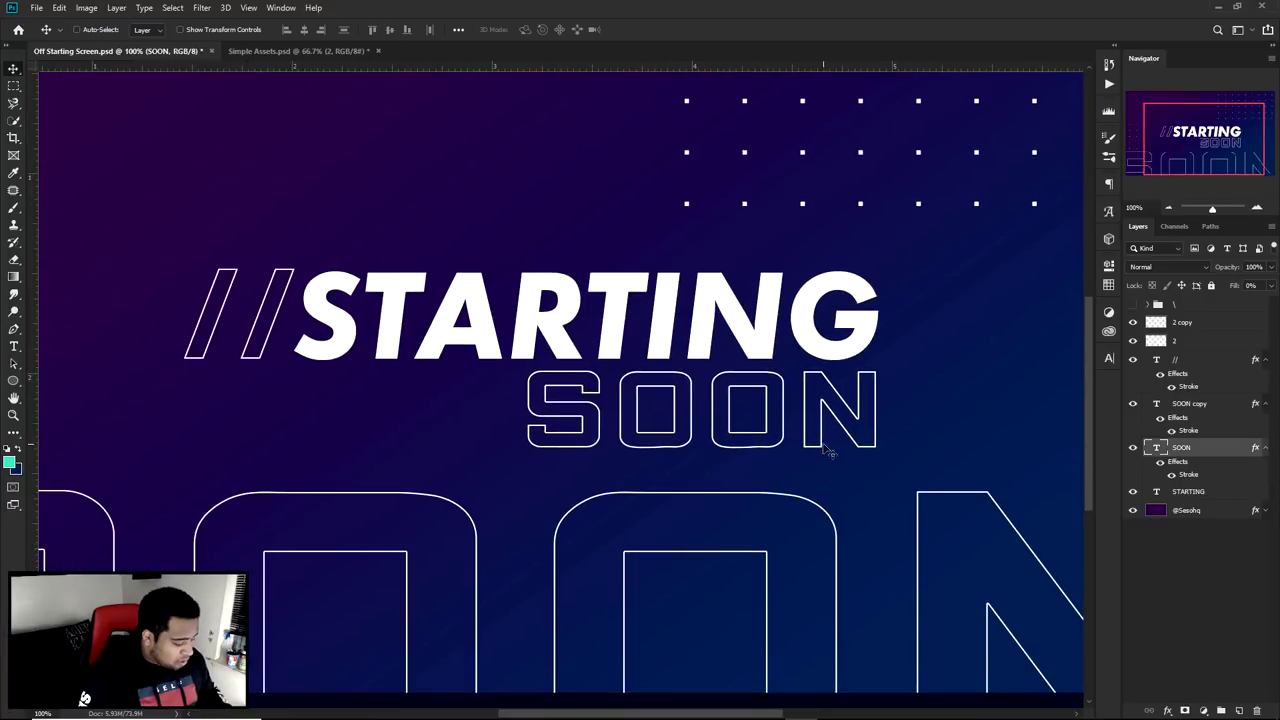
key("e")
left_click(1183, 710)
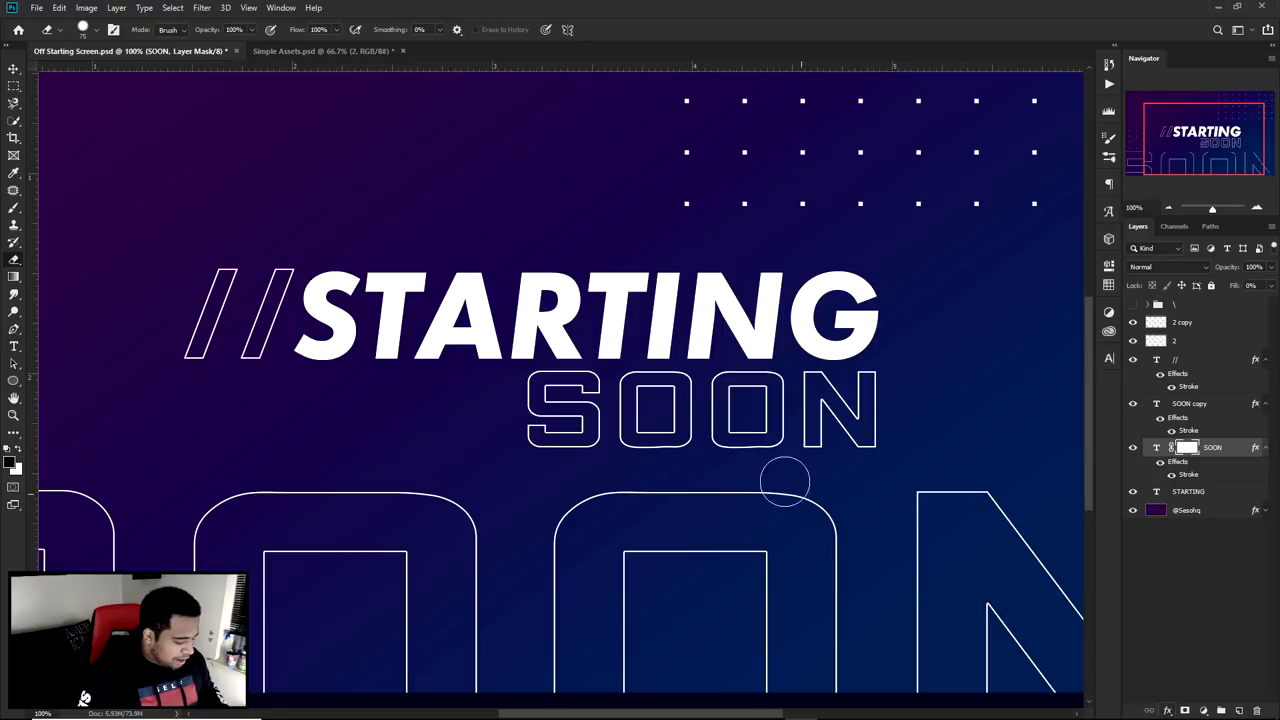
key("b")
key("d")
mouse_move(790, 378)
left_mouse_down()
mouse_move(716, 388)
mouse_move(702, 404)
left_mouse_up()
scroll(704, 395, "up", 3)
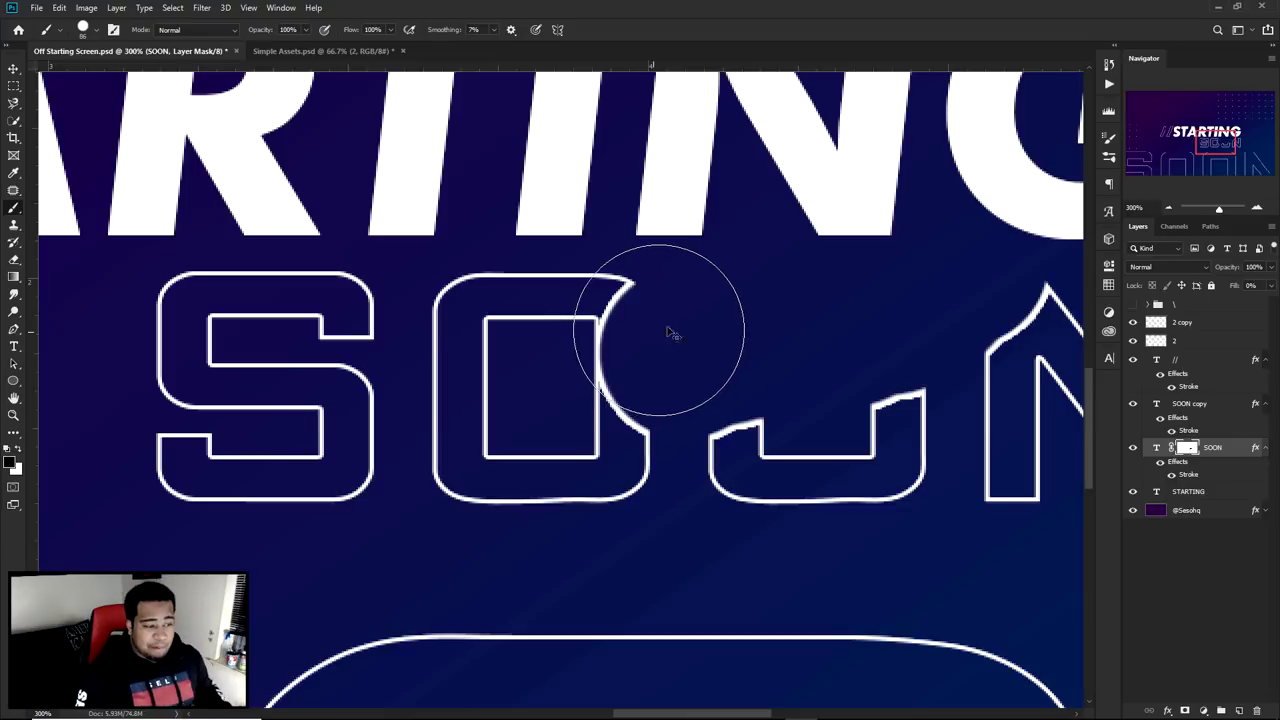
key("ctrl+z")
Try rasterizing the smaller SOON text's layer style and erasing part of the second O, and undo it all.
right_click(1205, 446)
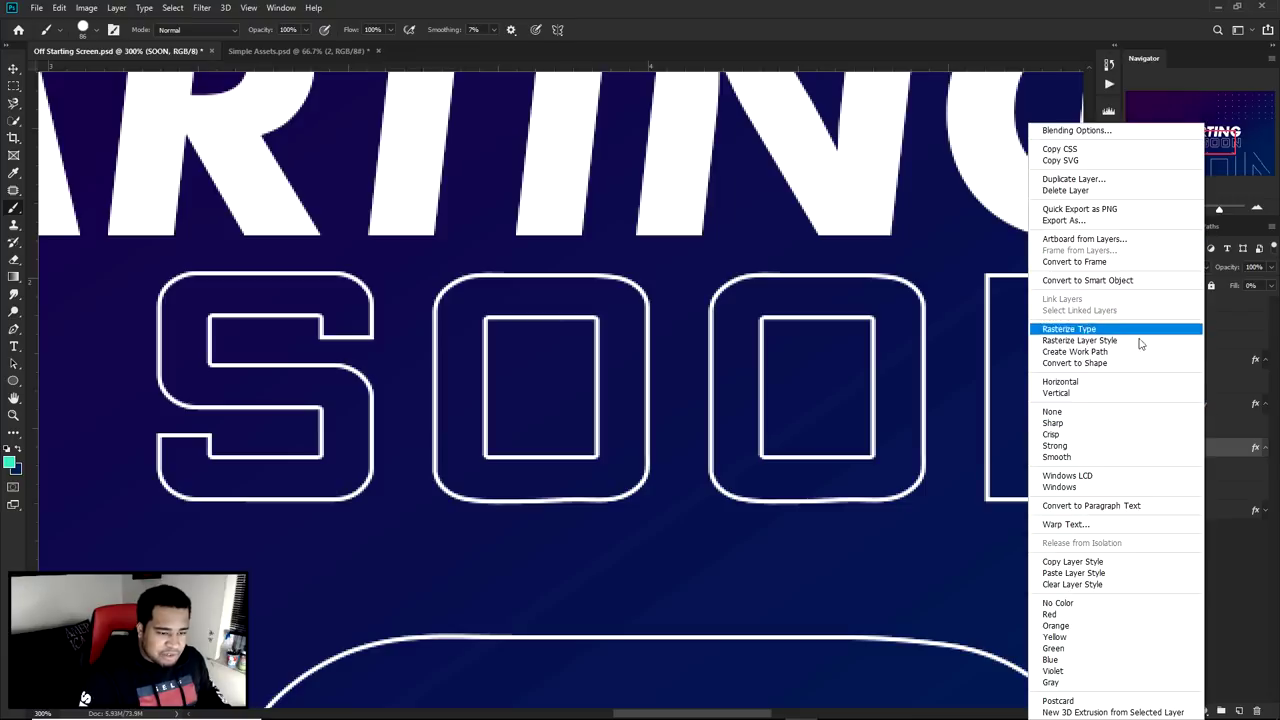
left_click(1080, 340)
left_click_drag(805, 300, 740, 306)
key("ctrl+z")
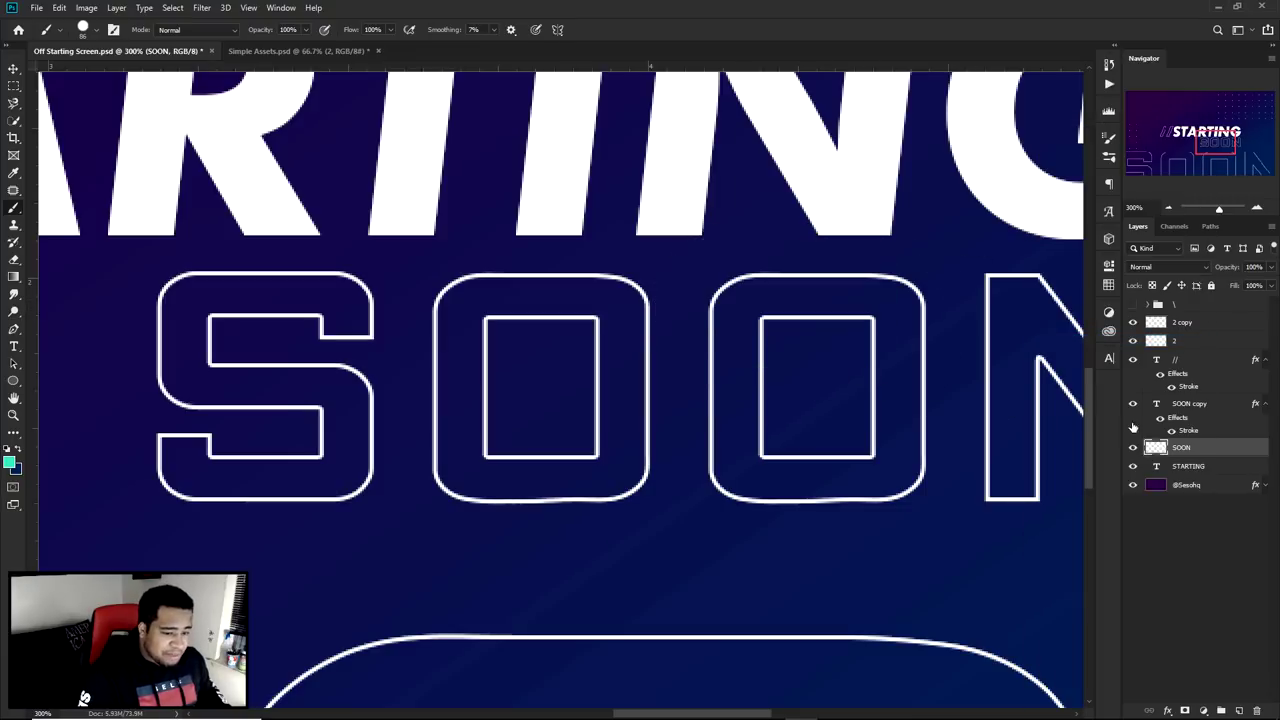
key("e")
mouse_move(818, 345)
left_mouse_down()
mouse_move(773, 308)
mouse_move(752, 325)
mouse_move(751, 357)
mouse_move(785, 325)
left_mouse_up()
scroll(793, 330, "down", 1)
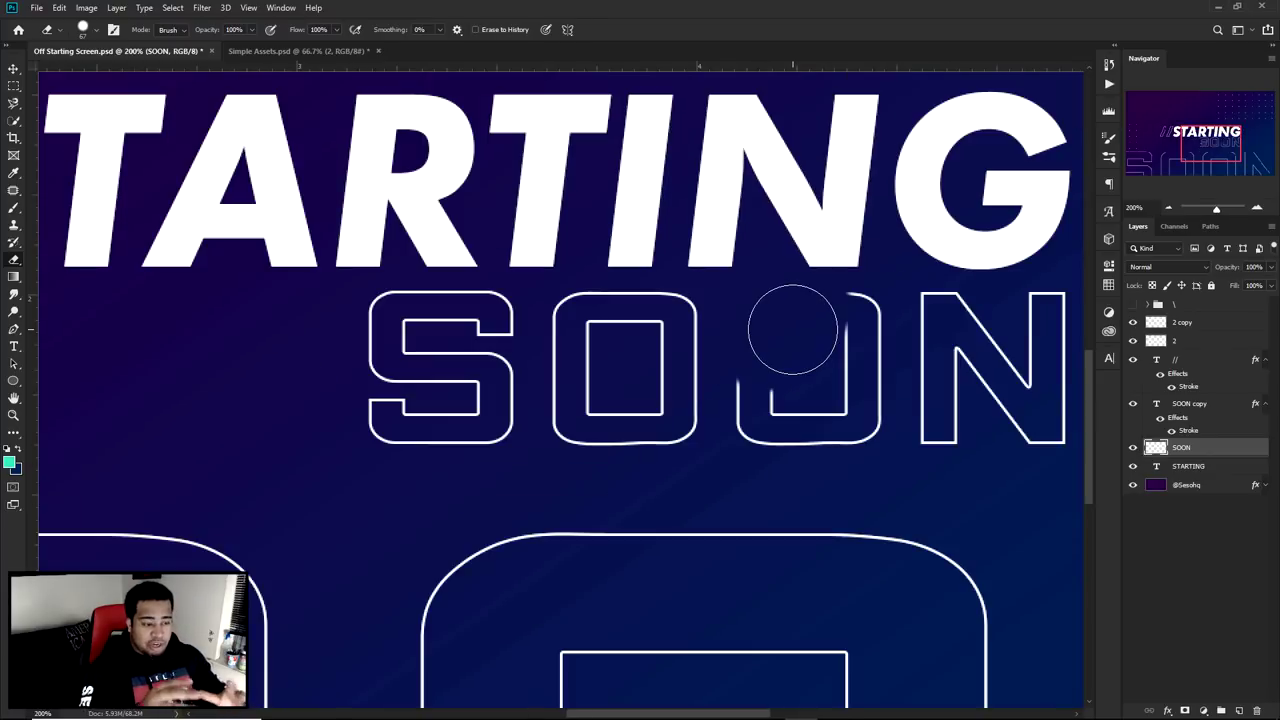
key("ctrl+z")
key("ctrl+z")
key("ctrl+z")
key("ctrl+z")
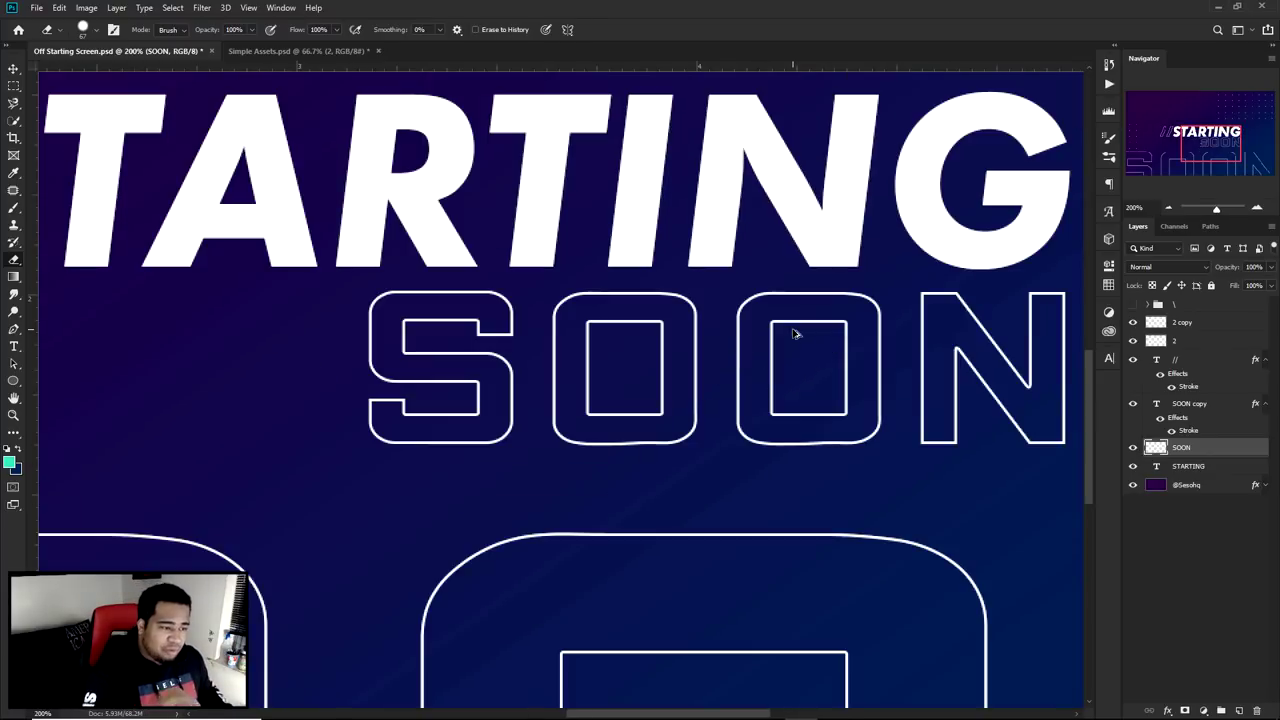
Check which layer holds the oversized SOON text and rename the SOON copy layer as Big SOON.
scroll(793, 330, "down", 2)
key("v")
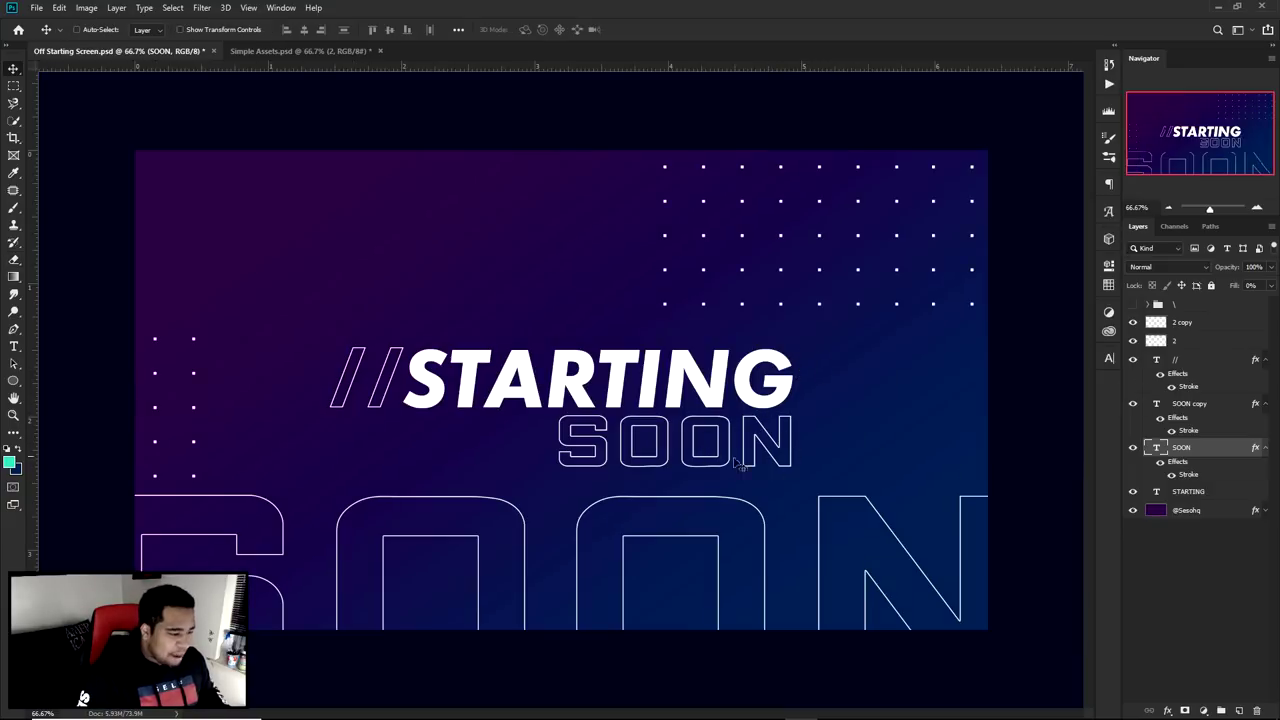
left_click(1133, 448)
left_click(1133, 448)
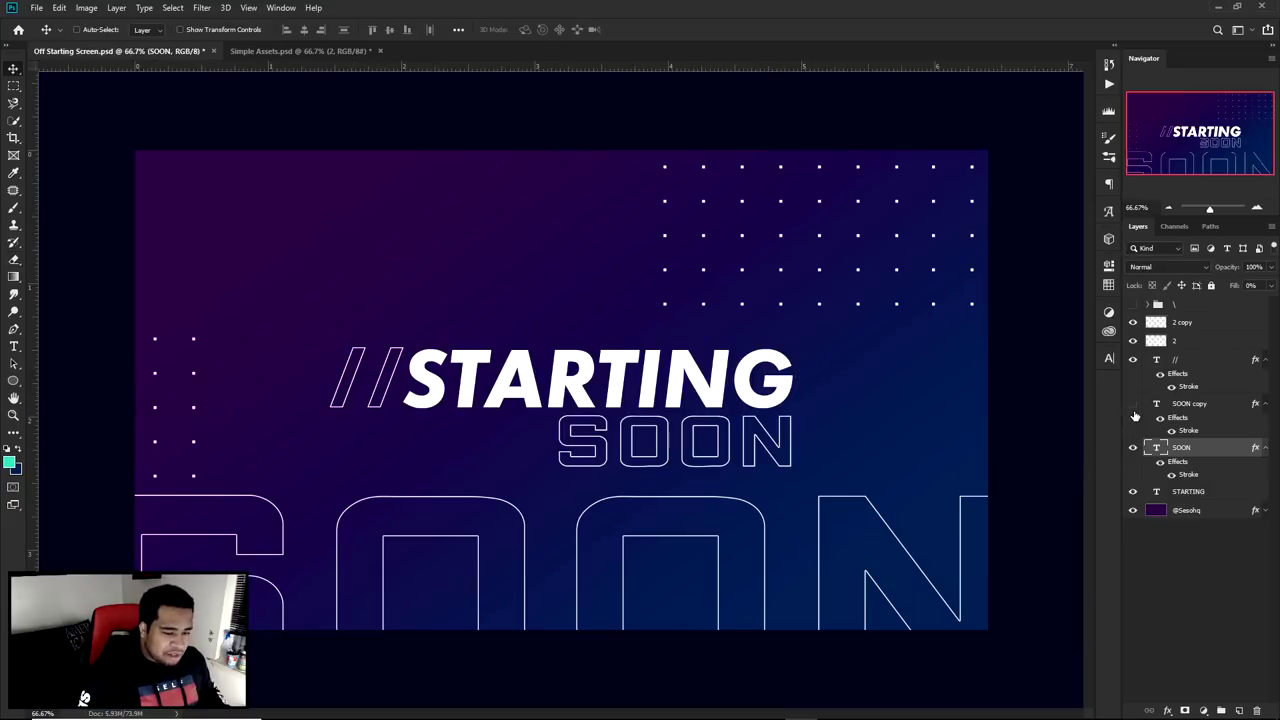
double_click(1188, 403)
type("Big SOON")
key("Return")
Convert the Big SOON layer to a smart object and scale it up to about 101% around its center.
right_click(1201, 411)
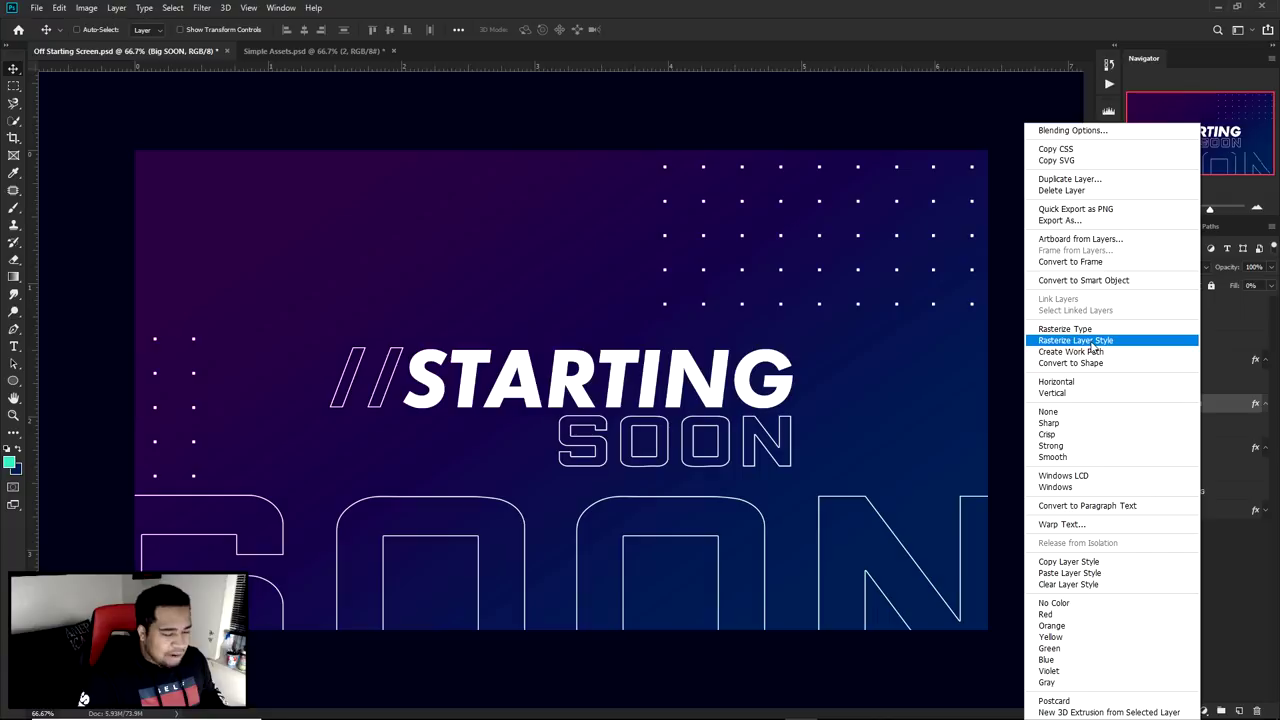
left_click(1083, 280)
left_click_drag(897, 380, 903, 515)
key("ctrl+t")
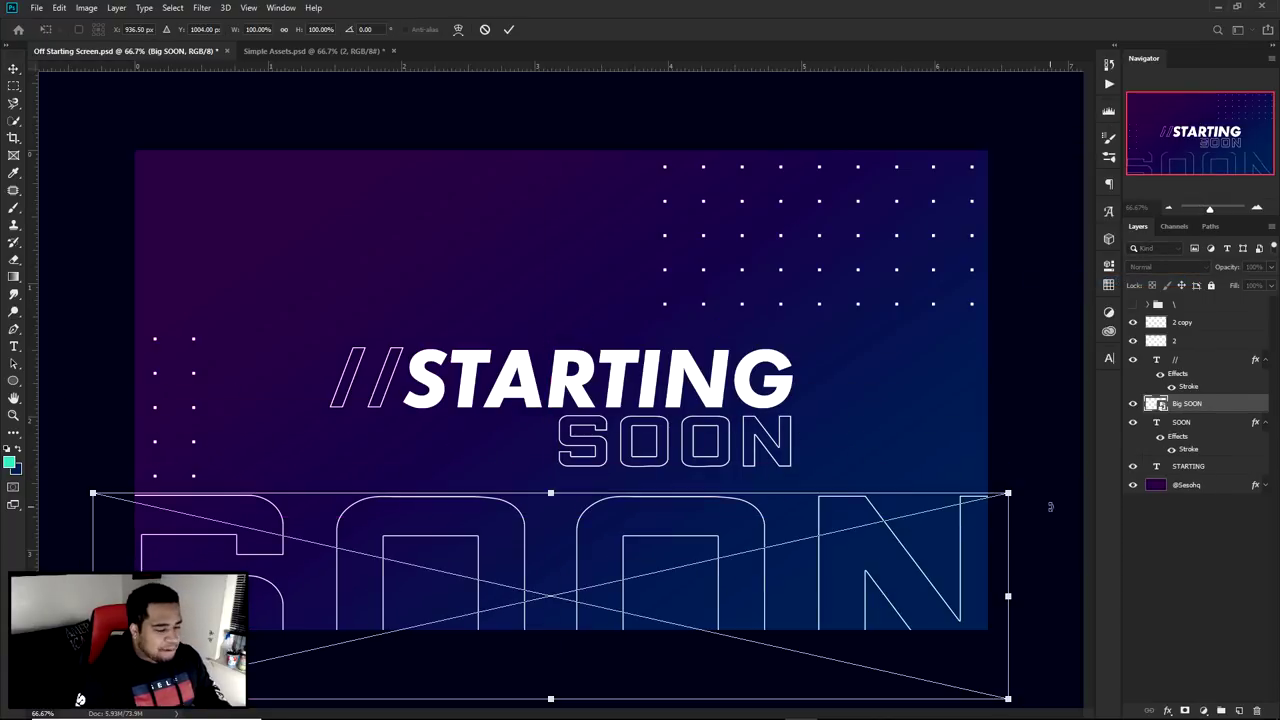
left_click_drag(1008, 494, 1014, 491)
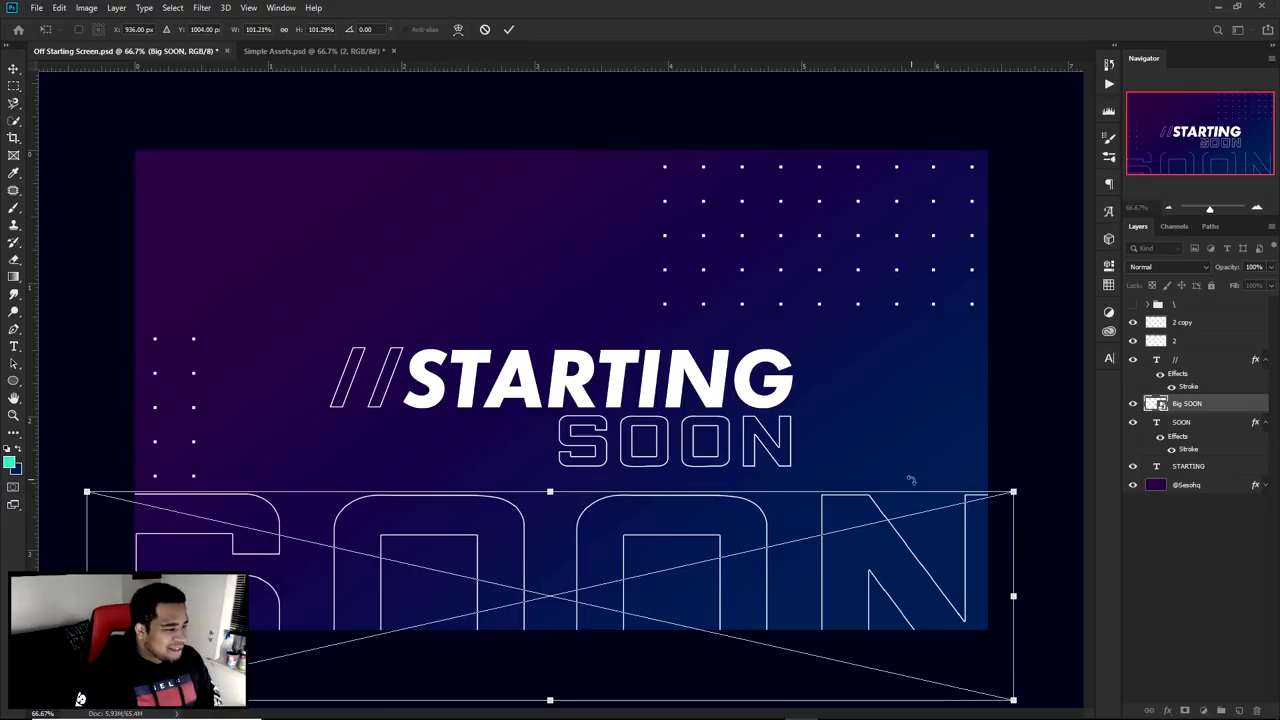
key("Return")
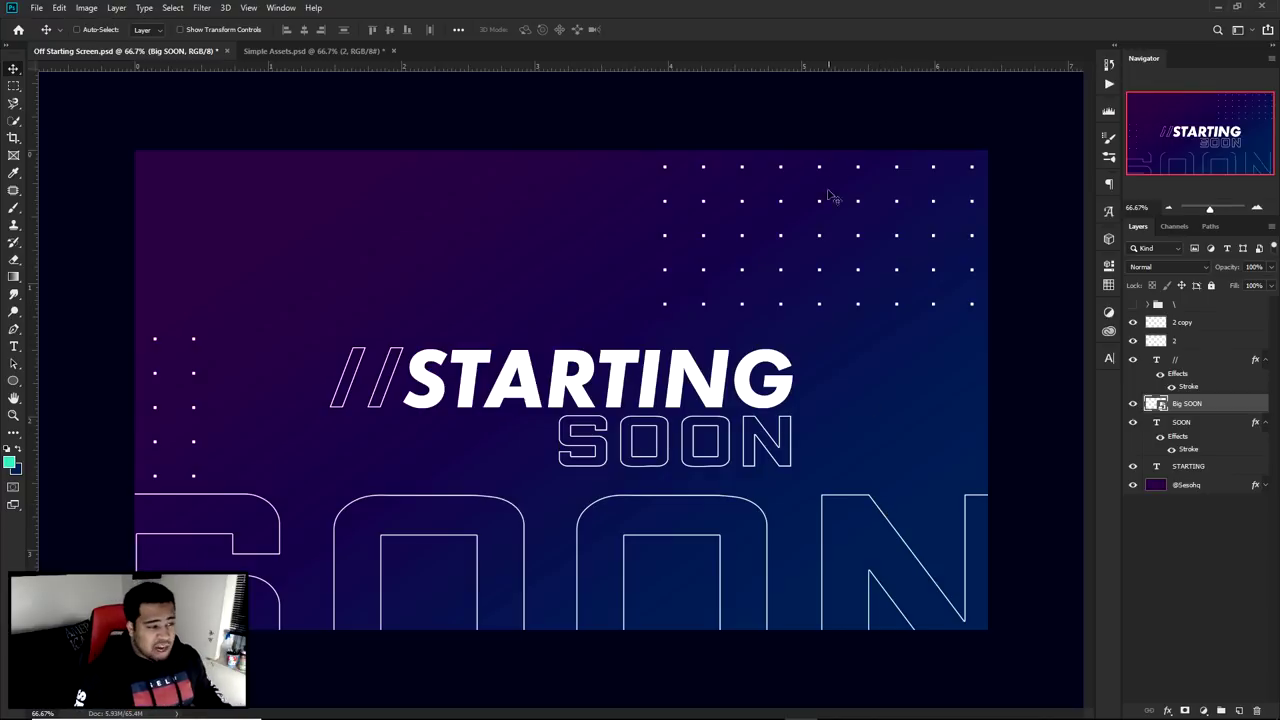
Try a mint-green Color Overlay on the large dot grid in the canvas's upper right, and undo it.
scroll(829, 194, "up", 3)
left_click(691, 262, "ctrl")
key("ctrl+1")
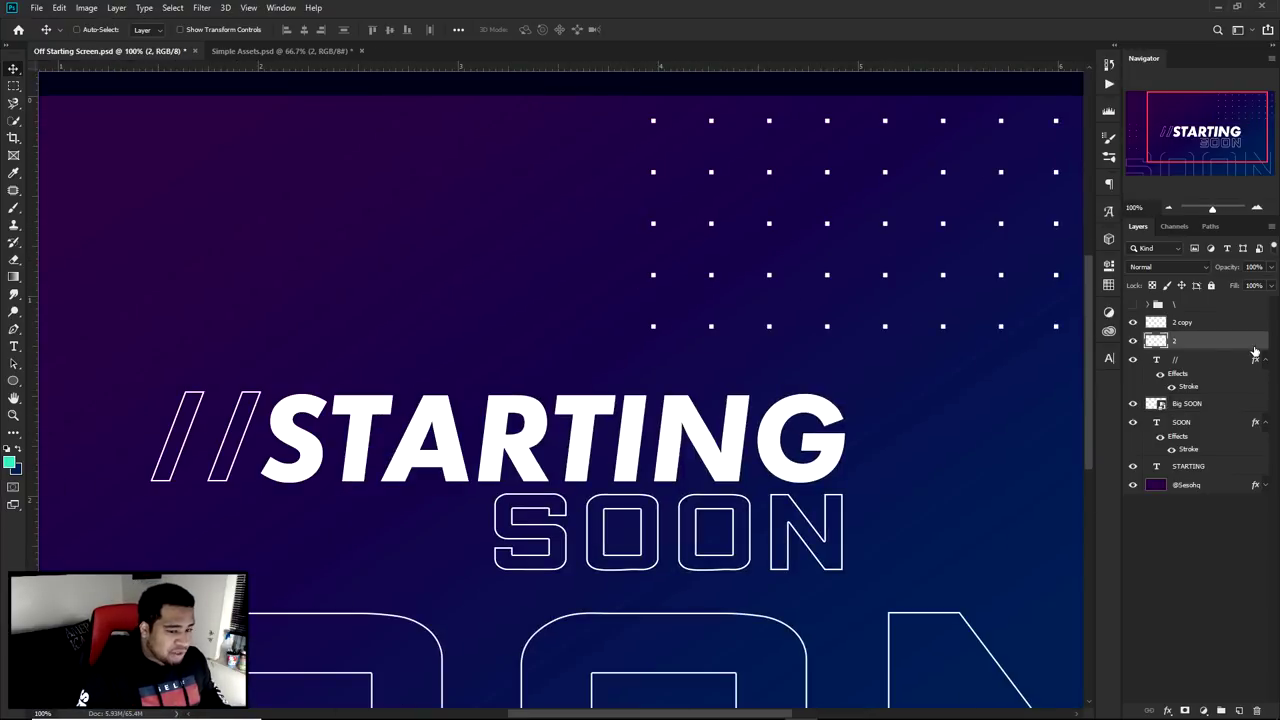
double_click(1234, 342)
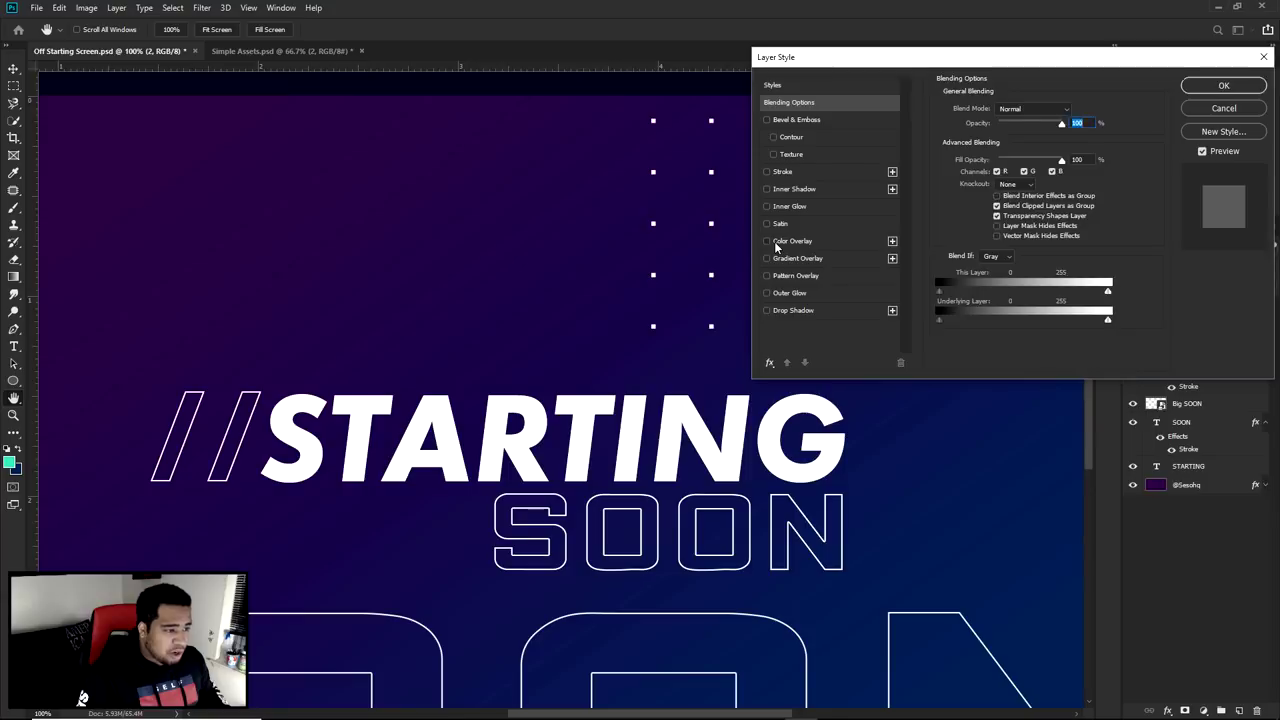
left_click(778, 241)
left_click(1068, 108)
type("52ffbc")
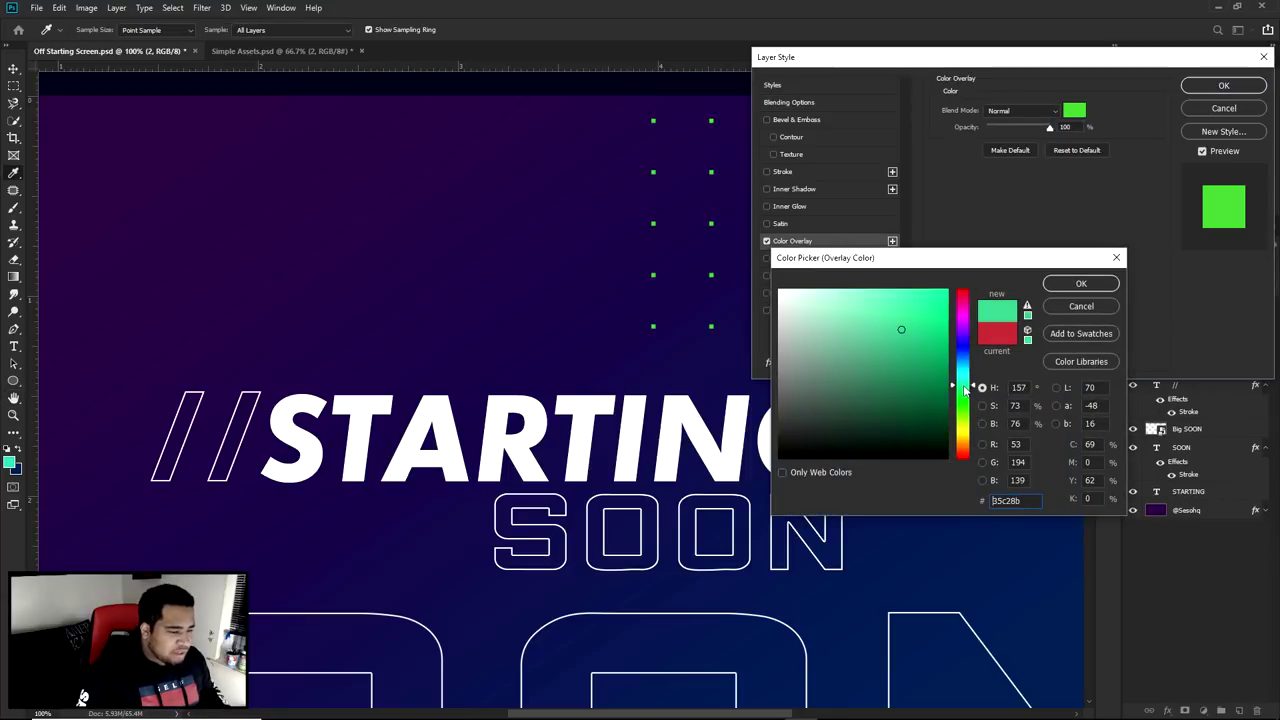
left_click(1081, 284)
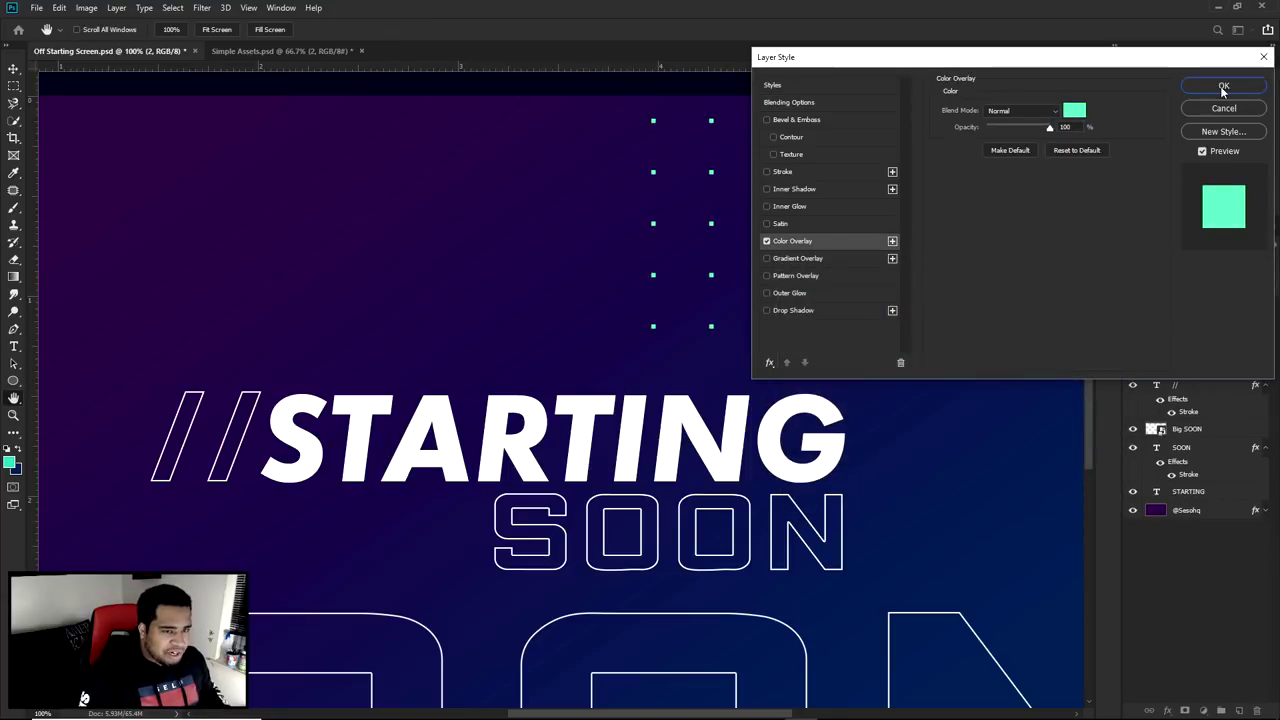
key("Return")
key("v")
key("ctrl+minus")
key("ctrl+minus")
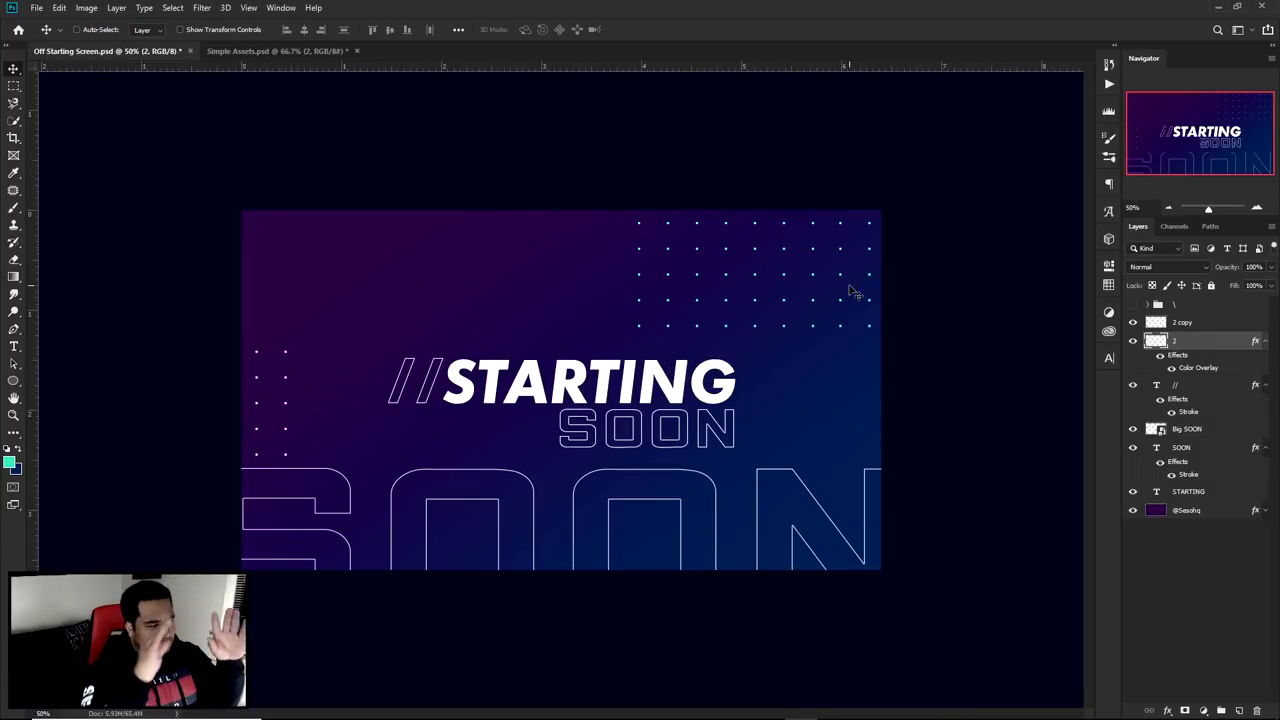
key("ctrl")
key("ctrl+z")
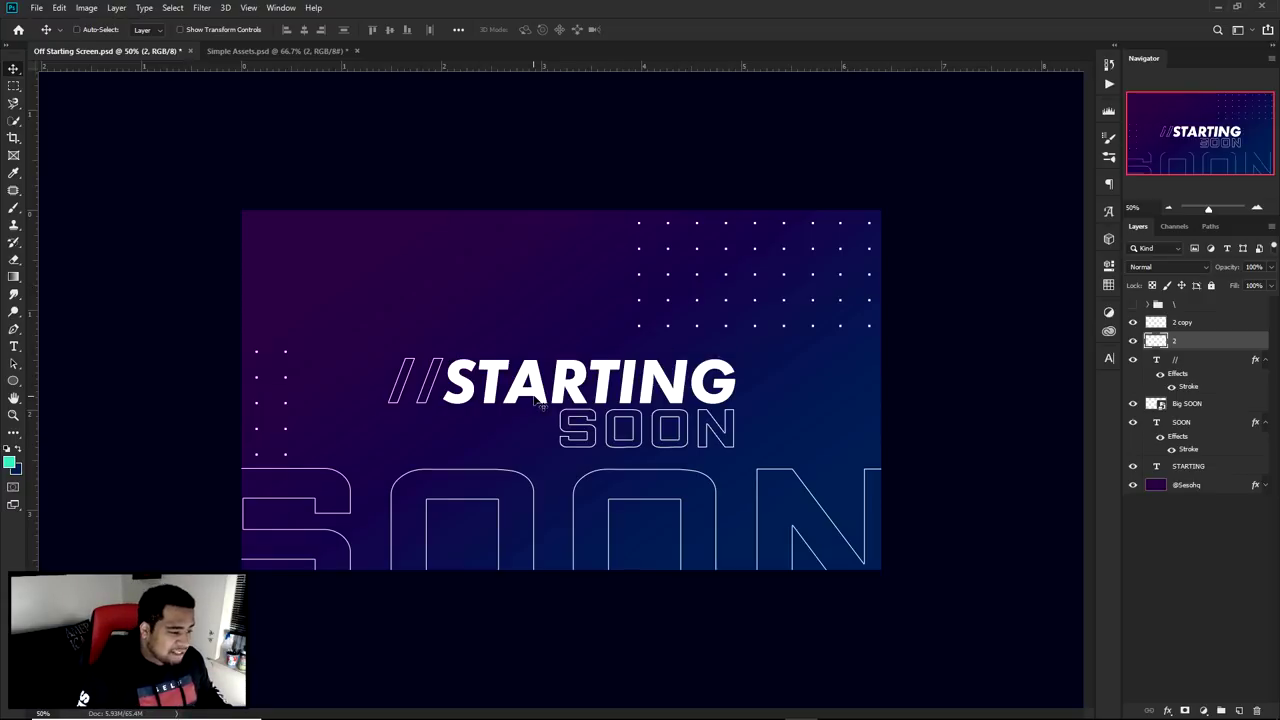
Try placing the smaller SOON text beside STARTING on the same line.
left_click_drag(662, 490, 840, 445)
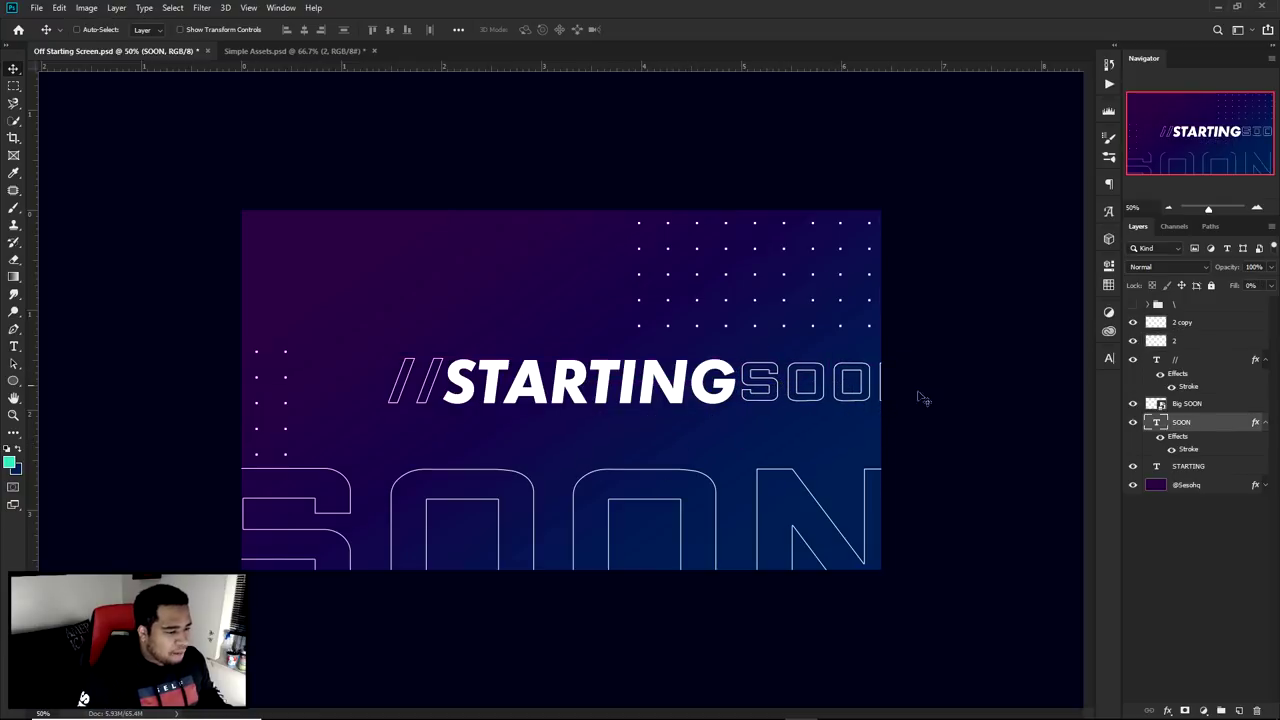
left_click(1187, 403)
left_click(1178, 359, "ctrl")
left_click_drag(788, 388, 780, 388)
key("ctrl+z")
key("ctrl+z")
key("ctrl+z")
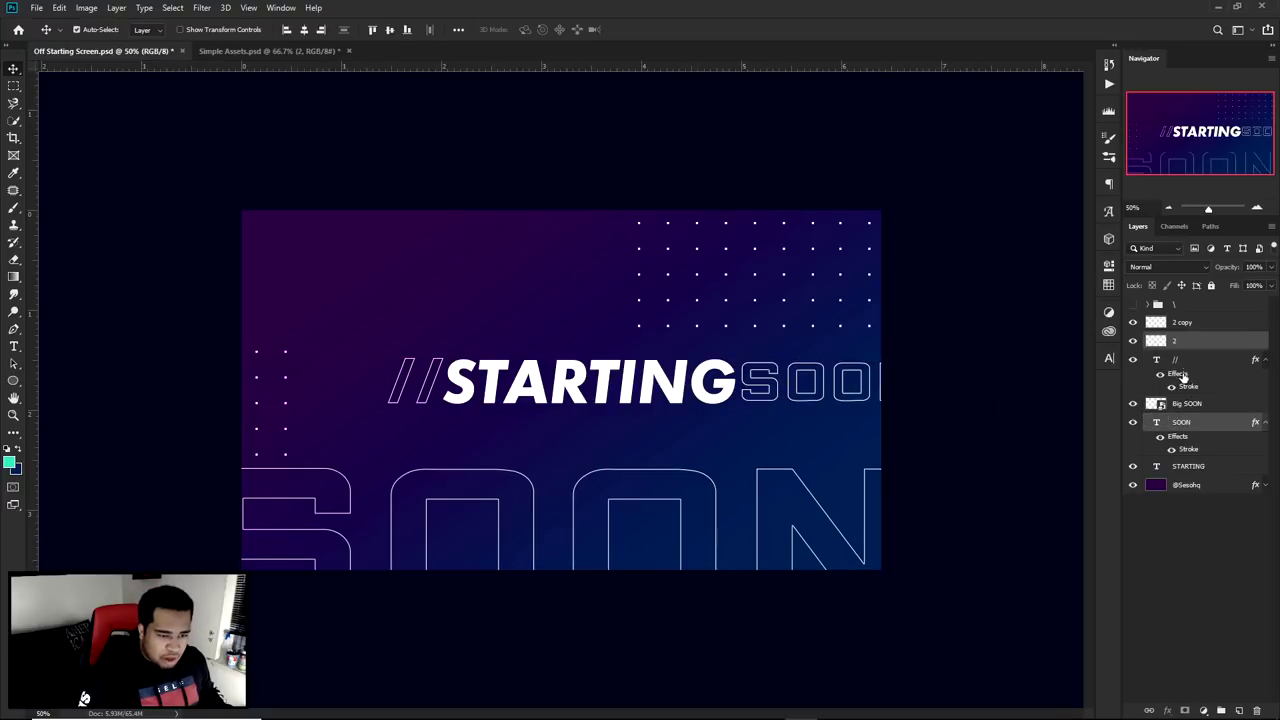
Try shifting the //, STARTING and SOON layers together toward the canvas's left side, and undo the one-line title arrangement.
left_click(1190, 359)
left_click(1190, 406, "ctrl")
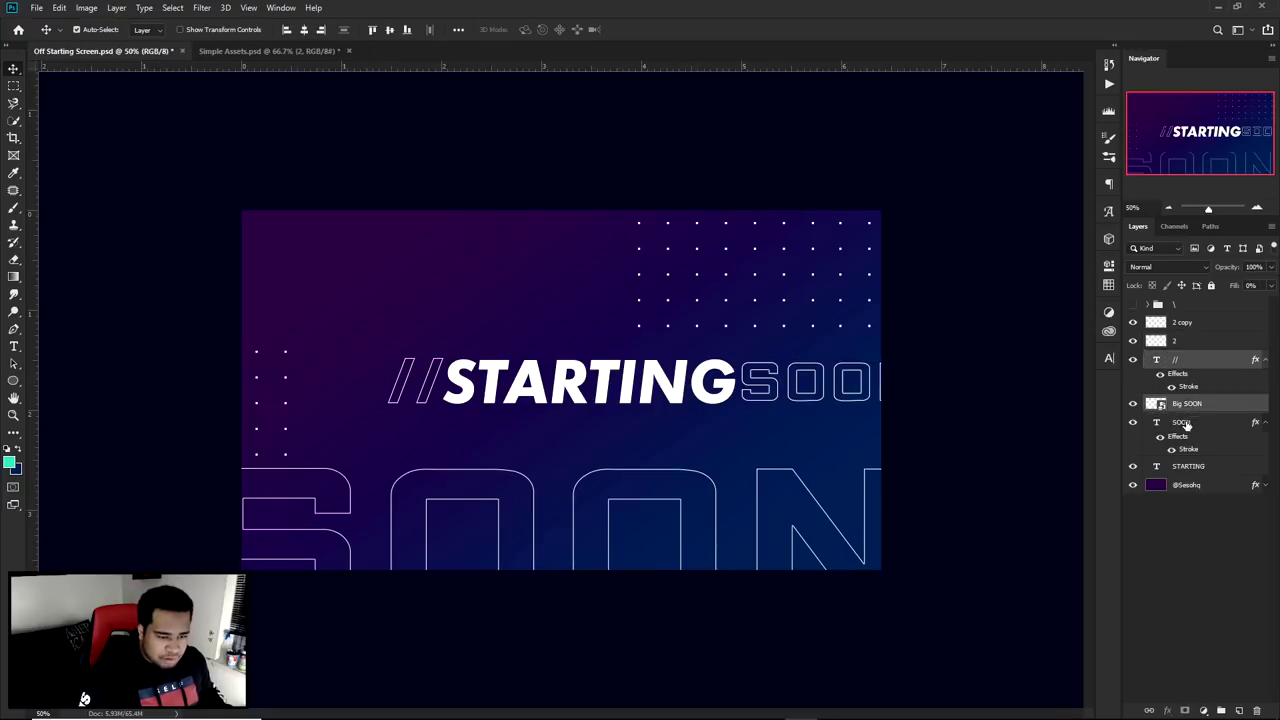
left_click(1183, 424, "ctrl")
left_click(1188, 466, "ctrl")
left_click(1188, 406, "ctrl")
left_click_drag(709, 411, 627, 413)
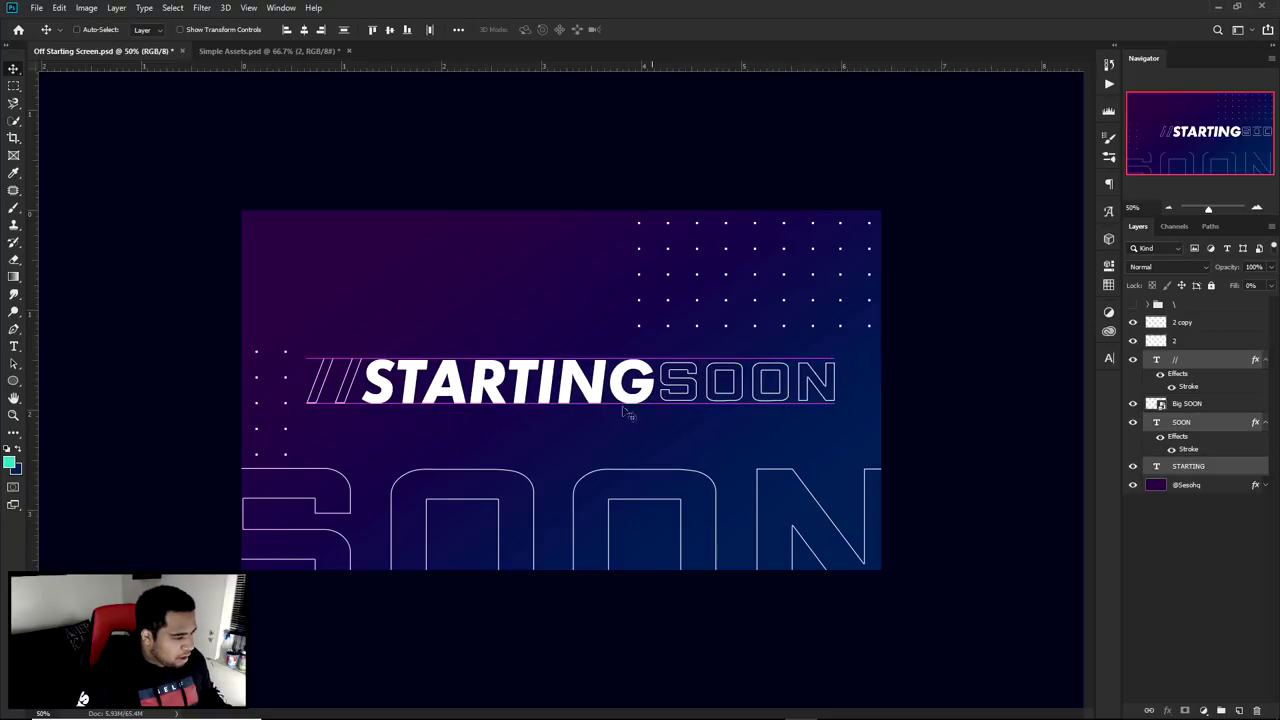
key("ctrl+z")
key("ctrl+z")
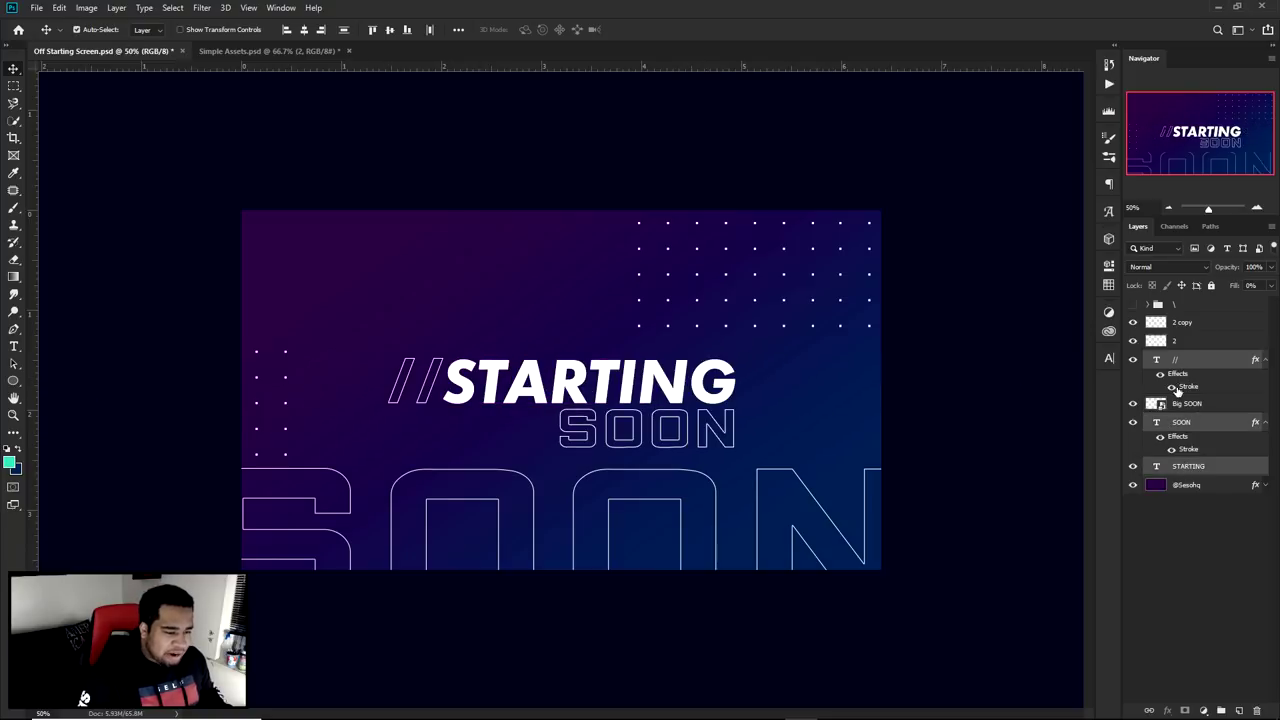
Try shrinking the outlined SOON text and placing it above the start of STARTING, and undo the changes.
left_click_drag(688, 443, 525, 336)
key("ctrl+t")
key("Return")
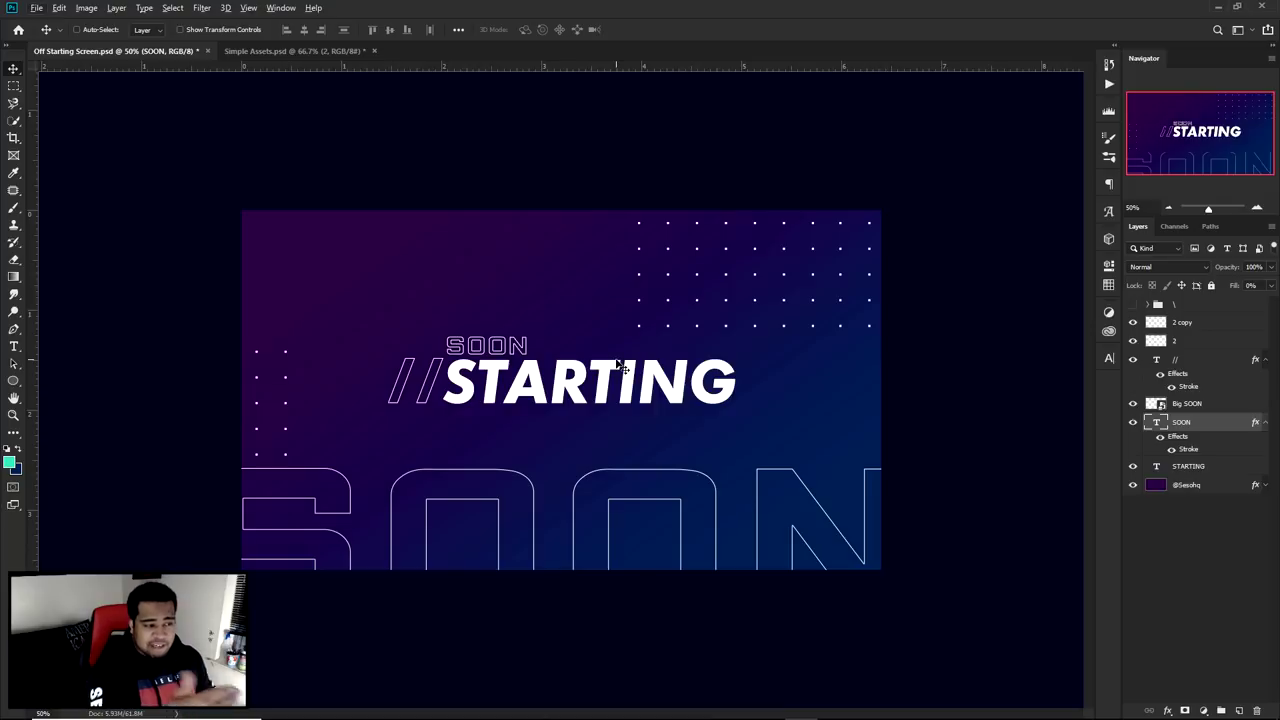
key("ctrl+z")
key("ctrl+z")
key("ctrl+z")
key("ctrl+z")
key("ctrl+z")
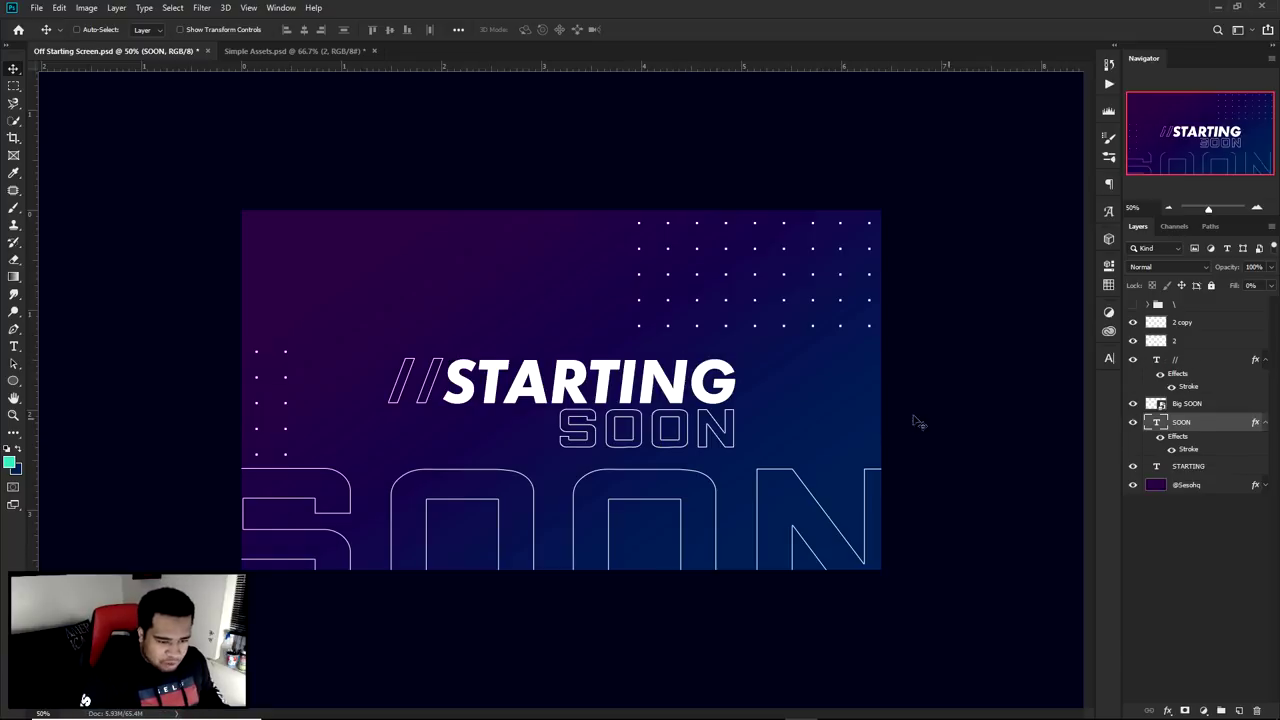
Try grouping the //, SOON and STARTING title layers, and undo the grouping.
left_click(1134, 423)
left_click(1134, 423)
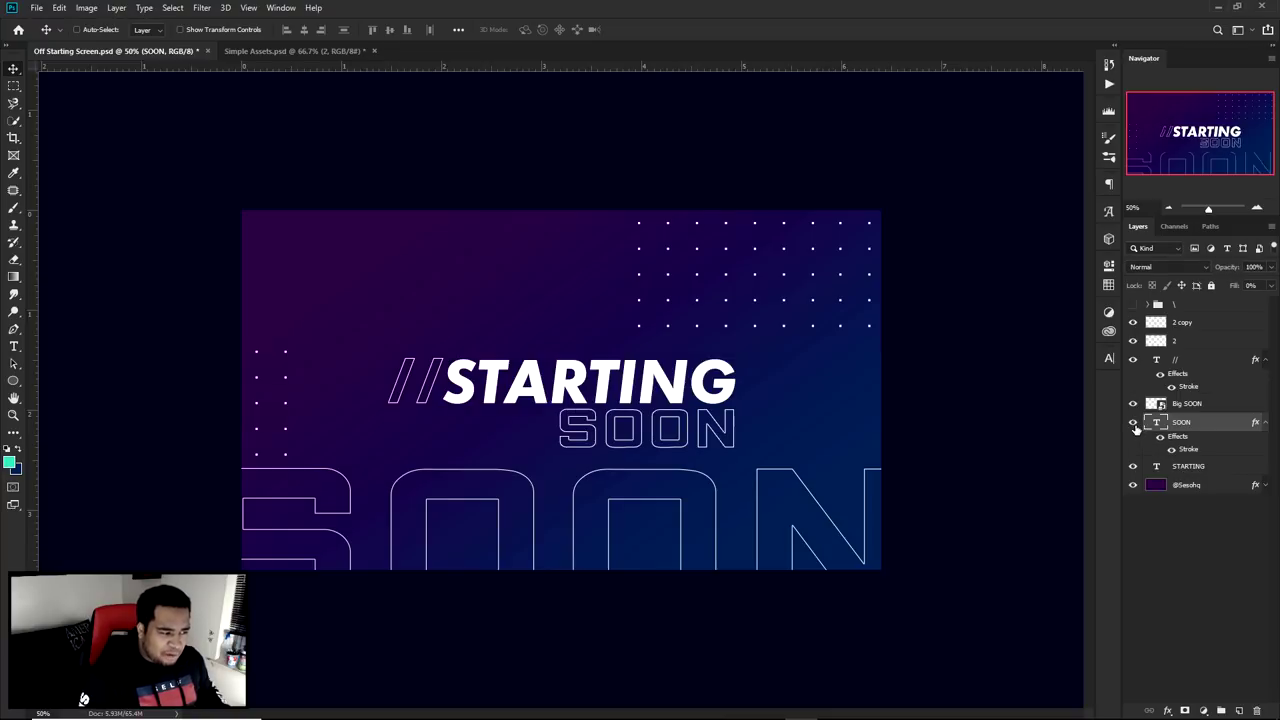
left_click(1134, 423)
left_click(1134, 423)
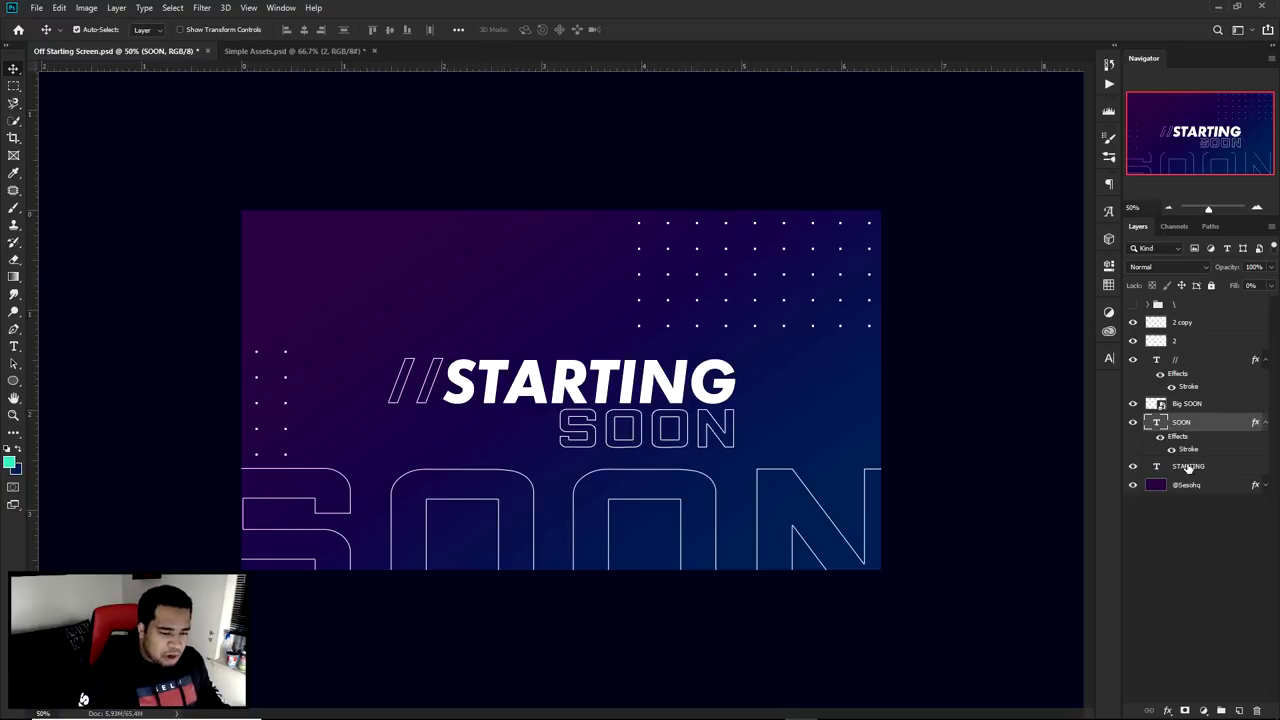
left_click(1189, 467, "shift")
left_click(1182, 362, "ctrl")
left_click_drag(737, 371, 740, 340)
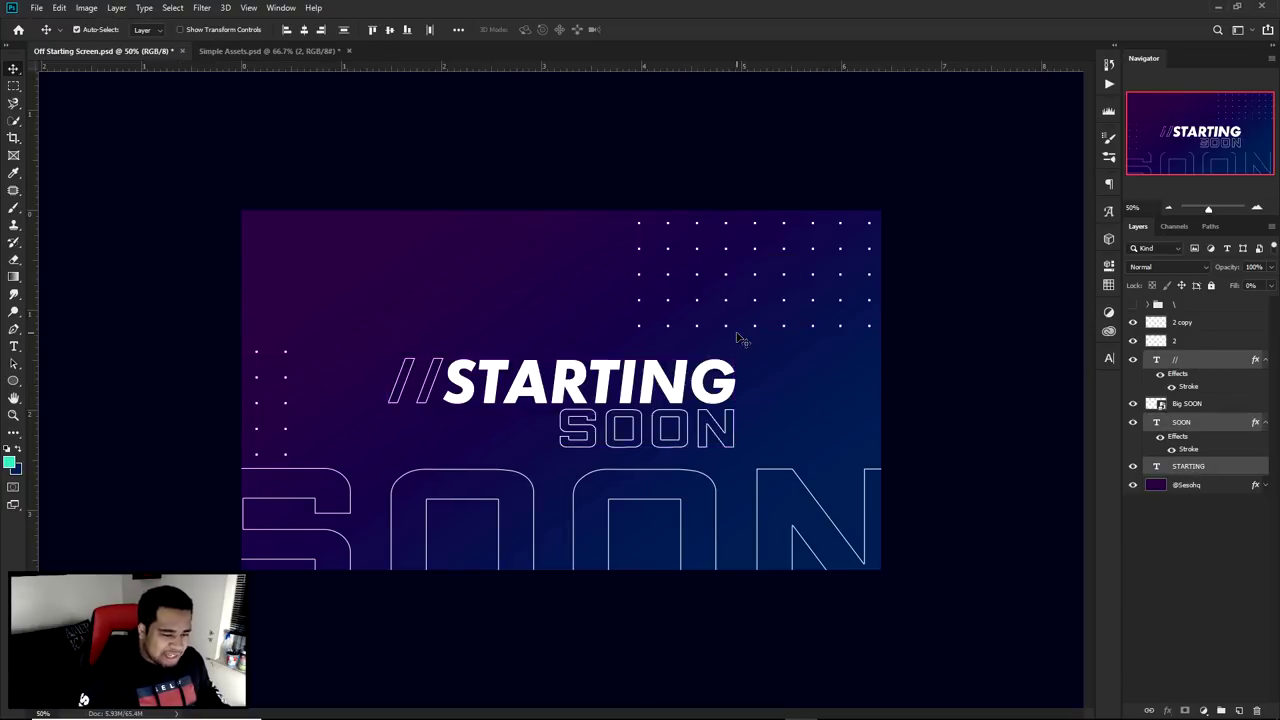
key("ctrl+g")
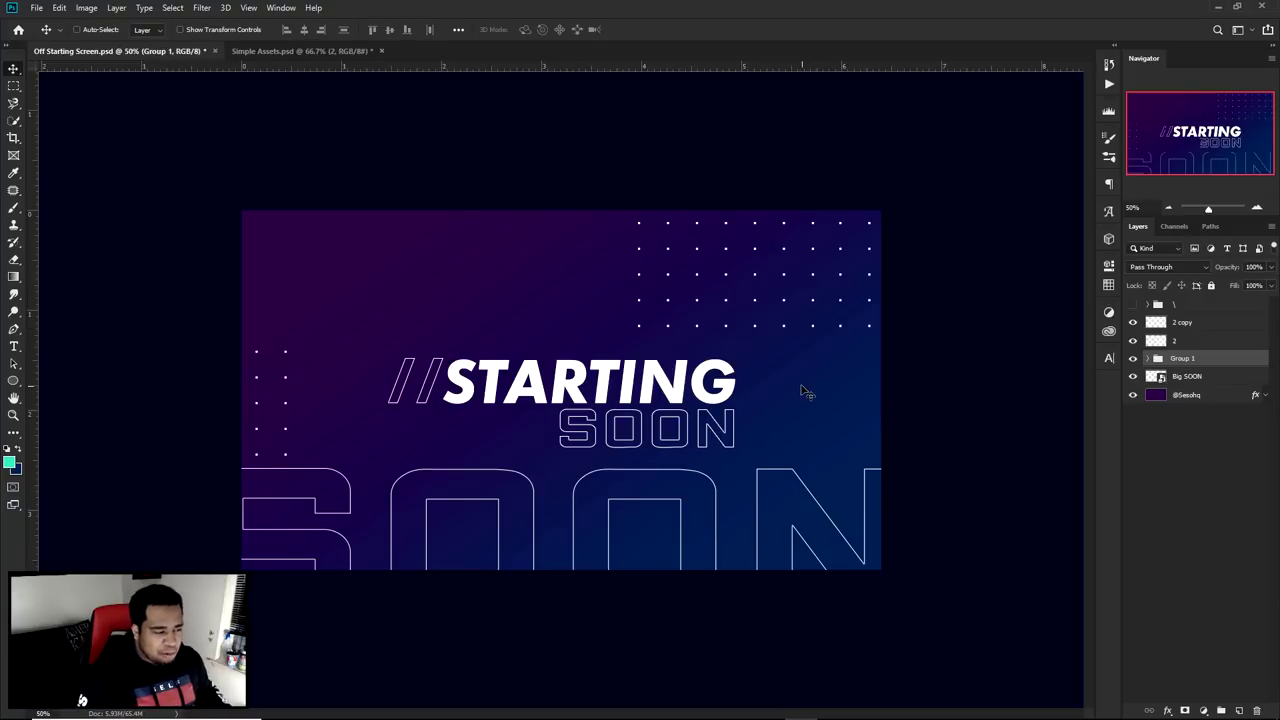
key("ctrl+z")
key("ctrl+z")
key("ctrl+z")
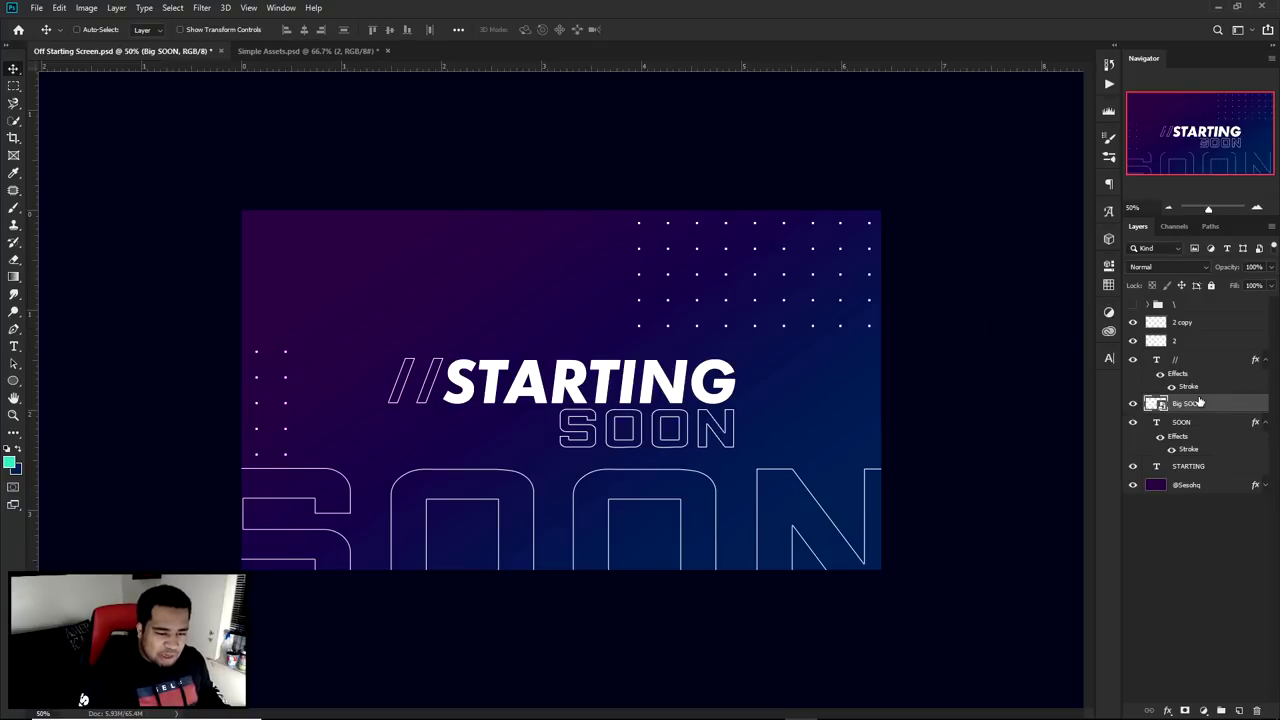
Place the Big SOON layer above the // layer and group the //, SOON and STARTING layers.
left_click(1187, 382)
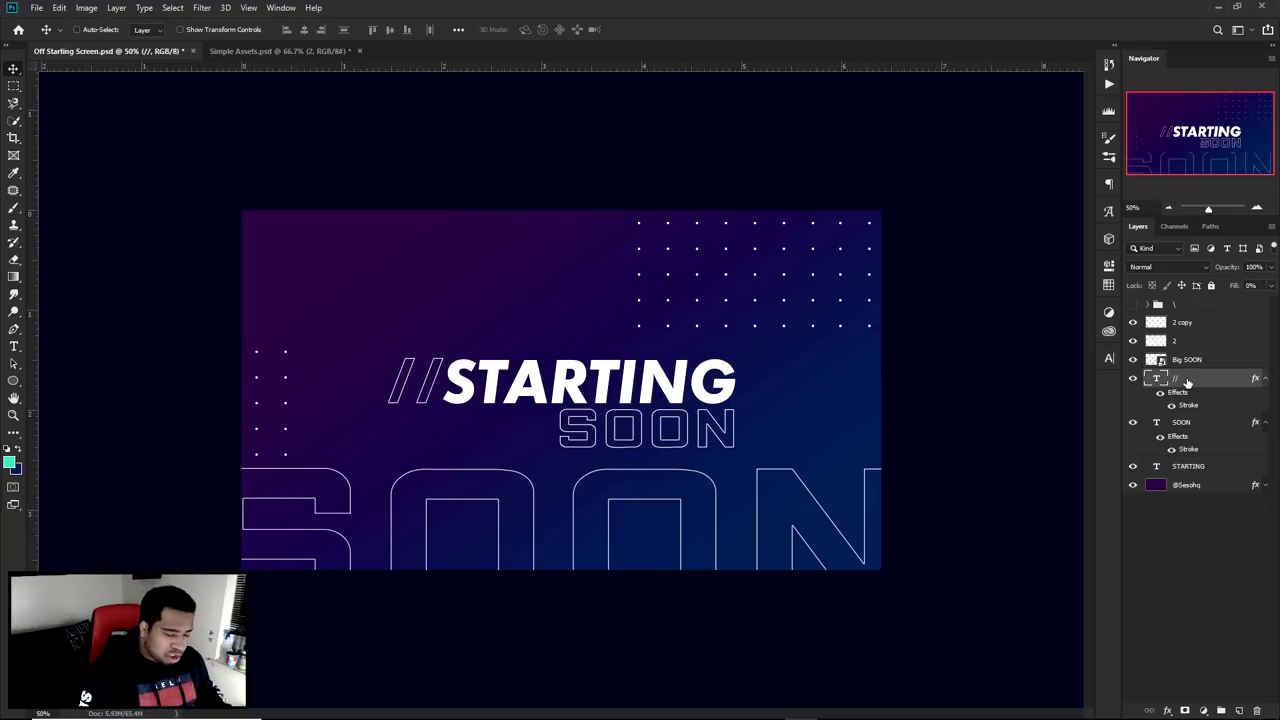
left_click(1206, 466, "shift")
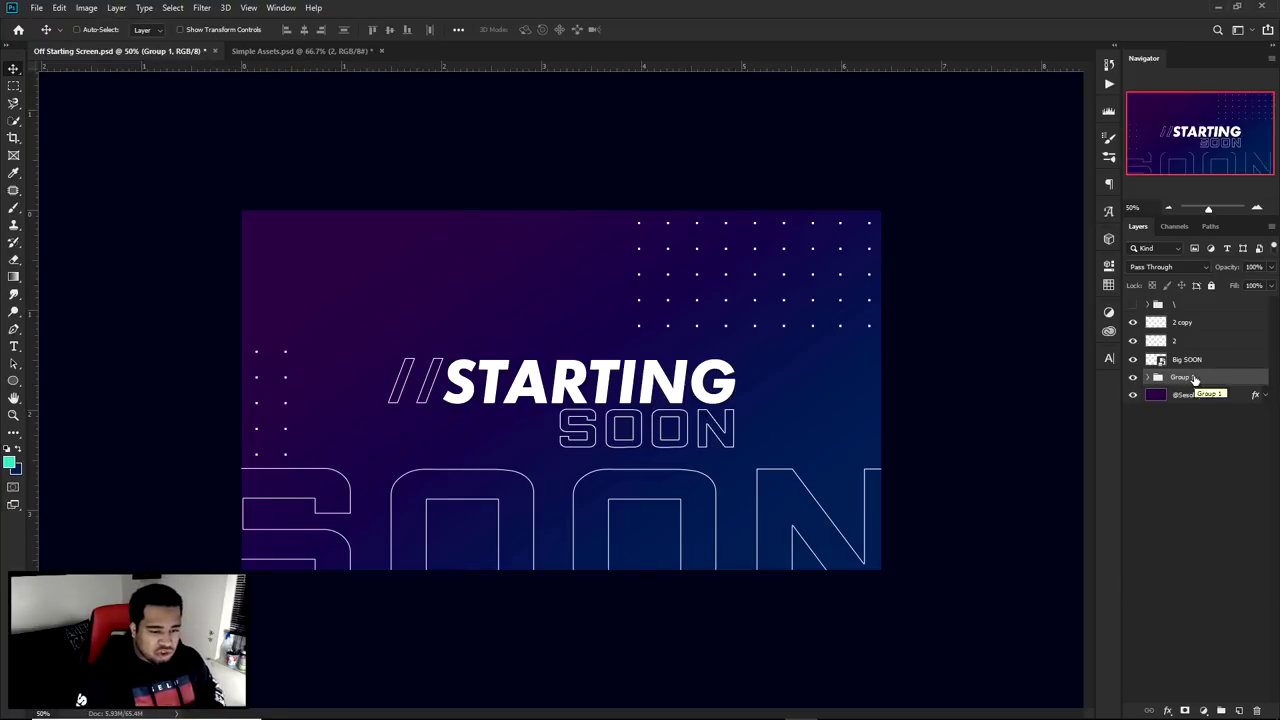
Rename the title group as Text and hide the \ group above the dot grids.
double_click(1182, 377)
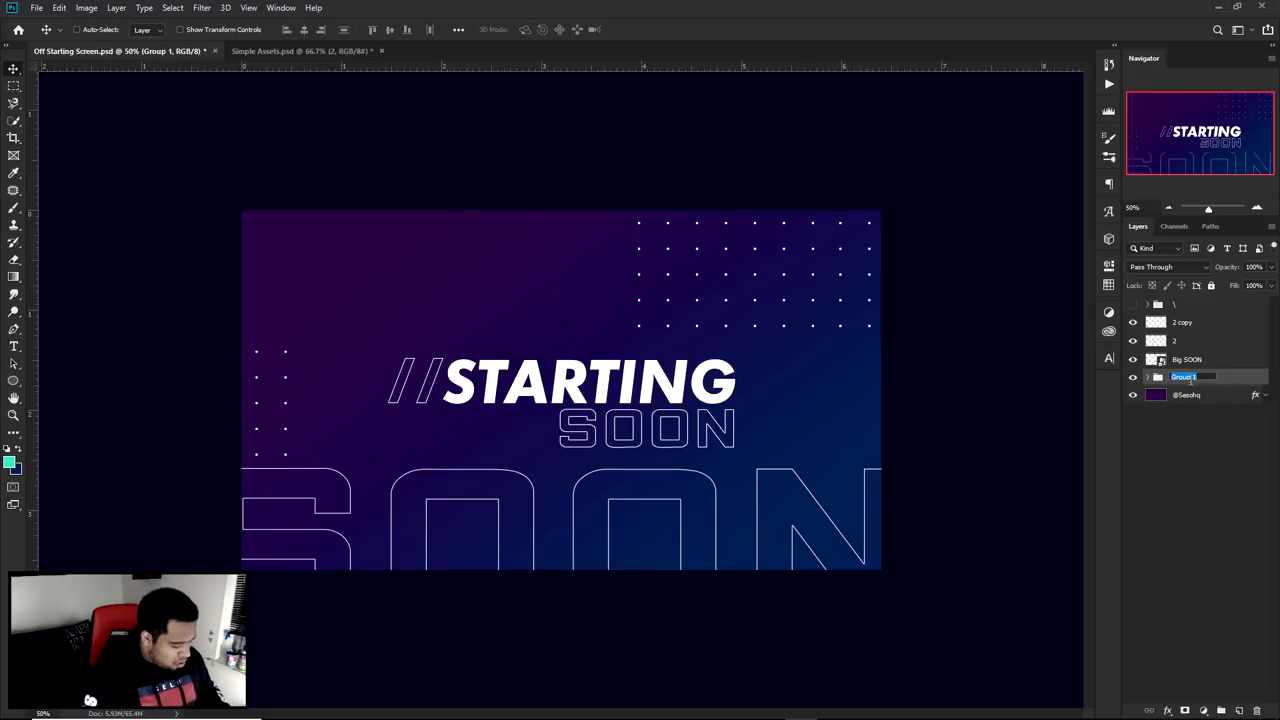
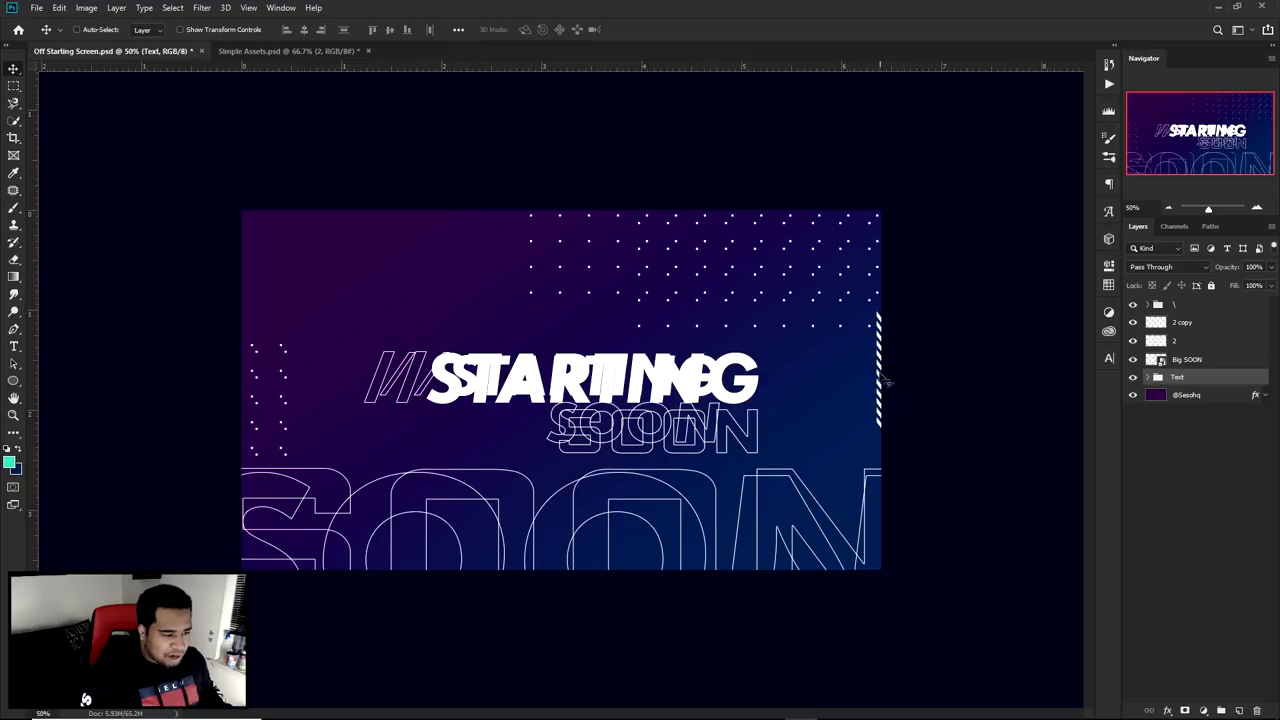
left_click(1133, 304)
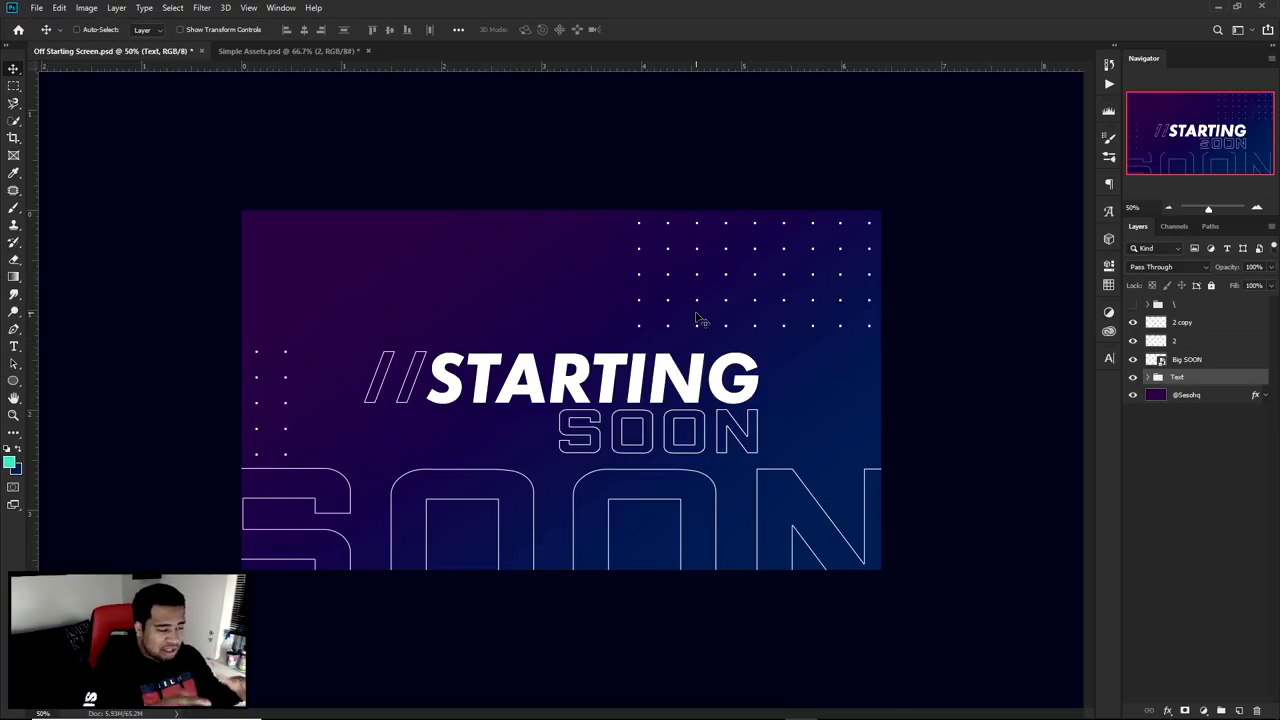
Add a small x text above the title, set its fill to 0% and apply a stroke.
key("t")
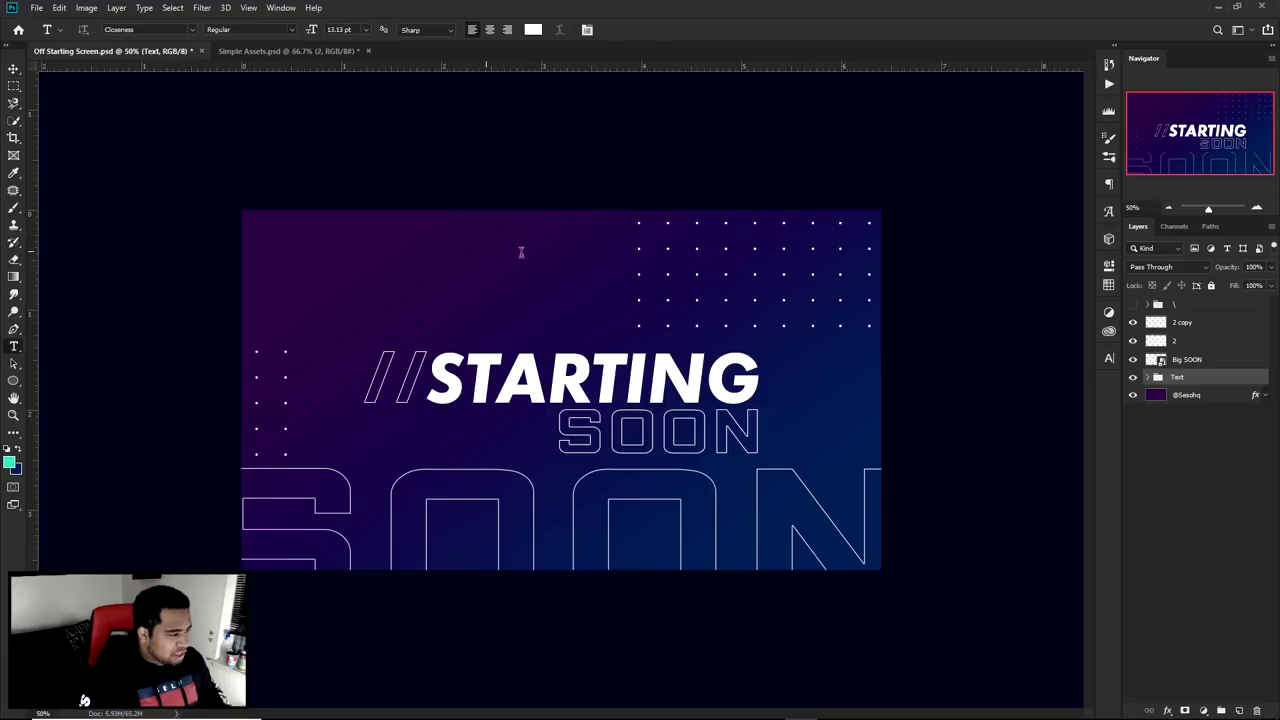
left_click(486, 250)
type("X")
left_click(636, 30)
left_click_drag(1270, 286, 1222, 357)
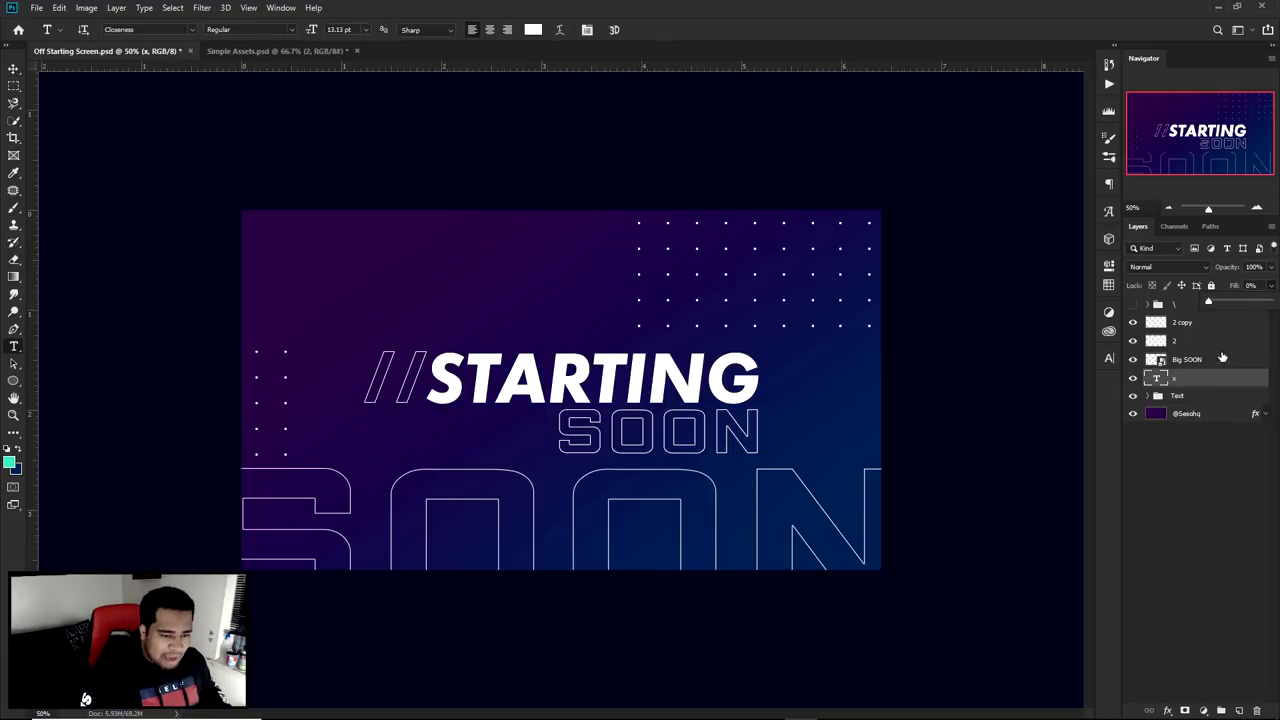
double_click(1218, 379)
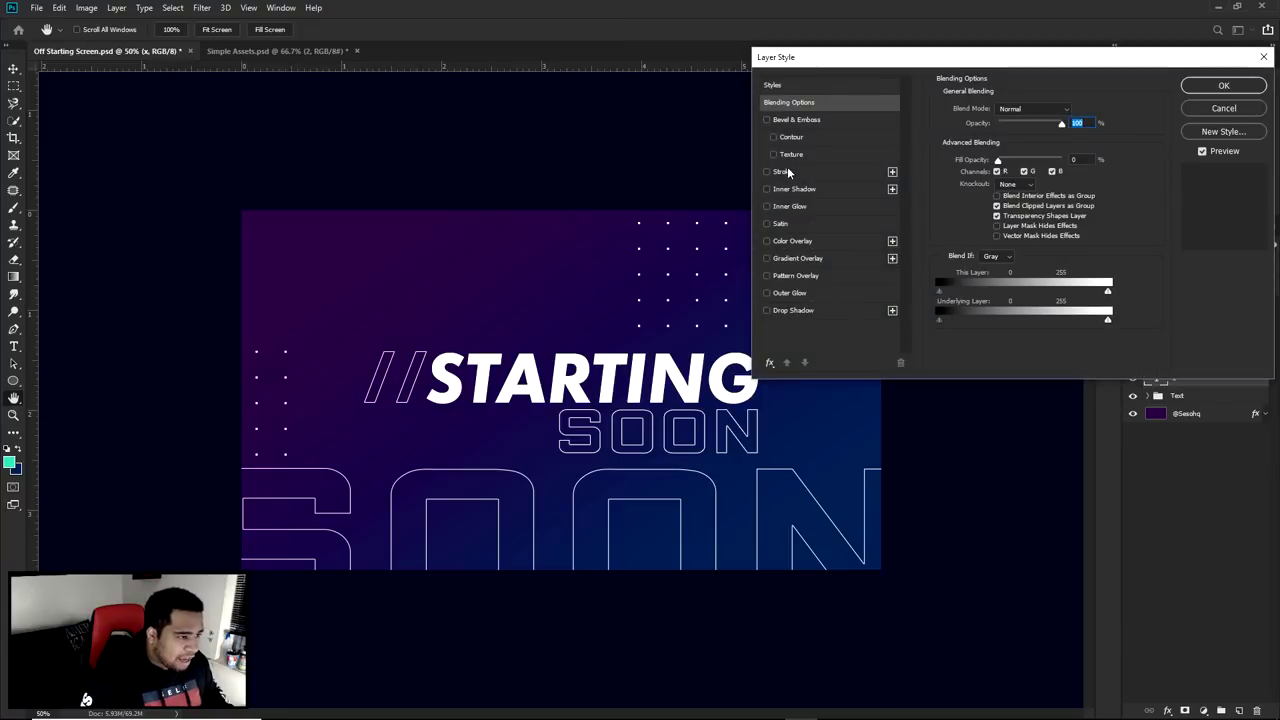
left_click(785, 172)
left_click(1222, 86)
Duplicate the outlined x four times and spread the copies into a horizontal row above STARTING.
key("v")
key("ctrl+j")
key("shift+Left")
key("shift+Left")
key("ctrl+j")
key("shift+Left")
key("shift+Left")
key("ctrl+j")
key("shift+Left")
key("shift+Left")
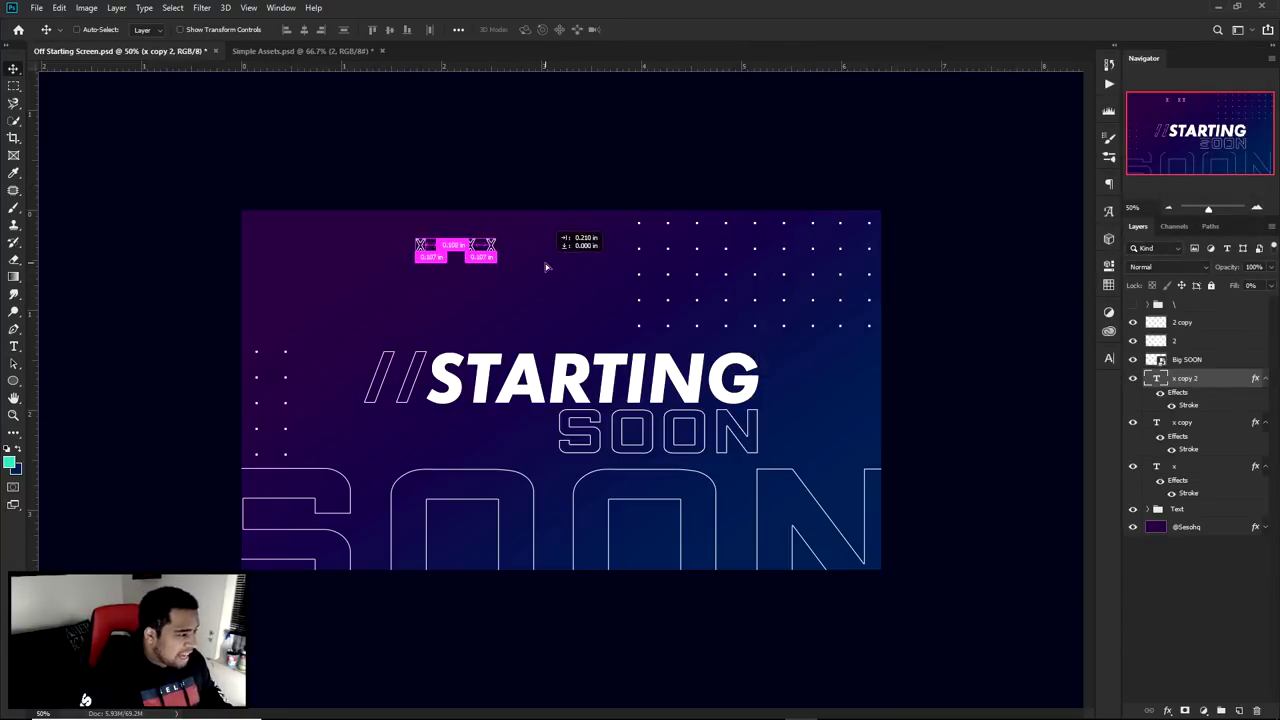
key("ctrl+j")
key("shift+Left")
key("shift+Left")
key("shift+Left")
key("shift+Left")
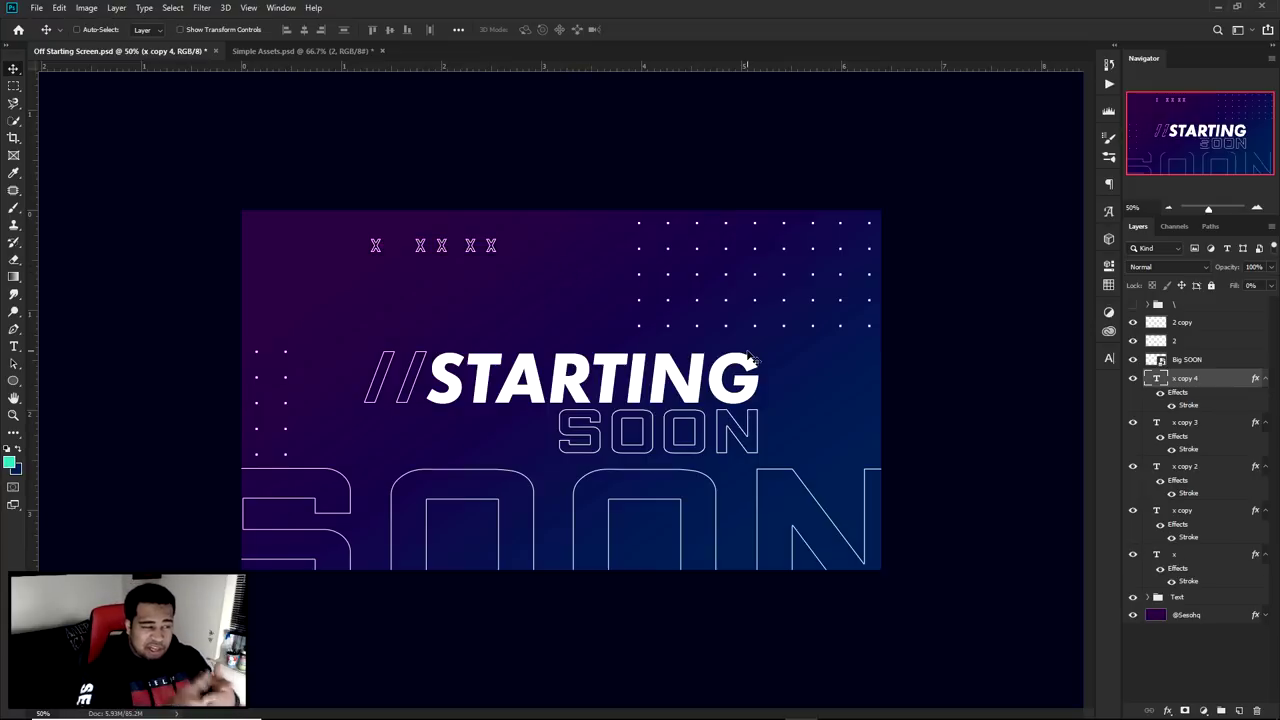
Delete all the outlined x text layers above the title.
key("Delete")
key("Delete")
key("Delete")
key("Delete")
key("Delete")
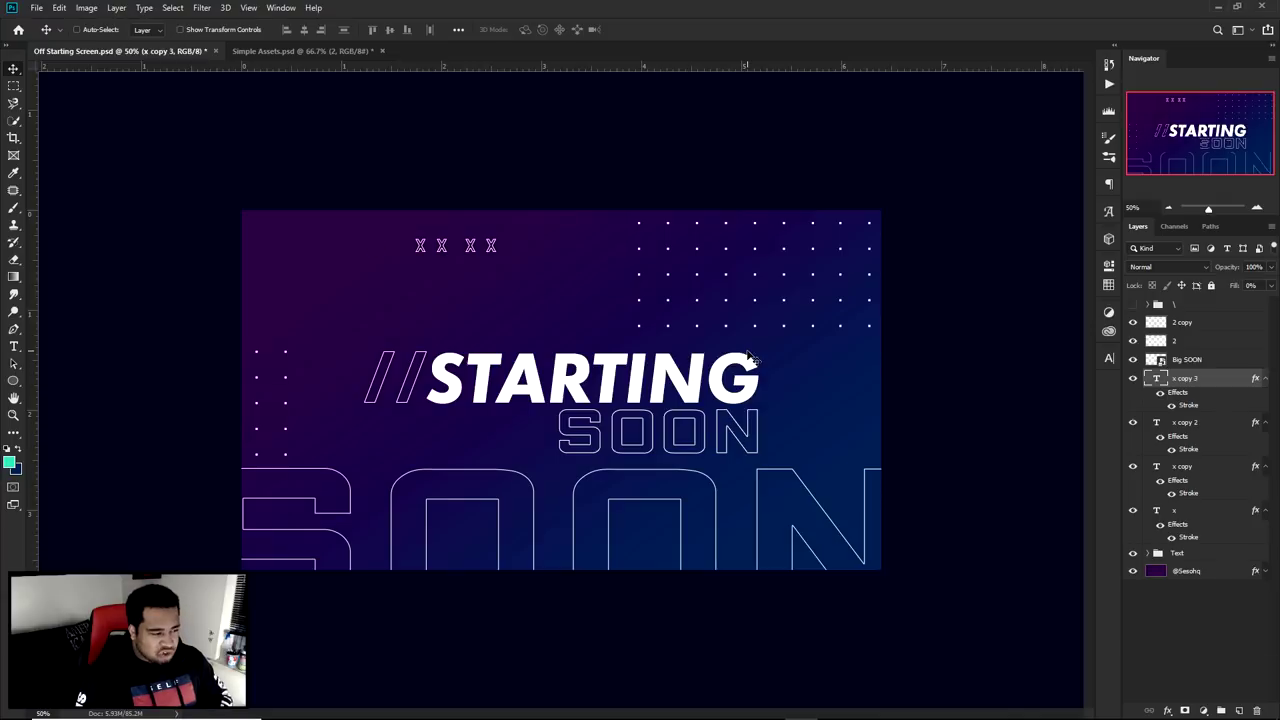
Try enclosing the small SOON text in quotation marks and lining it up with the end of STARTING, and undo the changes.
key("t")
left_click(558, 428)
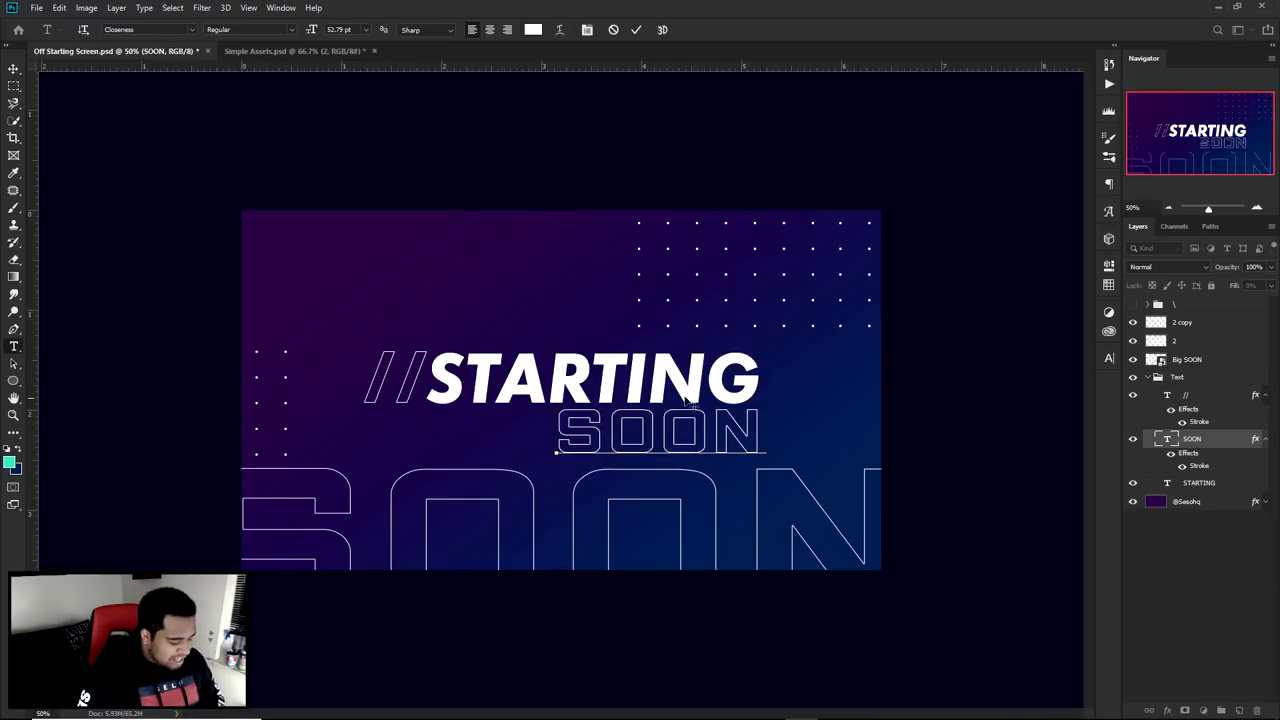
type("\"")
key("End")
type("\"")
left_click(637, 29)
key("v")
left_click_drag(771, 363, 709, 355)
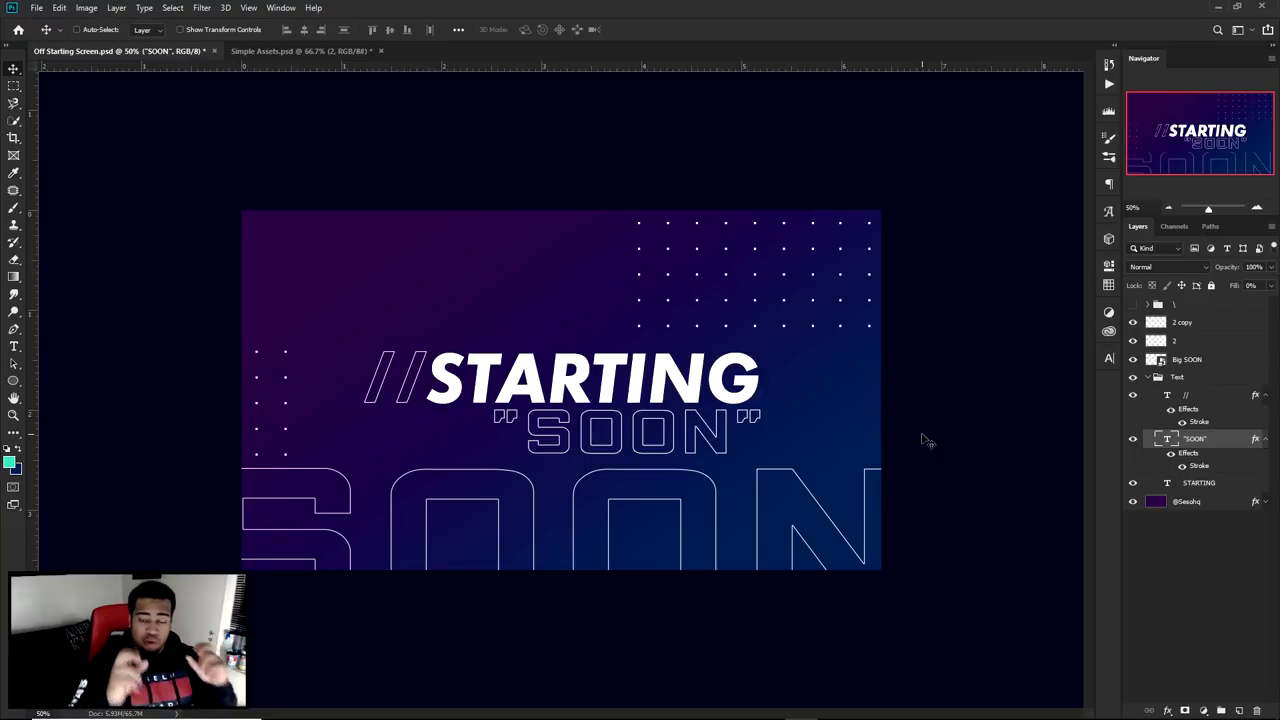
key("ctrl+z")
key("ctrl+z")
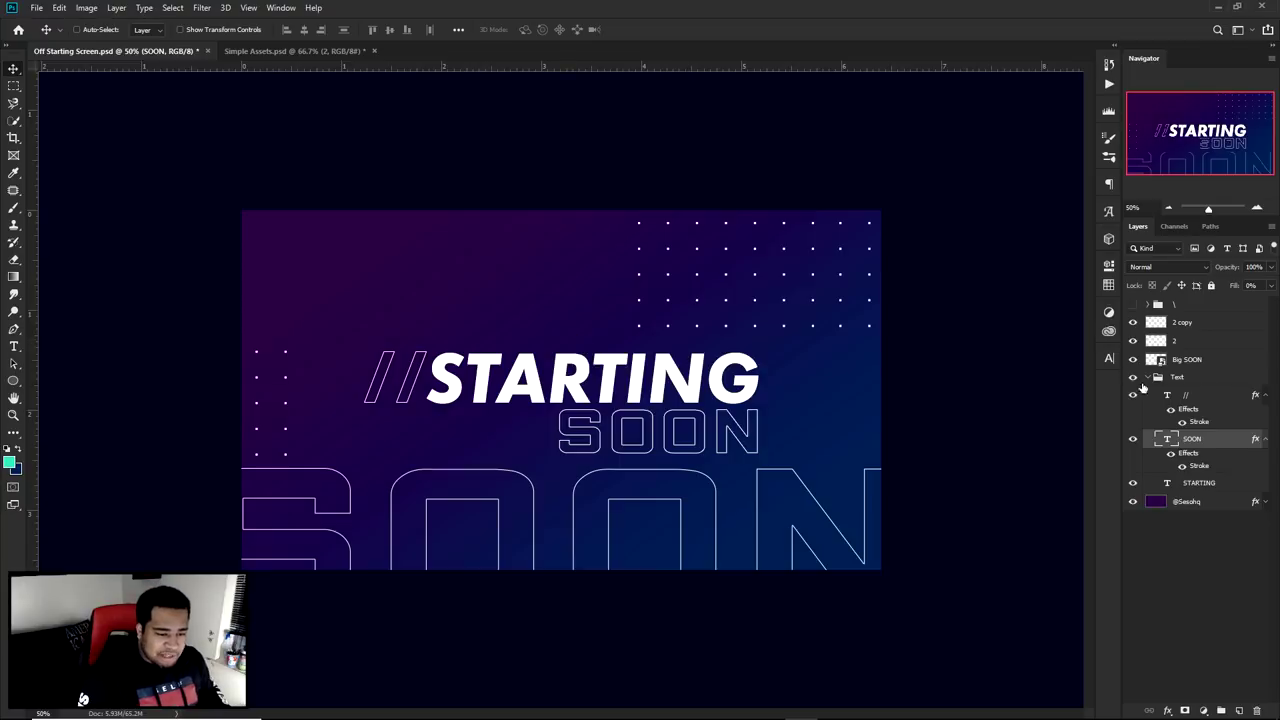
Rename the 2 copy dot grid layer as 1 and delete the hidden \ group.
left_click(1149, 377)
left_click(1133, 359)
left_click(1133, 359)
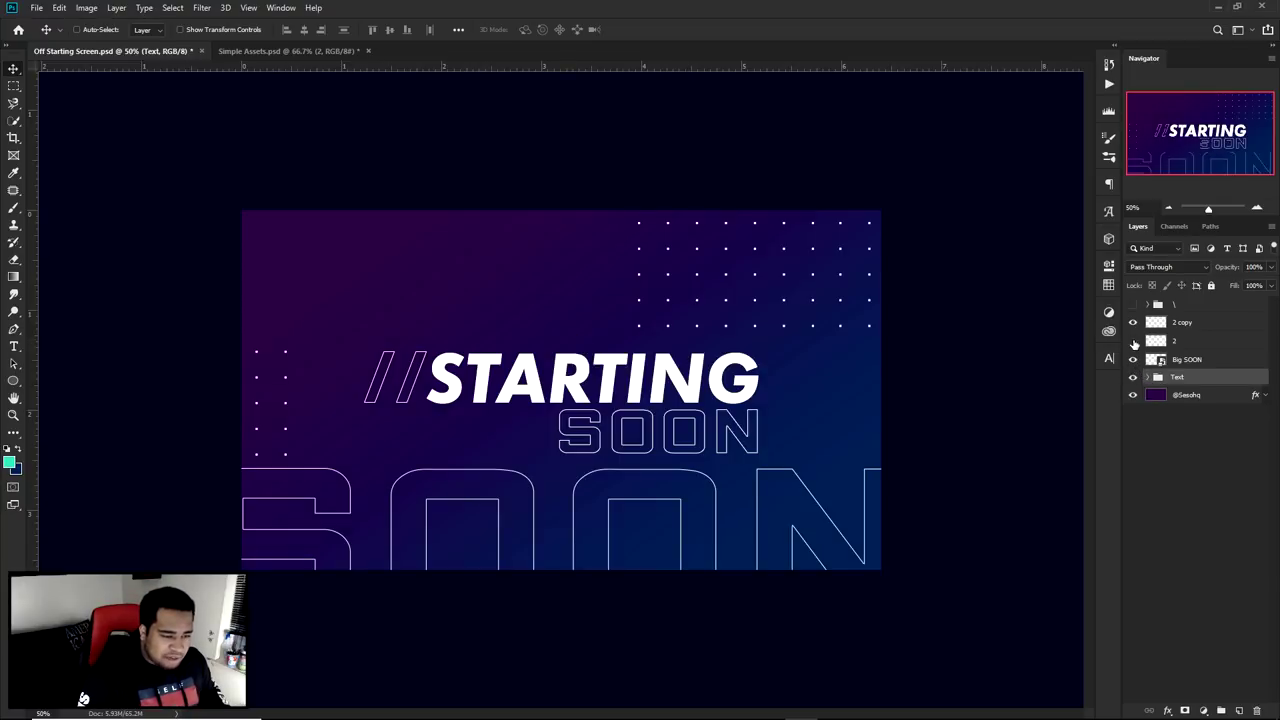
left_click(1177, 342)
left_click(1182, 323)
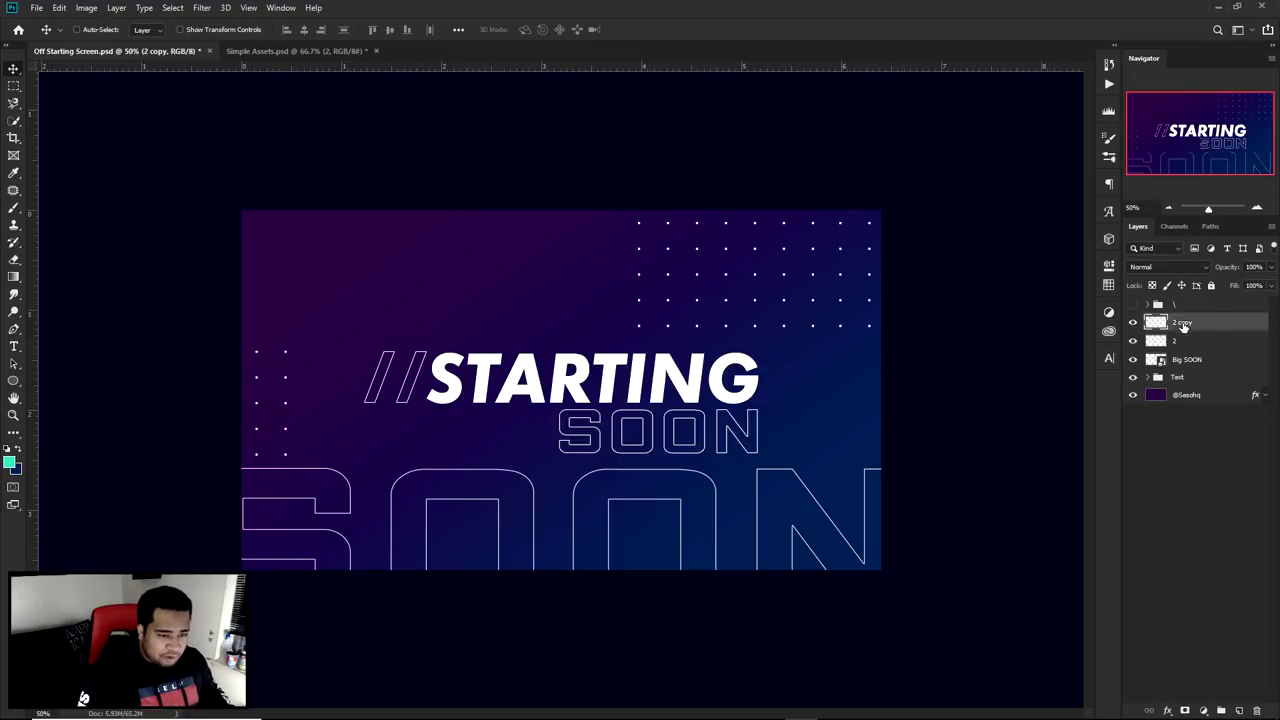
type("1")
left_click(1187, 305)
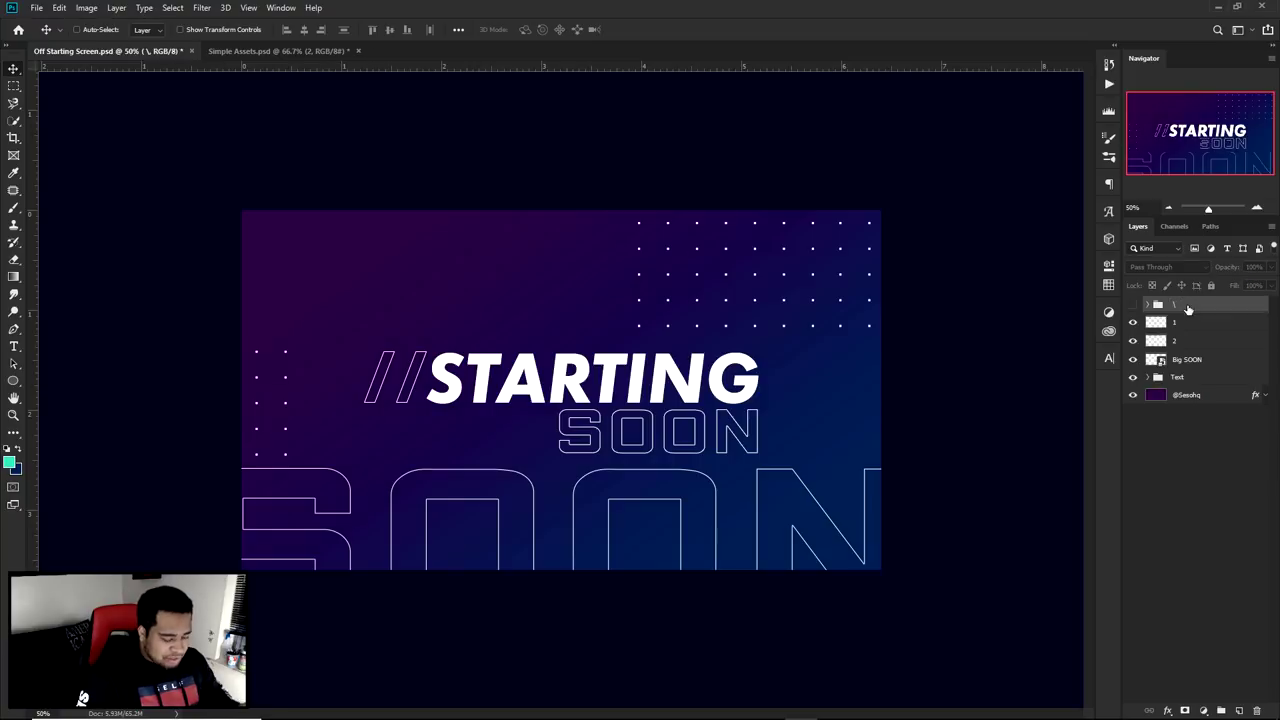
key("Delete")
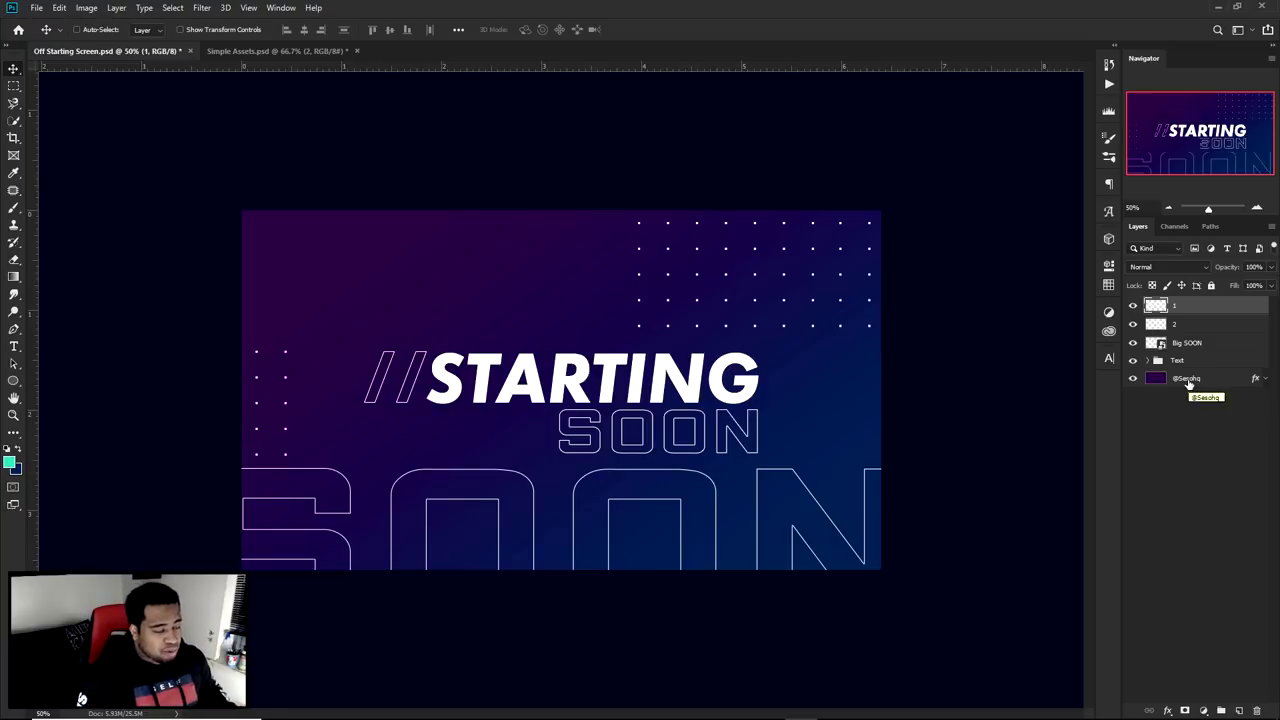
Save the document as Off Starting Screen 2.psd and import it into After Effects as Composition - Retain Layer Sizes with Editable Layer Styles.
left_click(35, 8)
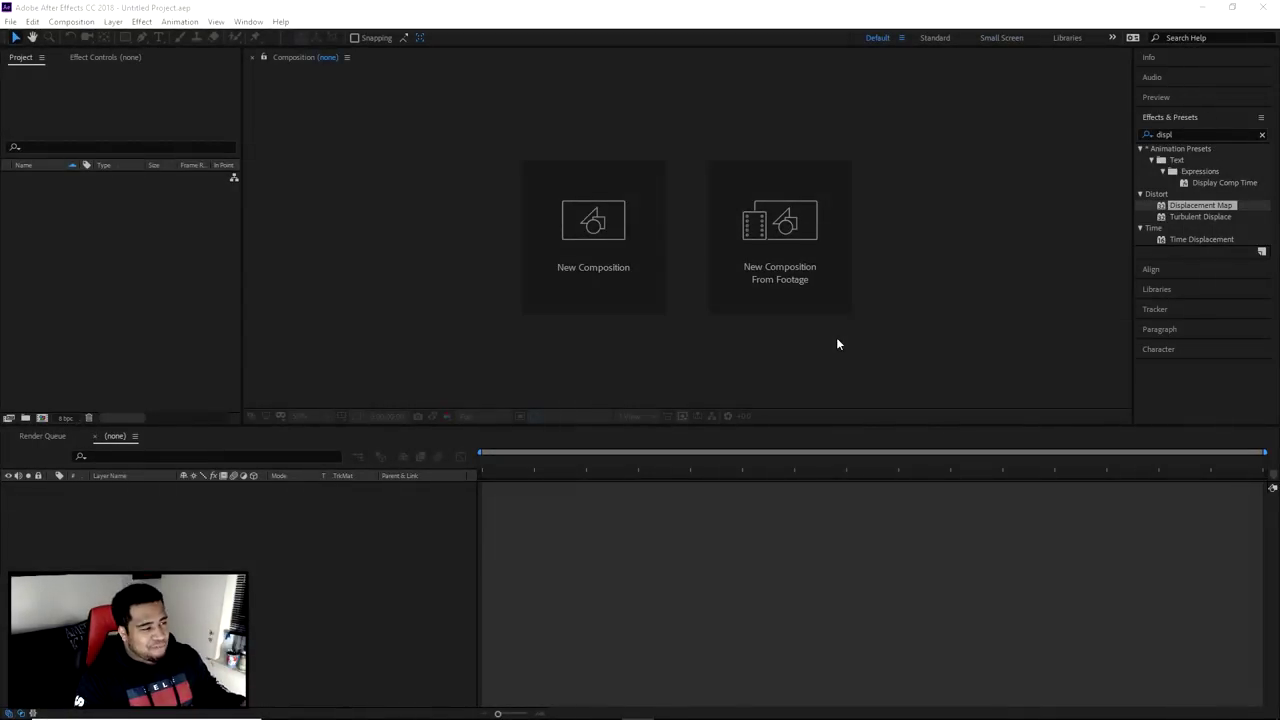
left_click(10, 21)
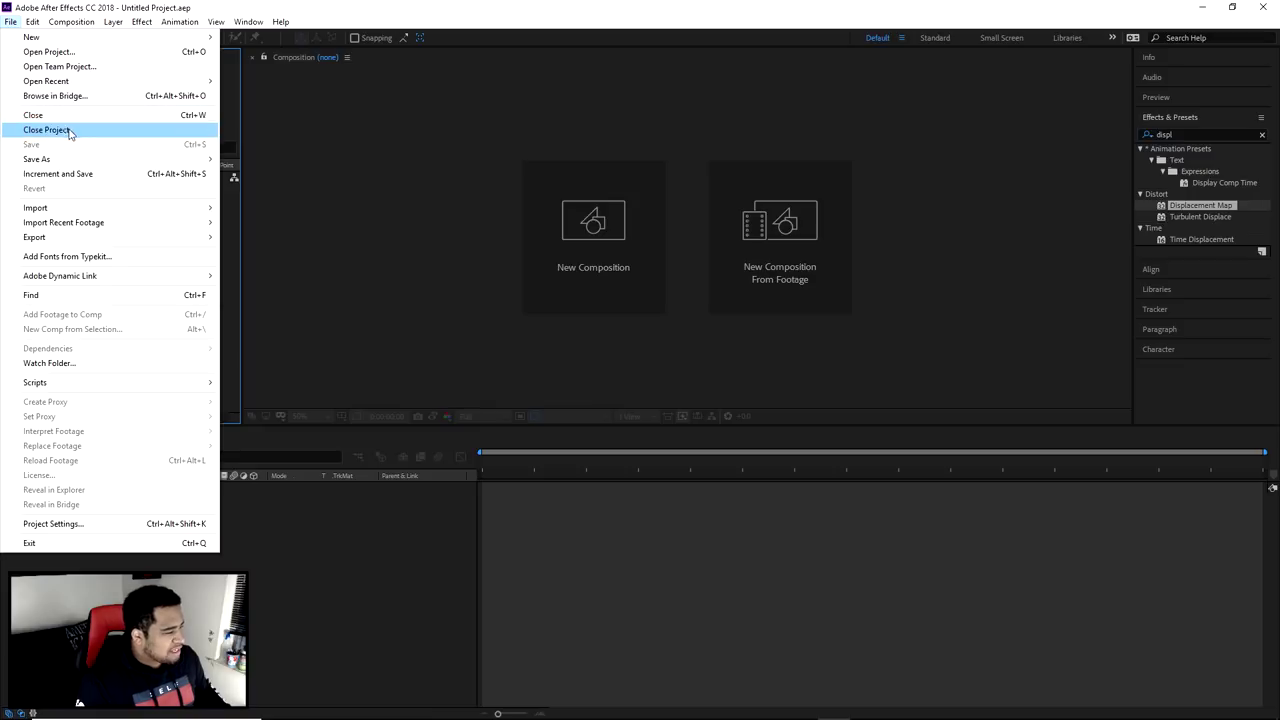
mouse_move(63, 211)
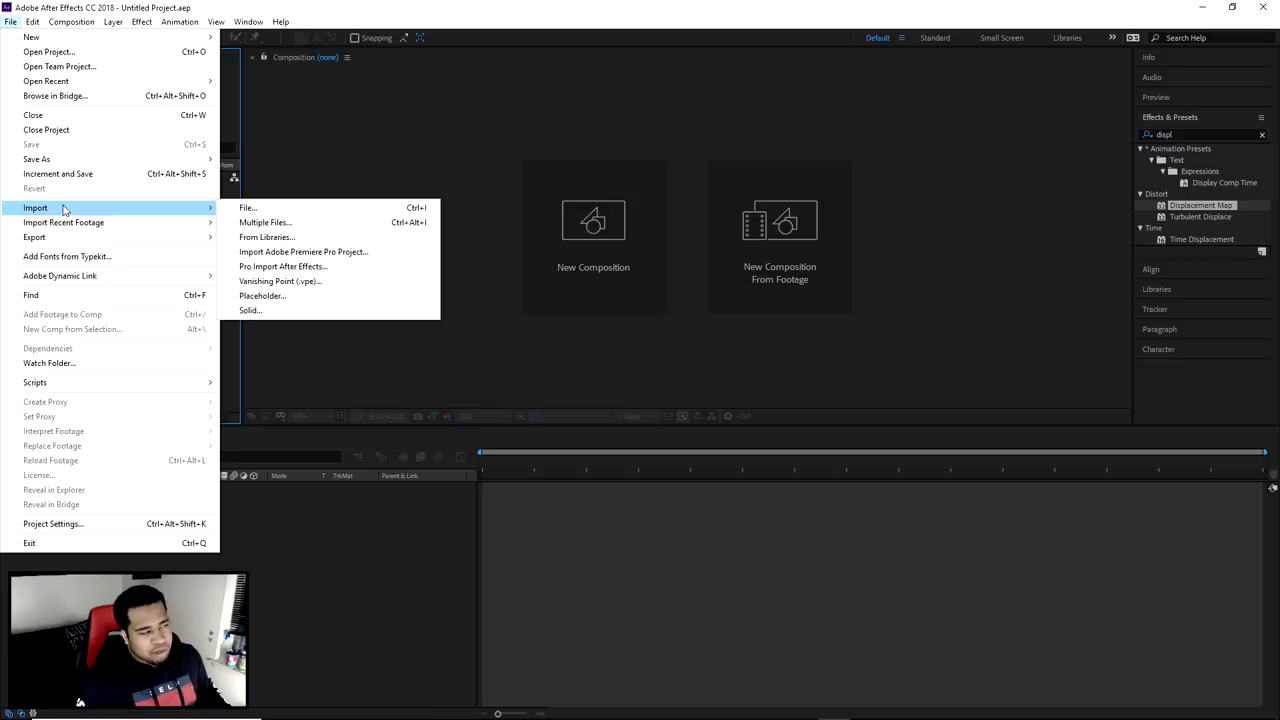
left_click(245, 209)
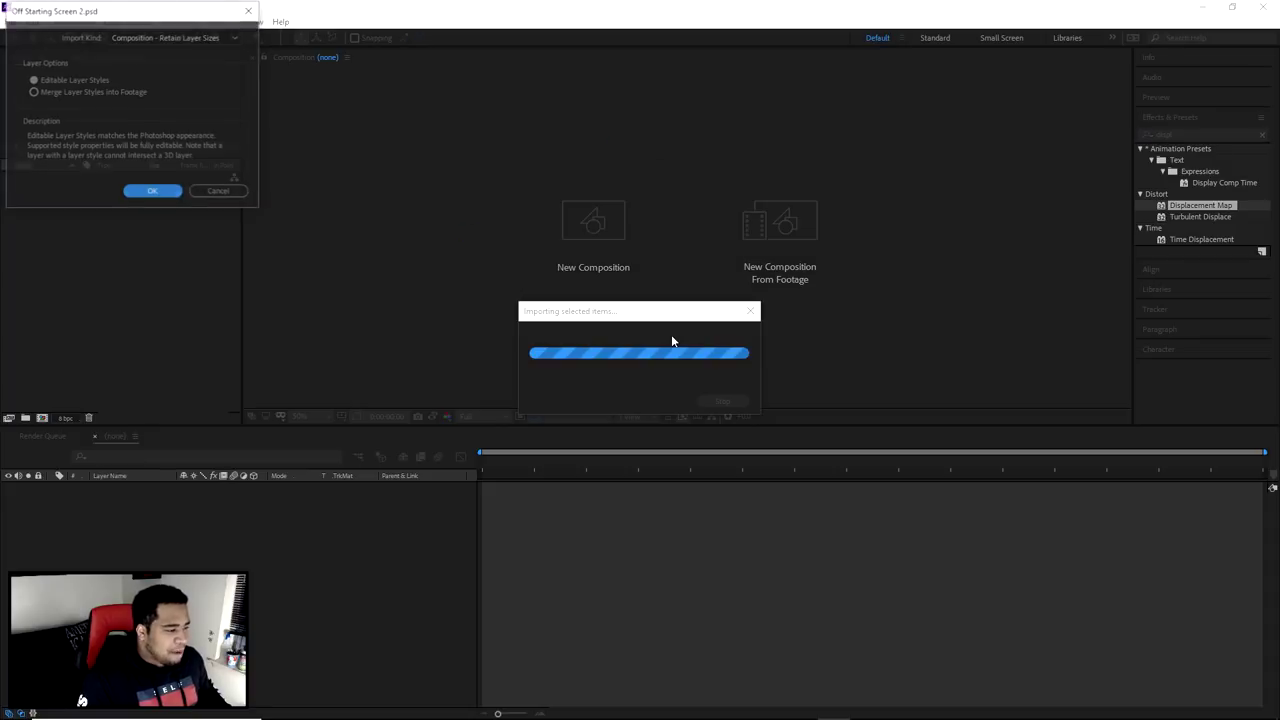
left_click_drag(147, 22, 998, 216)
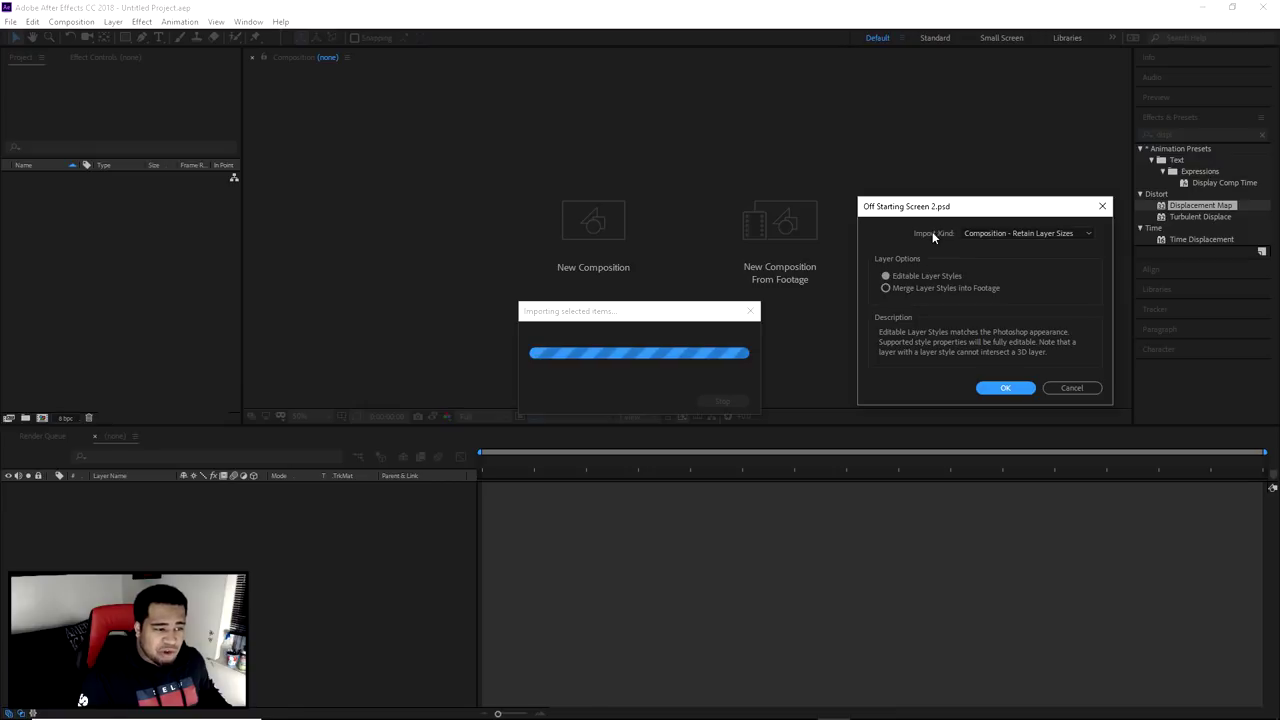
left_click(981, 233)
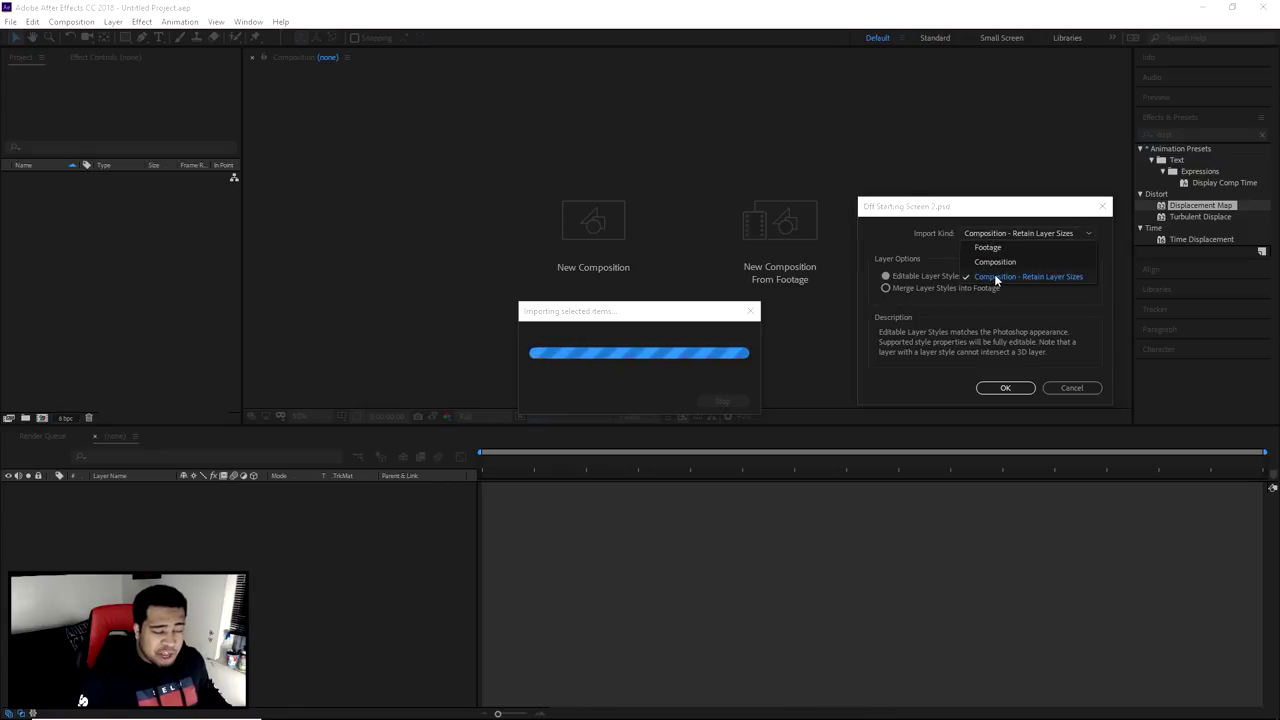
left_click(995, 277)
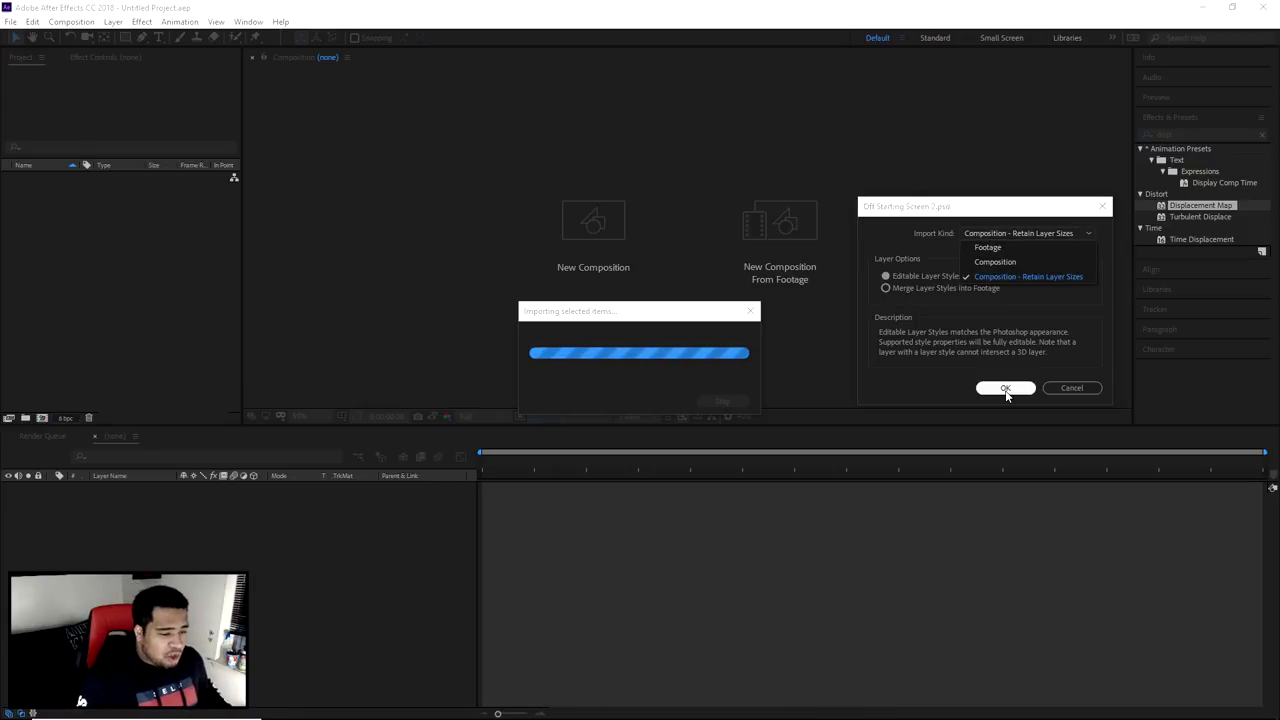
left_click(1005, 388)
Switch to Photoshop and check the resolution setting for a new 1920 x 1080 document without creating it.
left_click(801, 706)
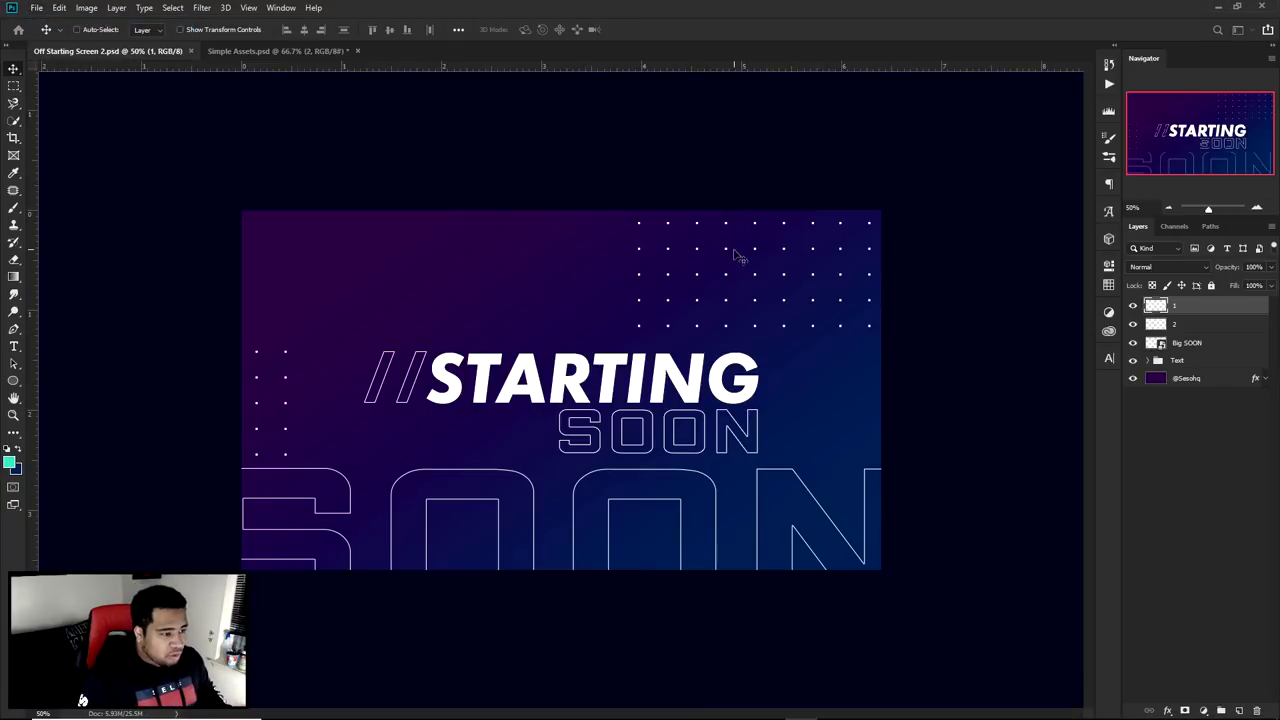
key("ctrl+n")
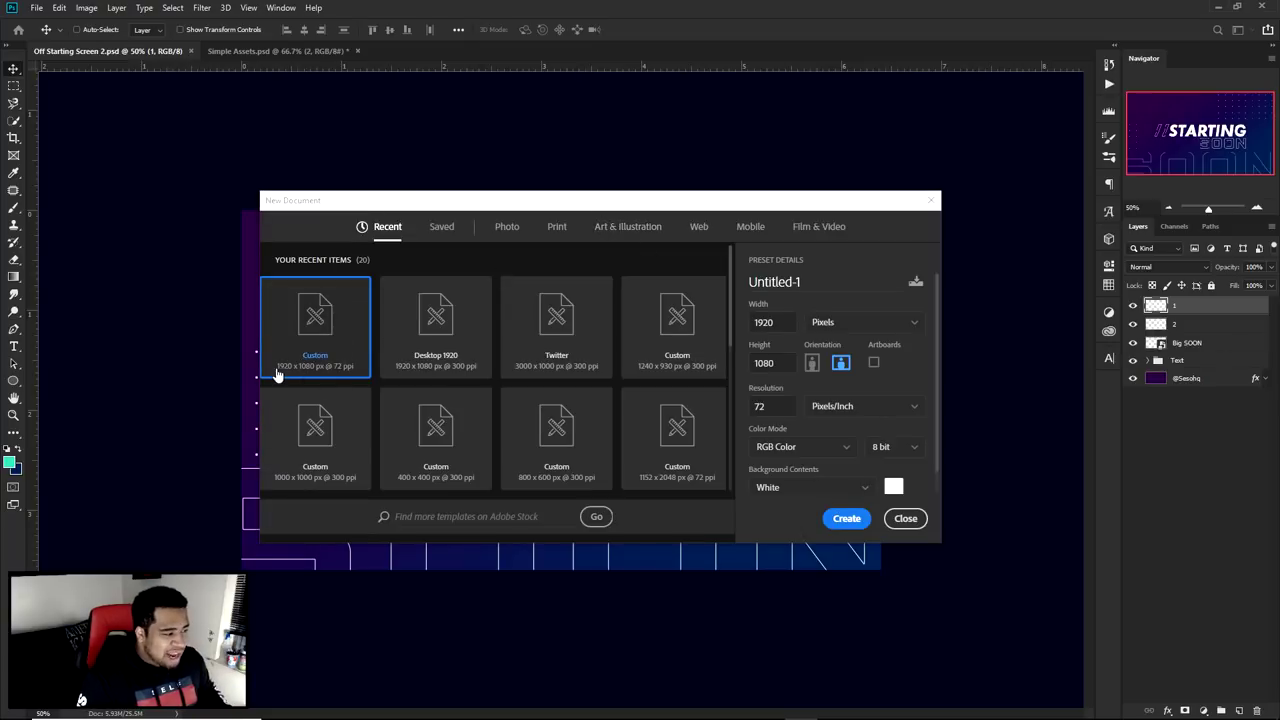
key("Tab")
key("Tab")
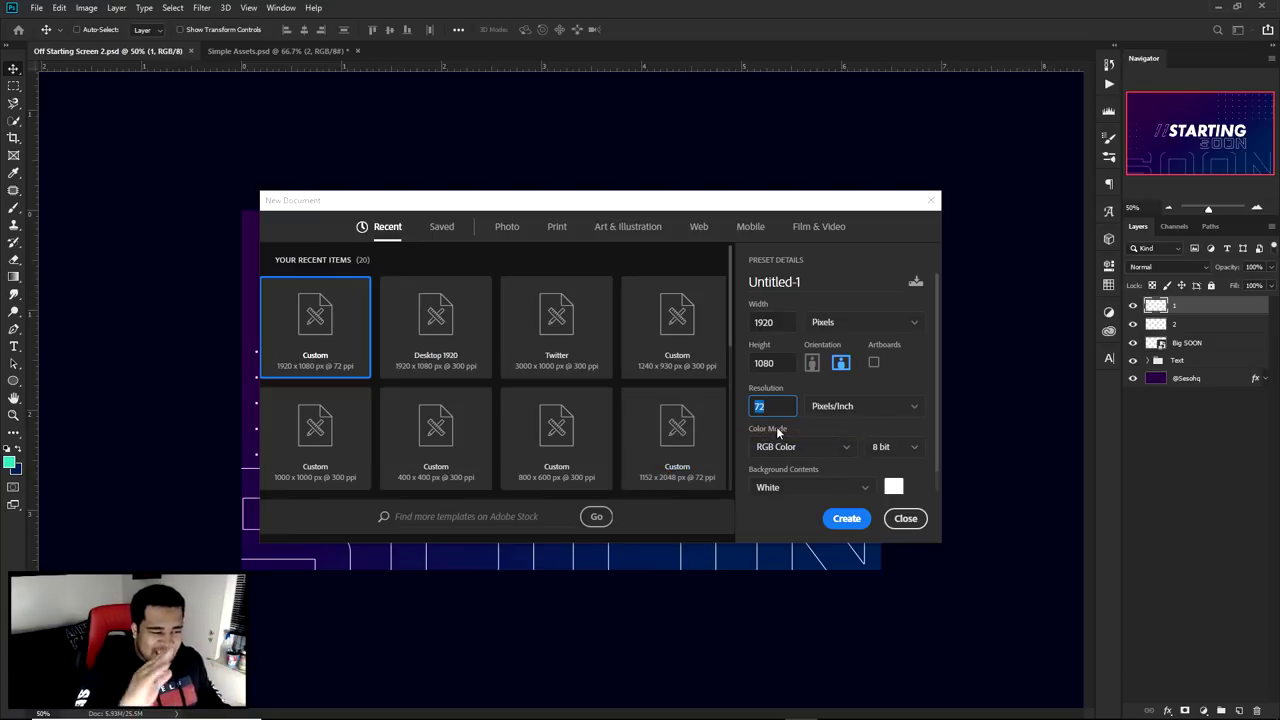
left_click(905, 518)
Switch to After Effects, open the Off Starting Screen 2 composition and look at the layers inside its nested Text composition.
left_click(833, 706)
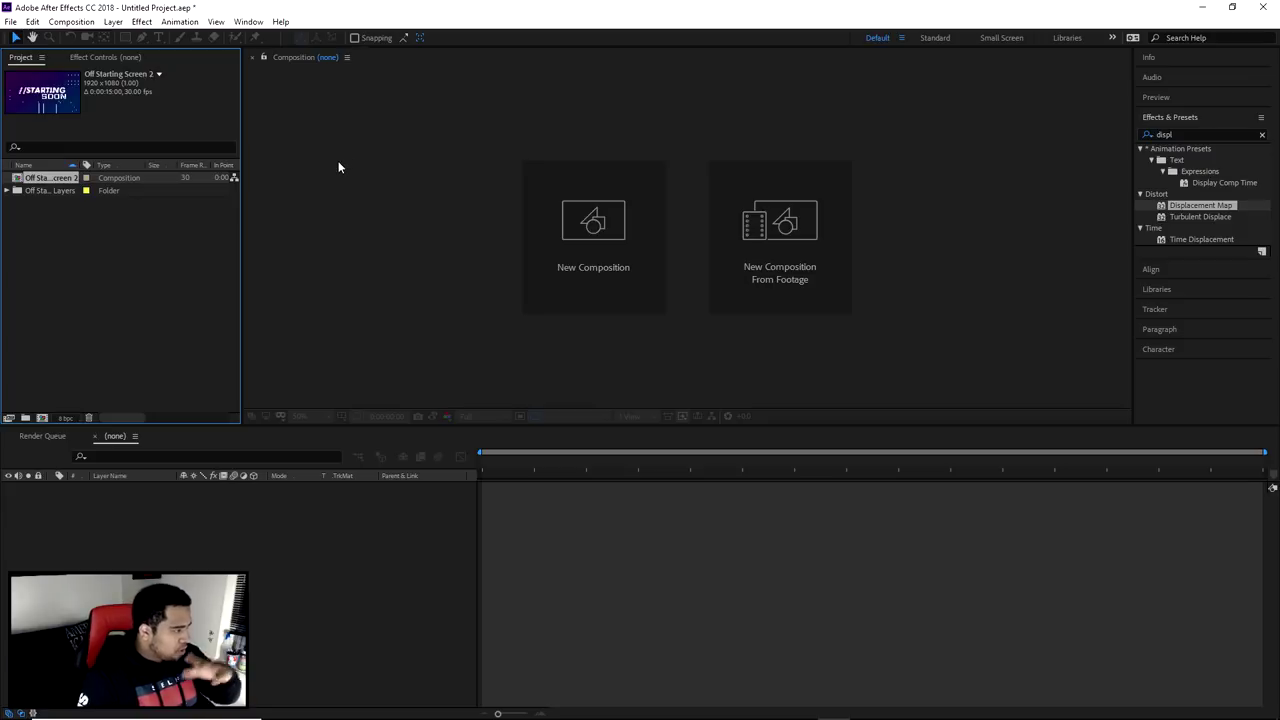
double_click(57, 178)
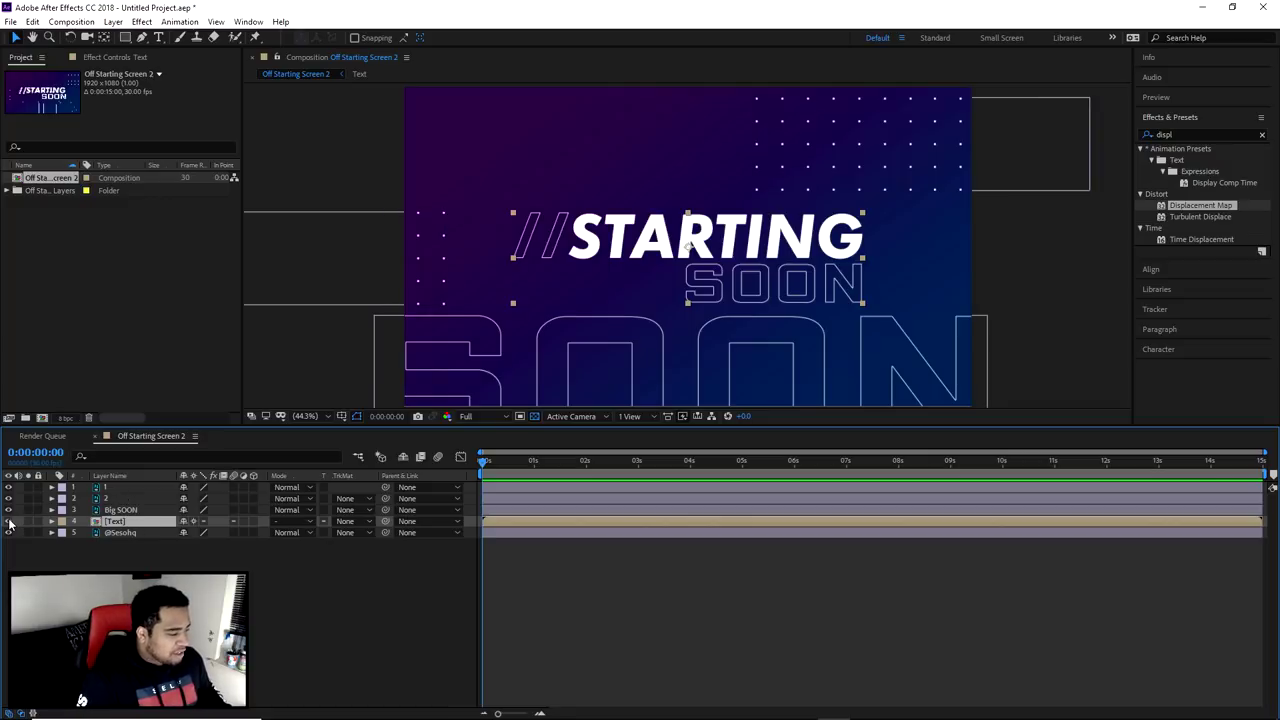
double_click(130, 522)
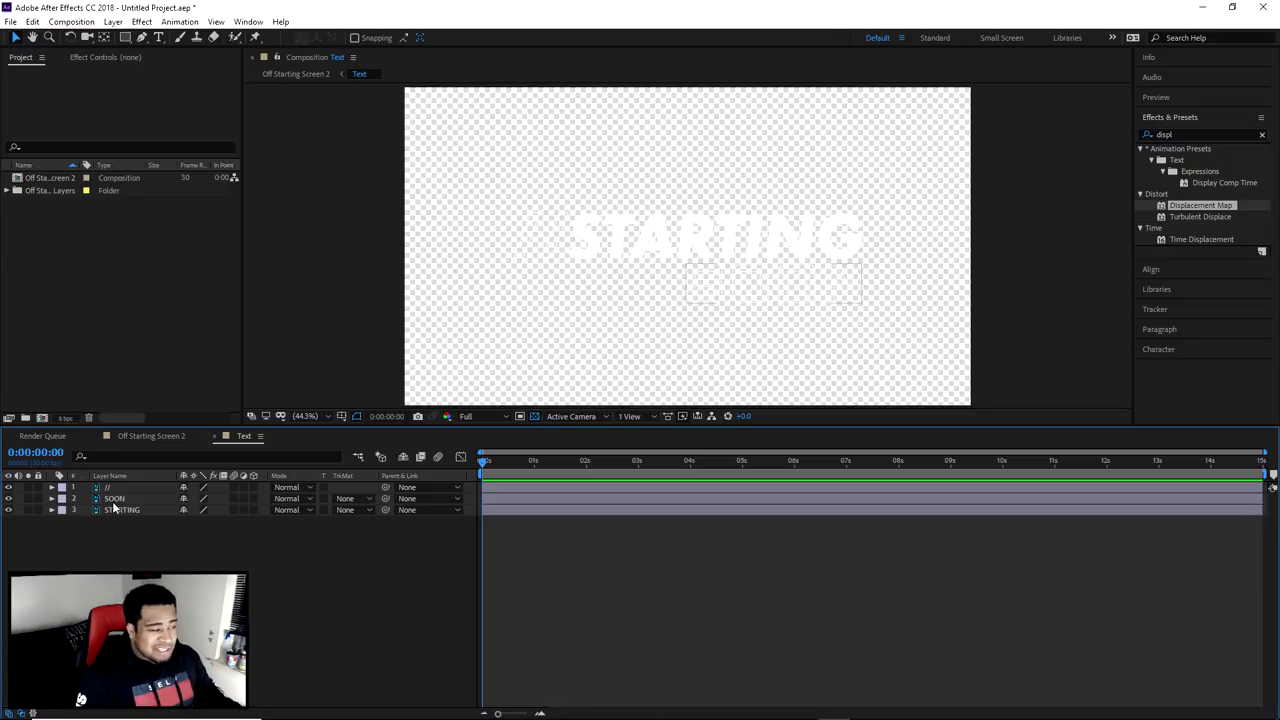
left_click(213, 436)
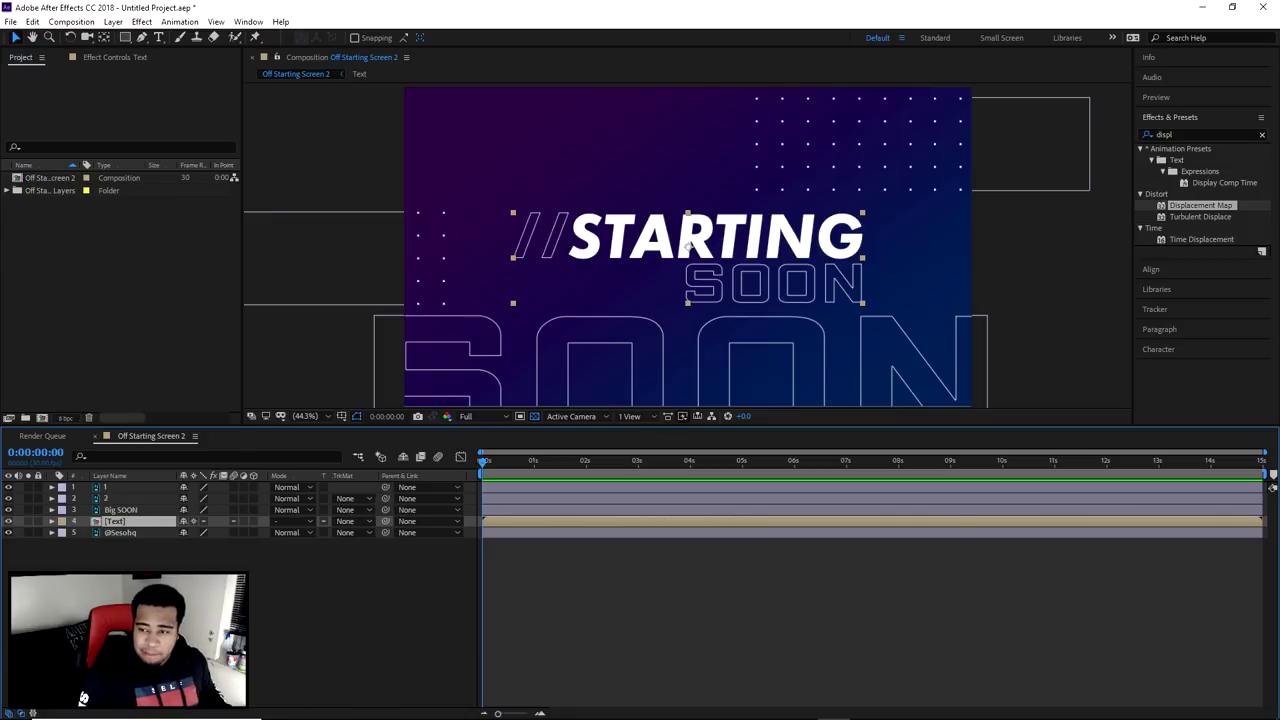
Import Glitch stock footage.mp4 as the top layer of Off Starting Screen 2 and scale it up to cover the full frame.
left_click_drag(1279, 355, 105, 249)
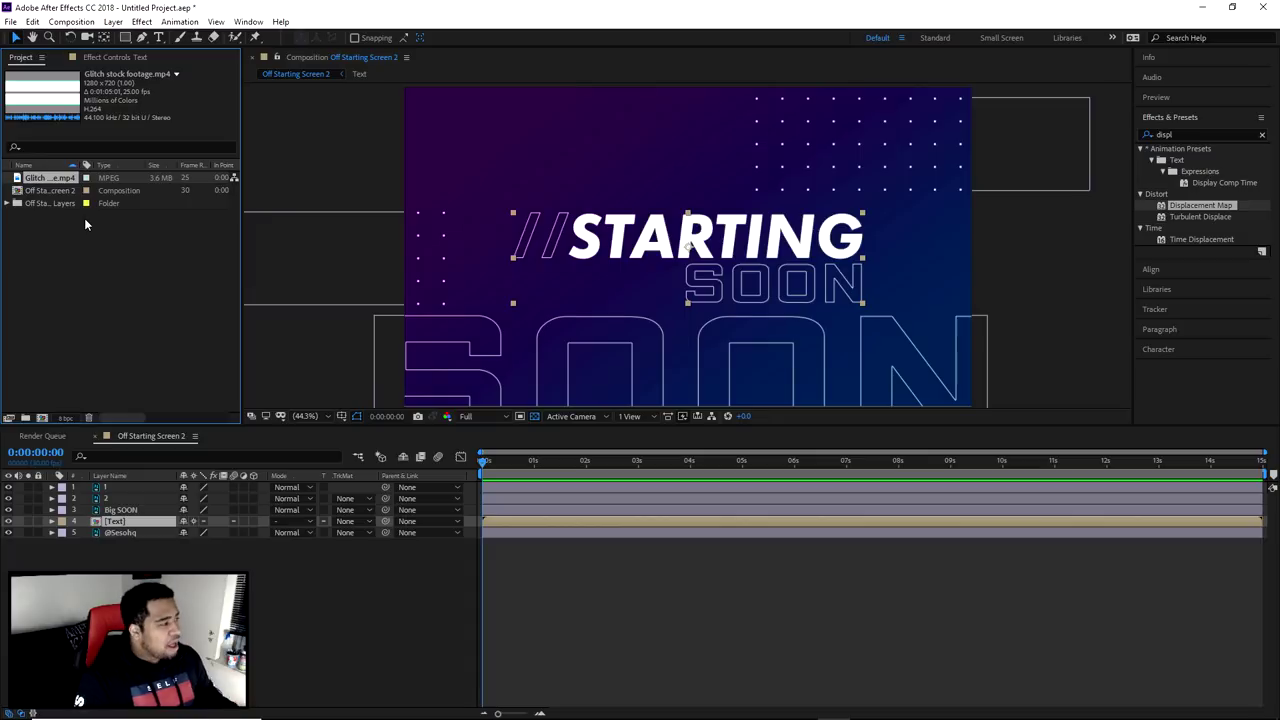
left_click_drag(146, 375, 120, 487)
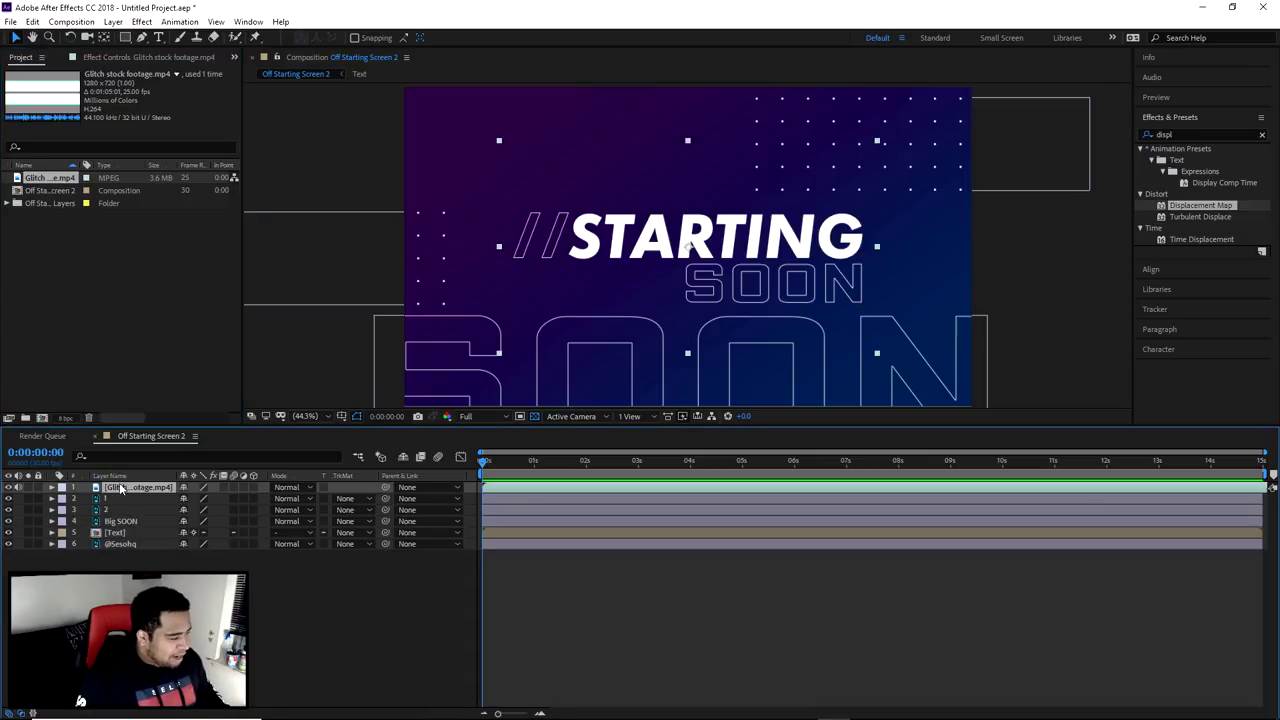
left_click(9, 487)
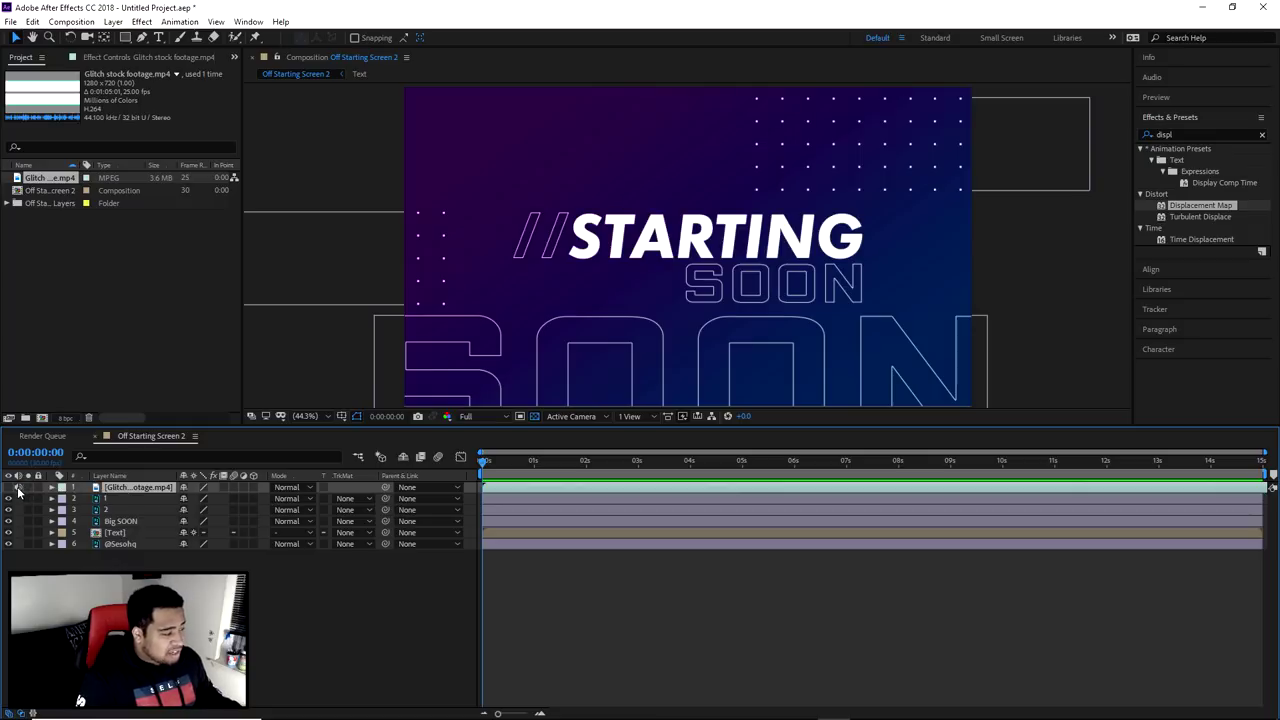
left_click(10, 488)
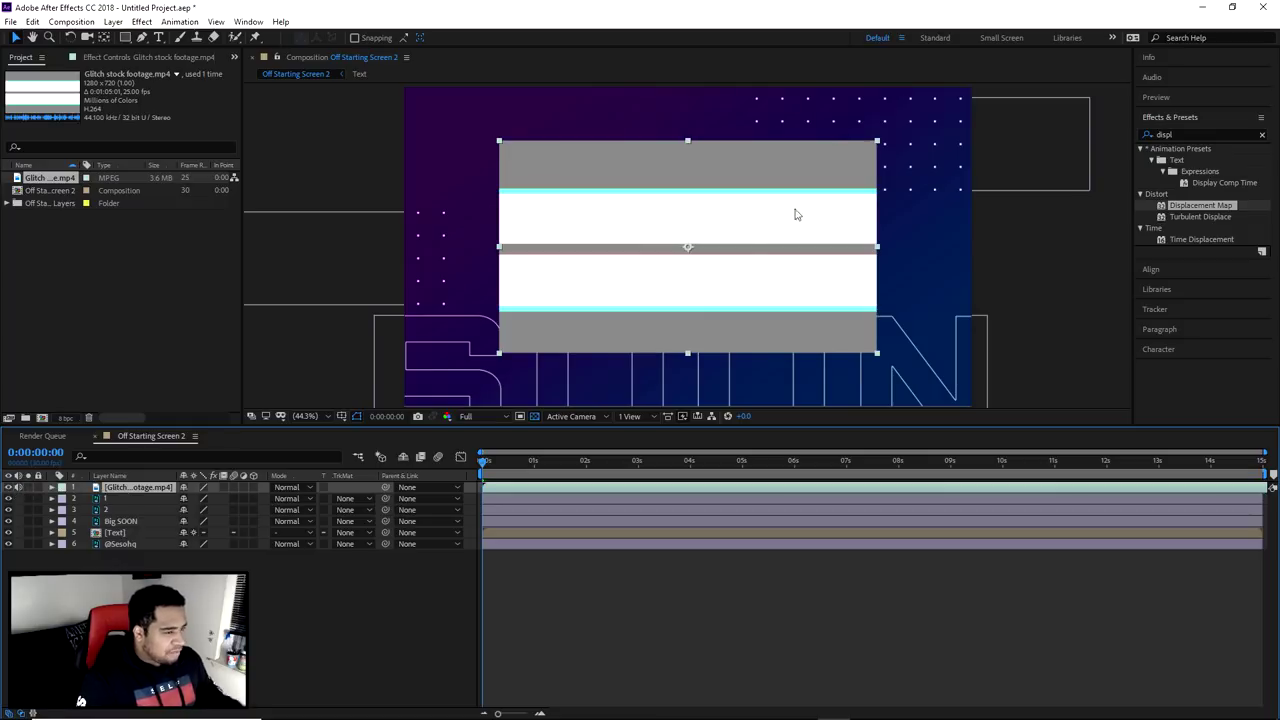
left_click_drag(877, 141, 1060, 82)
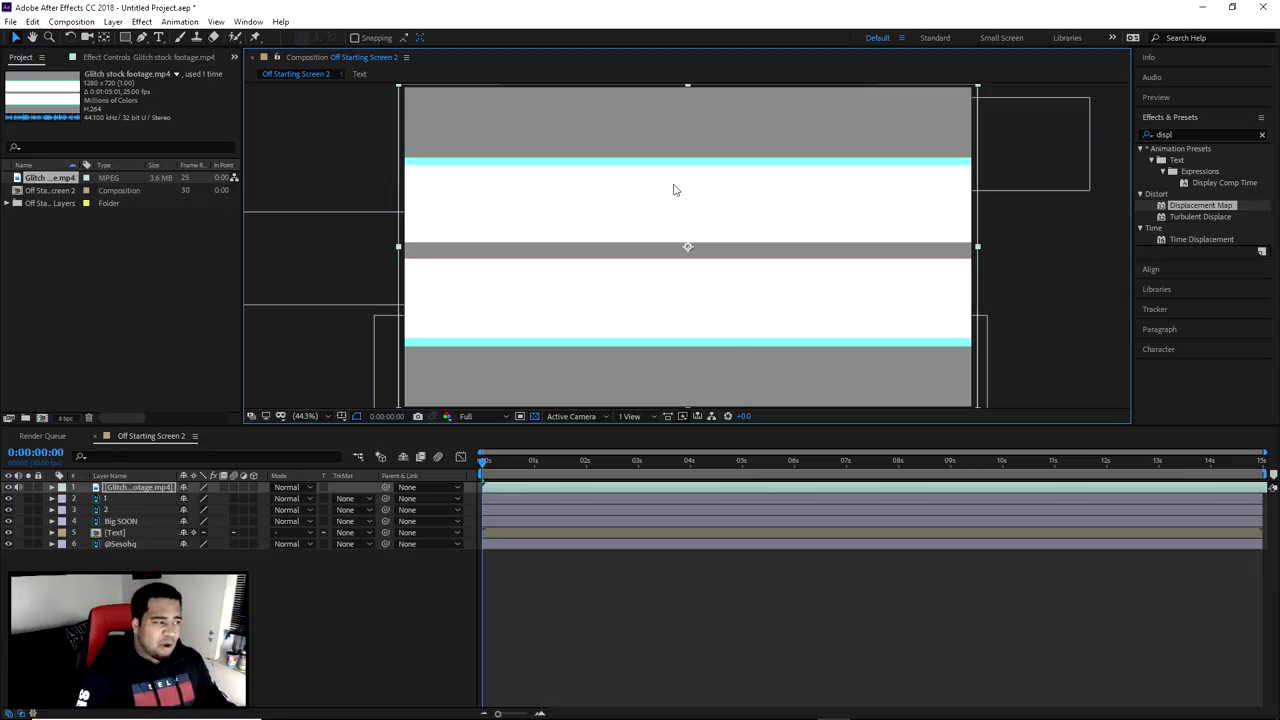
Scrub through the glitch footage, then hide its layer and add a new adjustment layer above it.
left_click_drag(485, 465, 790, 470)
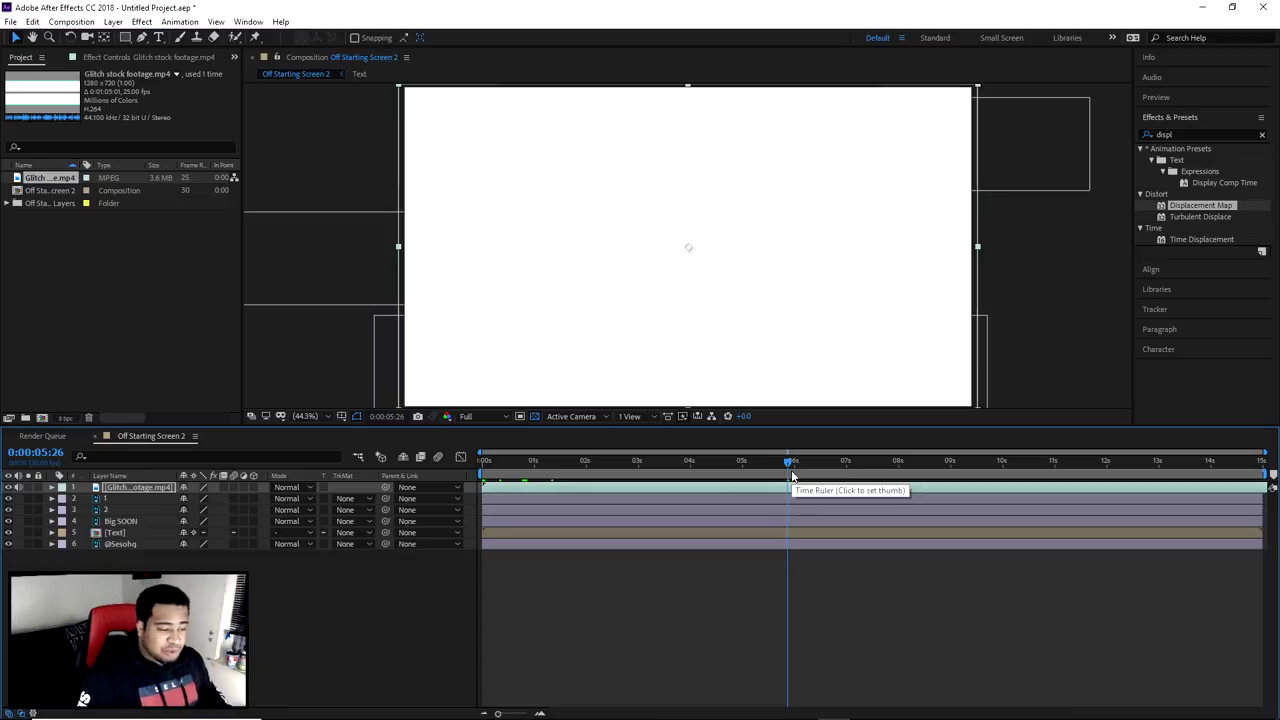
left_click_drag(792, 477, 387, 454)
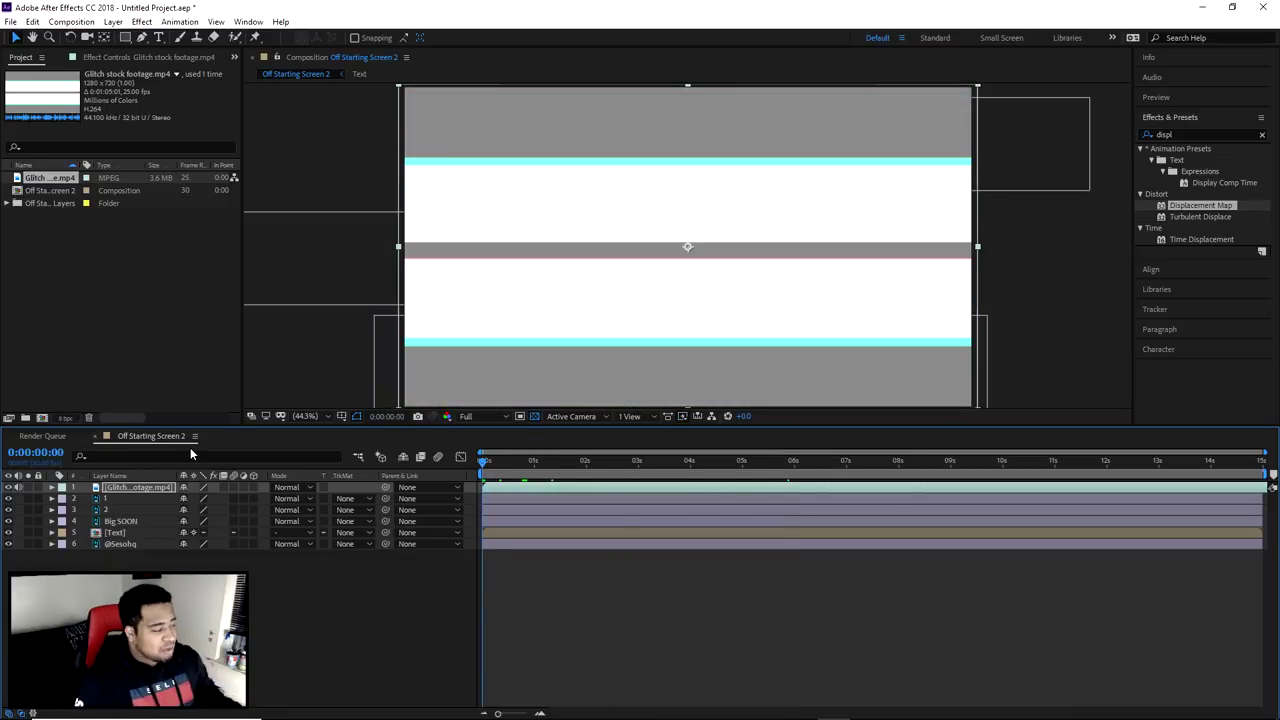
left_click(9, 487)
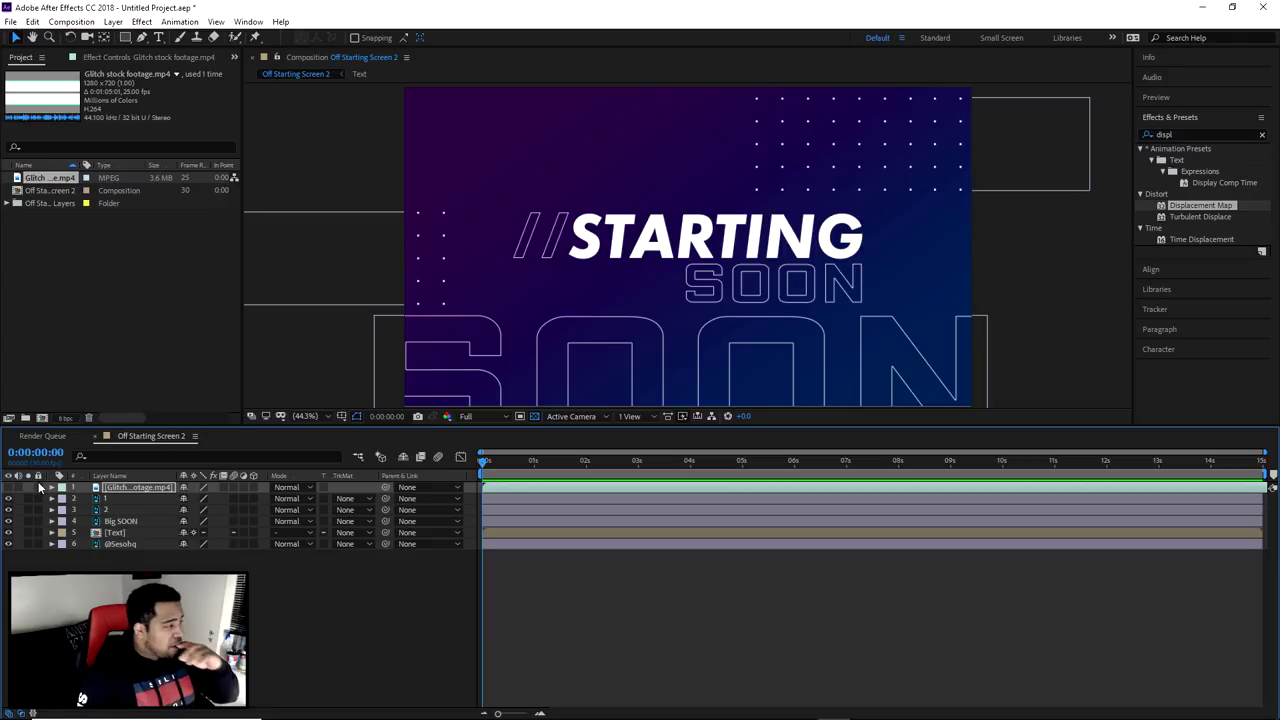
right_click(202, 576)
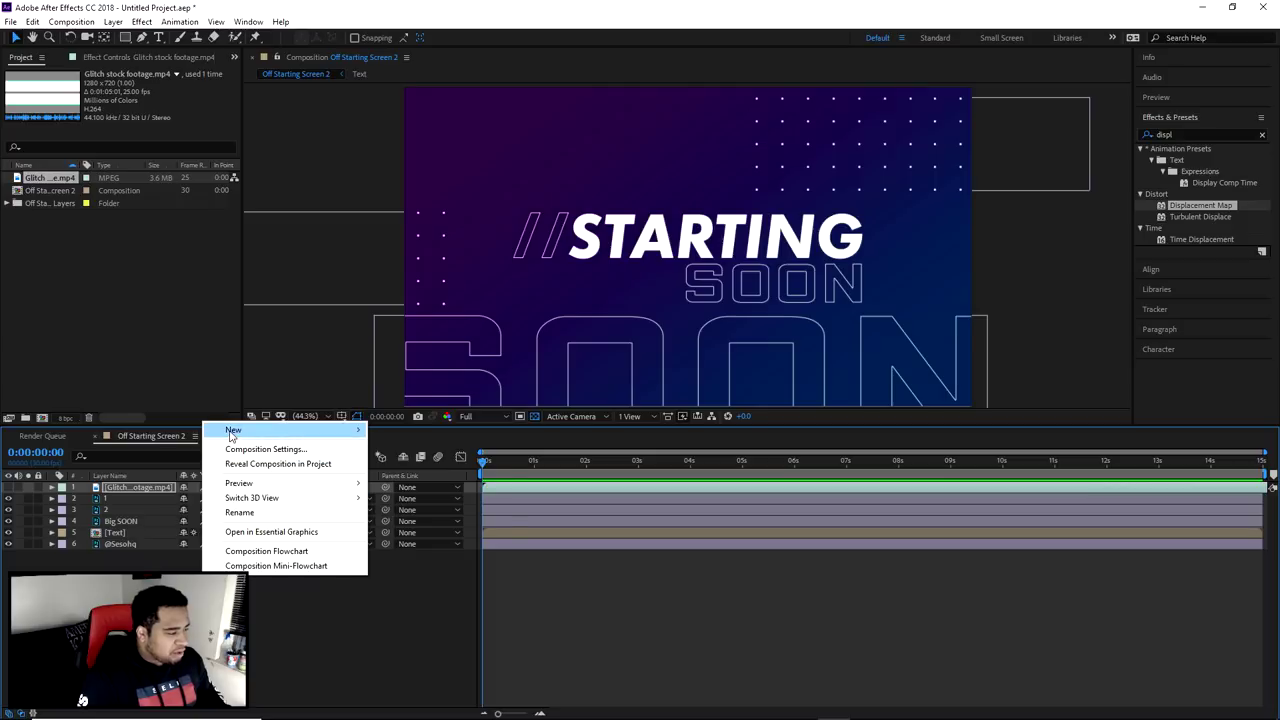
mouse_move(231, 434)
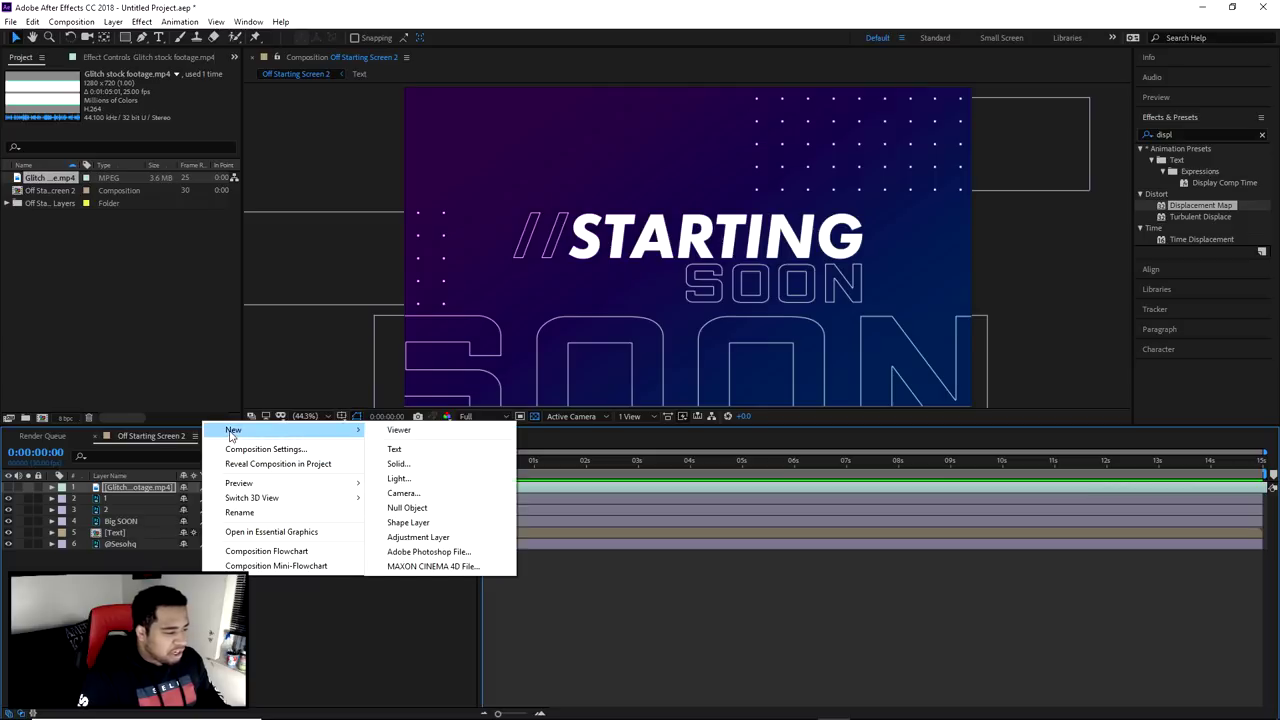
left_click(424, 537)
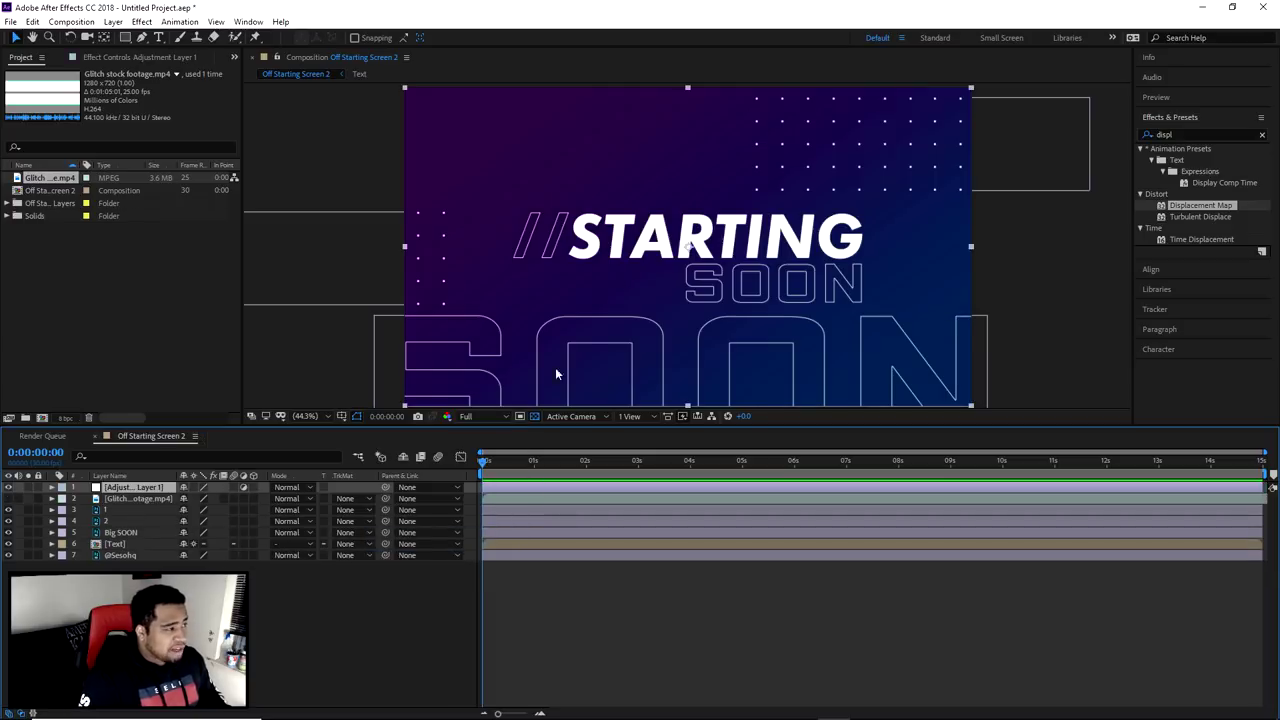
Apply Displacement Map to the adjustment layer with Glitch stock footage.mp4 as its displacement map layer, and preview the result.
left_click(248, 21)
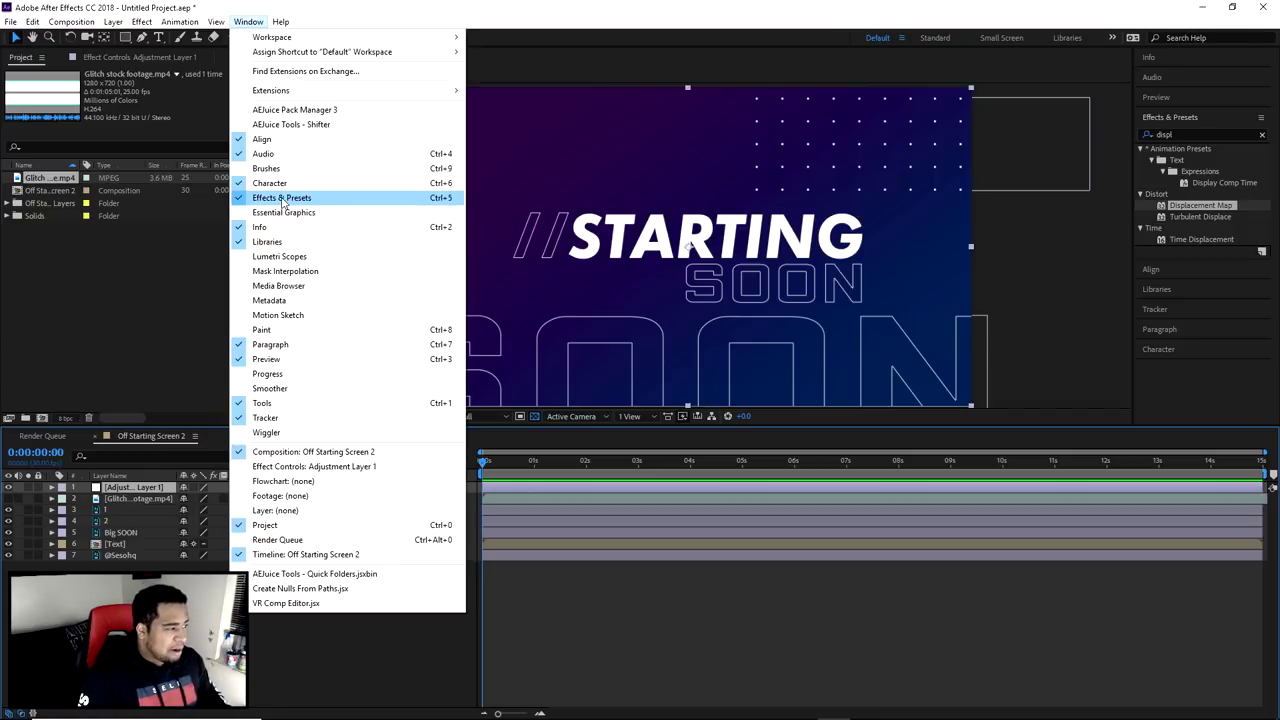
left_click(1165, 134)
double_click(1165, 134)
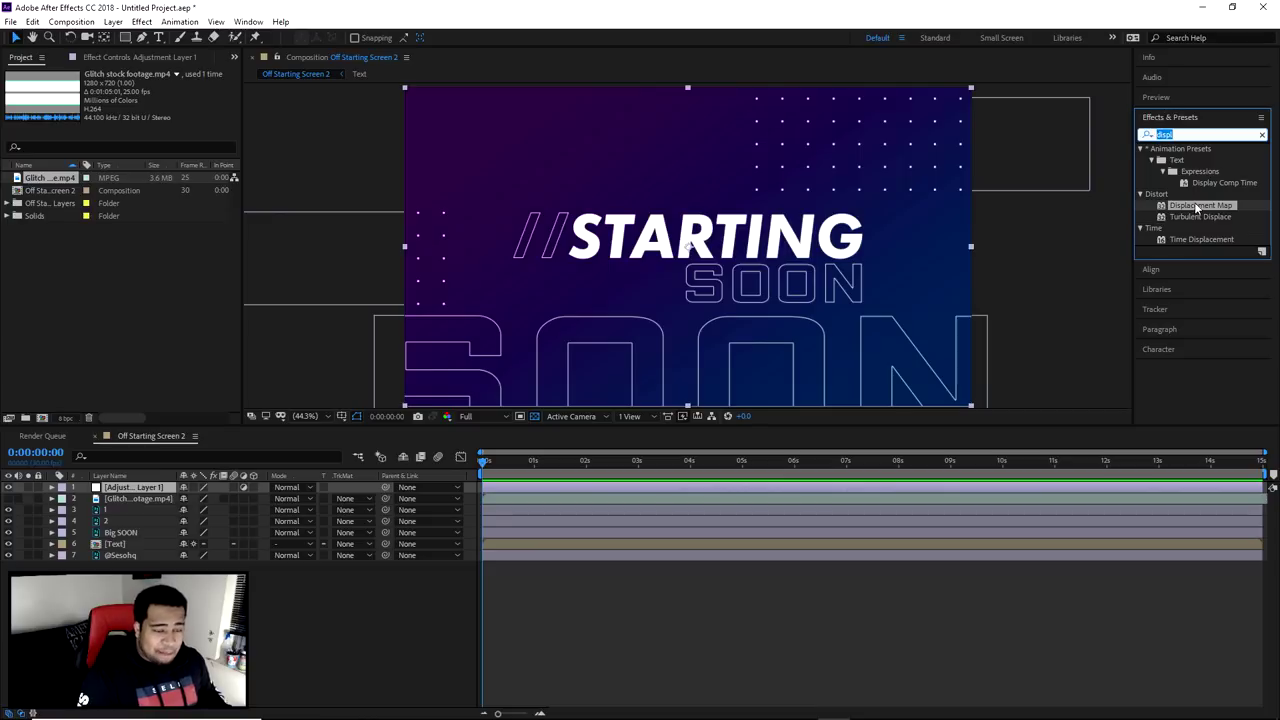
left_click_drag(1195, 210, 136, 486)
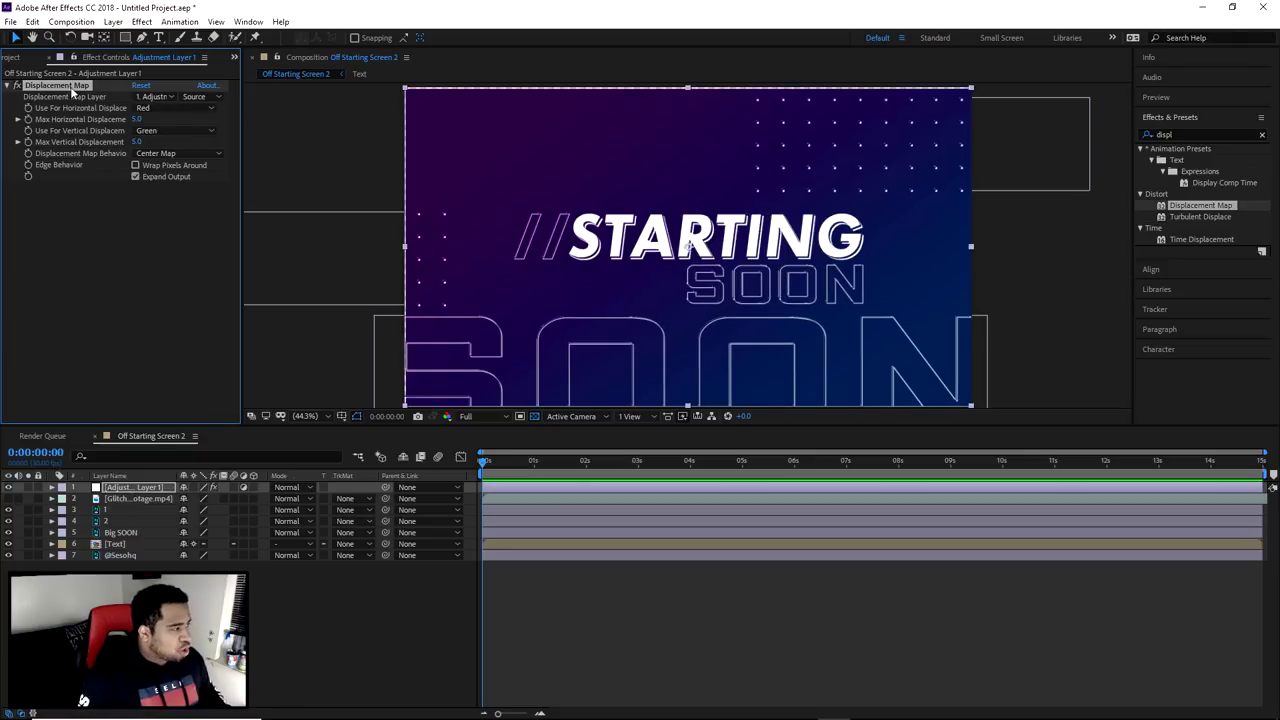
left_click(155, 96)
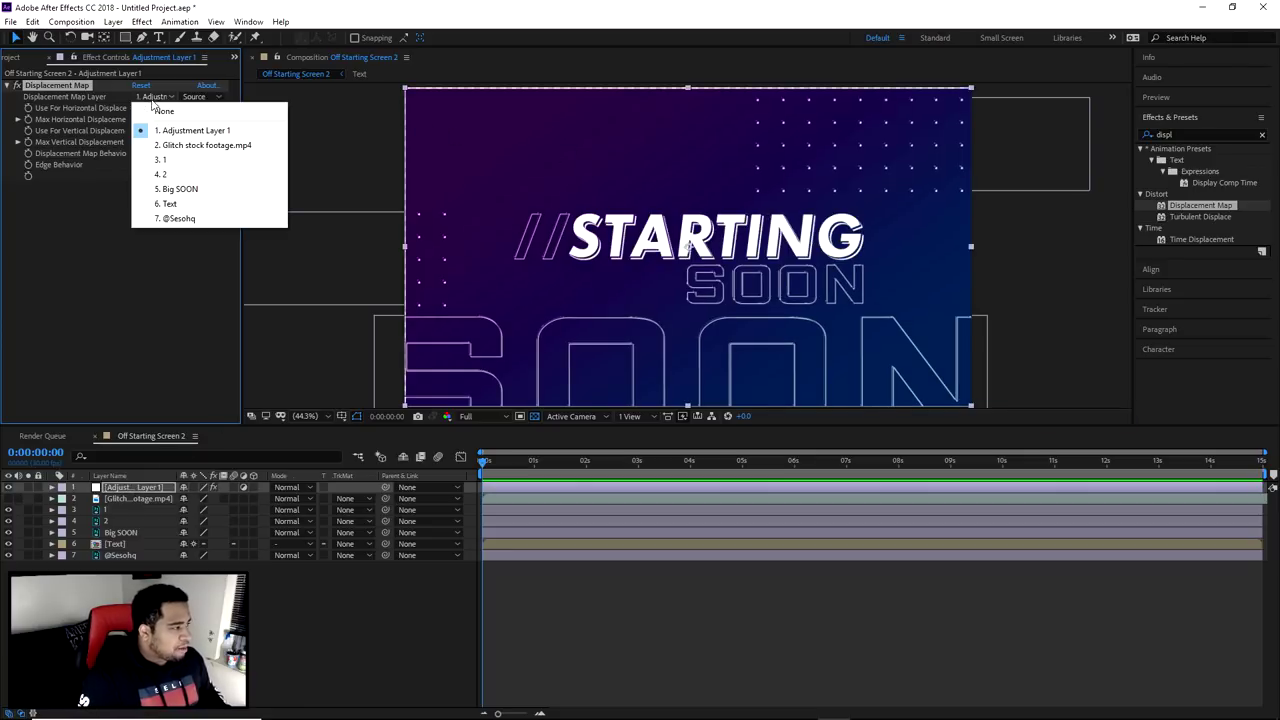
left_click(205, 146)
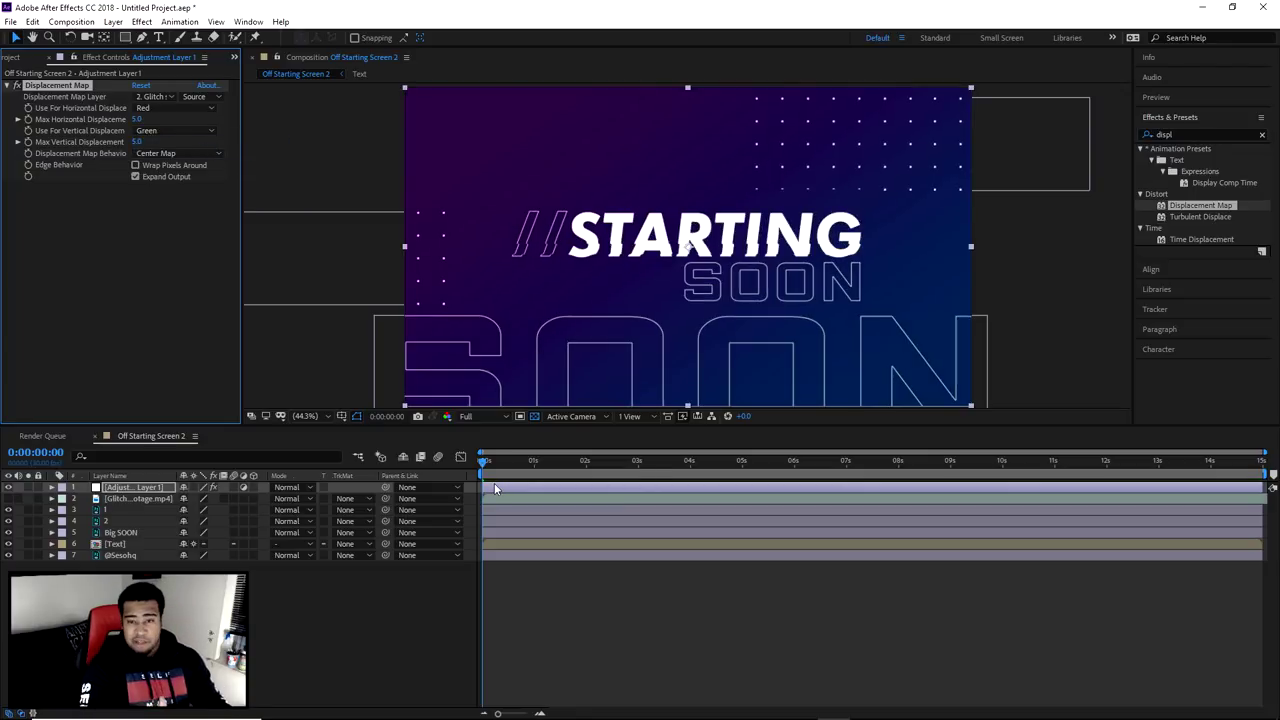
left_click(135, 488)
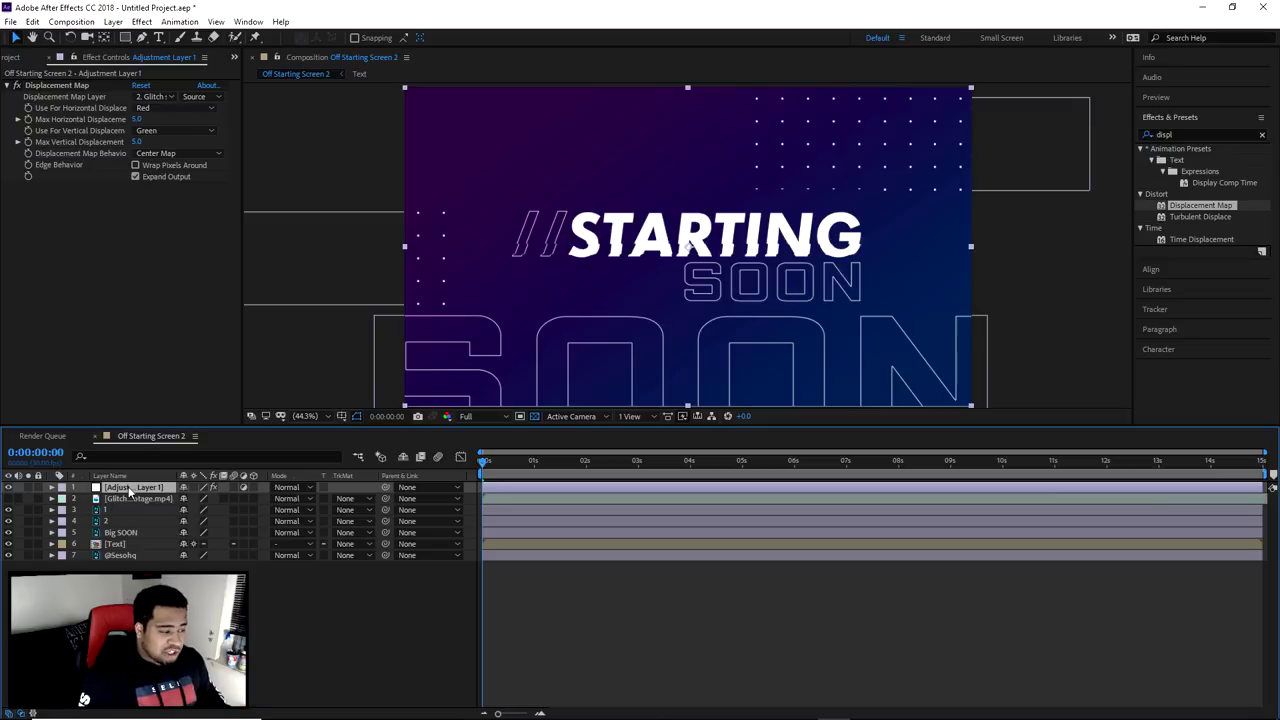
key("space")
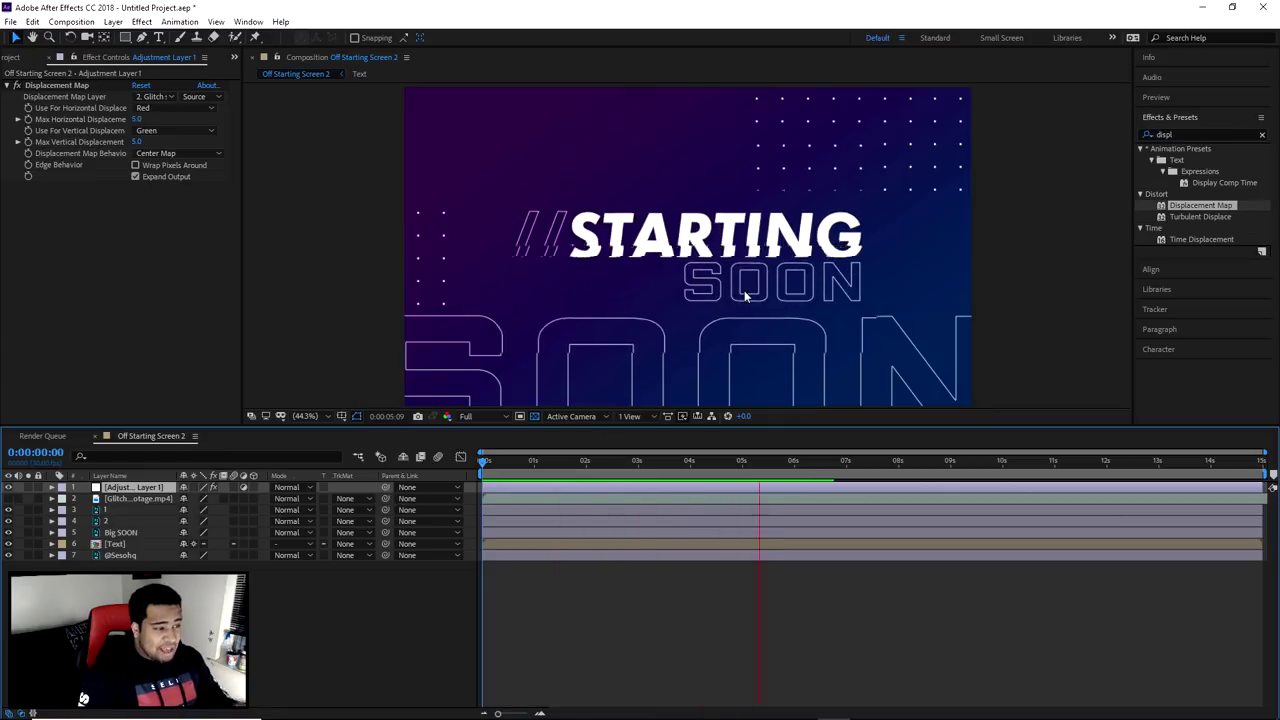
key("space")
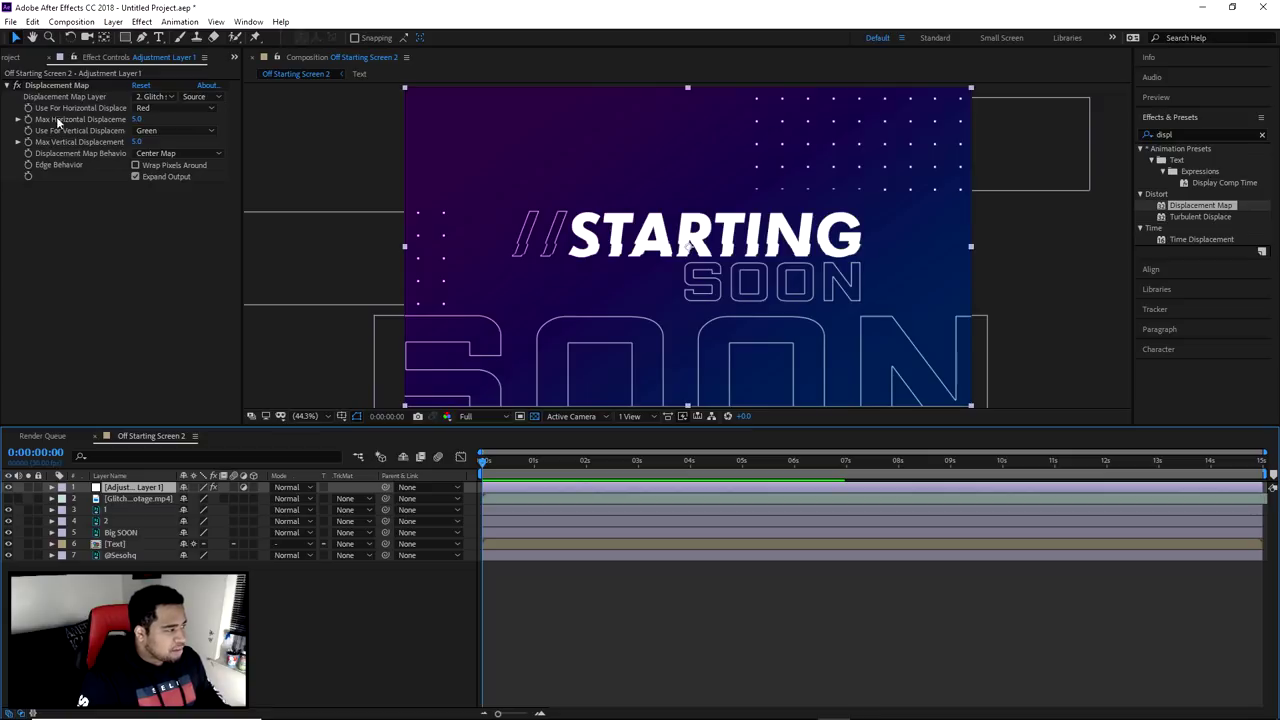
Set the Displacement Map's maximum horizontal displacement to 50 and maximum vertical displacement to 25, and preview the stronger distortion.
left_click(139, 120)
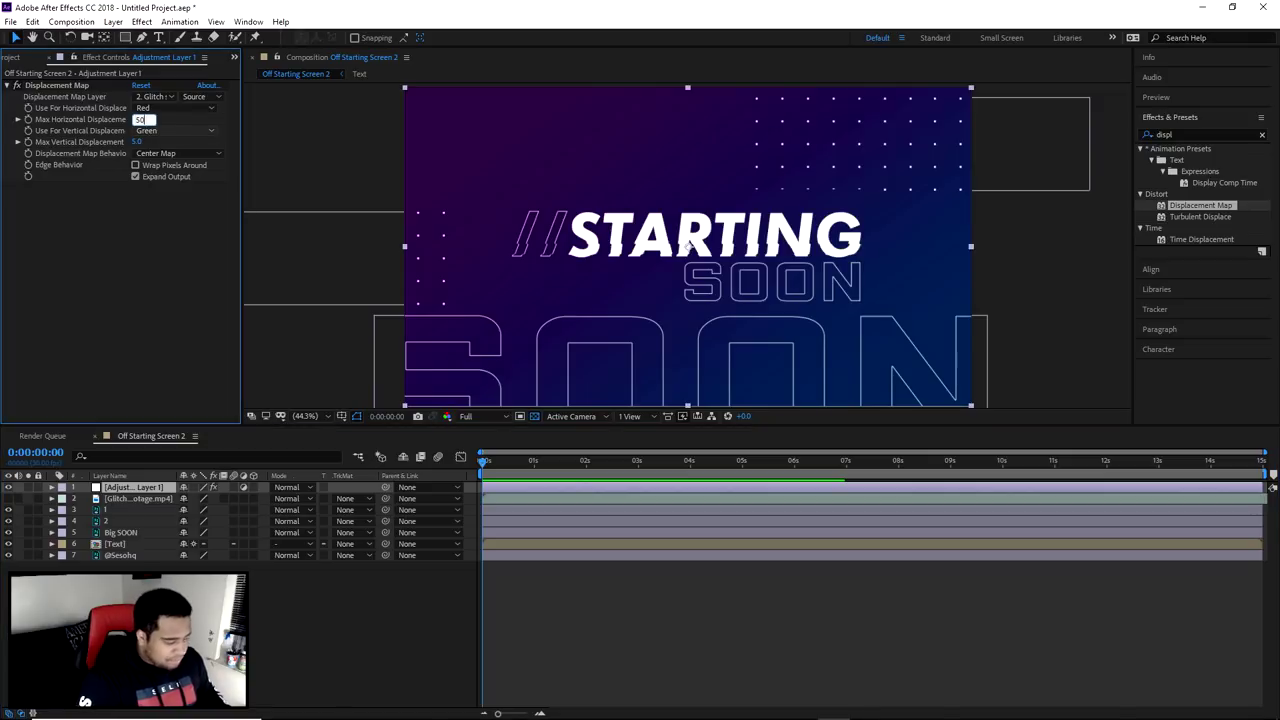
key("Return")
left_click(137, 142)
type("50")
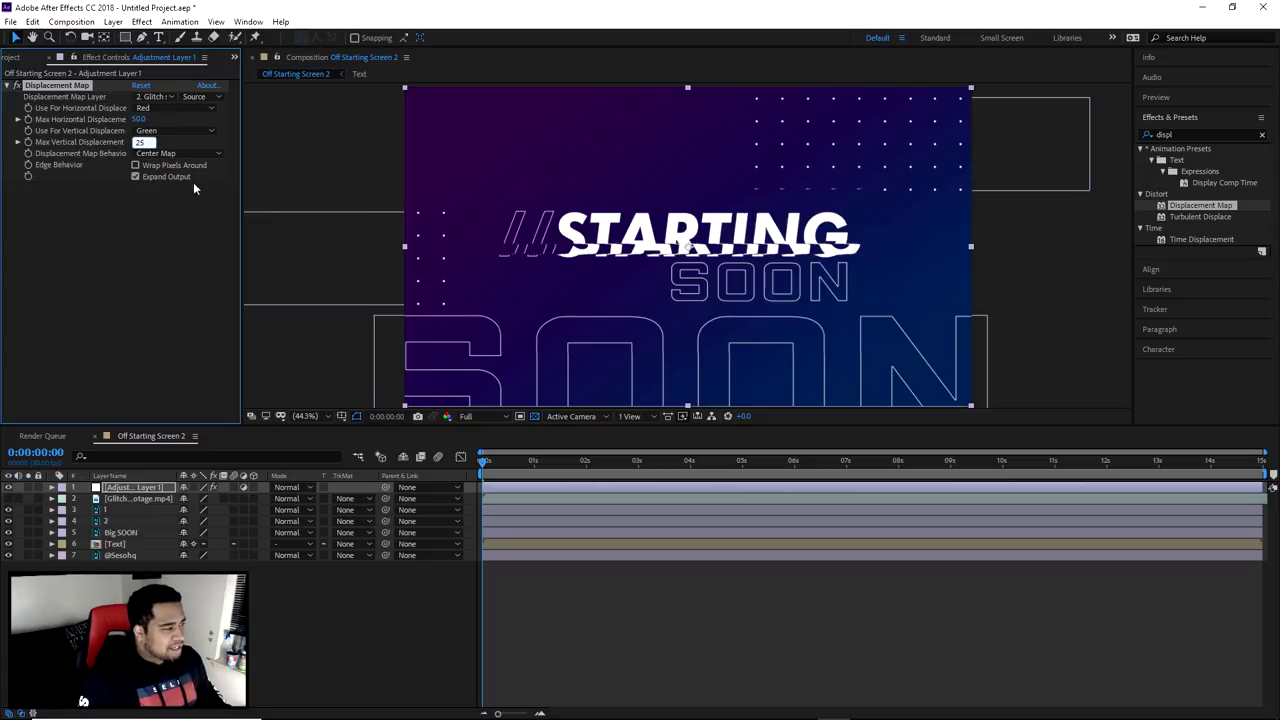
key("Return")
key("space")
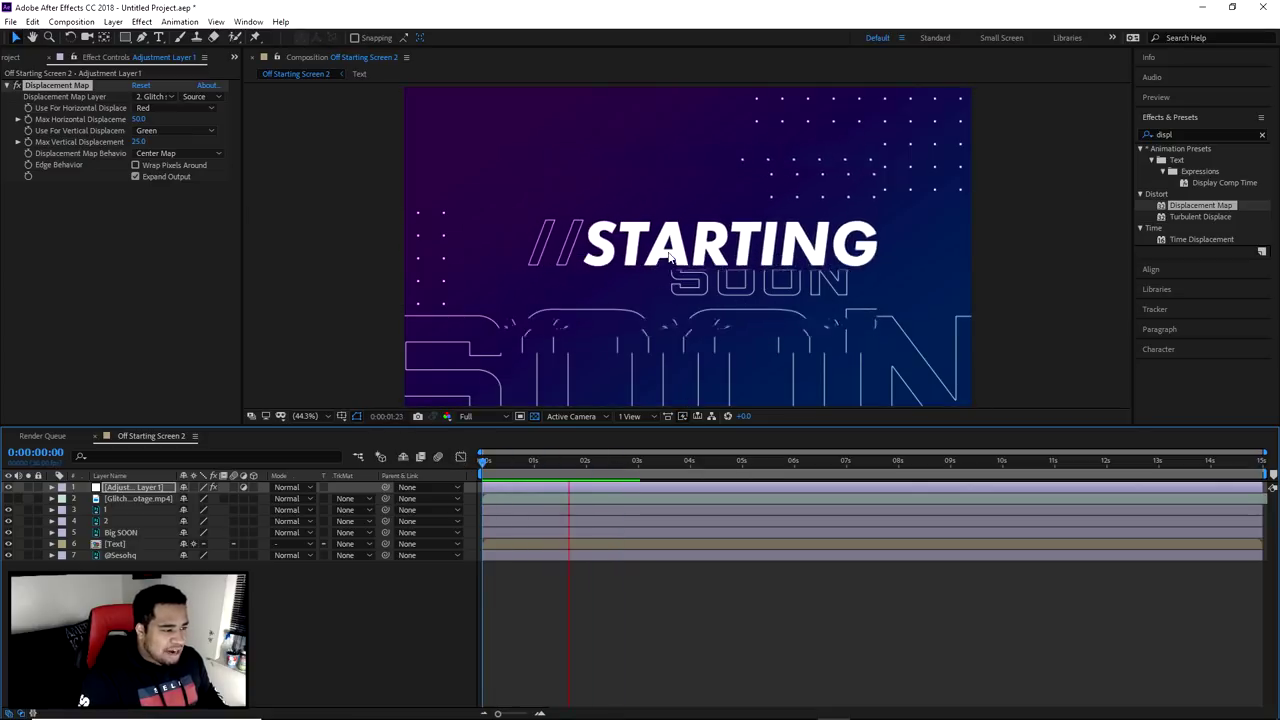
key("space")
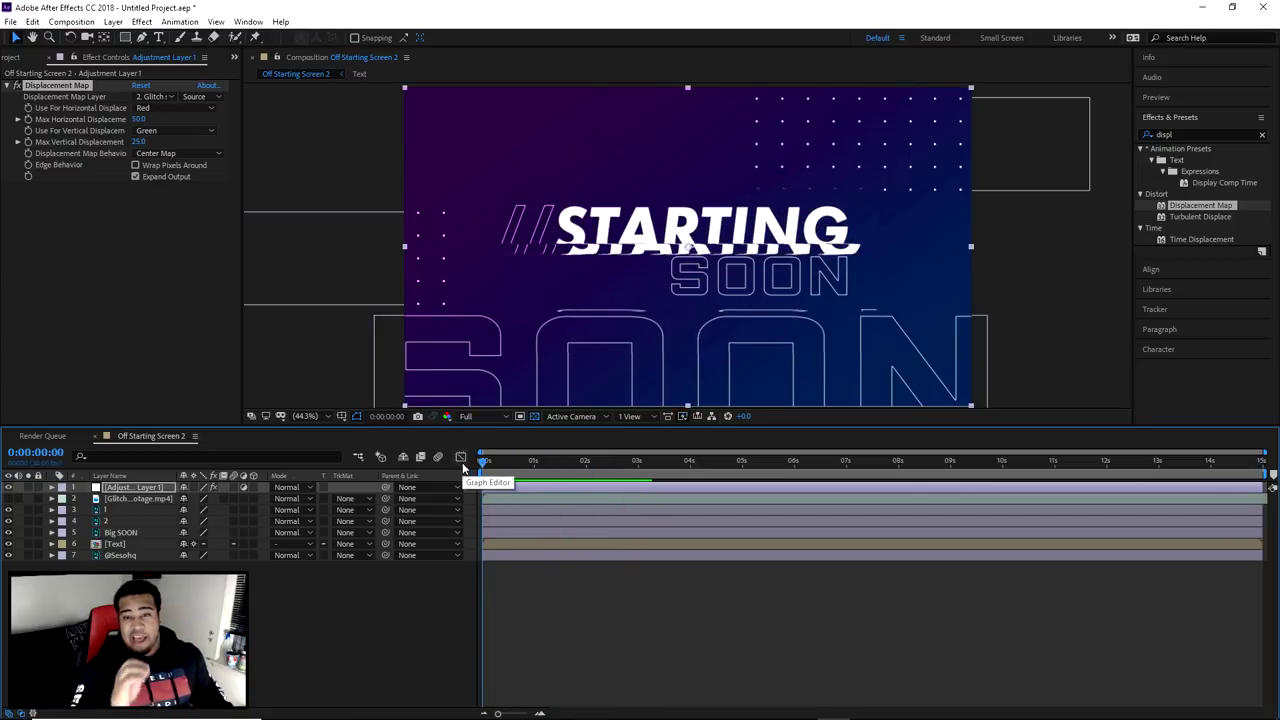
Time-stretch the Glitch stock footage.mp4 layer with a stretch factor of 500 and preview the slowed glitch animation.
left_click(137, 499)
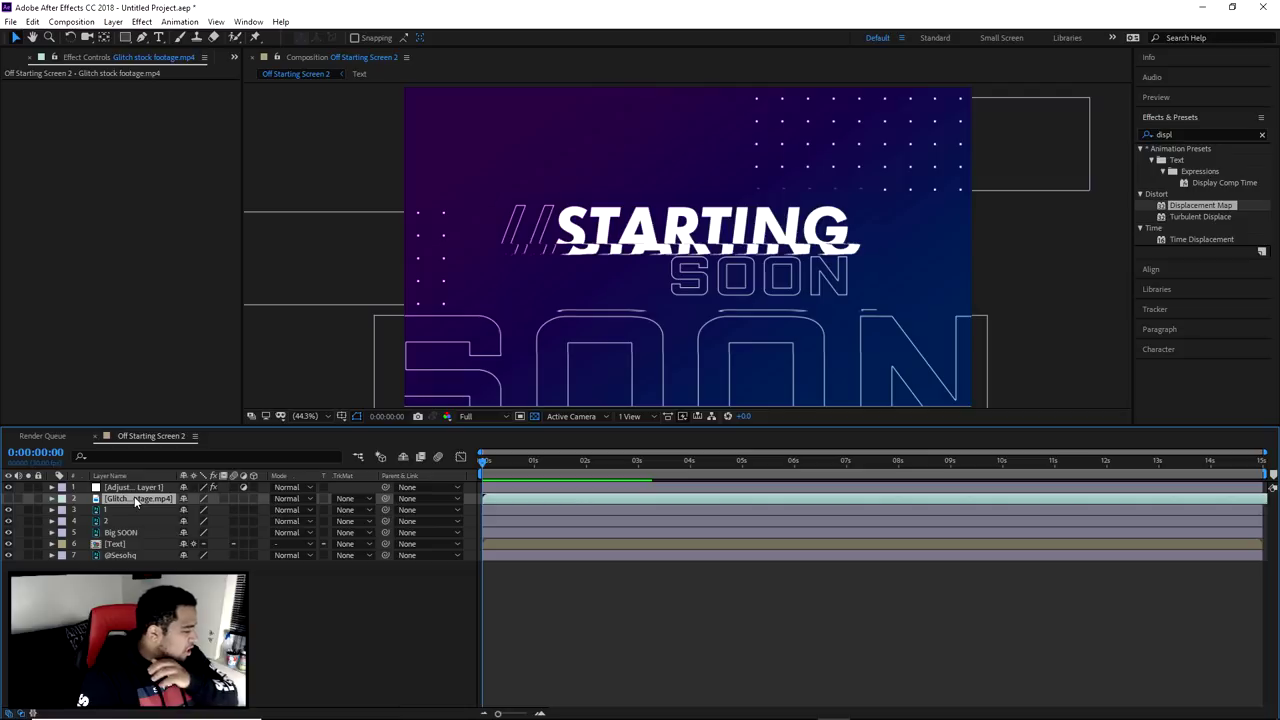
right_click(134, 496)
mouse_move(197, 221)
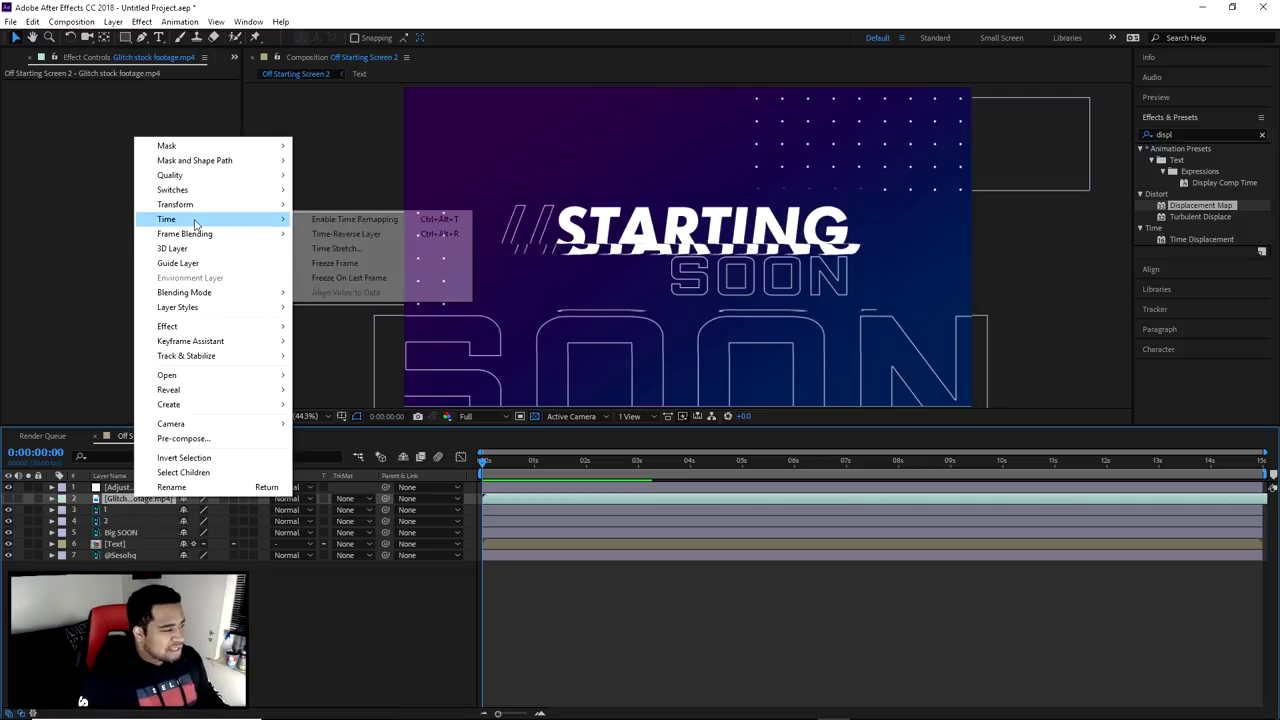
left_click(339, 250)
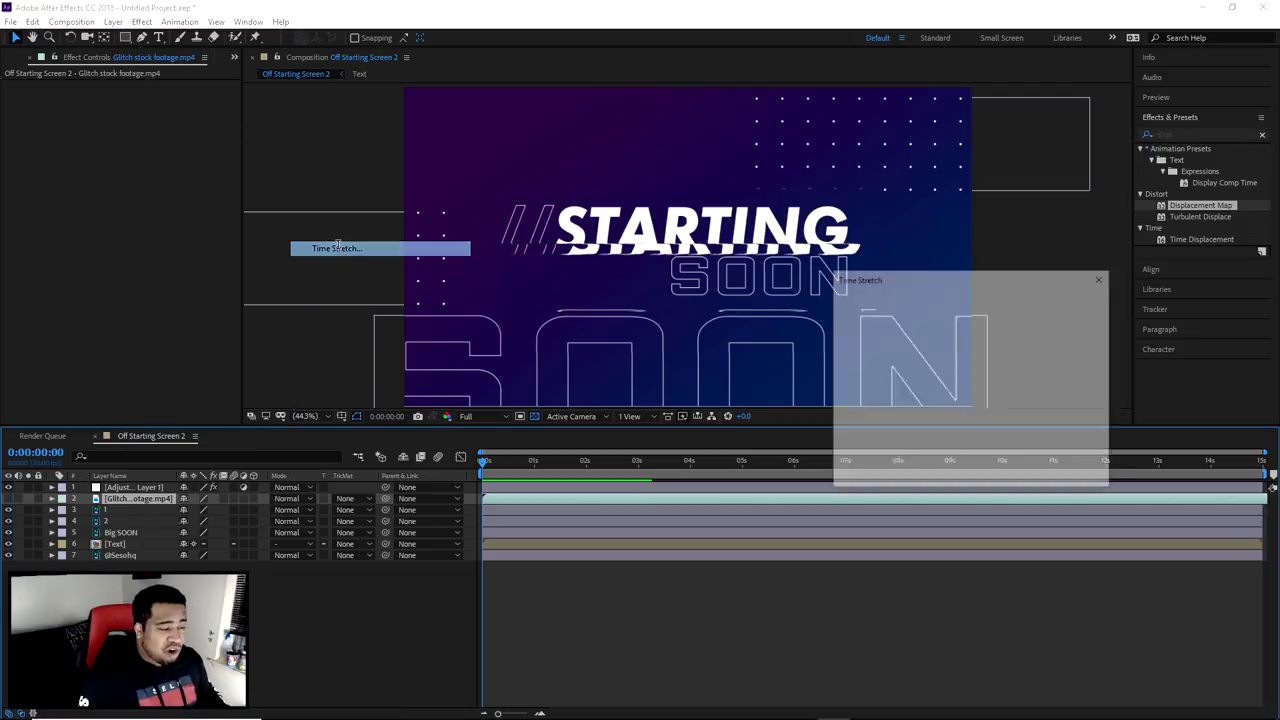
left_click_drag(877, 274, 596, 171)
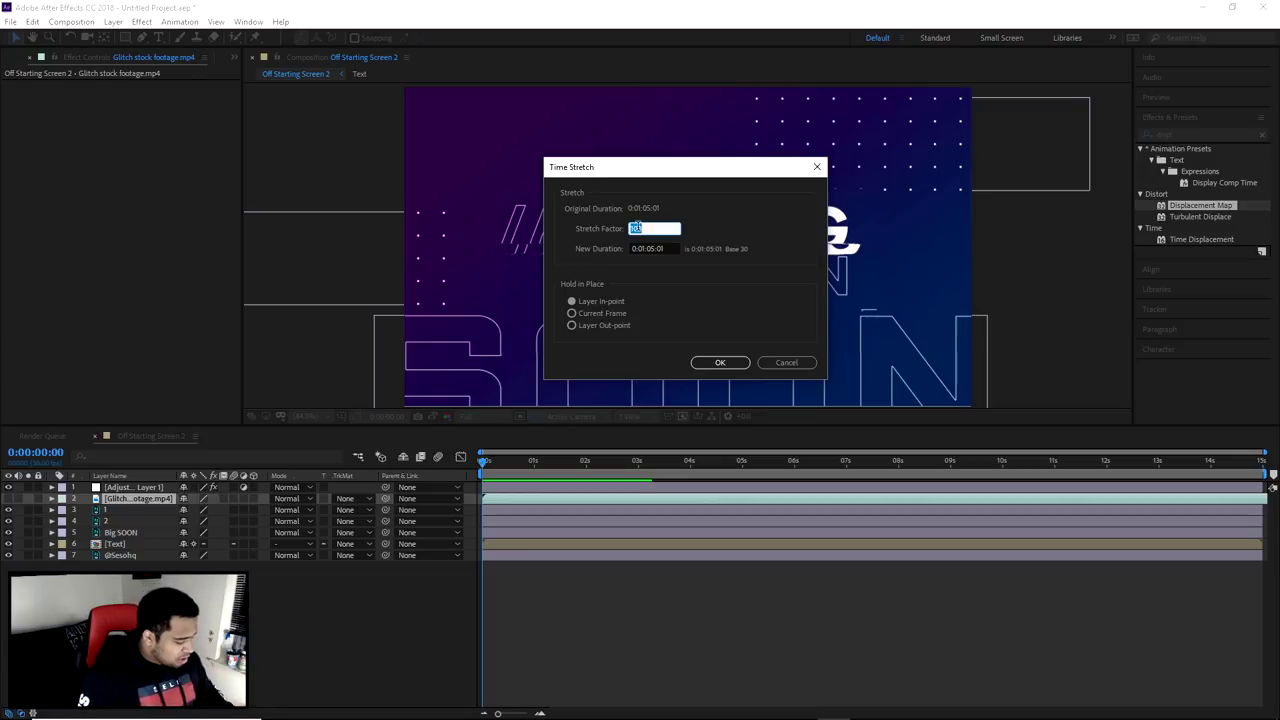
type("500")
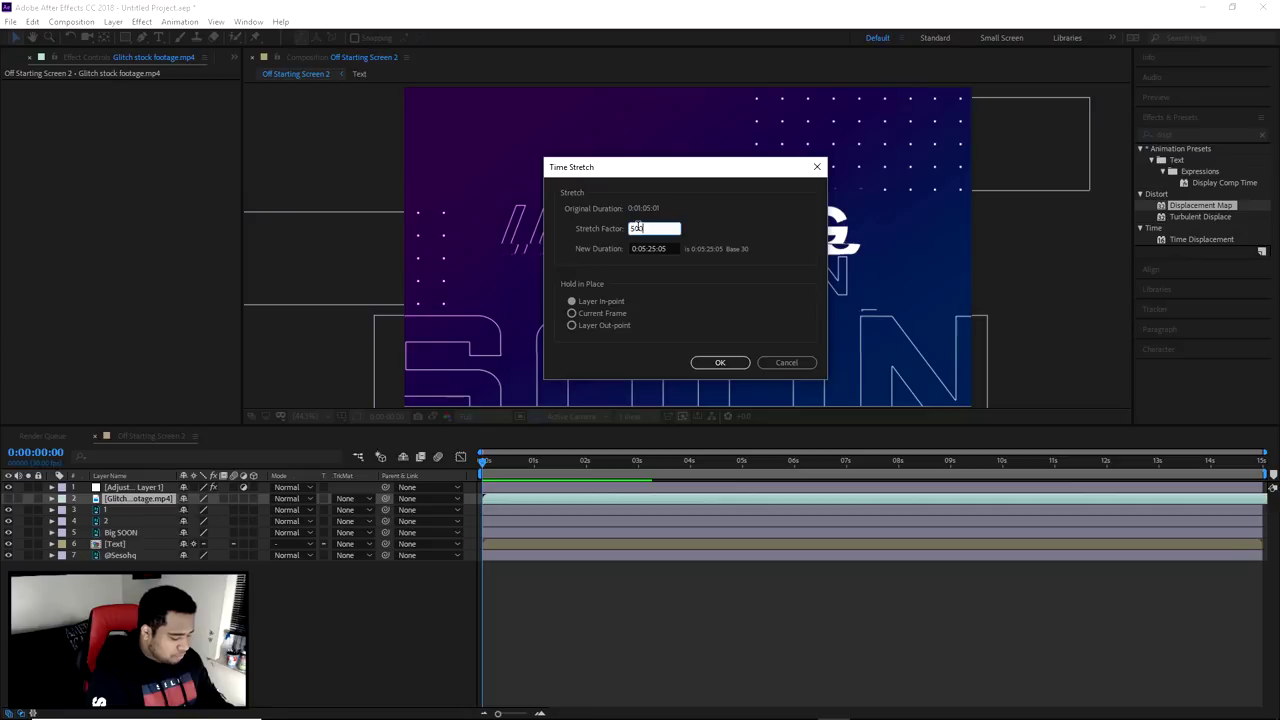
left_click(713, 365)
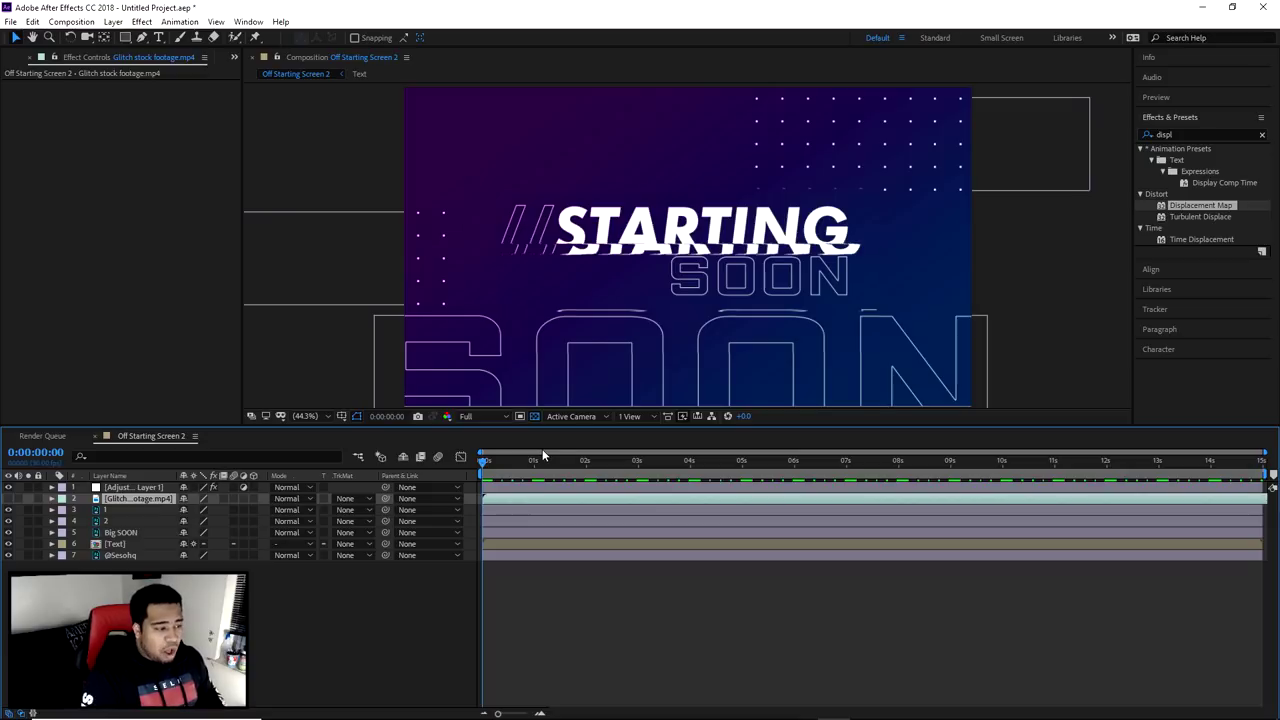
key("space")
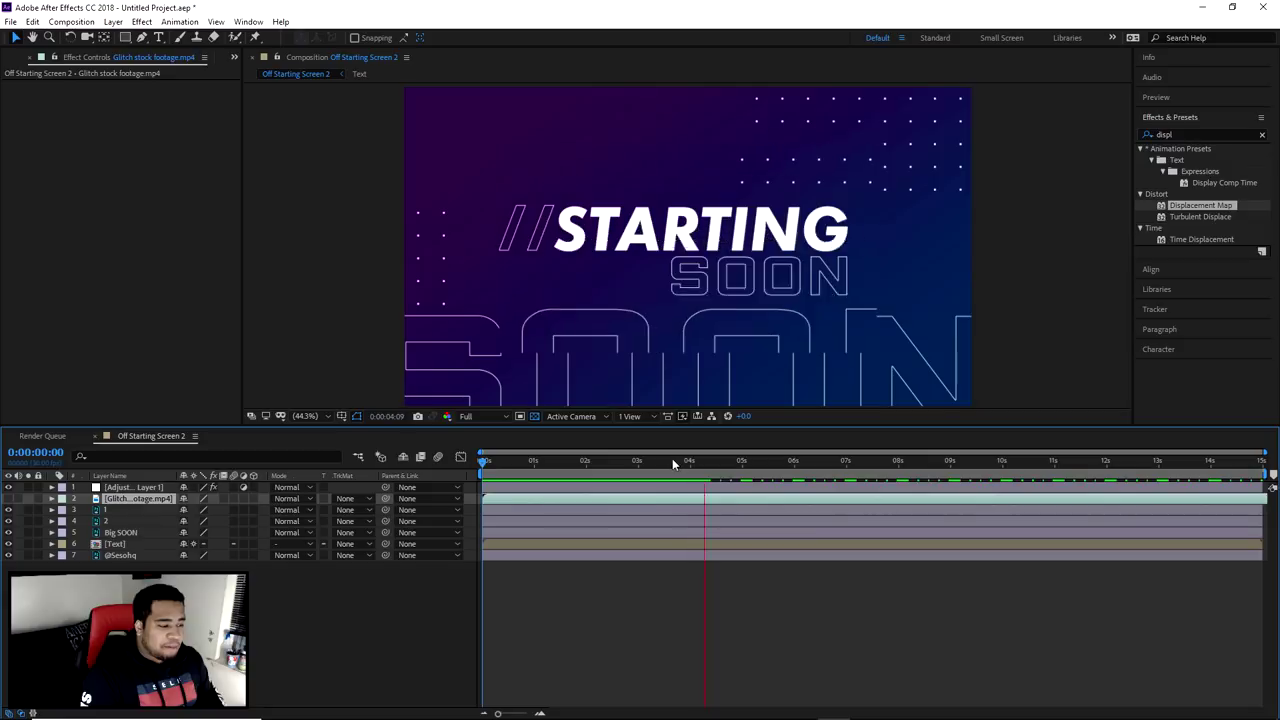
key("space")
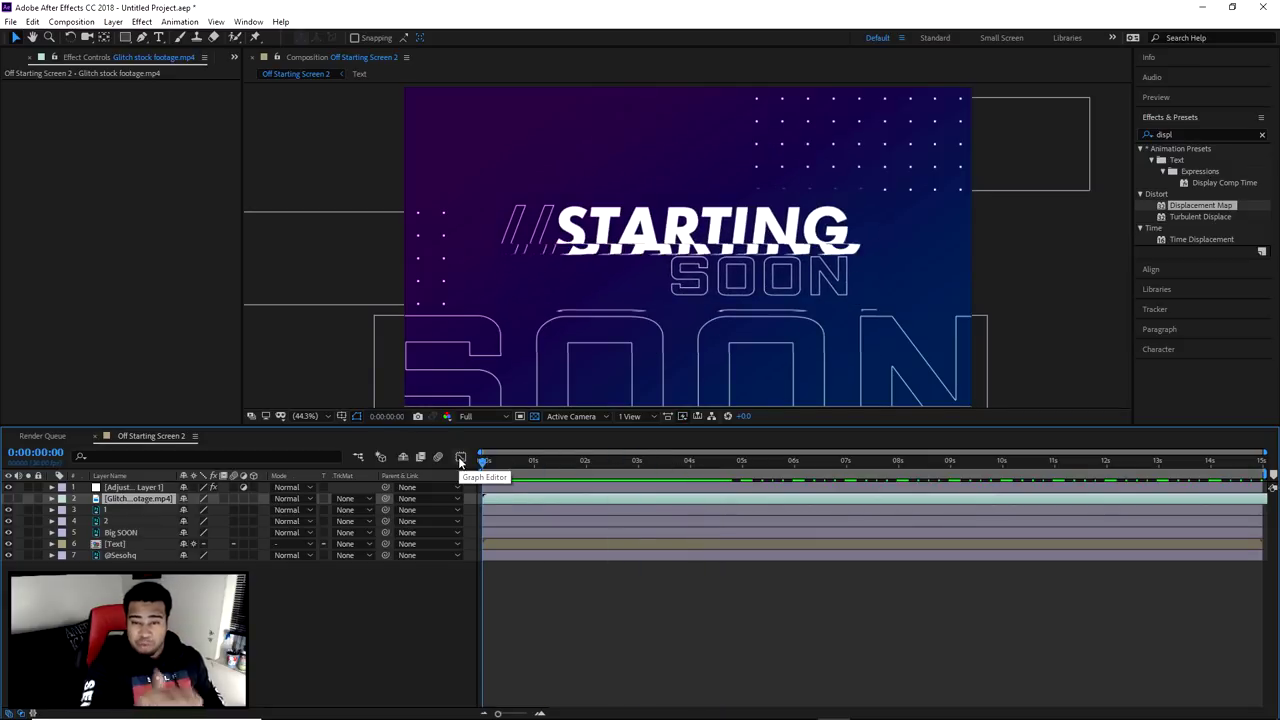
key("space")
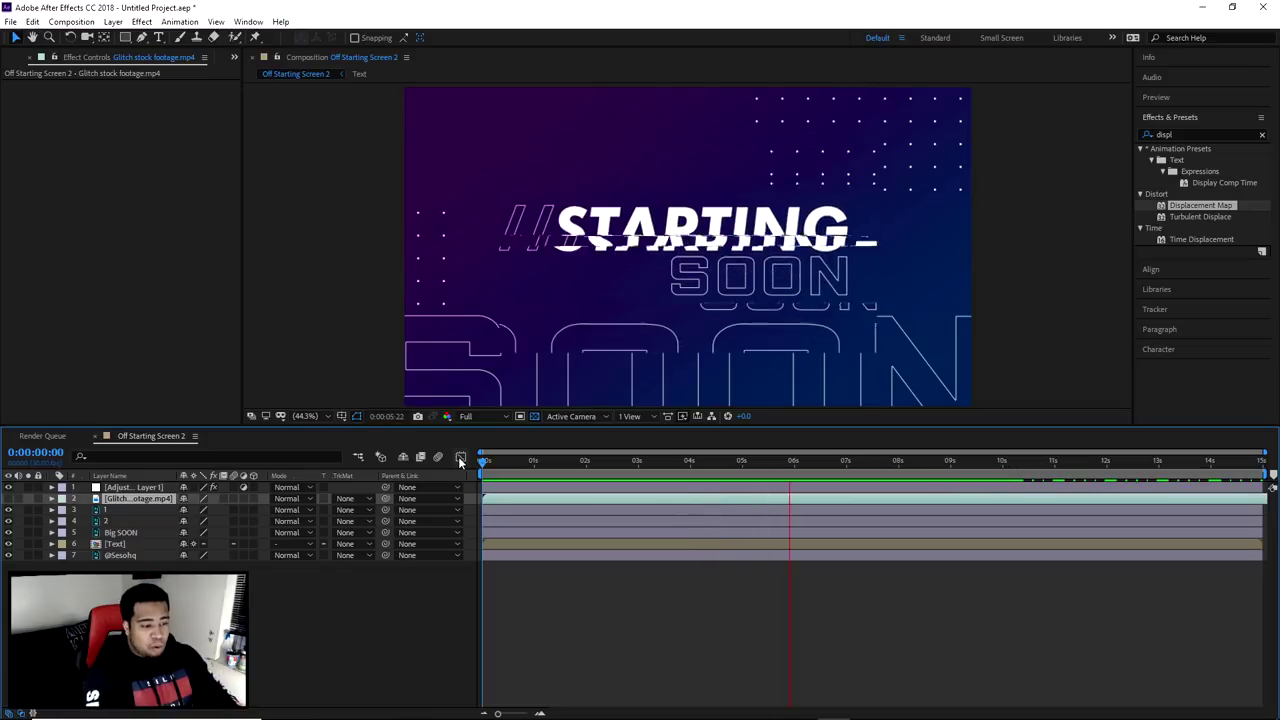
key("space")
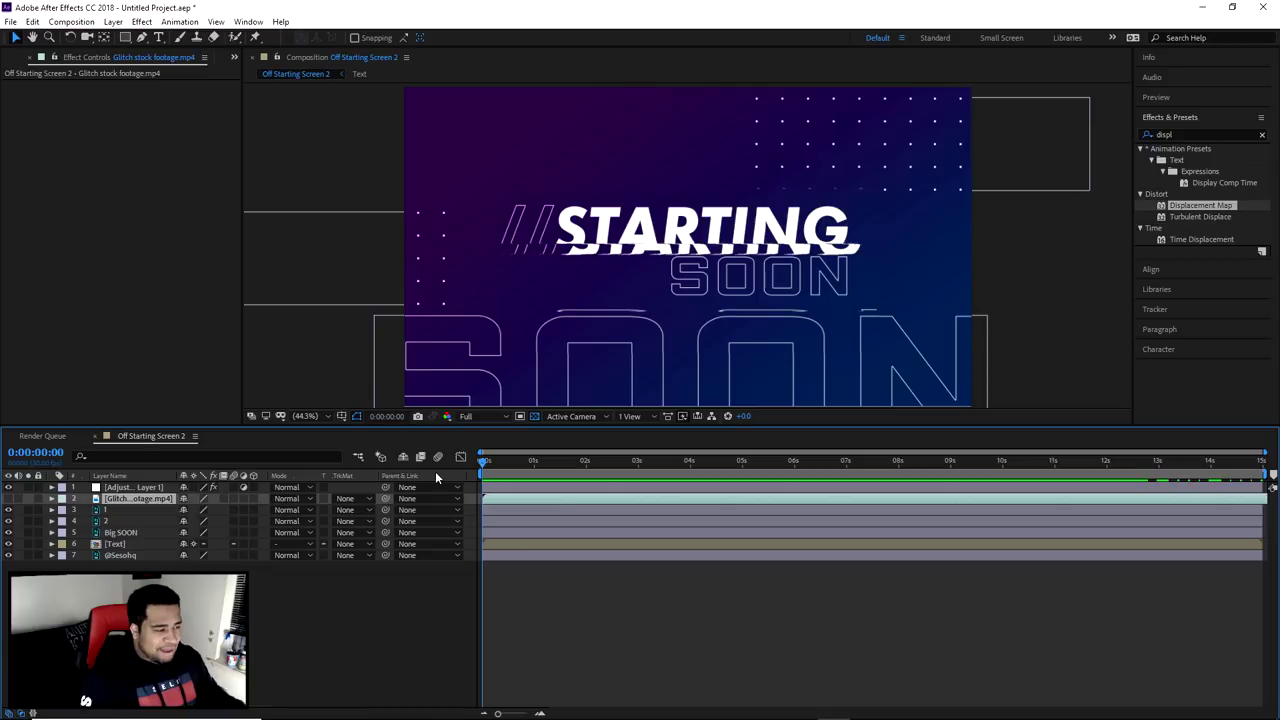
Move layers 1, 2 and Big SOON above the adjustment layer to exclude them from the glitch, and preview the composition.
left_click(128, 489)
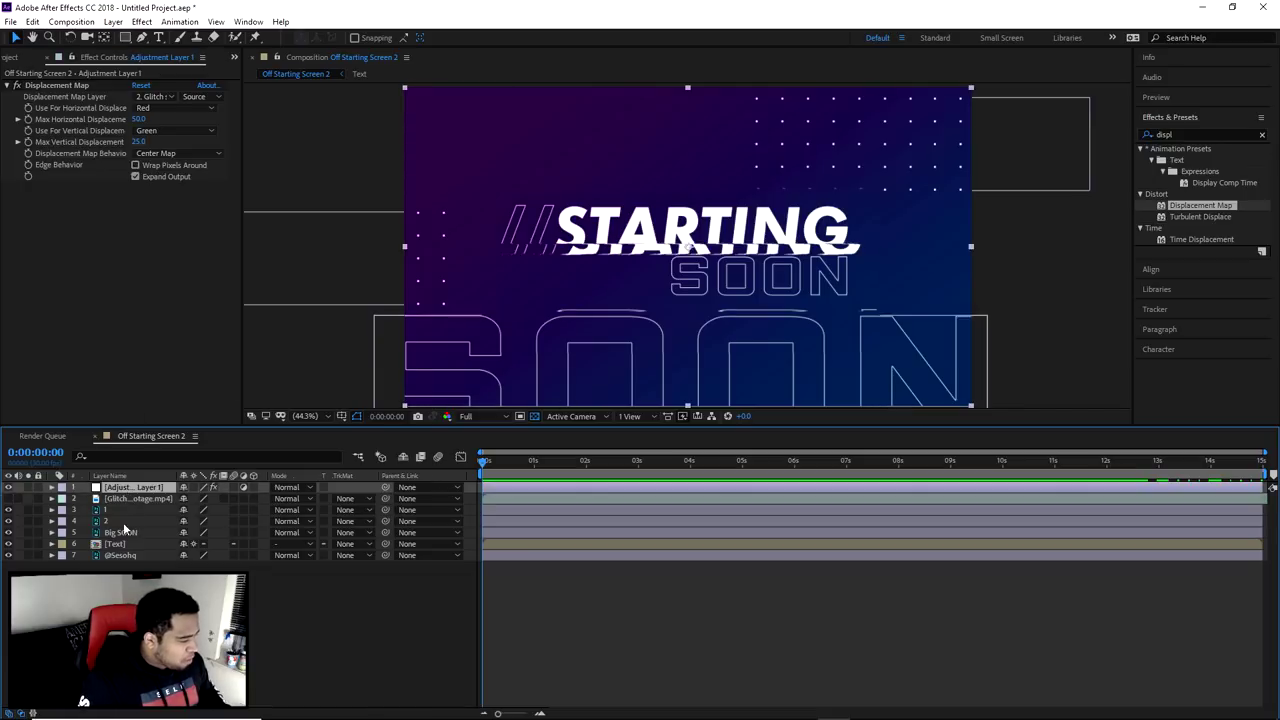
left_click(129, 508)
left_click(124, 535, "shift")
left_click_drag(124, 538, 125, 482)
key("space")
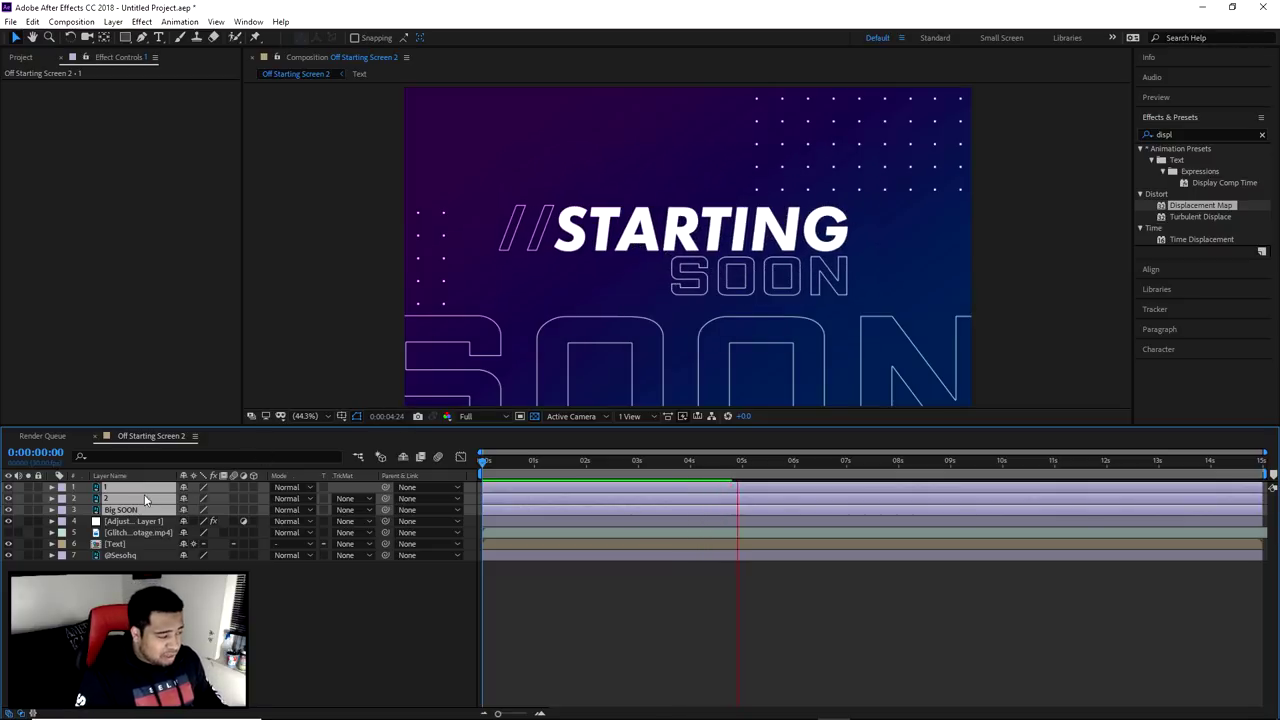
key("space")
left_click_drag(484, 462, 715, 463)
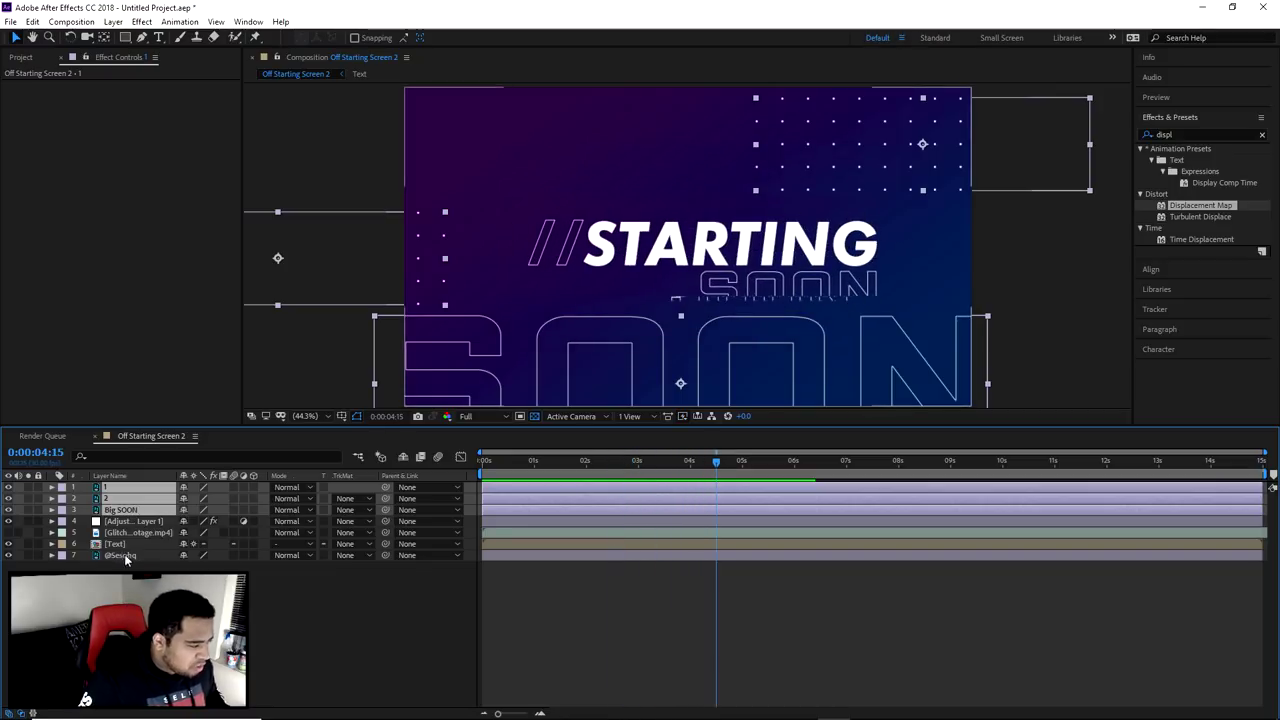
left_click_drag(754, 463, 442, 467)
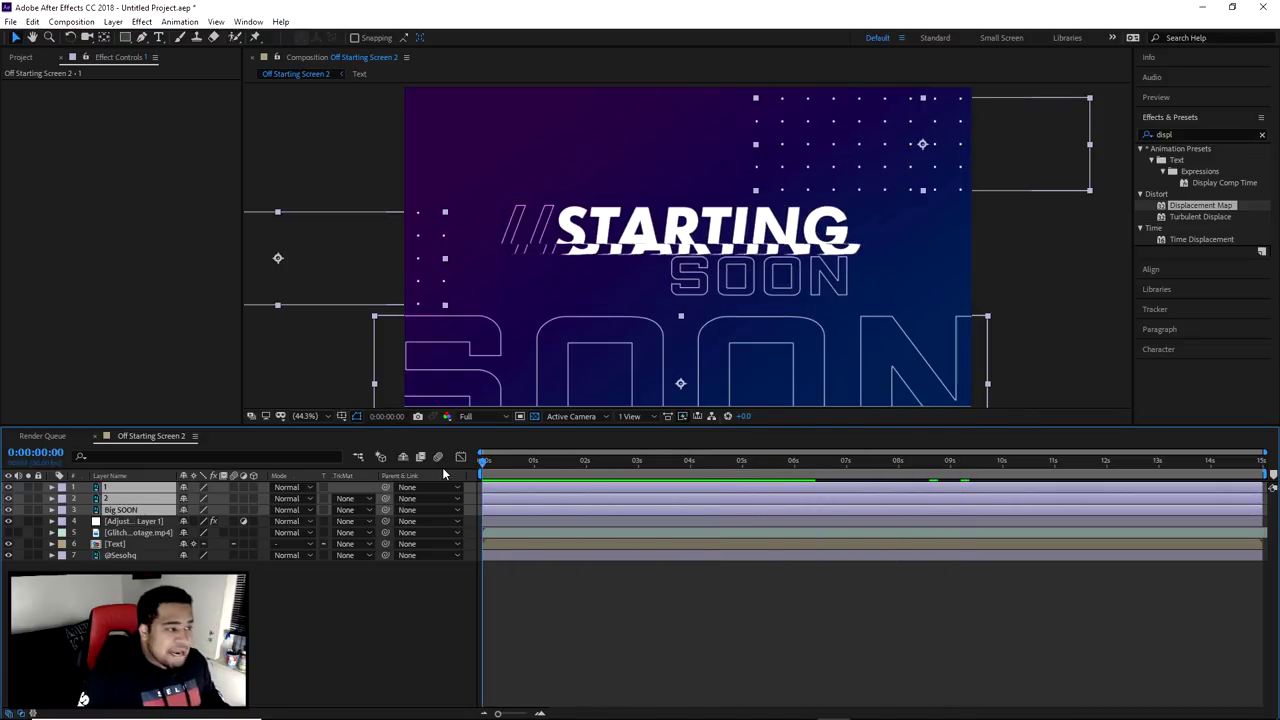
Scrub the timeline to about one second to examine the adjustment layer's glitch, and select the SOON copy layer.
left_click(120, 522)
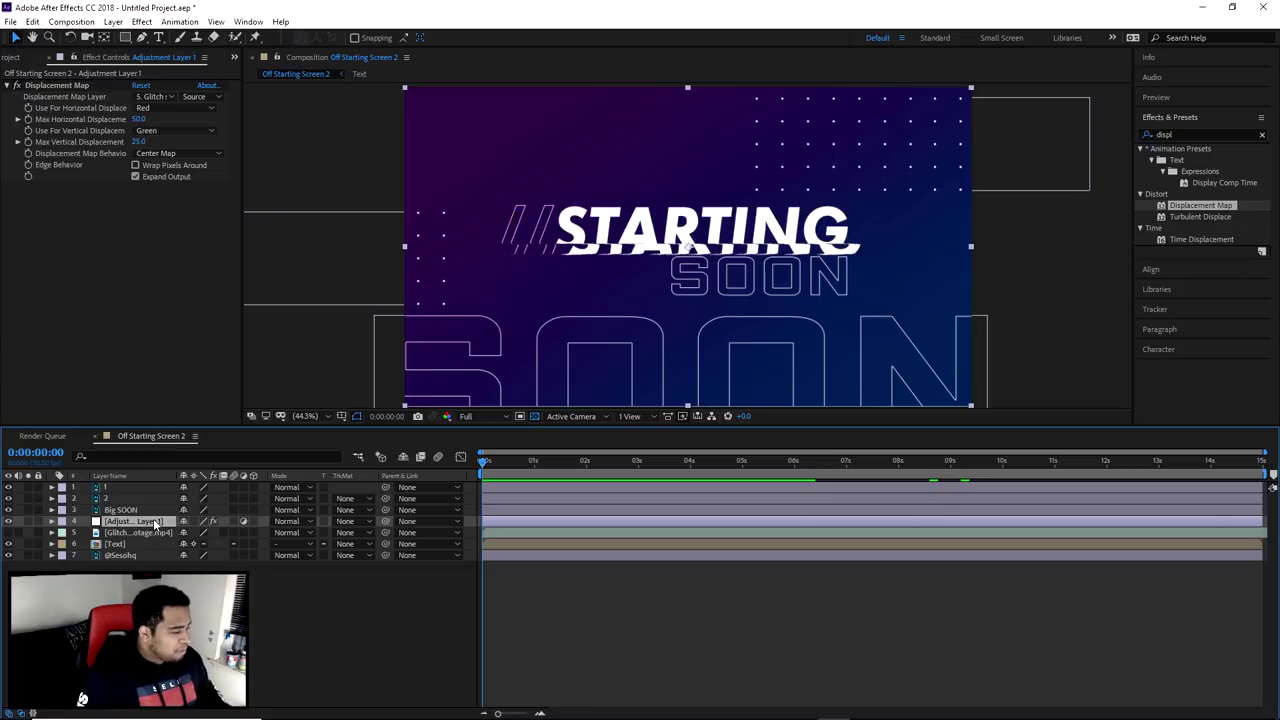
left_click_drag(484, 462, 536, 466)
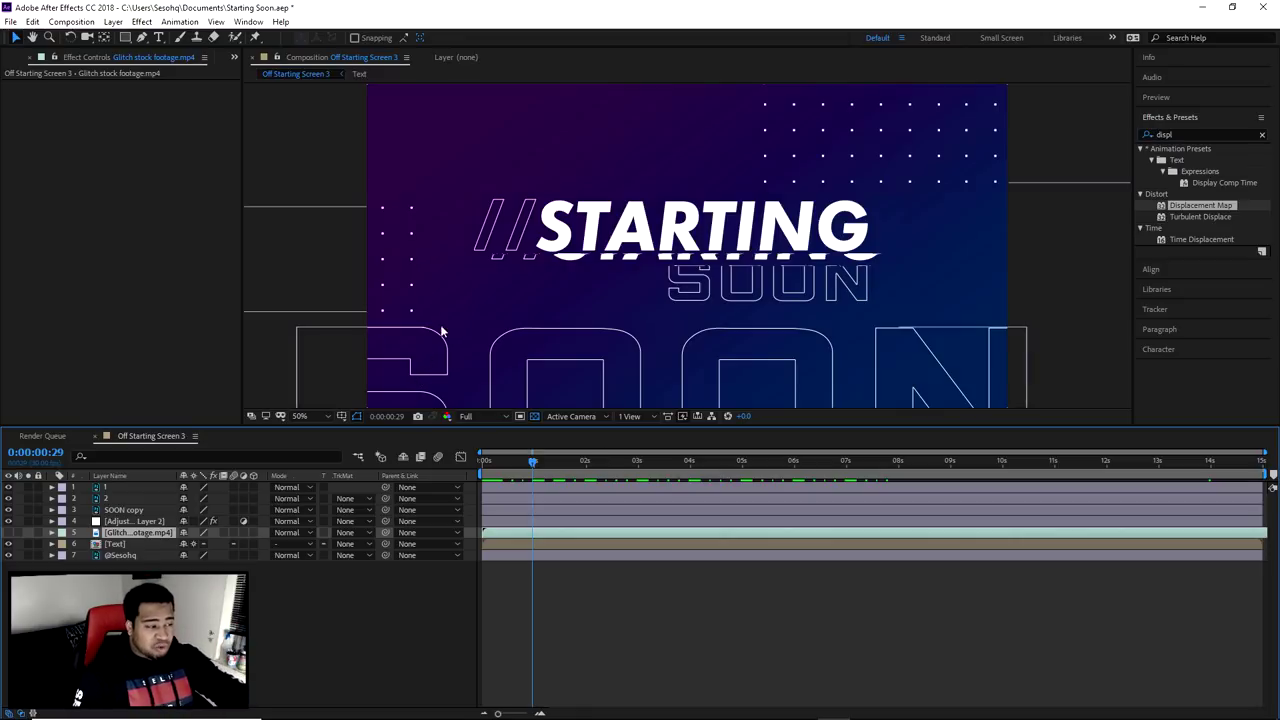
left_click_drag(496, 367, 683, 373)
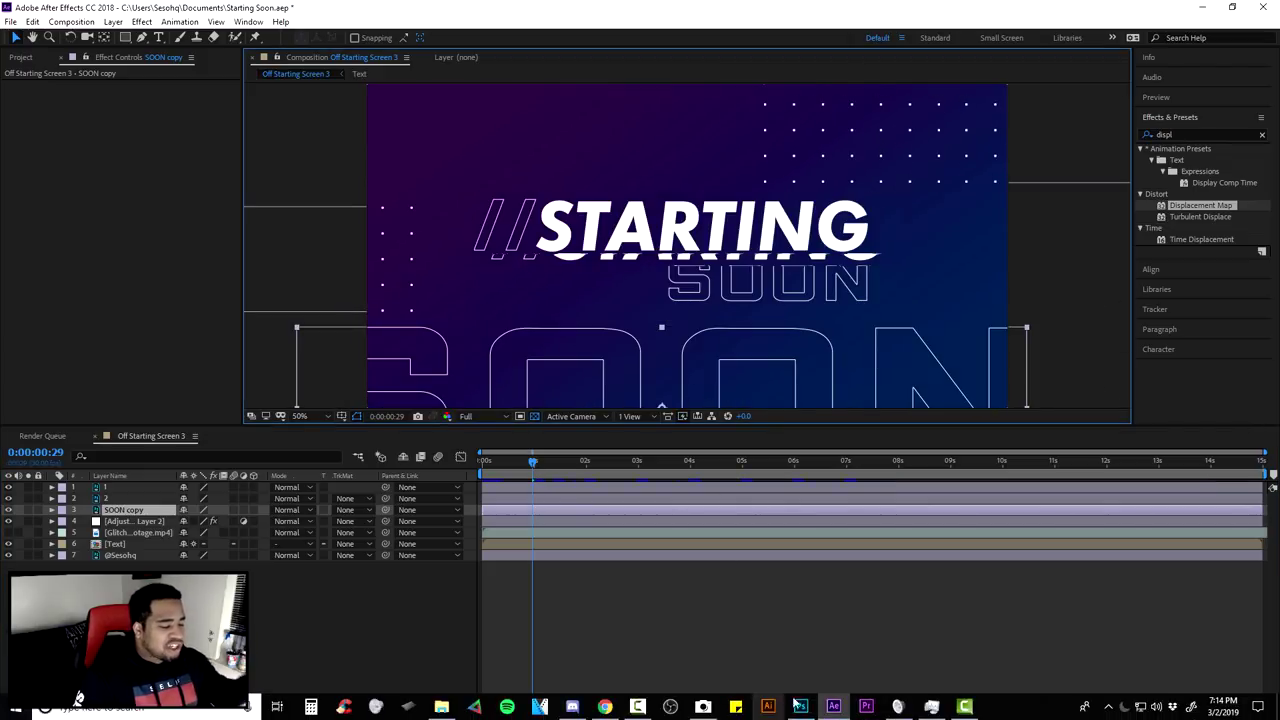
Switch to Photoshop to review the conversion options for the SOON copy layer, and return to After Effects.
left_click(800, 711)
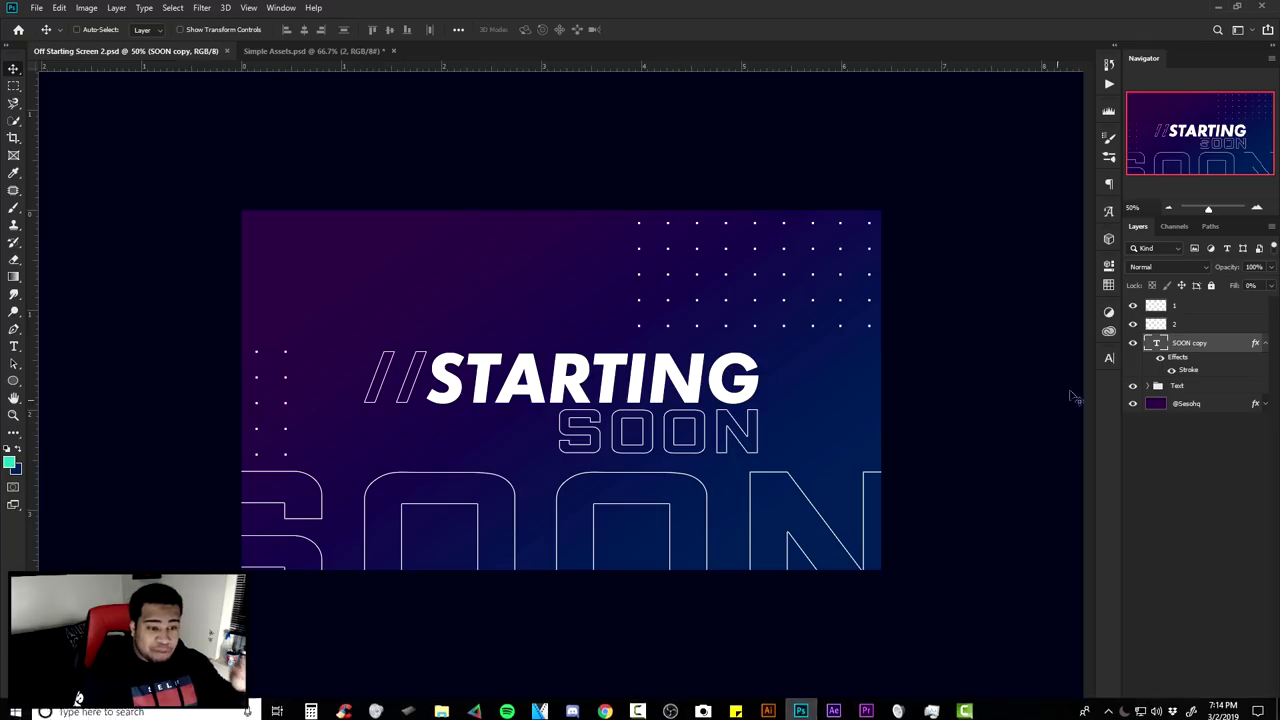
right_click(1201, 350)
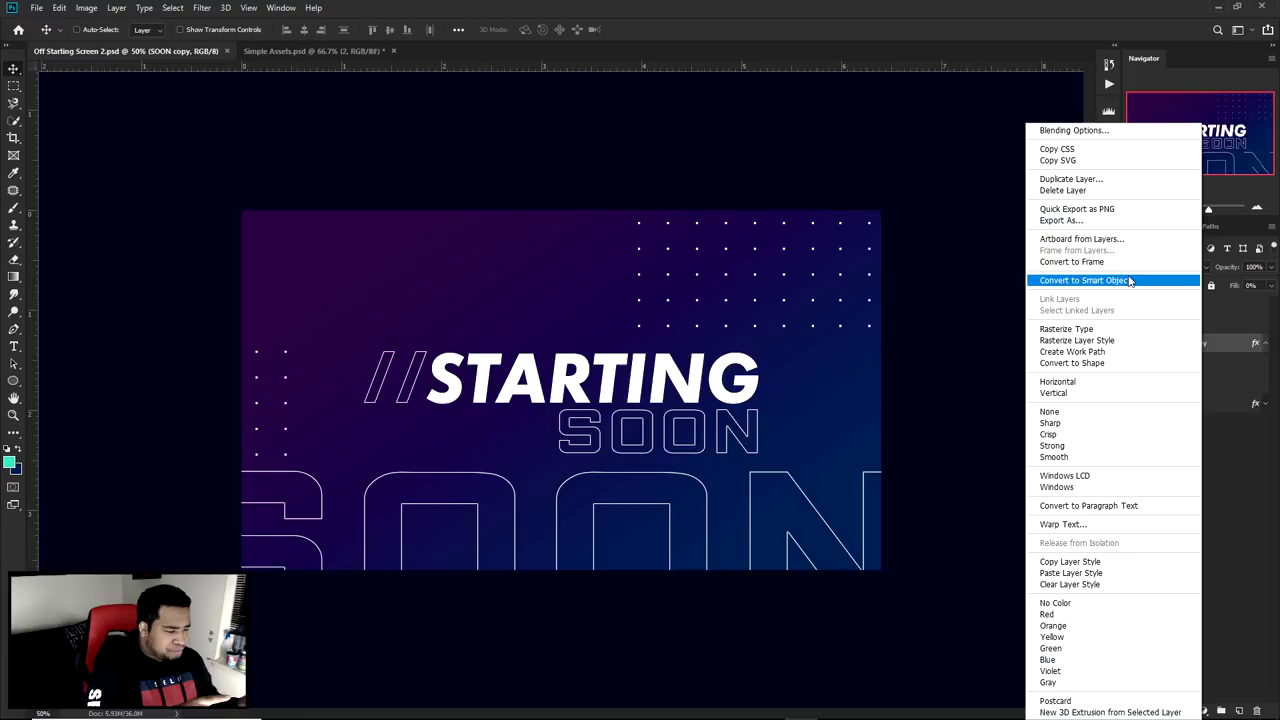
left_click(1224, 347)
mouse_move(770, 710)
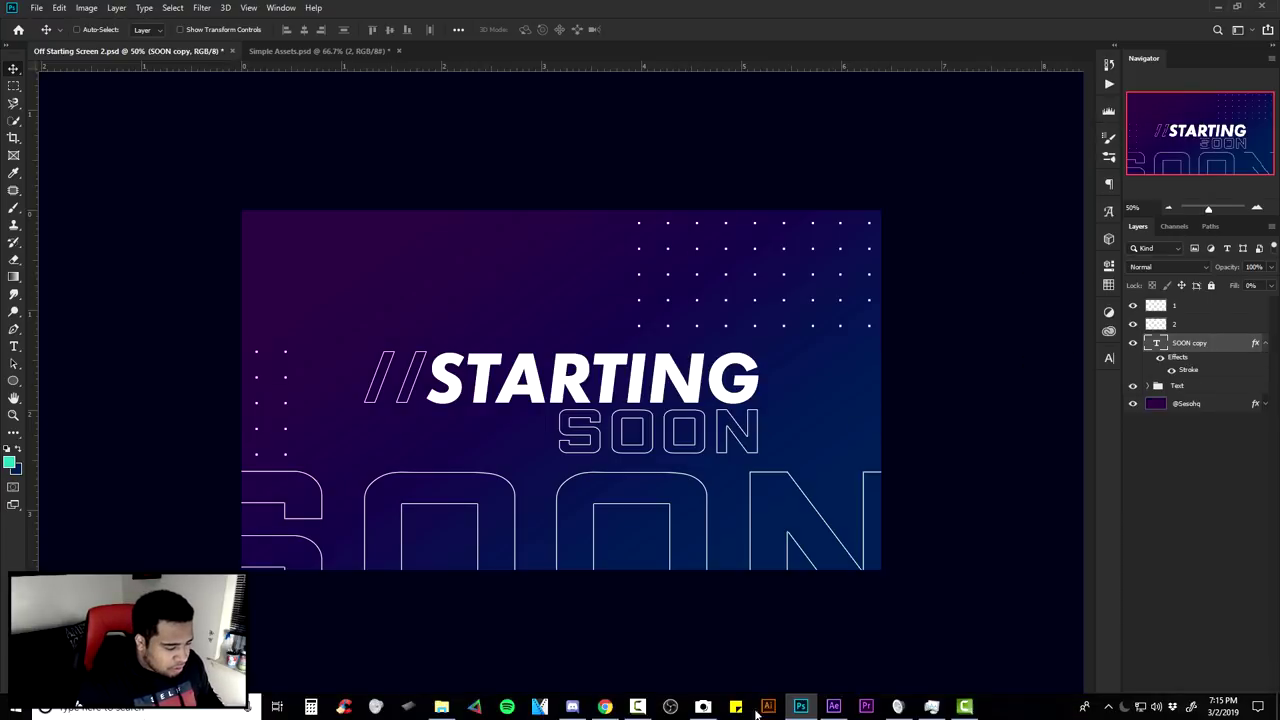
mouse_move(829, 709)
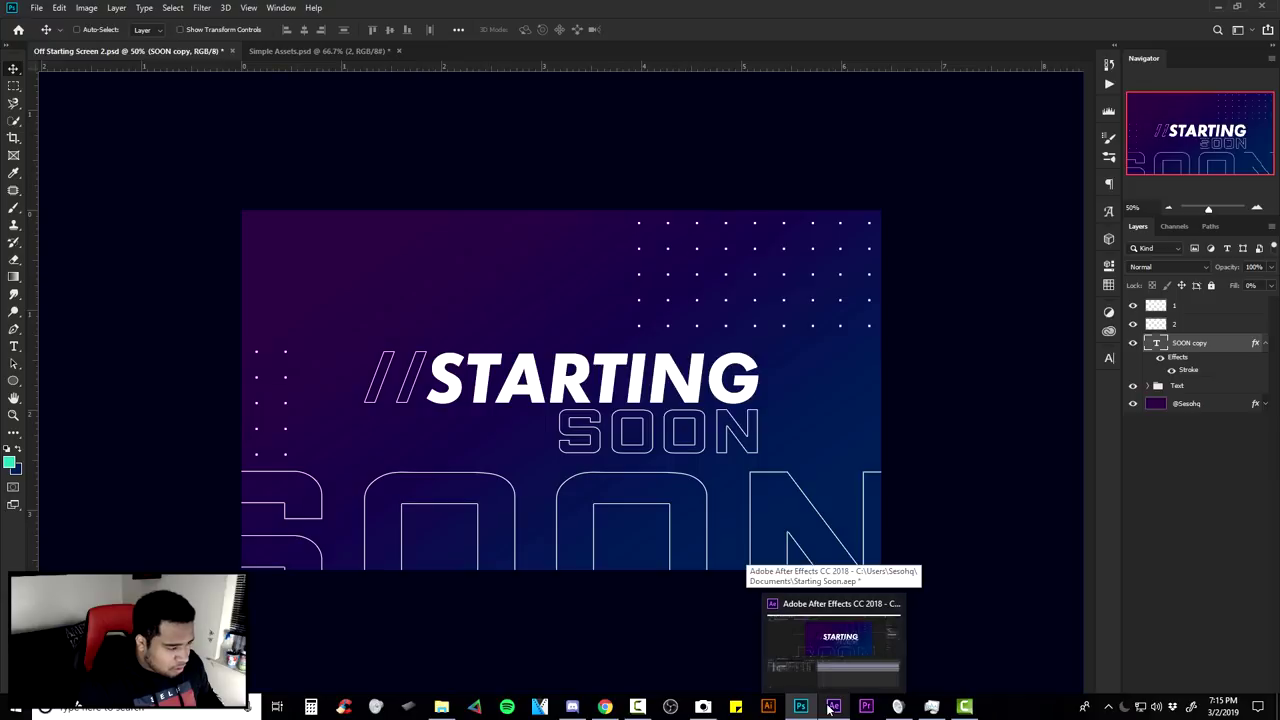
left_click(833, 707)
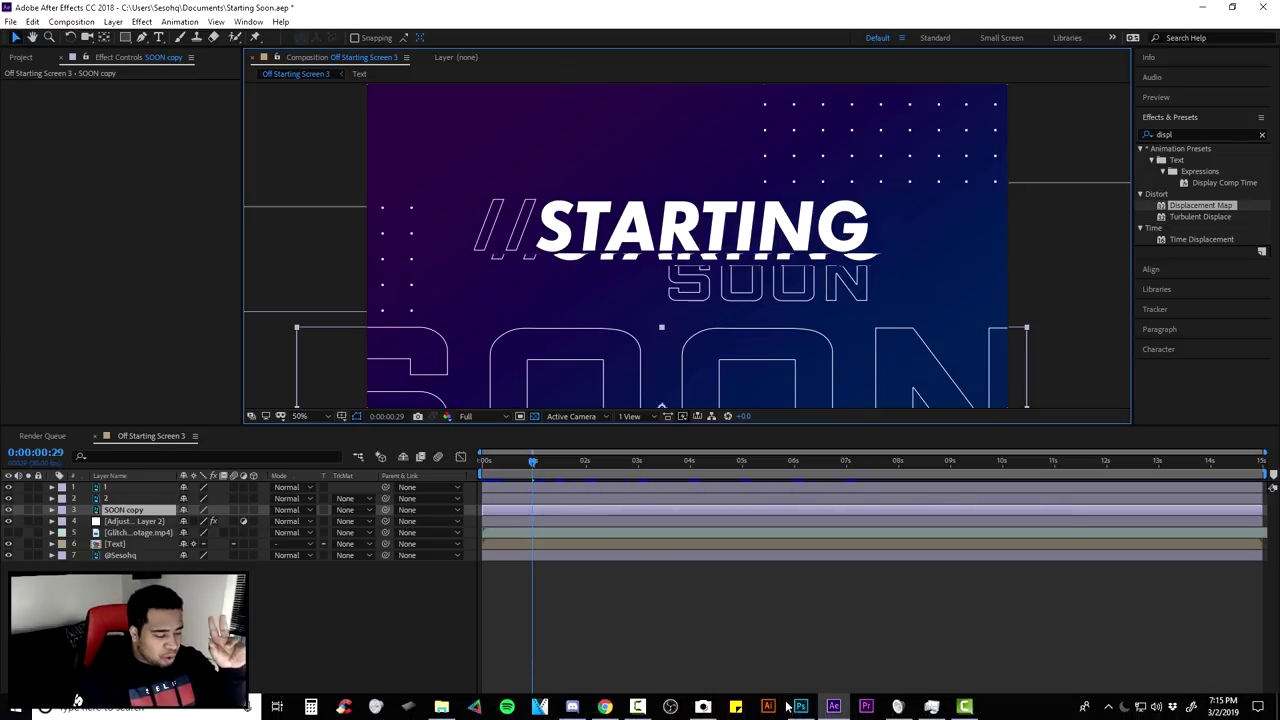
Switch to Photoshop, try rasterizing the SOON copy layer's style, and undo it.
left_click(800, 707)
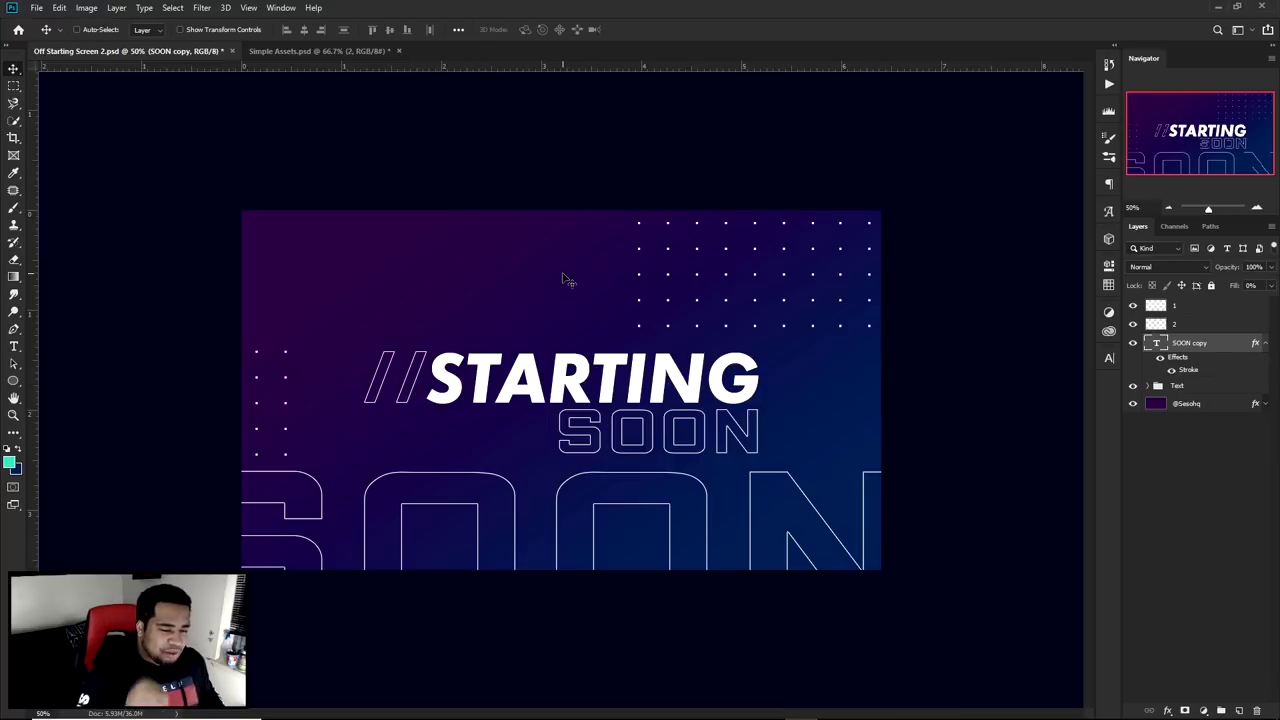
right_click(1196, 345)
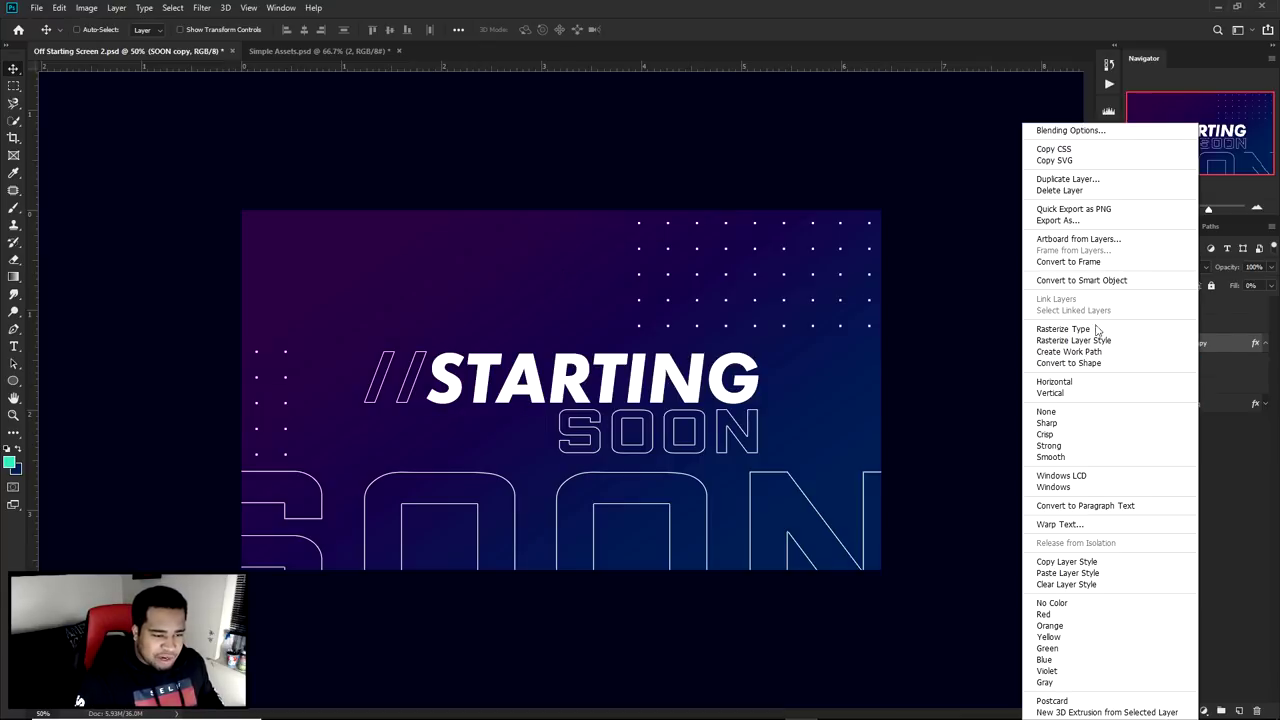
left_click(1098, 340)
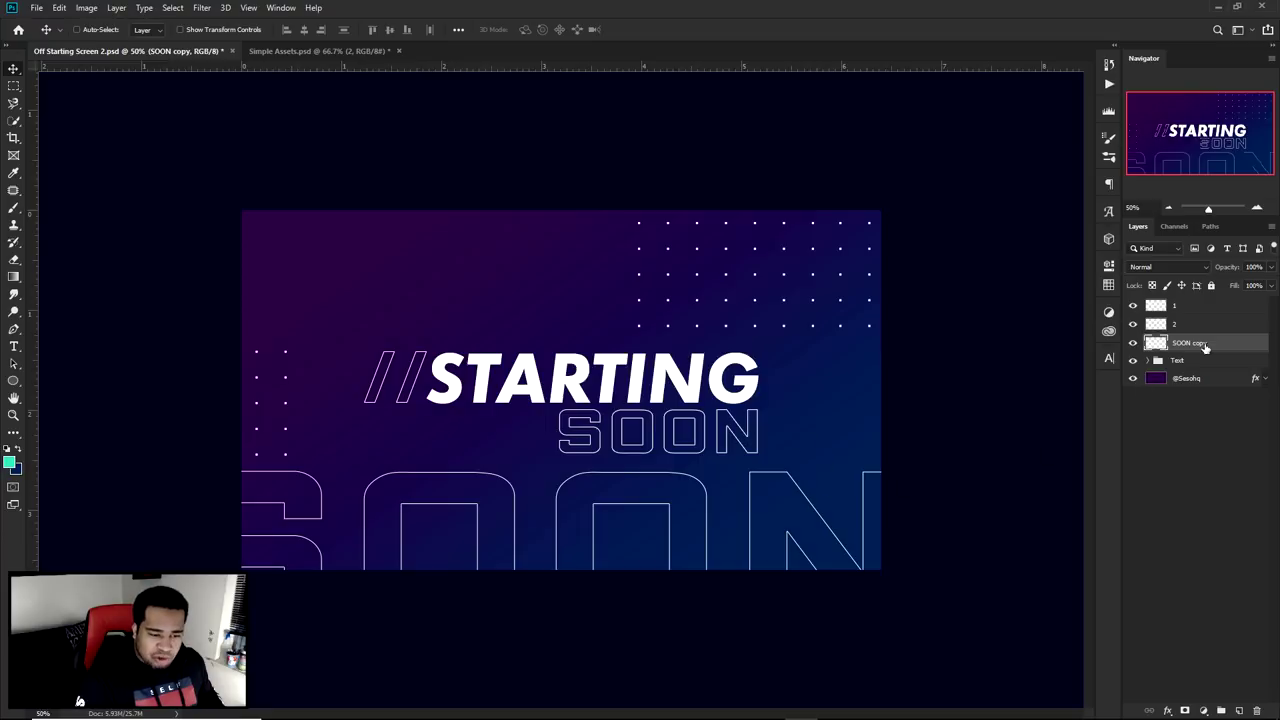
key("ctrl+z")
Try converting the SOON copy text layer to a smart object, view its contents, and revert the conversion.
right_click(1197, 343)
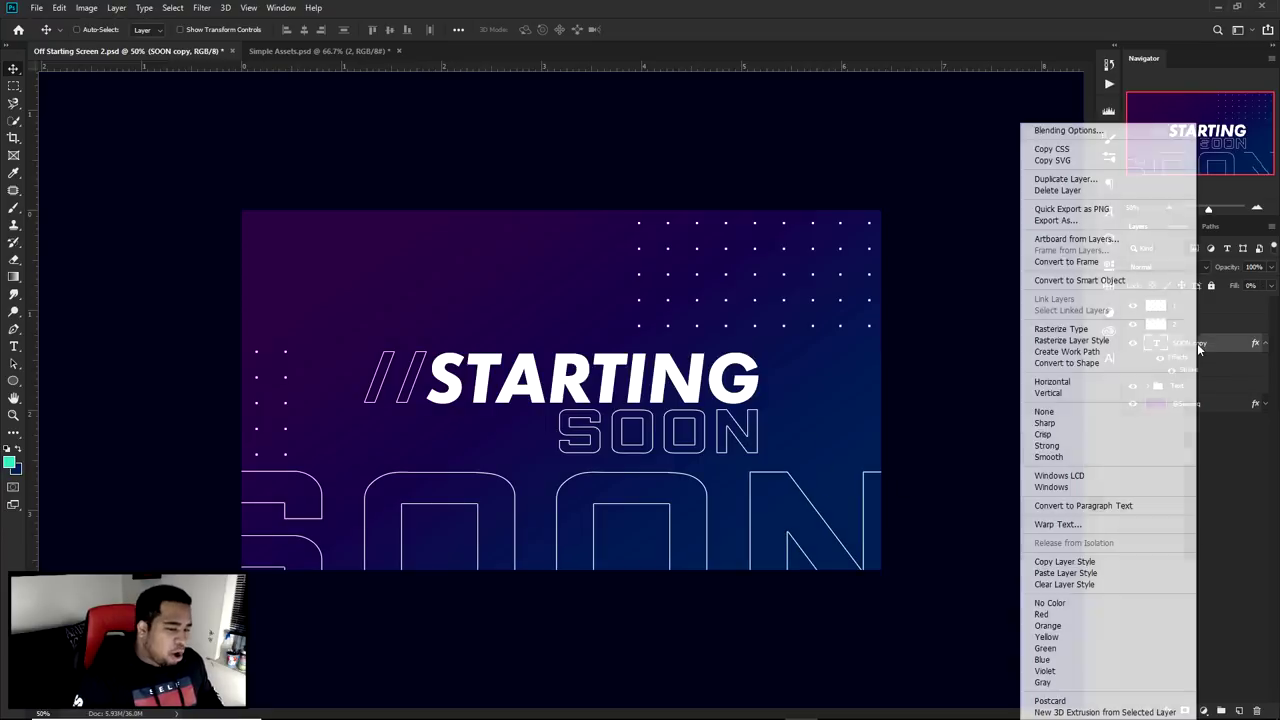
left_click(1107, 281)
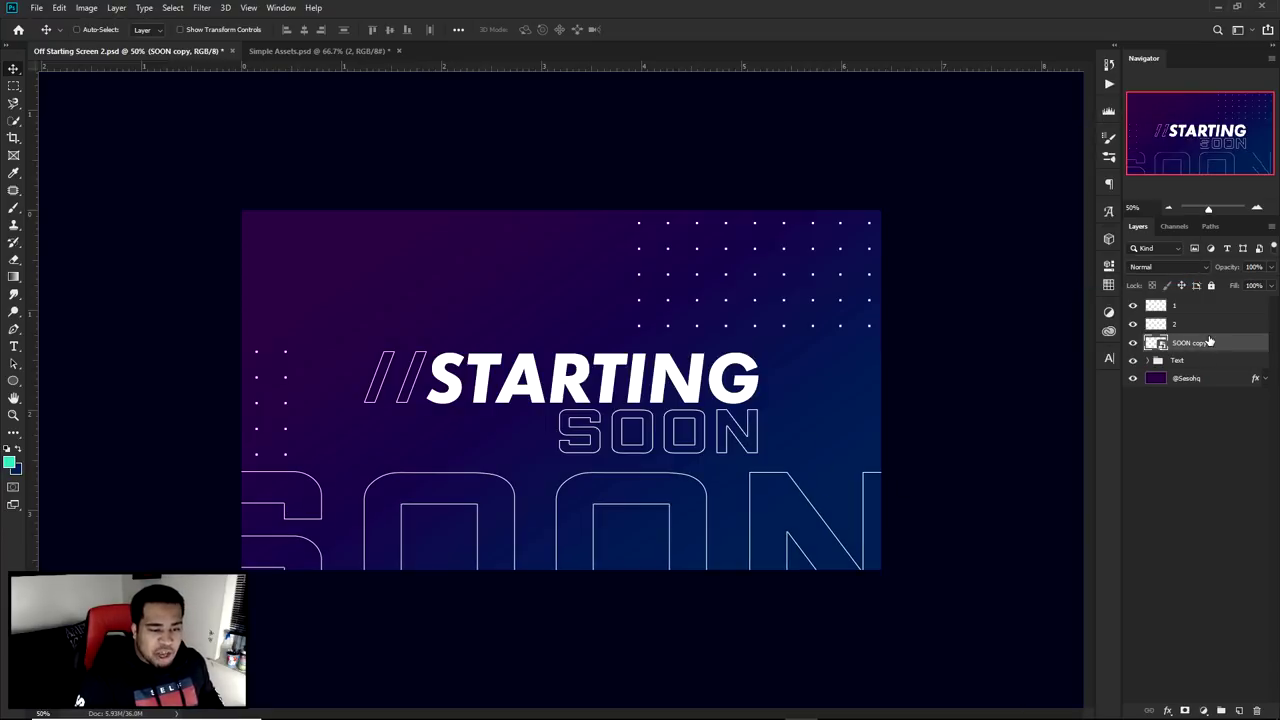
double_click(1160, 344)
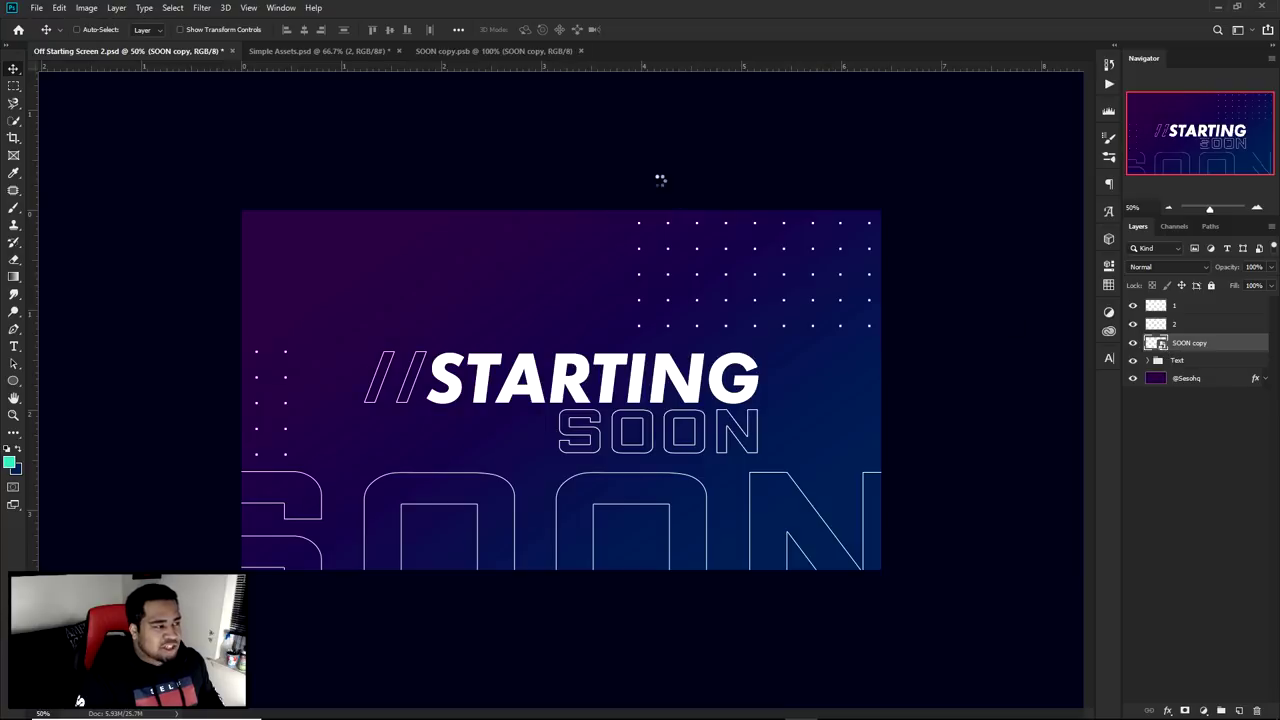
left_click(582, 51)
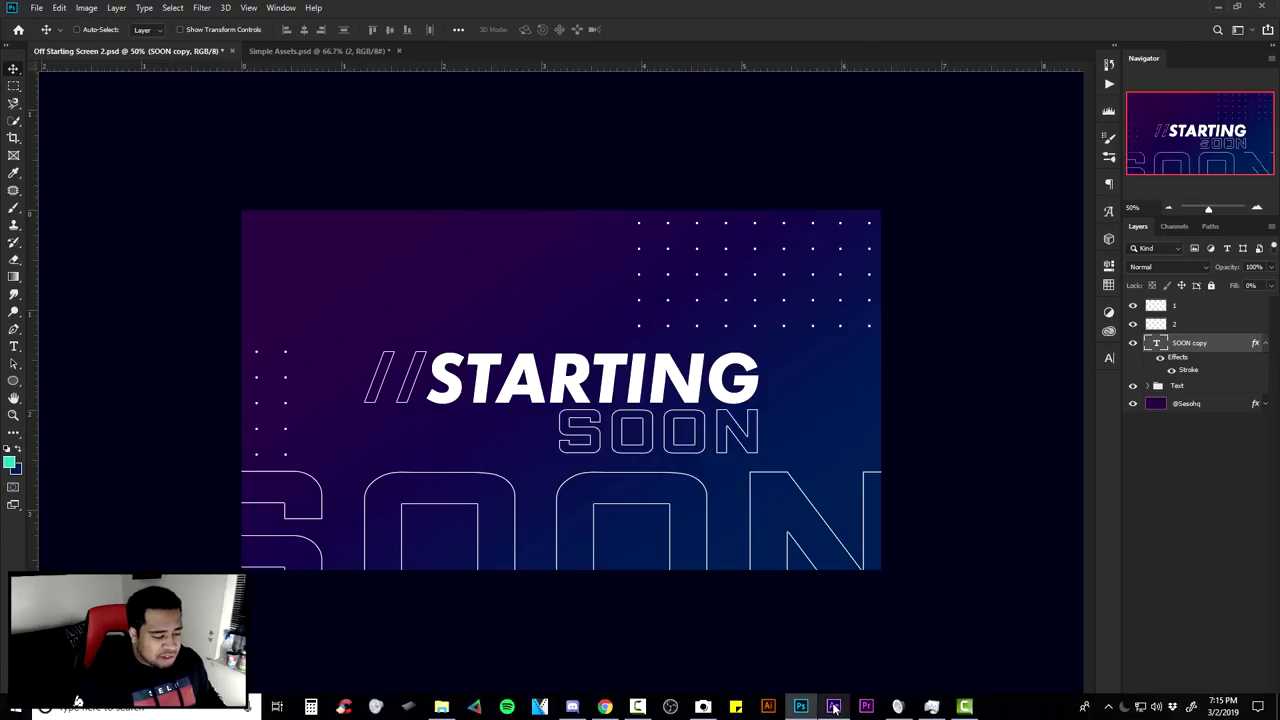
Switch to After Effects and examine the Displacement Map settings on the adjustment layer.
left_click(835, 705)
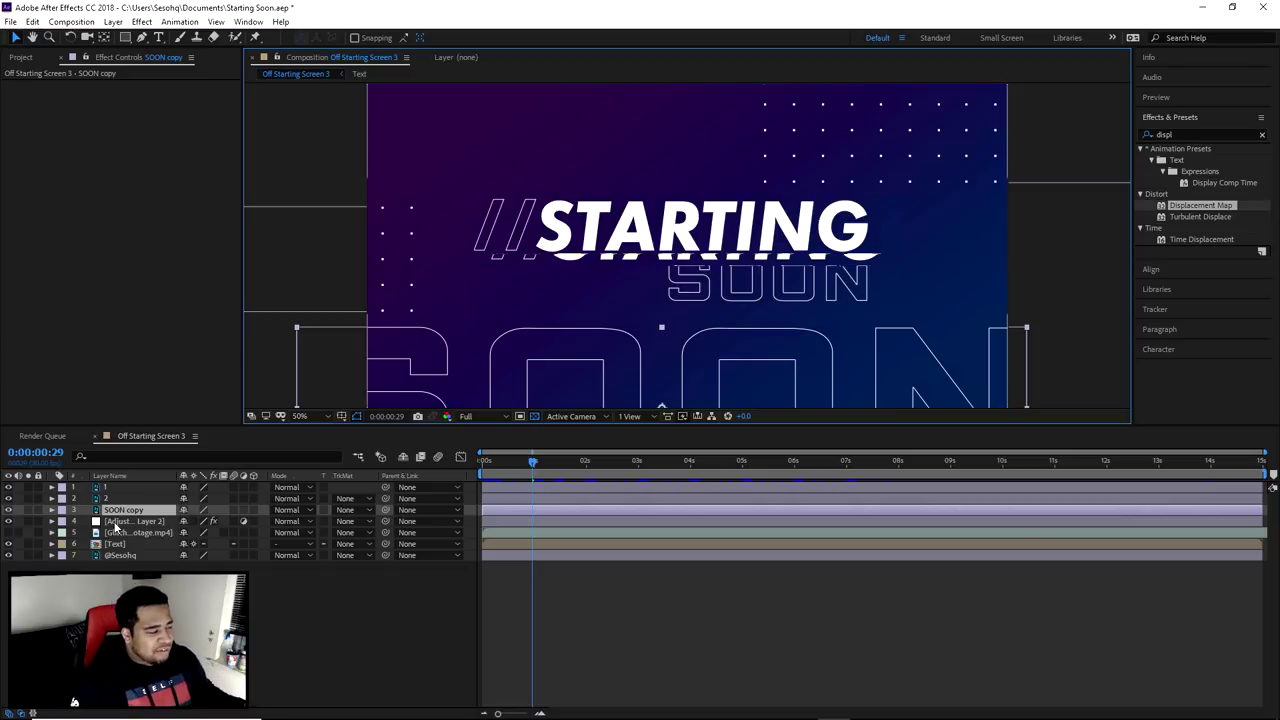
left_click(115, 522)
left_click(62, 89)
left_click(62, 95)
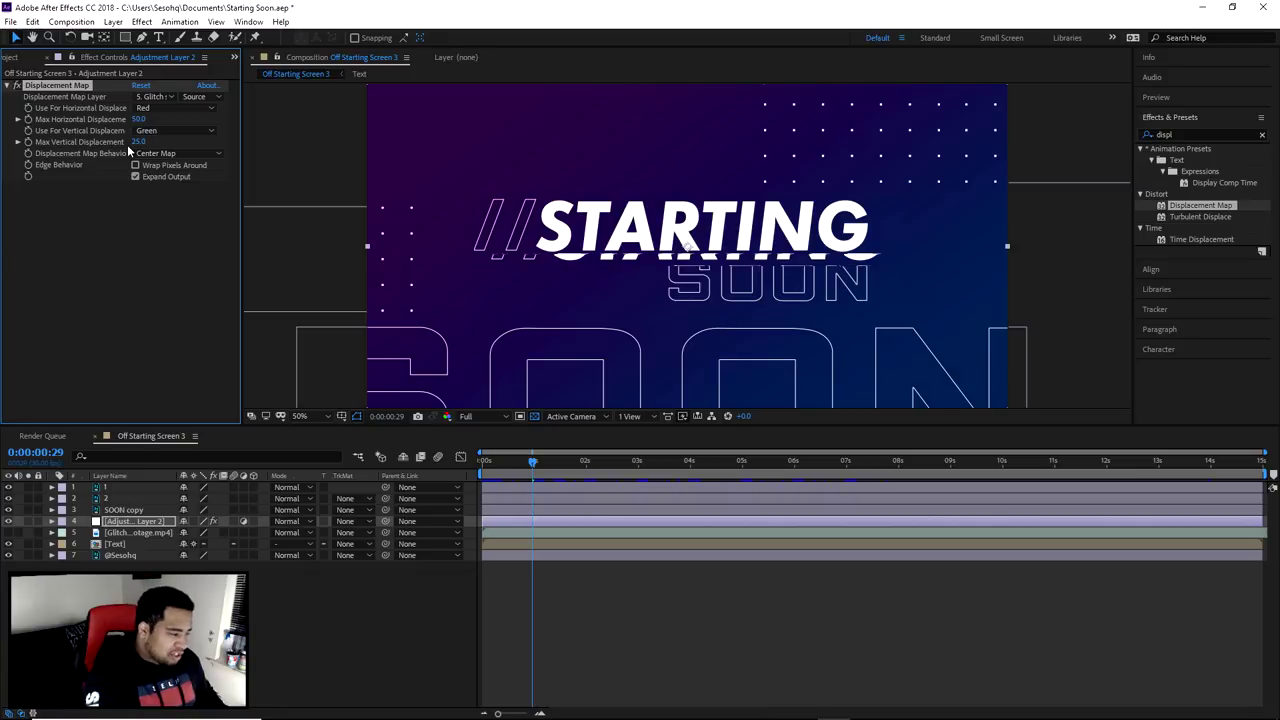
Examine the imported Stroke layer style of the SOON copy layer in the timeline, and collapse the layer.
left_click(125, 510)
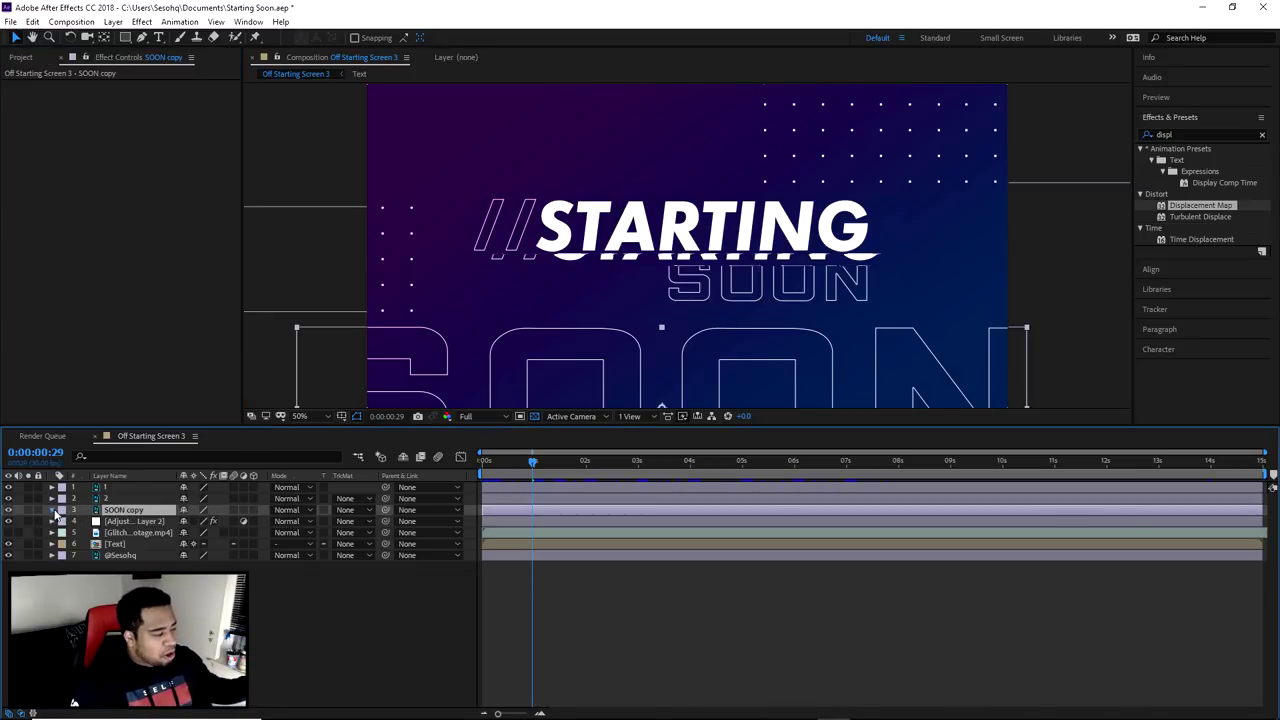
left_click(52, 510)
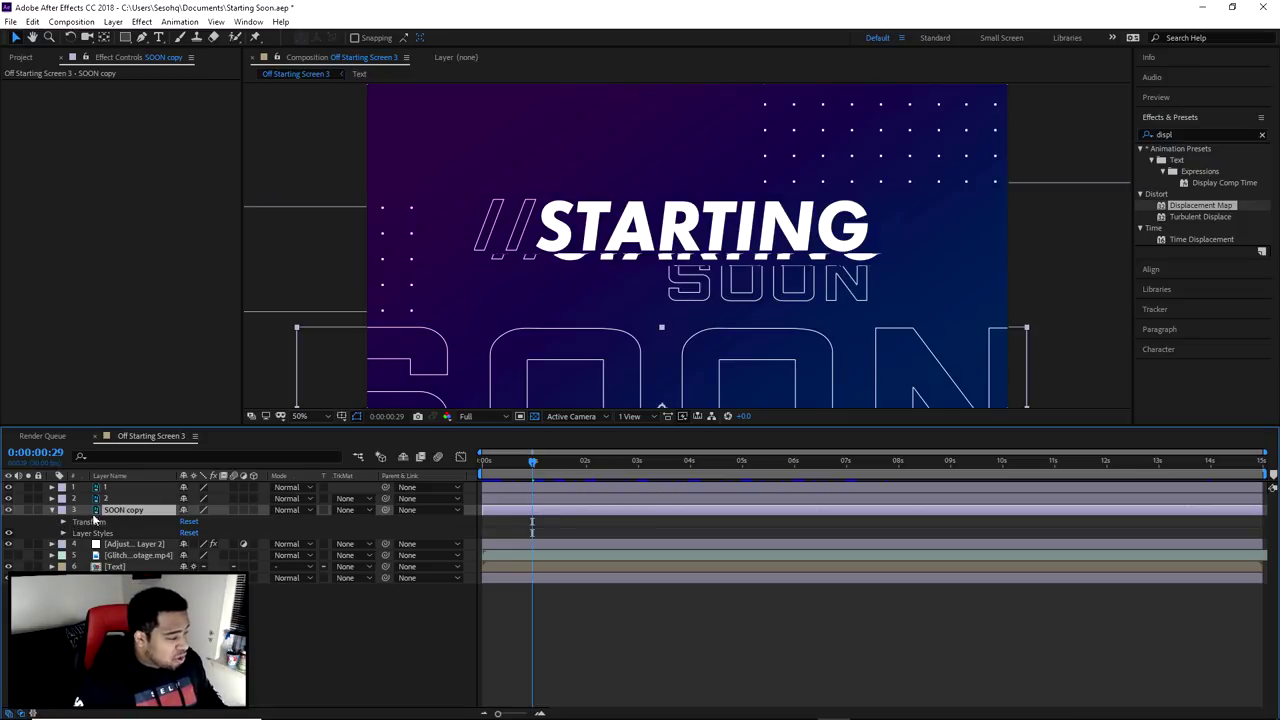
left_click(62, 534)
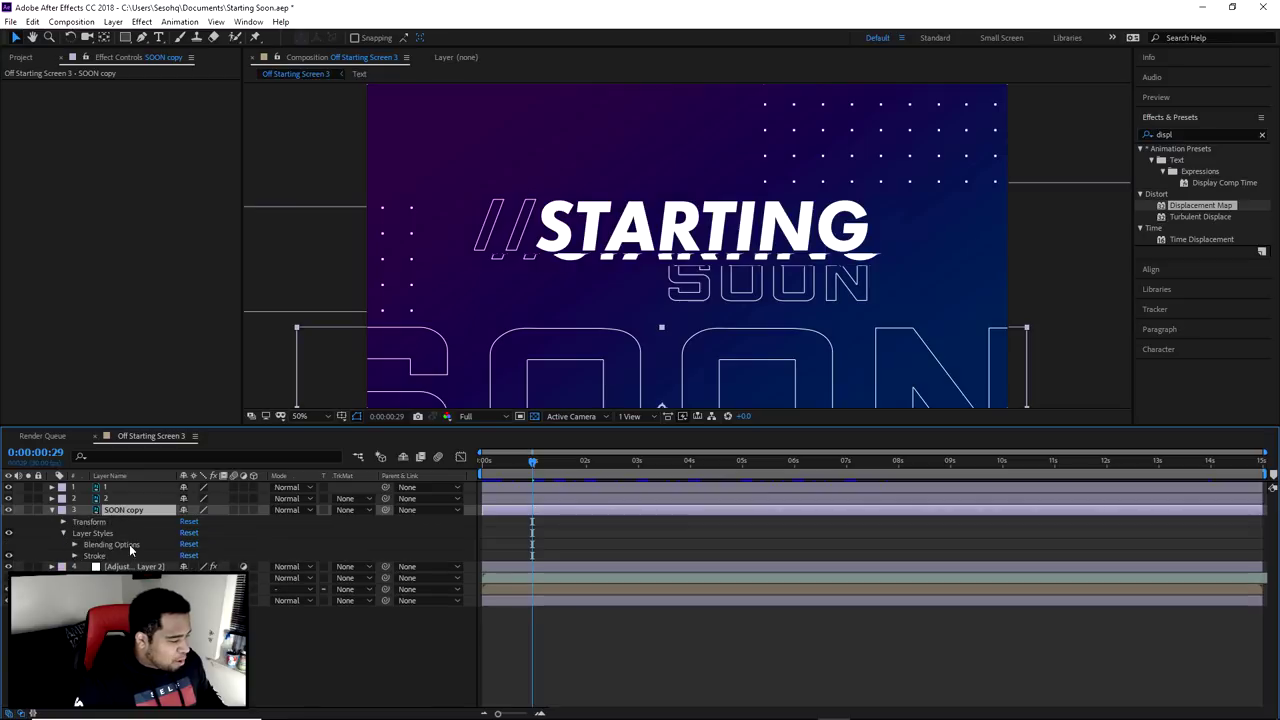
left_click(74, 556)
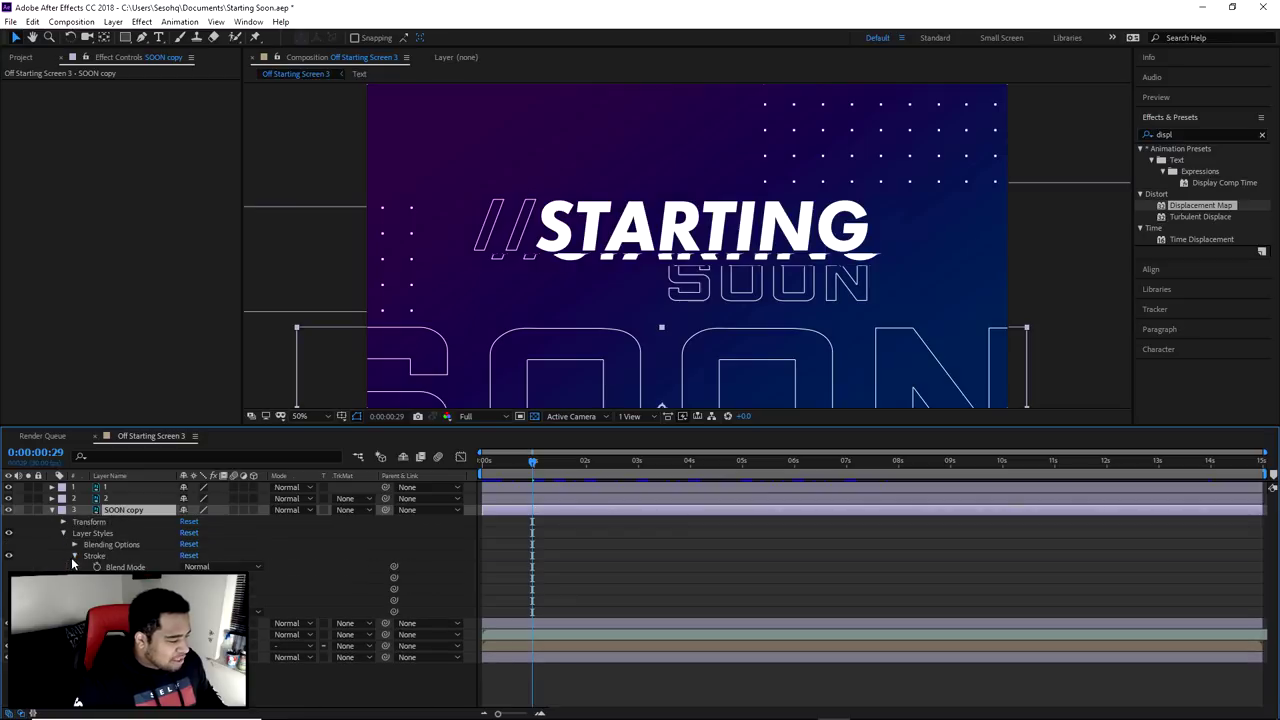
left_click(50, 508)
Split the adjustment layer at 0:00:01:00 and delete the segment before that time.
left_click_drag(535, 464, 533, 463)
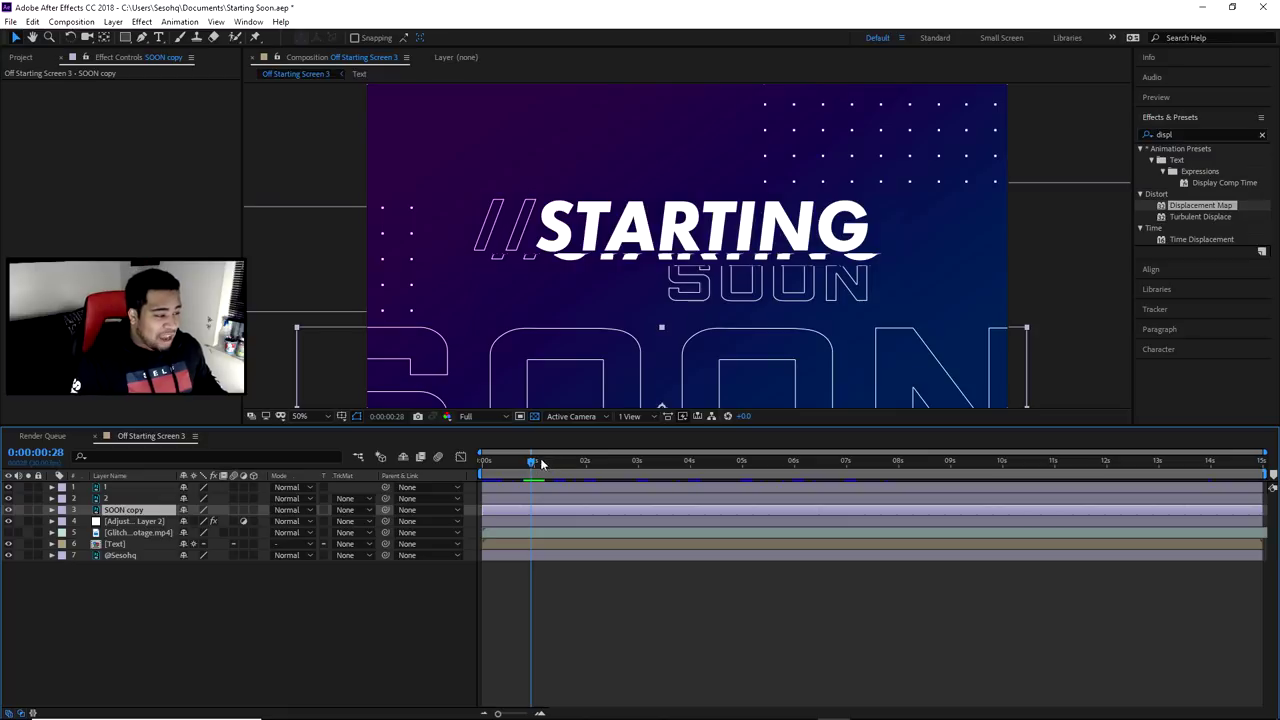
left_click(534, 460)
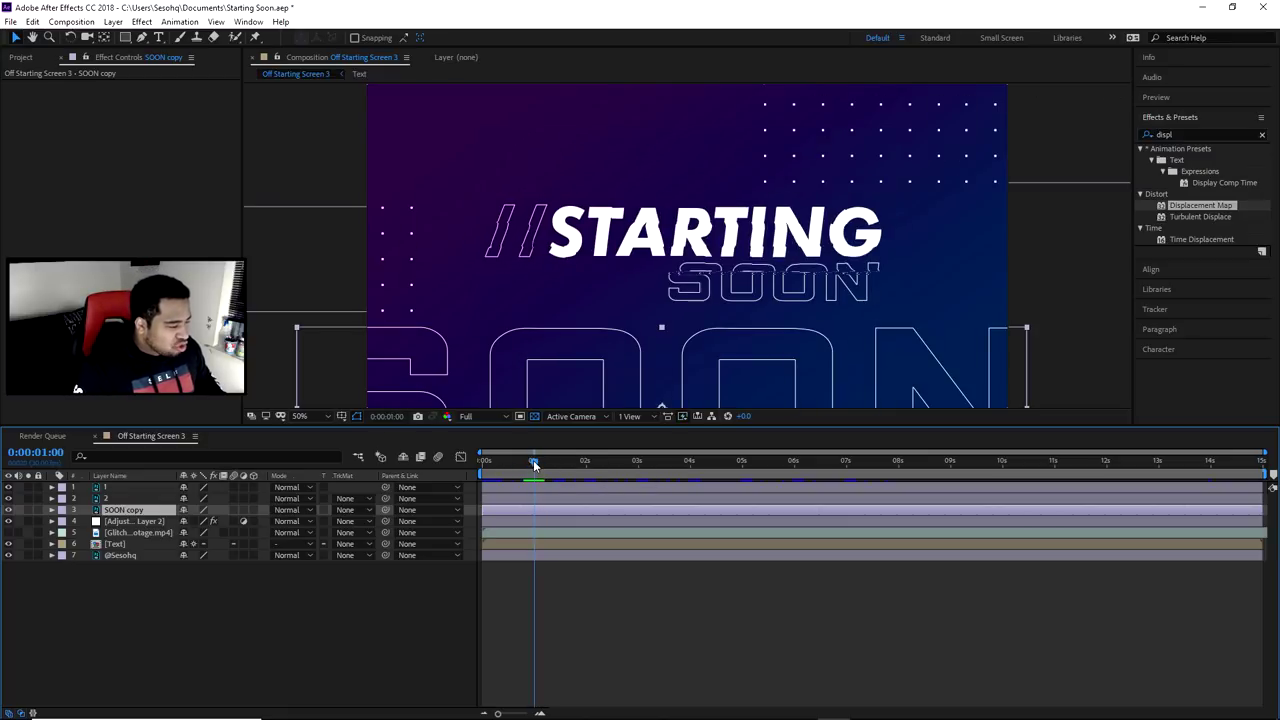
left_click(105, 522)
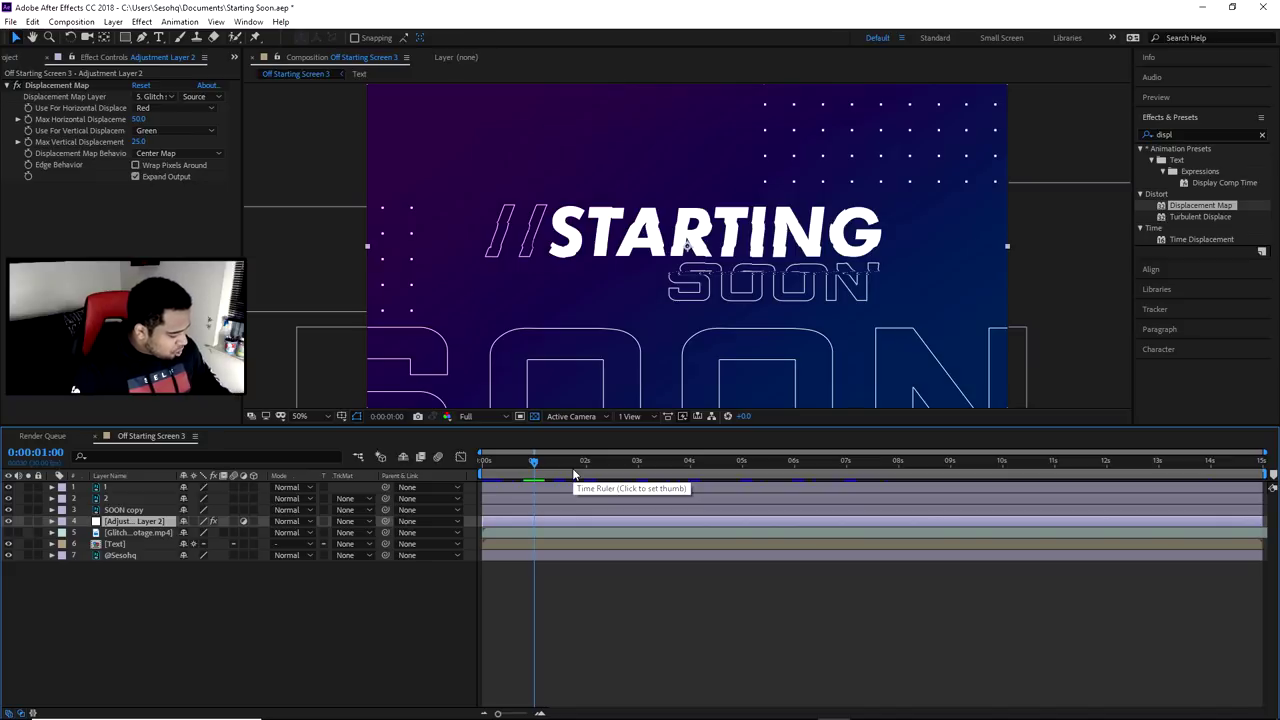
key("ctrl+shift+d")
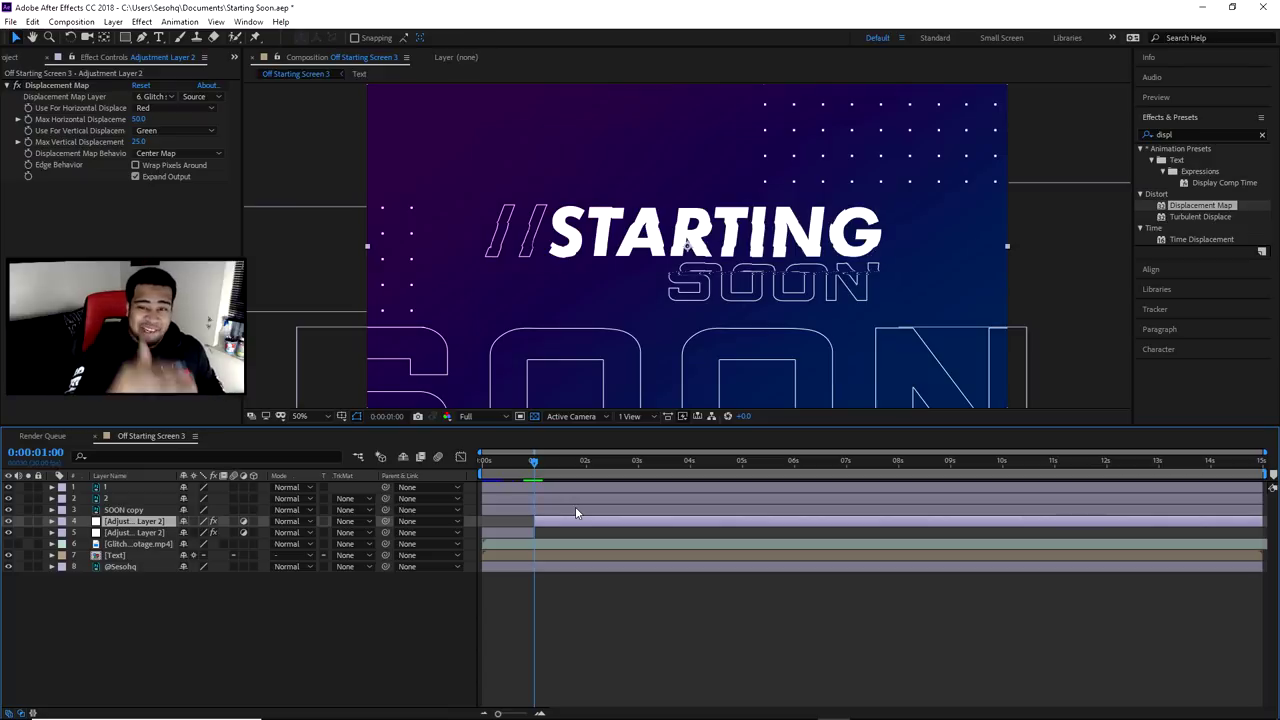
left_click(522, 534)
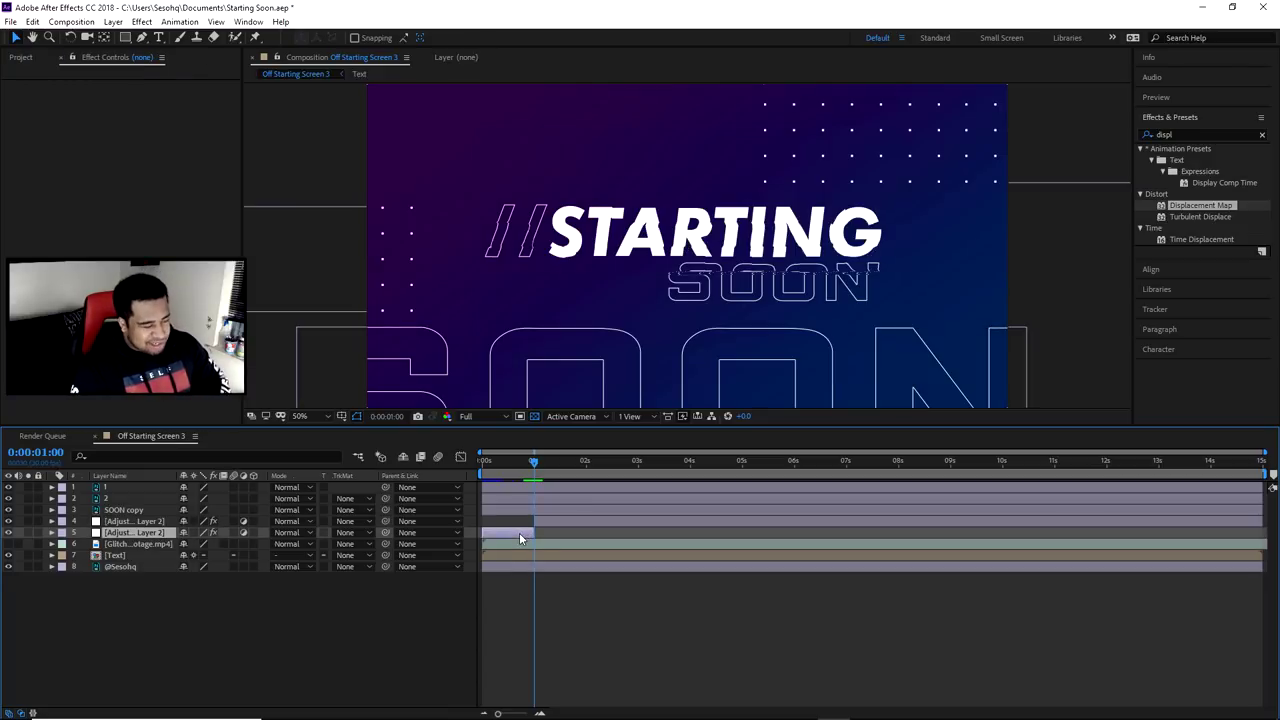
key("Delete")
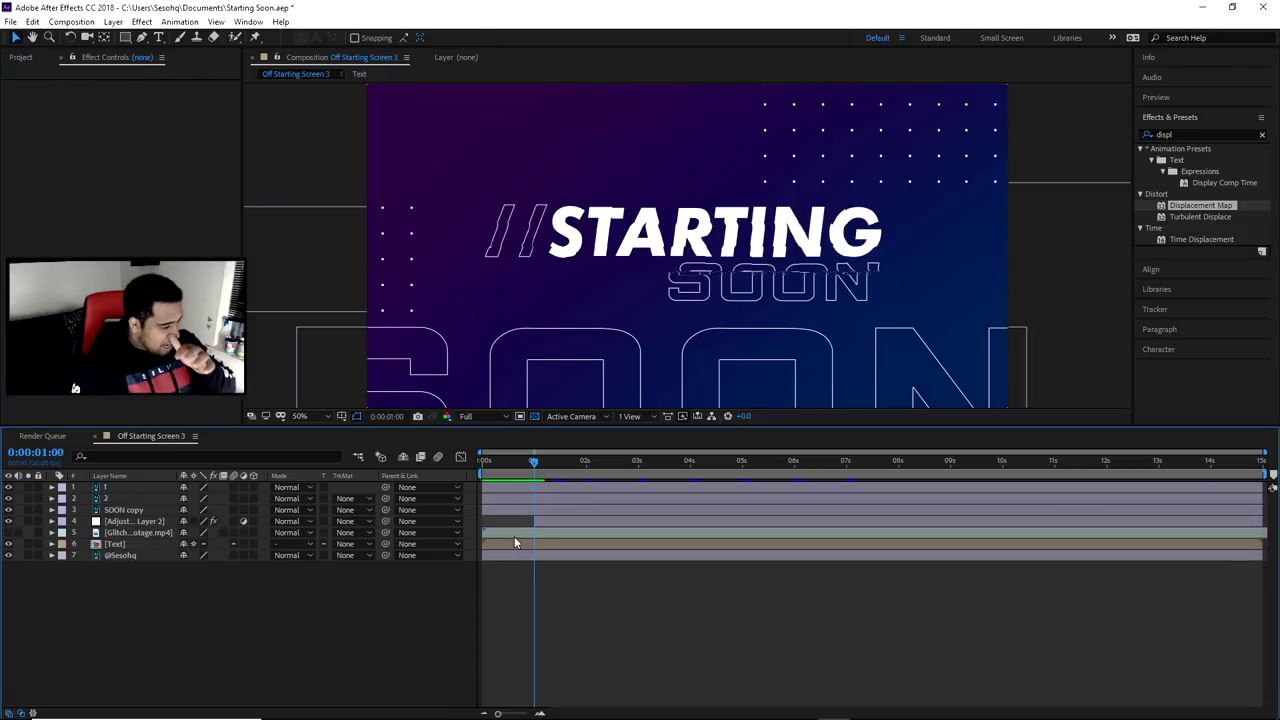
Move the current time to 0:00:01:21 and select the adjustment layer.
left_click(543, 462)
left_click_drag(544, 461, 571, 459)
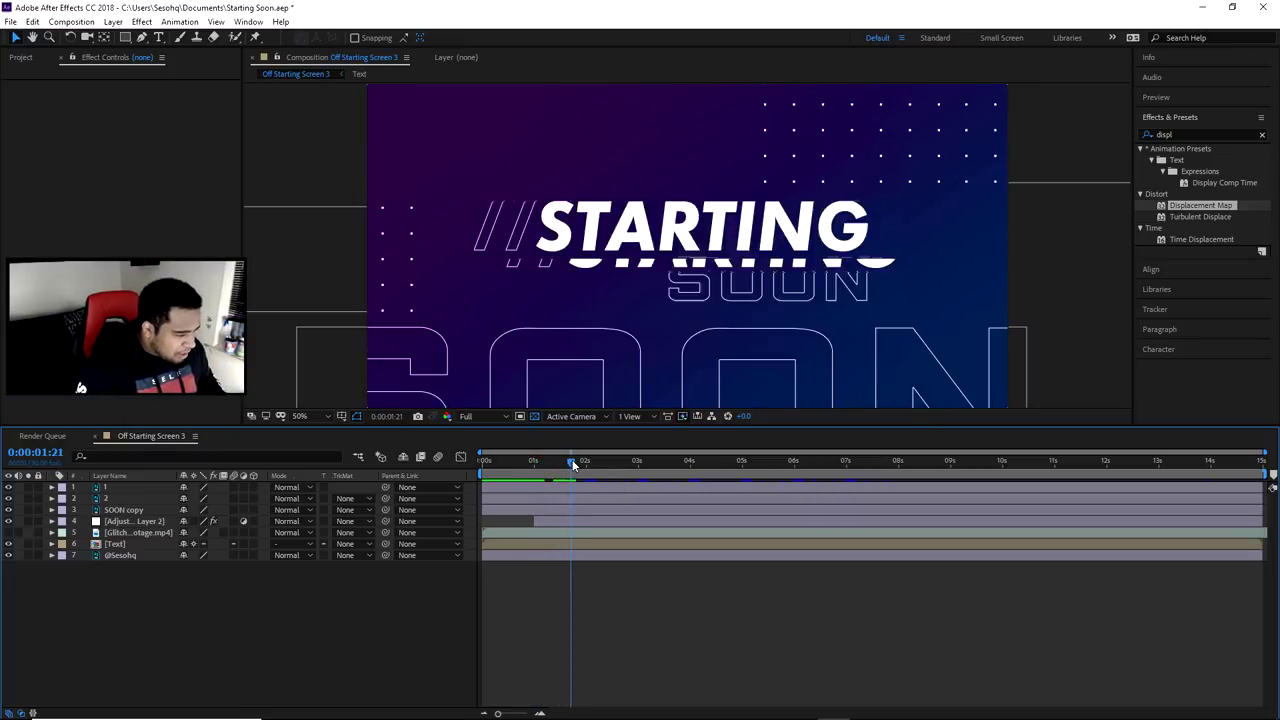
left_click(545, 521)
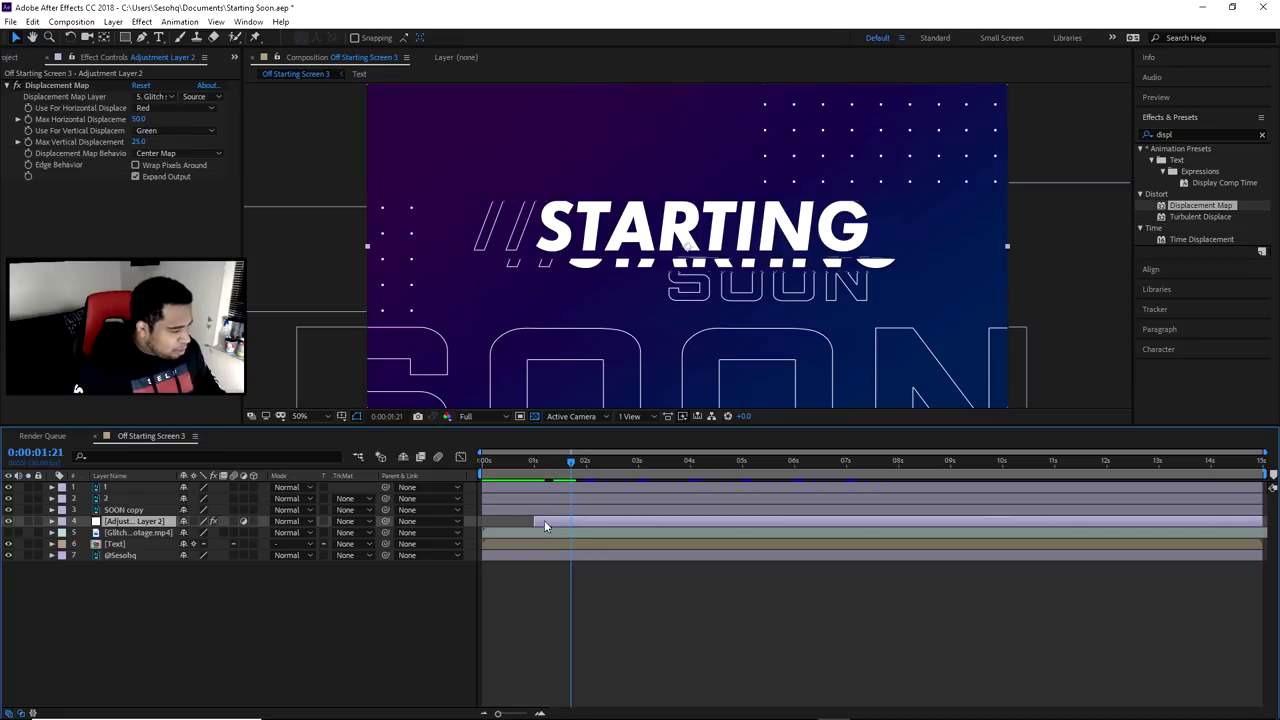
left_click(637, 628)
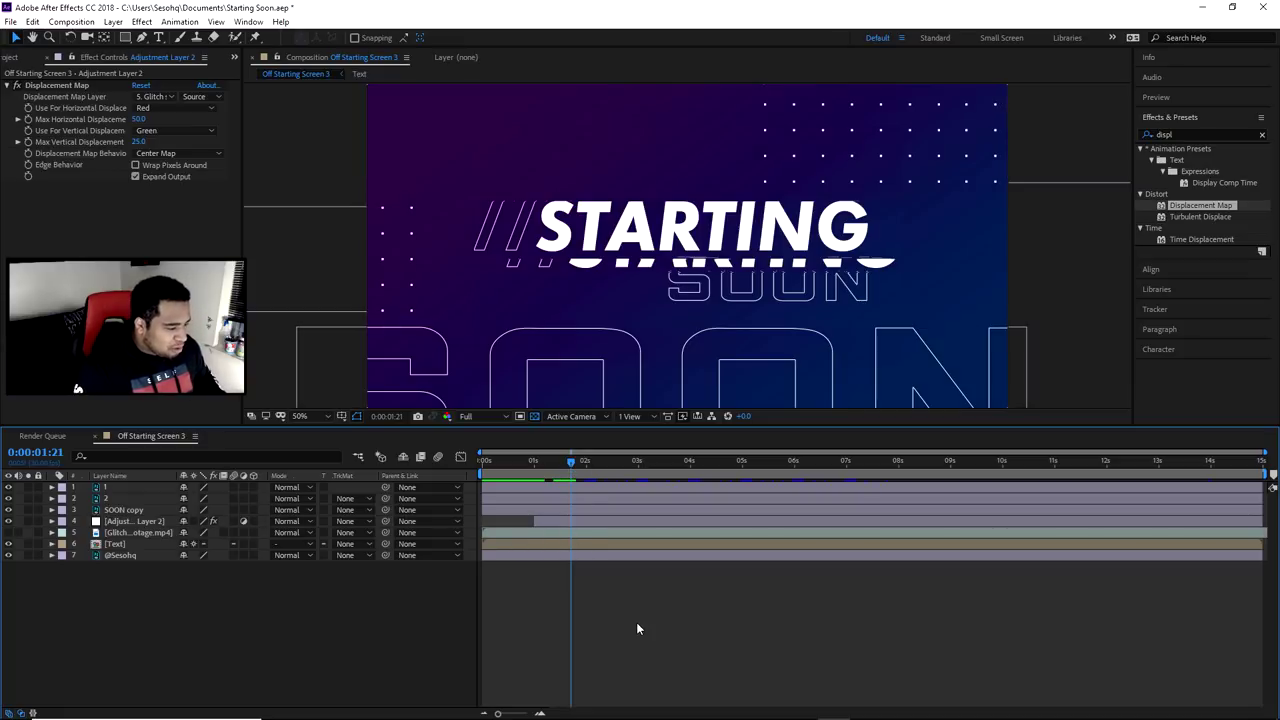
key("ctrl+shift+d")
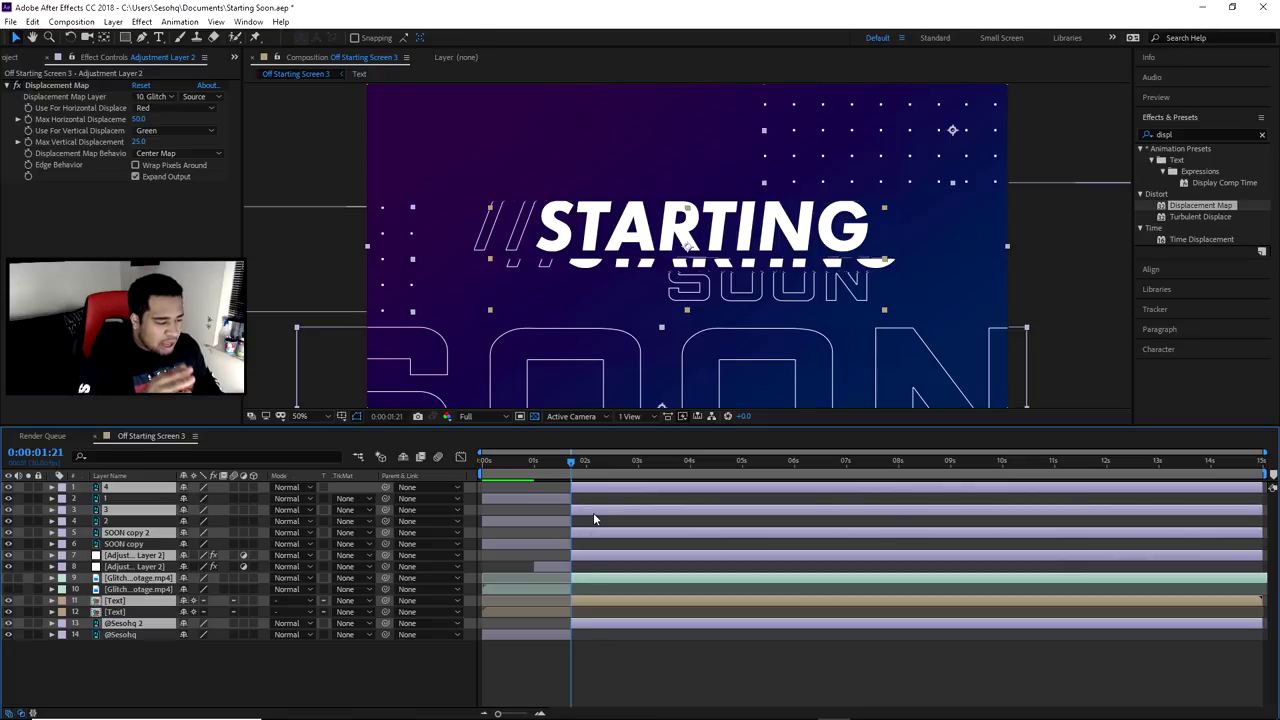
key("ctrl+z")
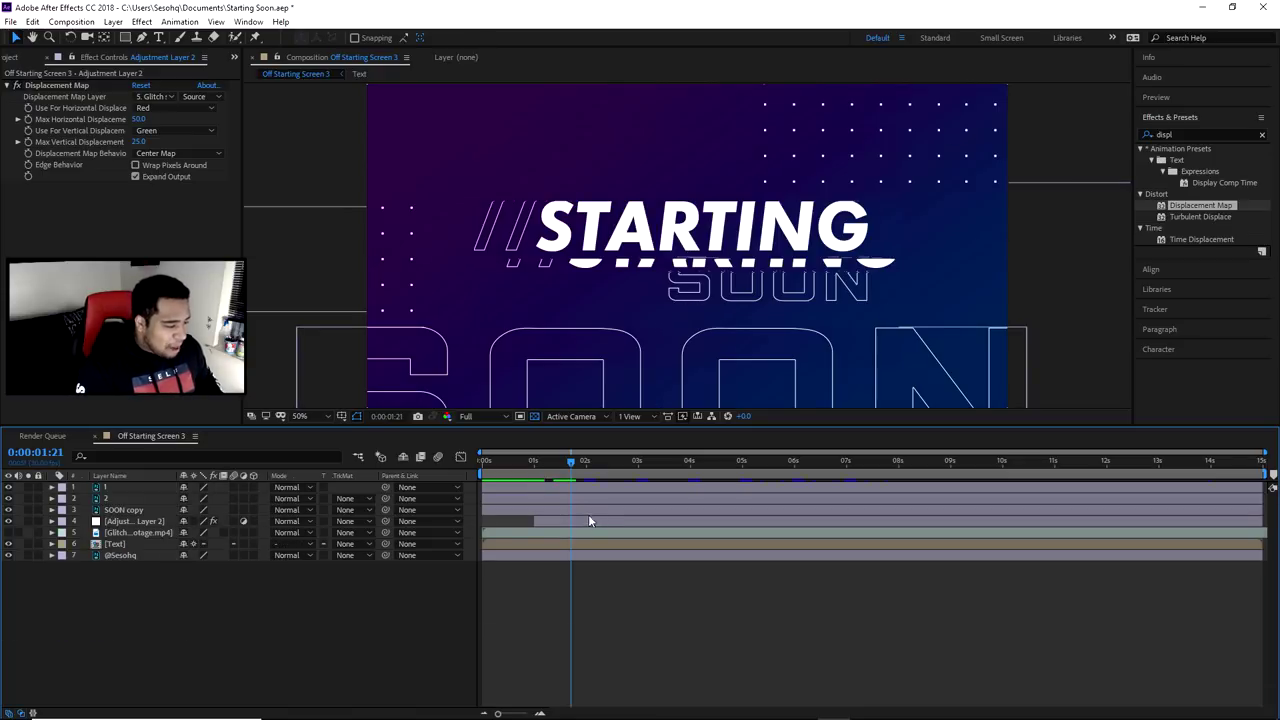
Split only the adjustment layer at 0:00:01:21 and hide its later segment, previewing the composition from the start.
left_click(578, 521)
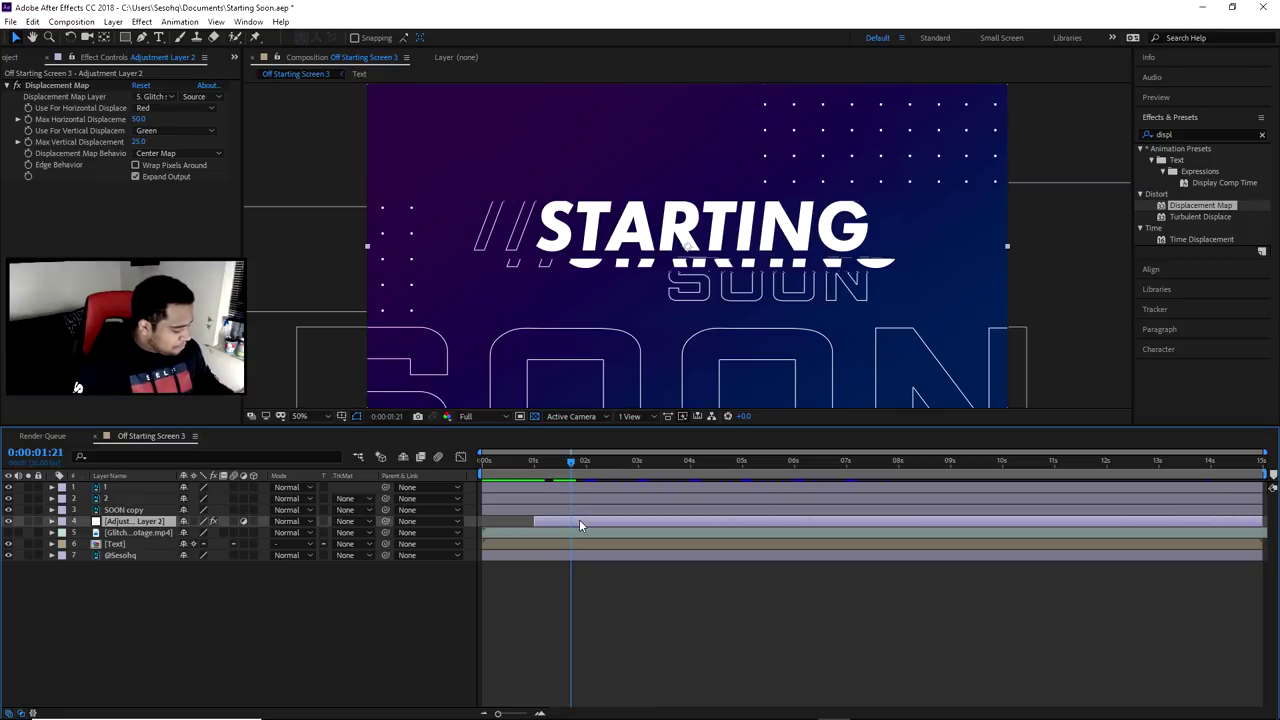
key("ctrl+shift+d")
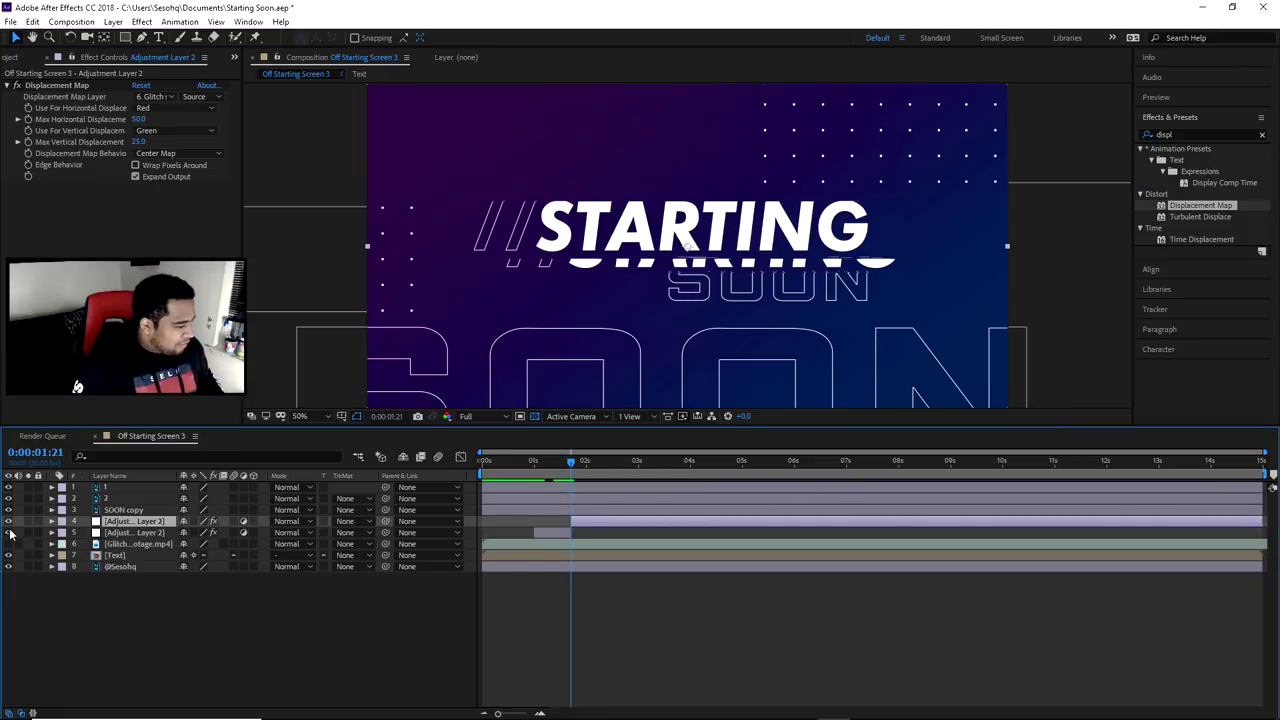
left_click_drag(573, 467, 438, 461)
key("space")
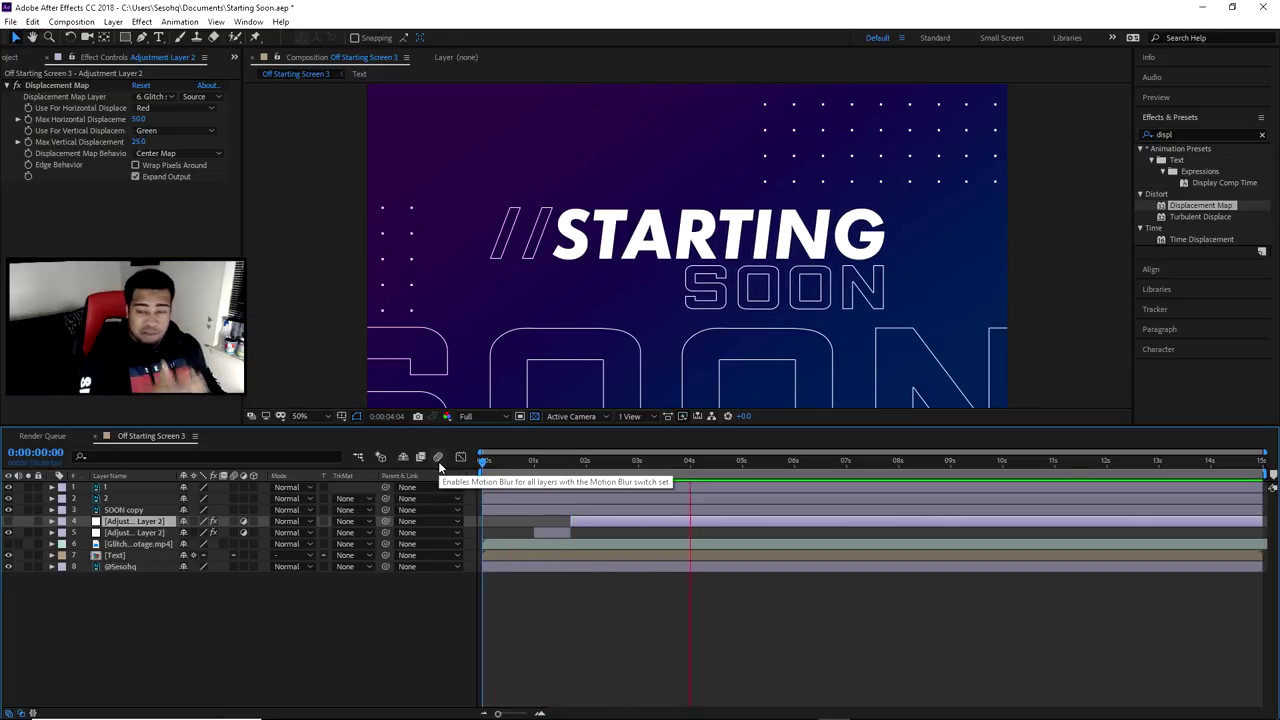
Show the hidden adjustment-layer segment again, split it at 0:00:03:16, and delete its part before that time.
key("space")
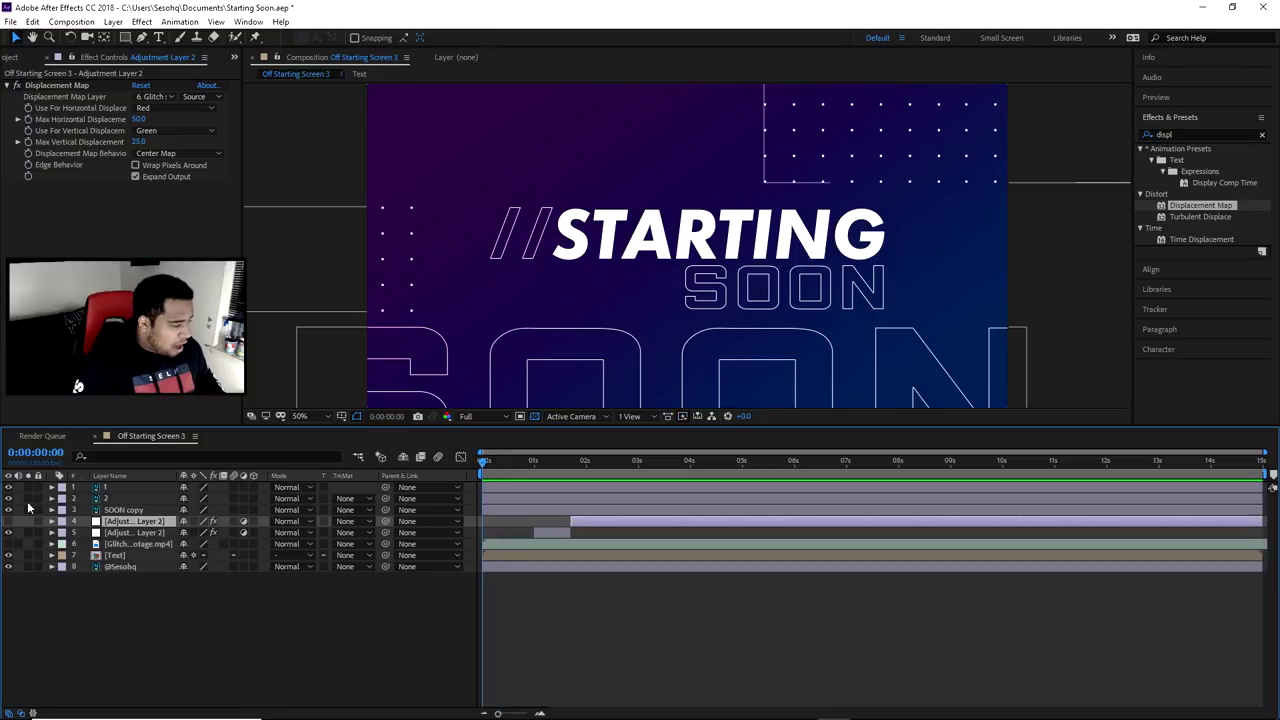
left_click(8, 521)
left_click_drag(548, 458, 666, 469)
key("ctrl+shift+d")
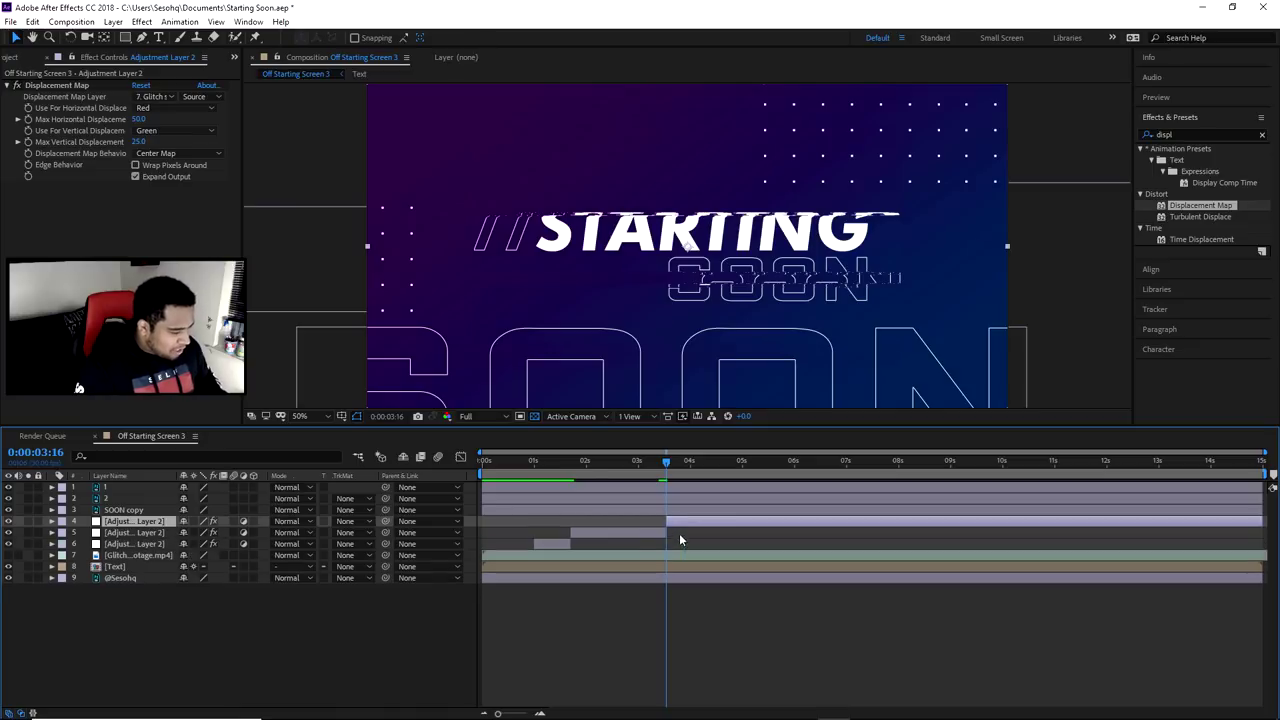
left_click(634, 532)
key("Delete")
Split the remaining long adjustment-layer segment at 0:00:04:25.
left_click(714, 465)
left_click_drag(714, 467, 735, 463)
left_click(746, 521)
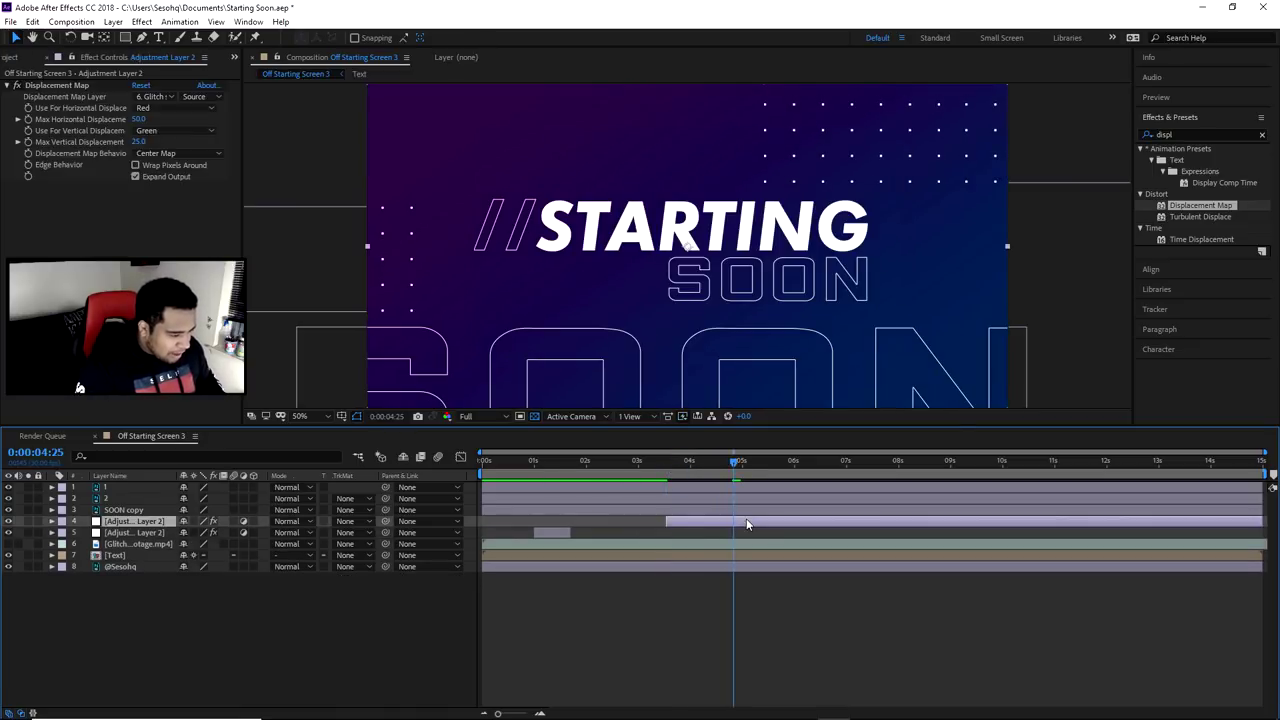
key("ctrl+shift+d")
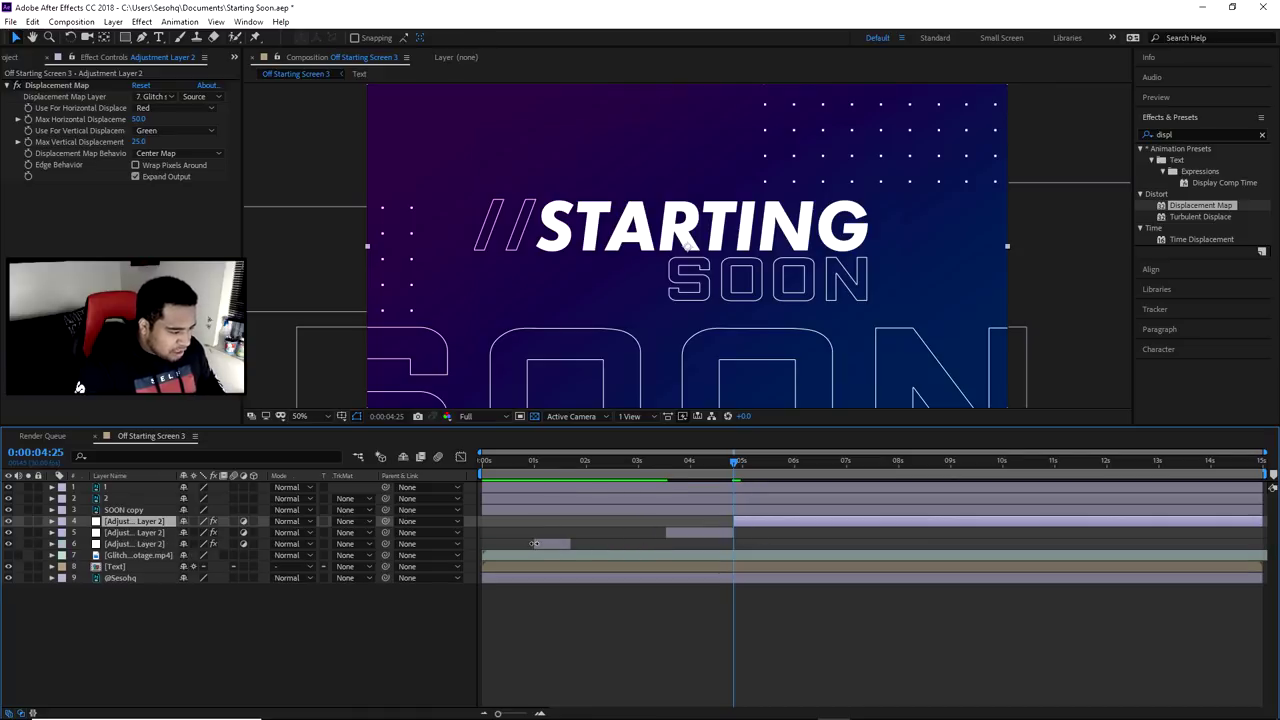
Split the last adjustment-layer segment at 0:00:06:12 and delete the piece between 0:00:04:25 and that time.
left_click_drag(798, 474, 816, 476)
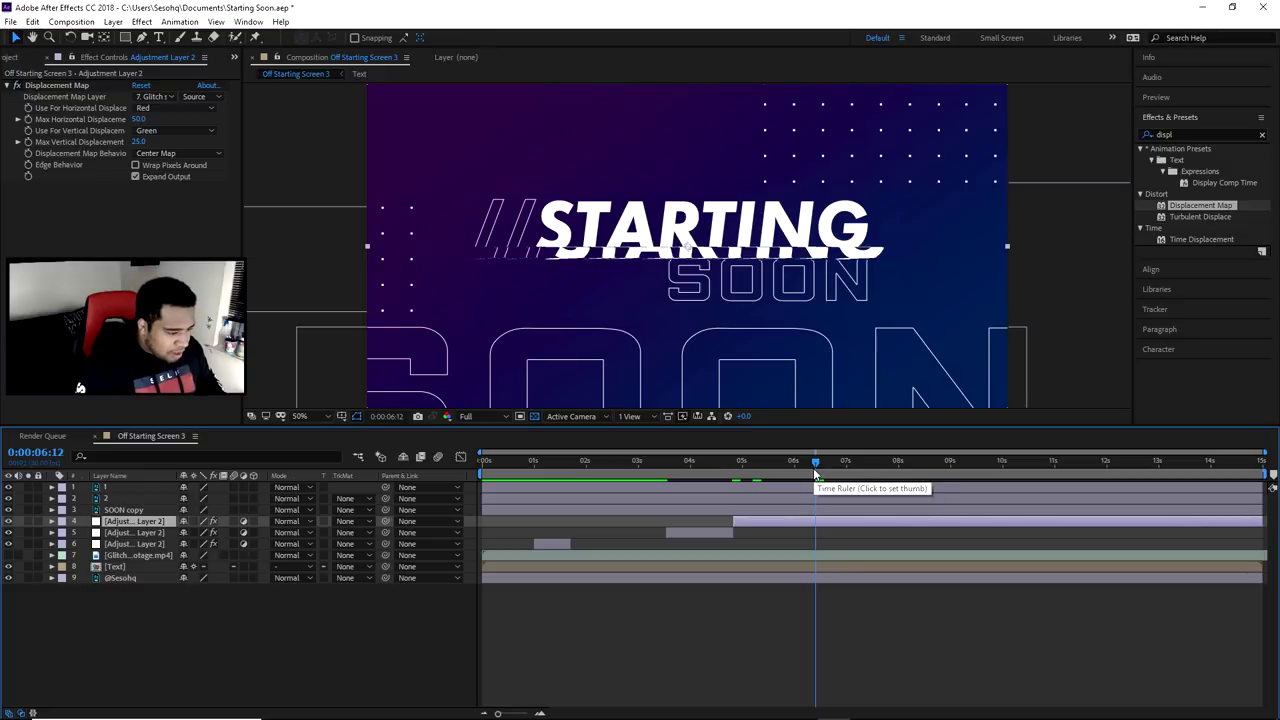
key("ctrl+shift+d")
left_click(795, 532)
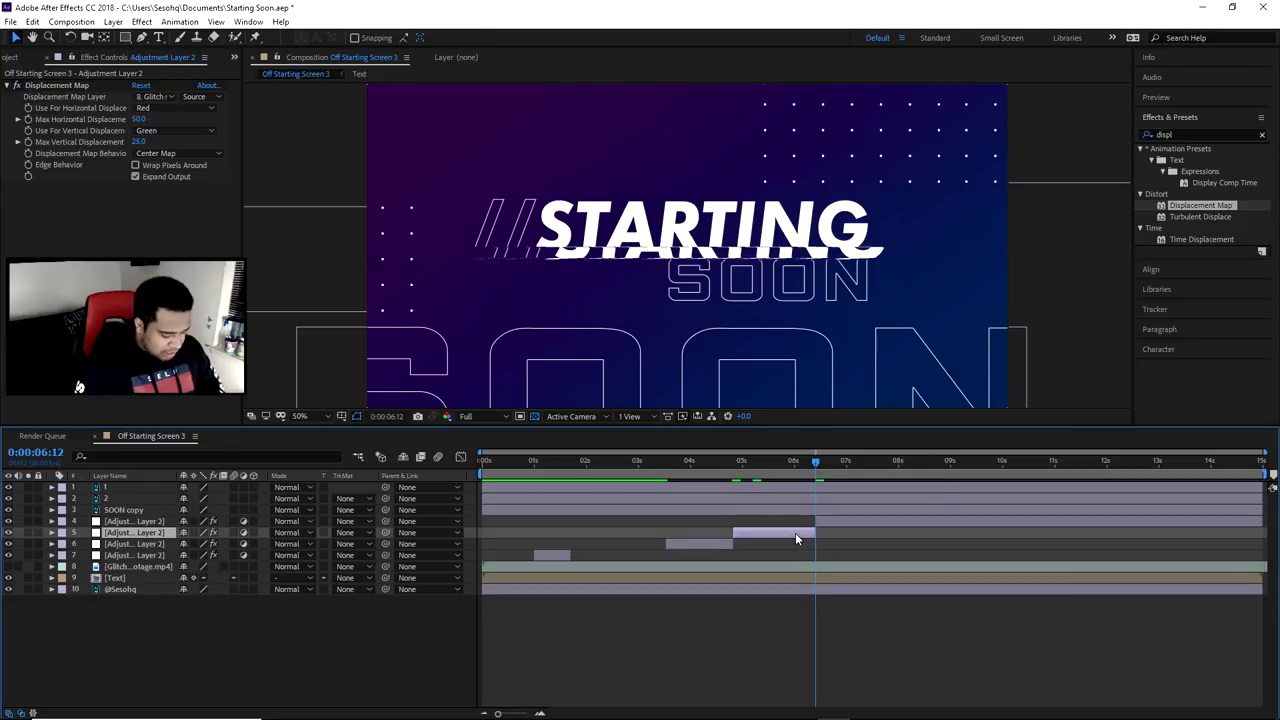
key("Delete")
Split the last adjustment-layer segment at 0:00:06:26.
left_click_drag(830, 474, 843, 476)
left_click(851, 521)
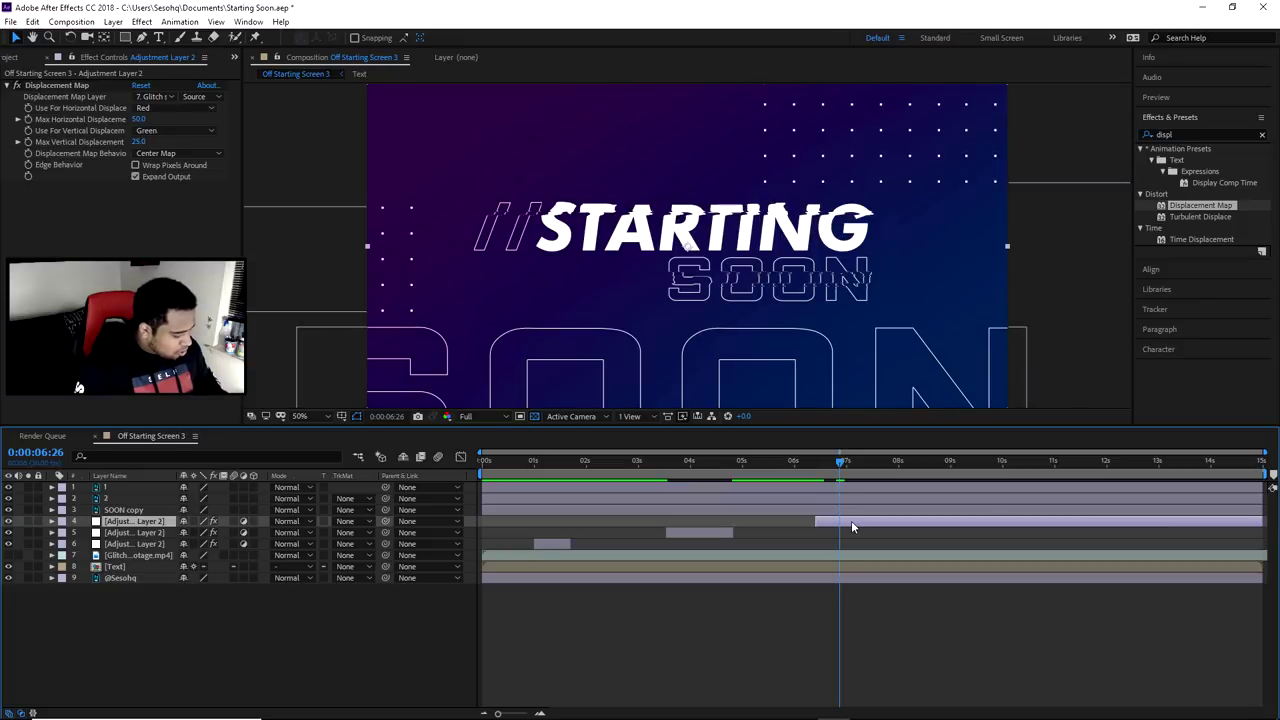
key("ctrl+shift+d")
Split the last adjustment-layer segment at 0:00:08:25 and delete the piece between 0:00:06:26 and that time.
left_click_drag(842, 460, 943, 467)
key("ctrl+shift+d")
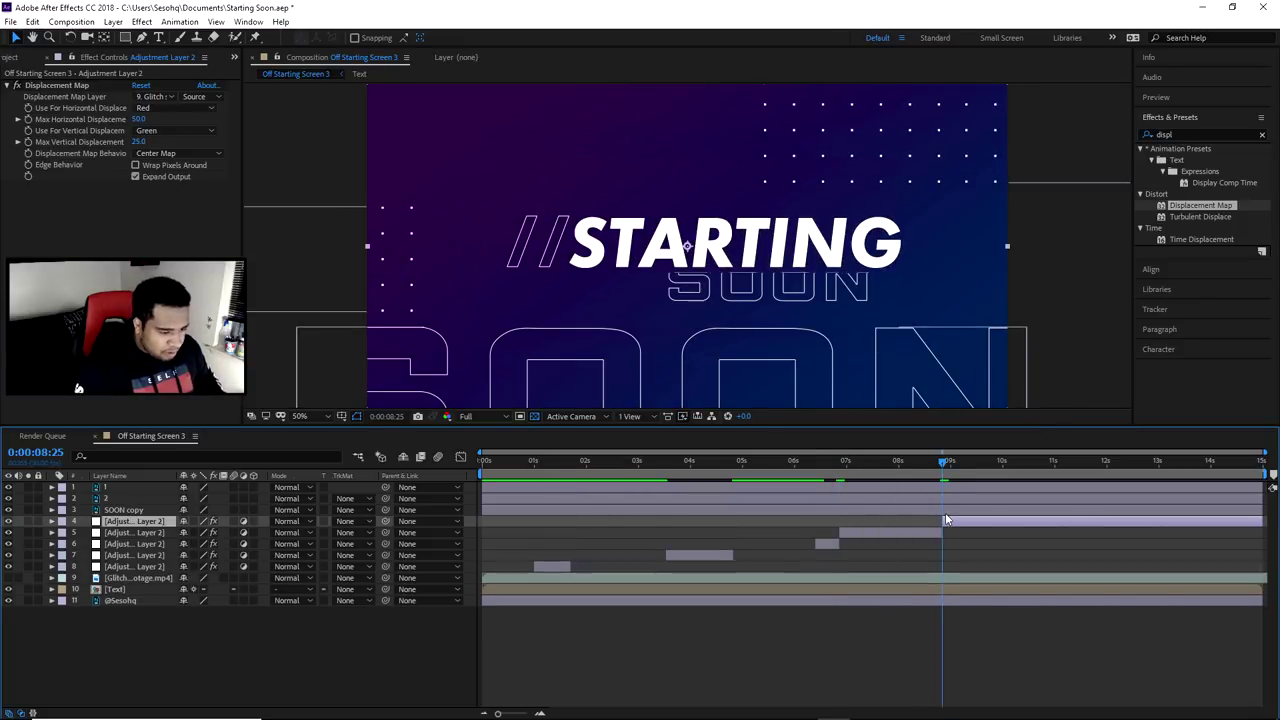
left_click(919, 530)
key("Delete")
Trim the end of the last adjustment-layer segment to 0:00:10:01.
left_click(946, 462)
left_click_drag(948, 464, 1005, 462)
left_click(1017, 525)
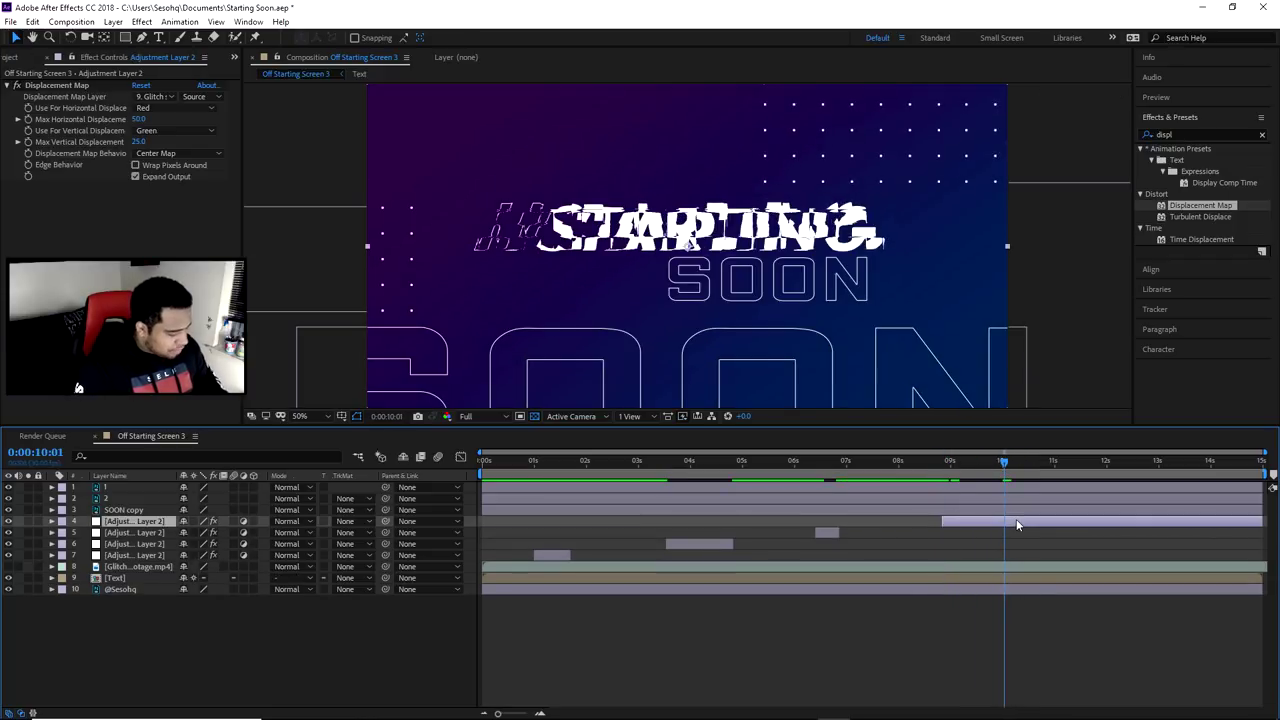
key("alt+]")
Preview the composition from the start to check the timing of the glitch segments.
left_click(512, 463)
left_click_drag(512, 467, 487, 463)
key("Home")
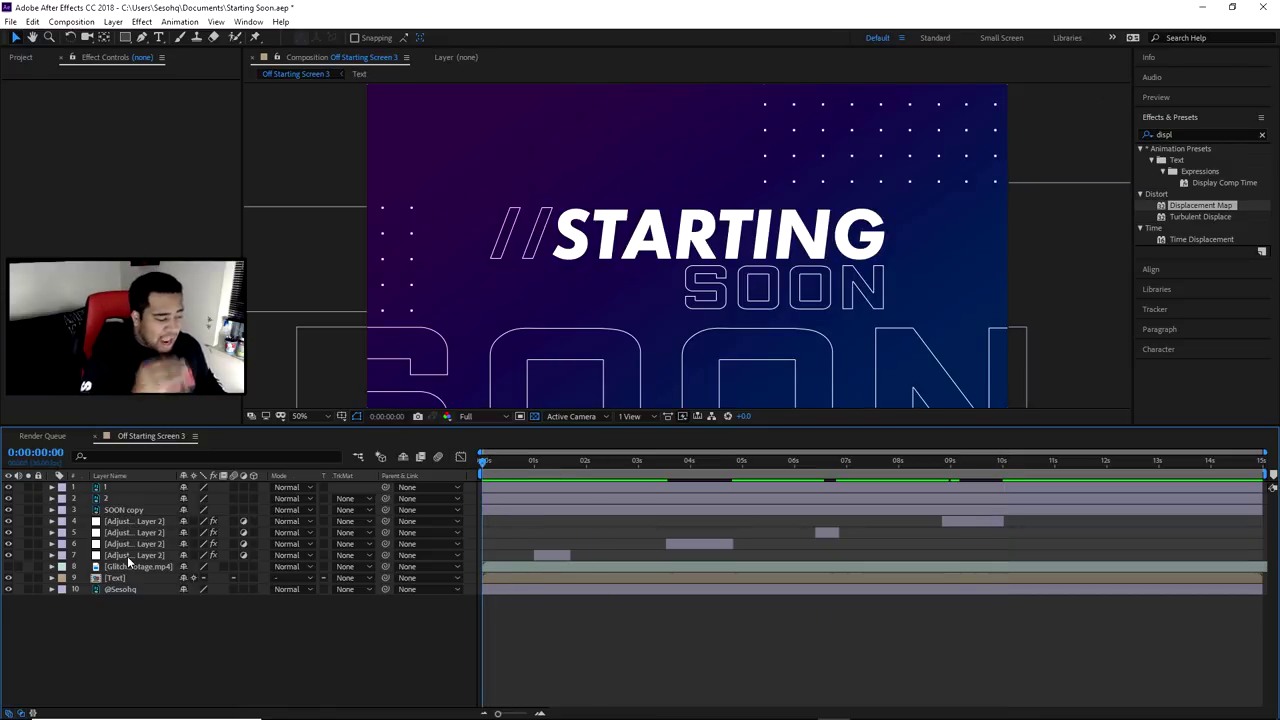
key("space")
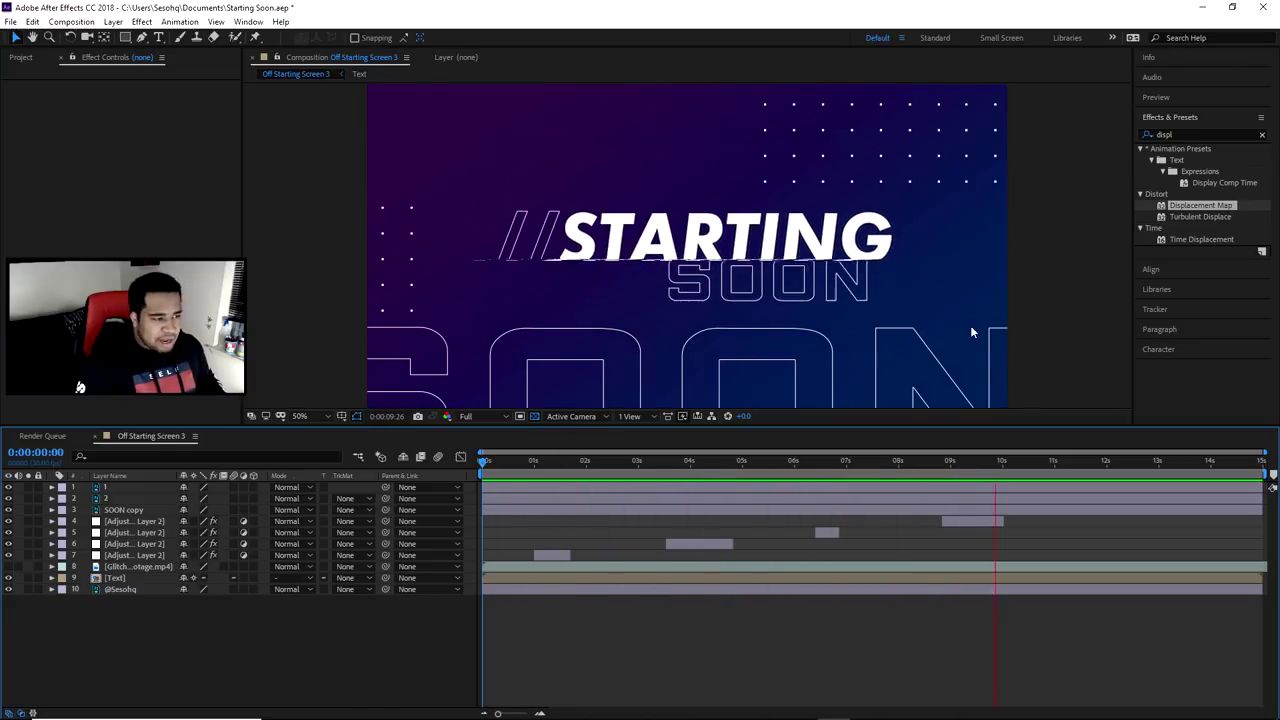
key("space")
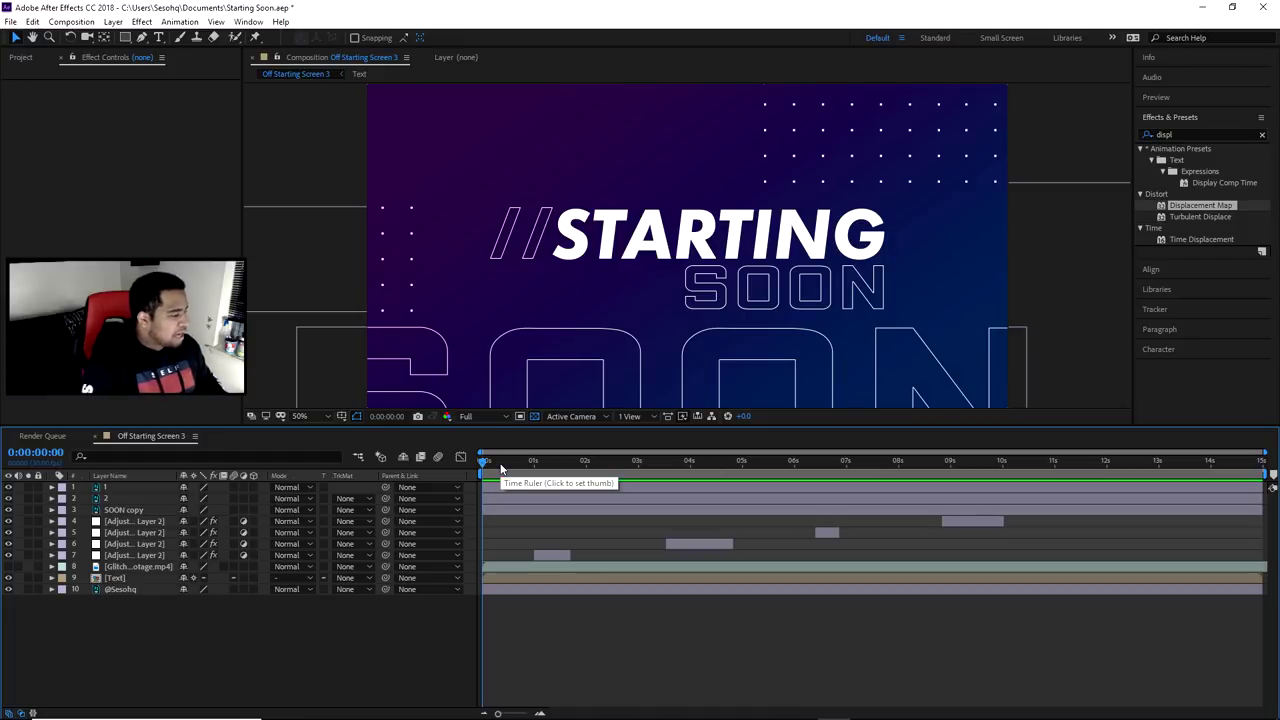
Examine the SOON copy, glitch footage and top adjustment layers, switching the SOON copy's visibility off and on.
left_click(125, 510)
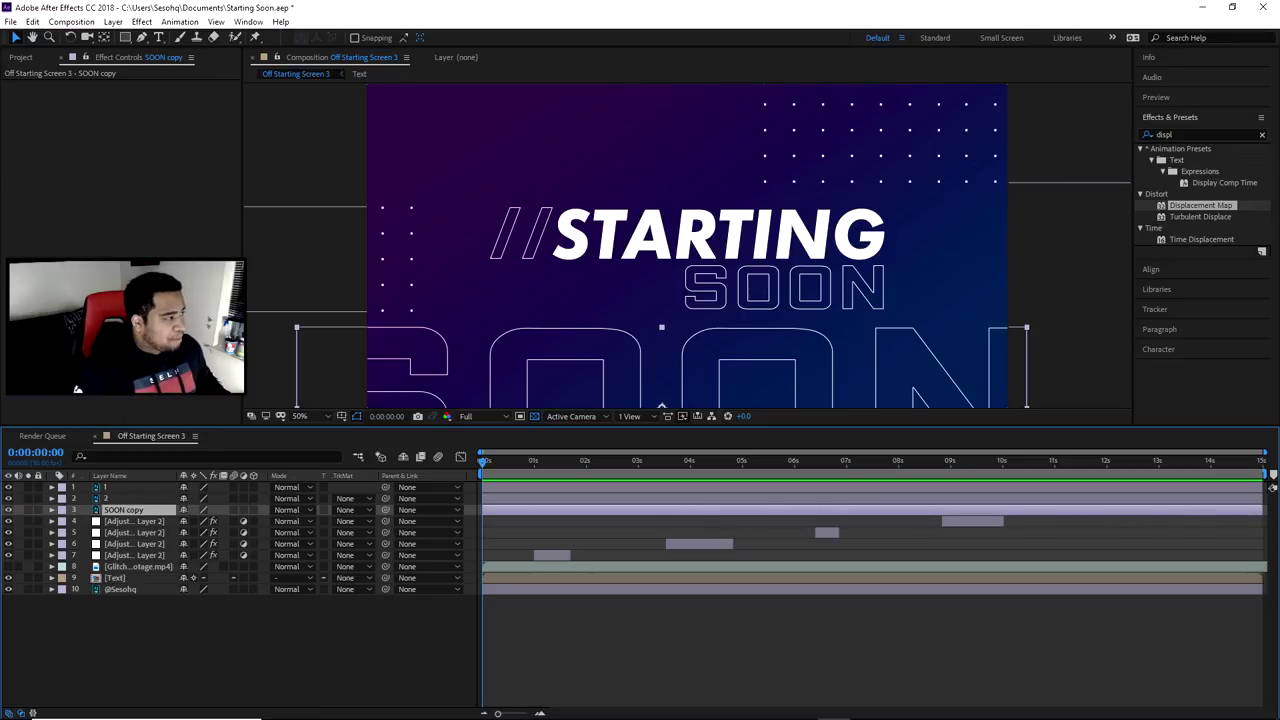
left_click(10, 510)
left_click(10, 510)
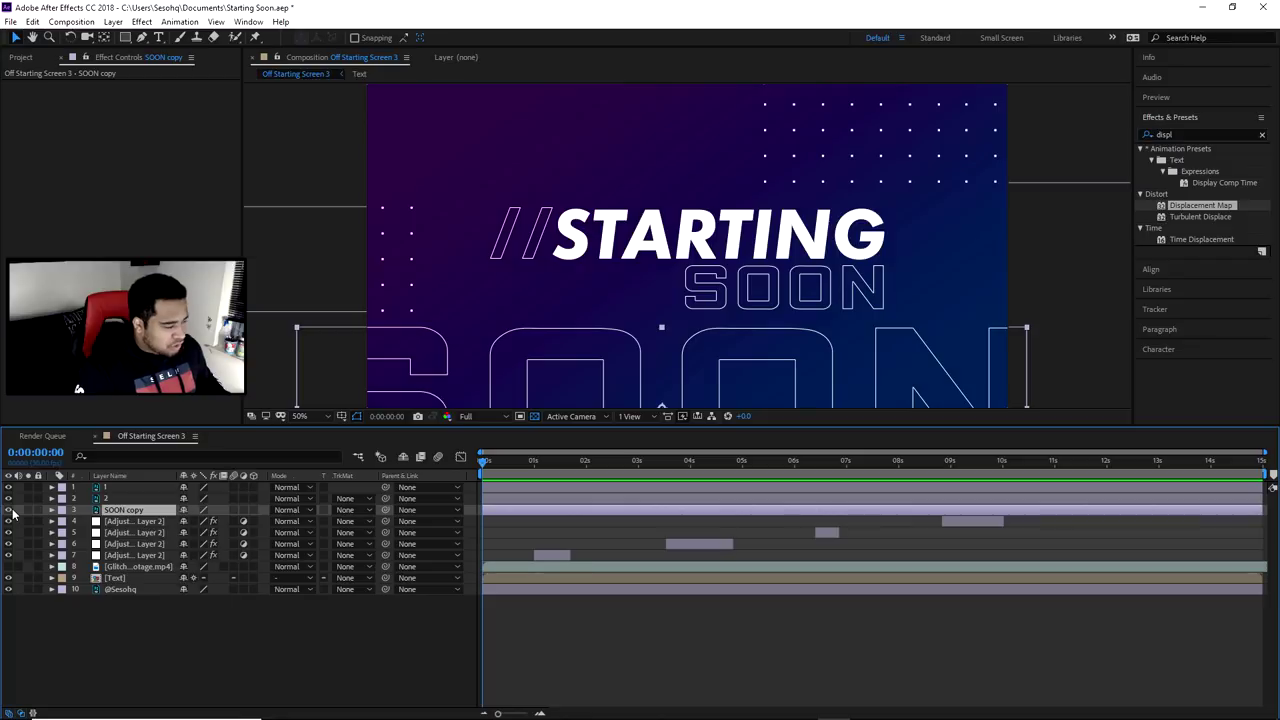
left_click(165, 566)
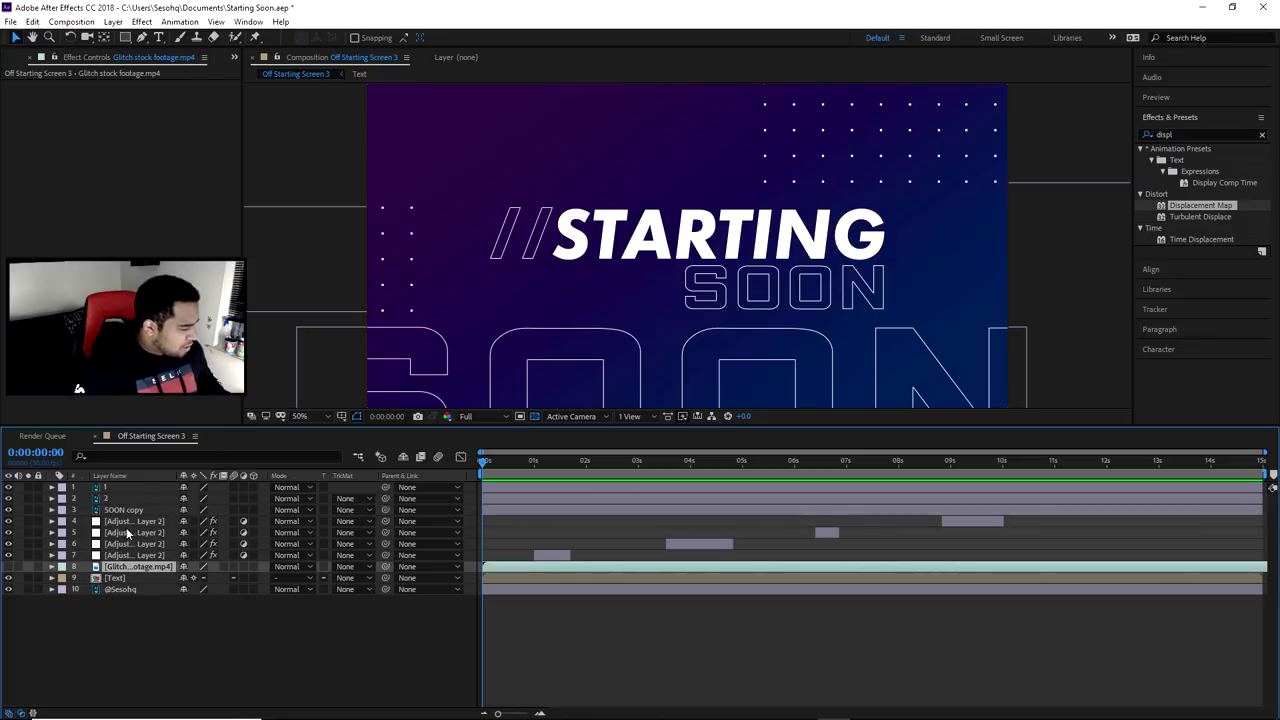
left_click(126, 524)
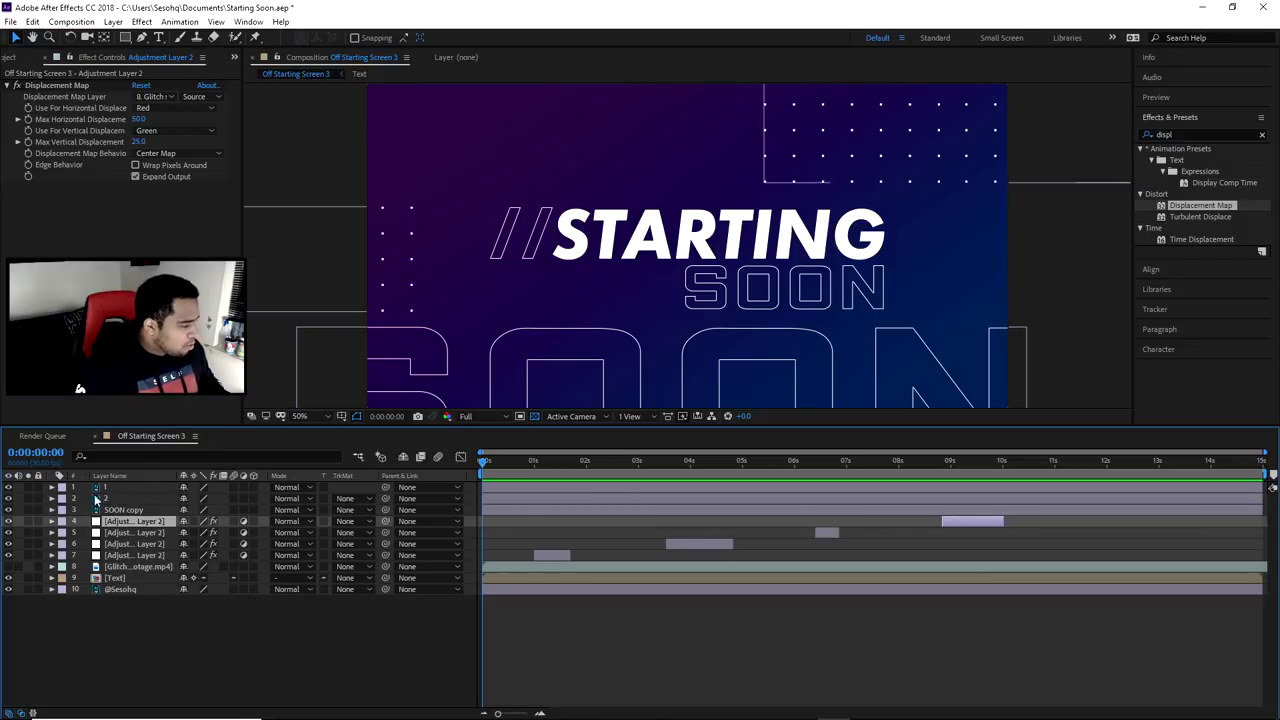
Apply CC Light Wipe to the SOON copy layer with Completion at 9% and its center at about 1393, 197.
left_click(123, 510)
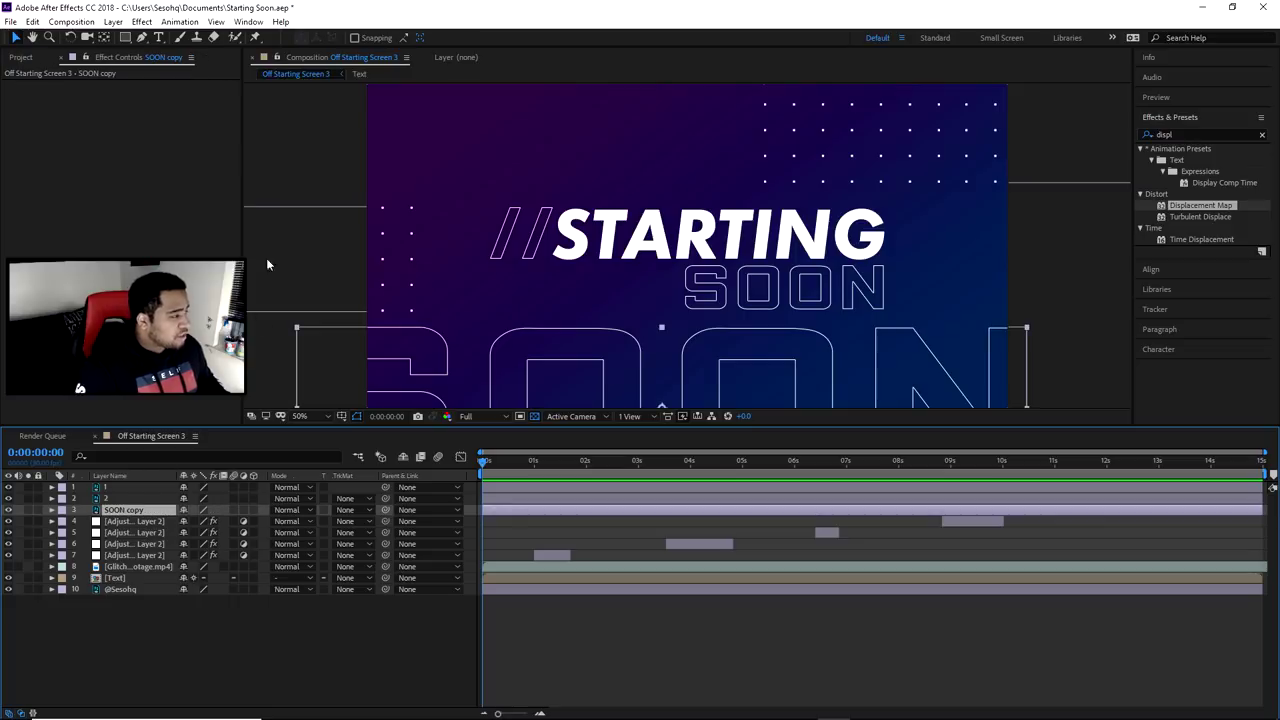
left_click(140, 22)
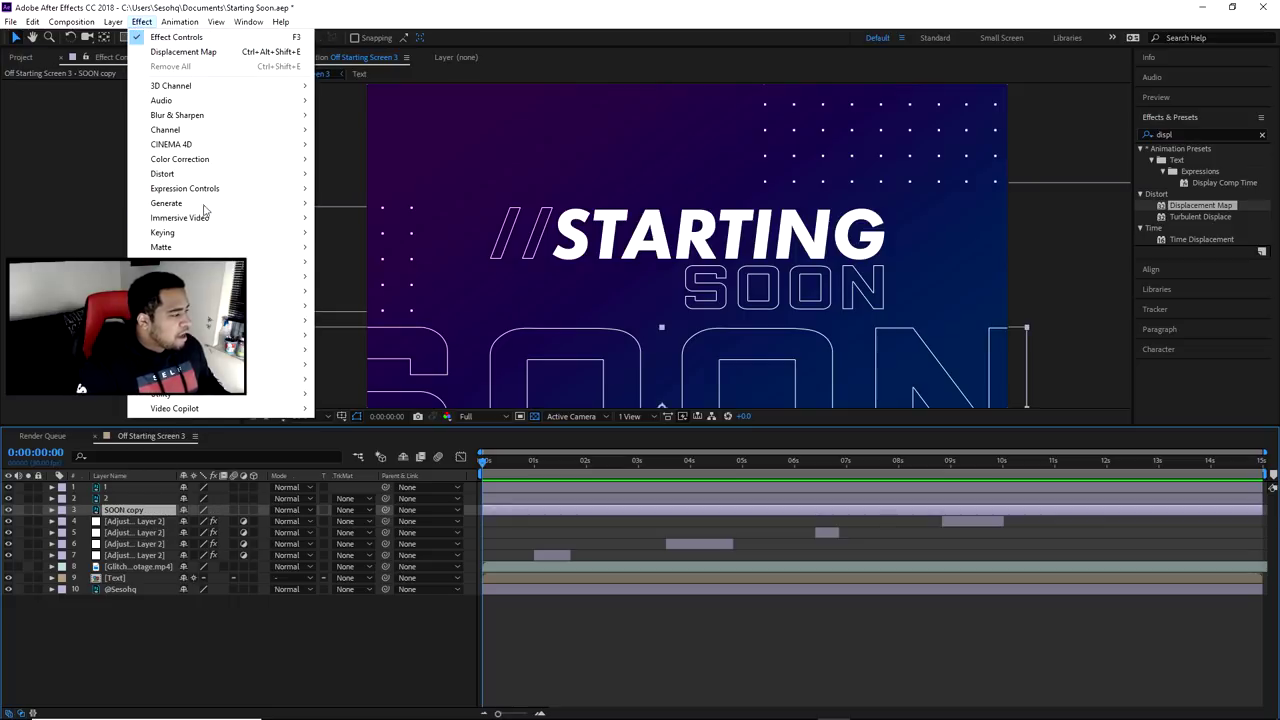
mouse_move(220, 379)
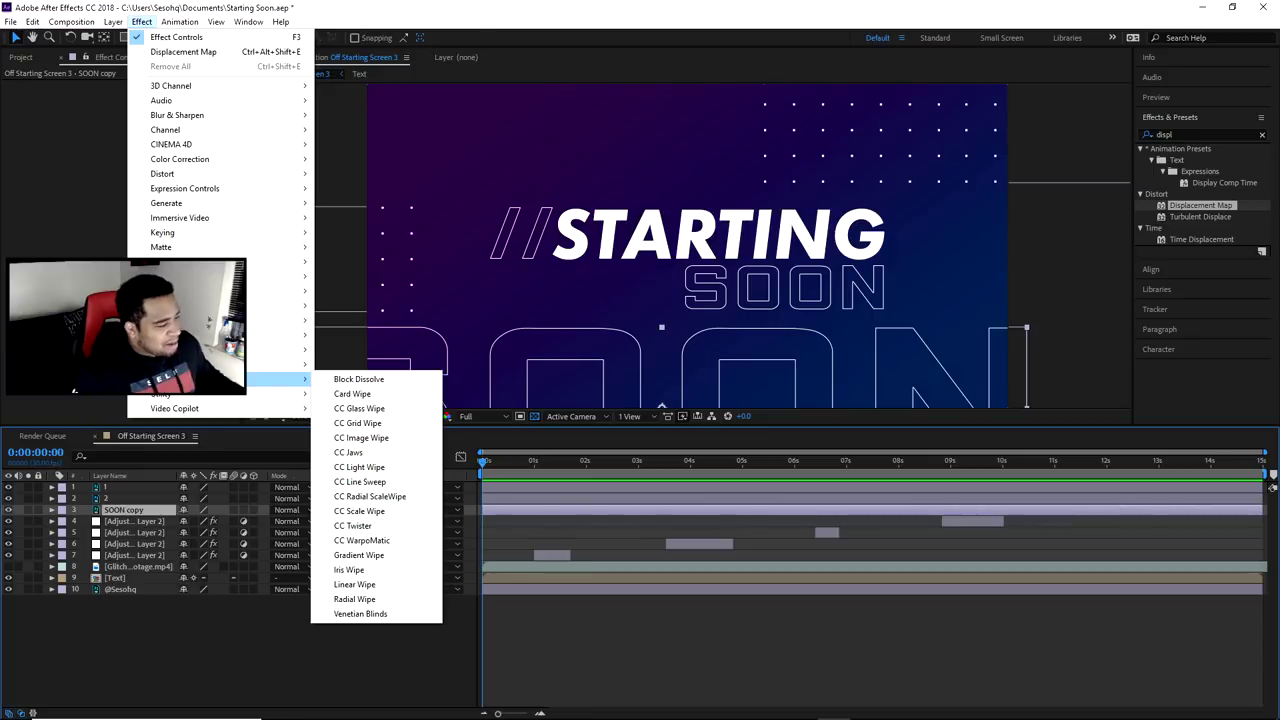
left_click(366, 467)
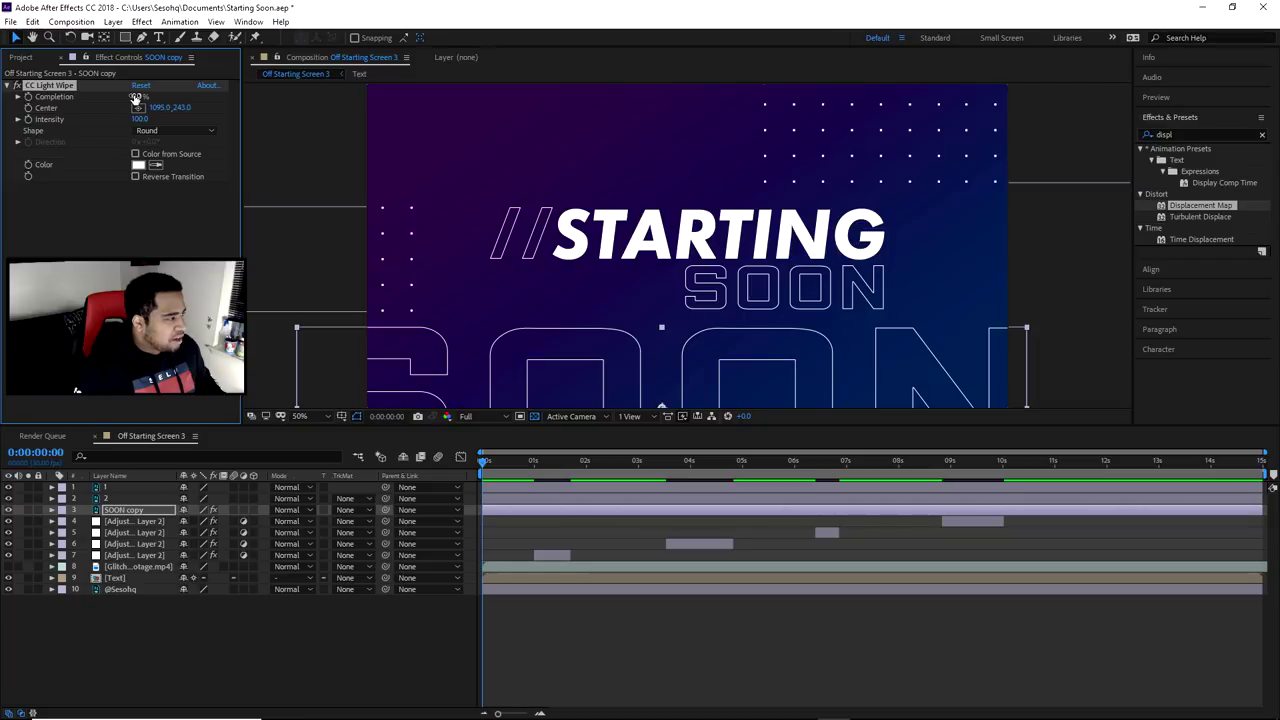
left_click_drag(140, 96, 762, 395)
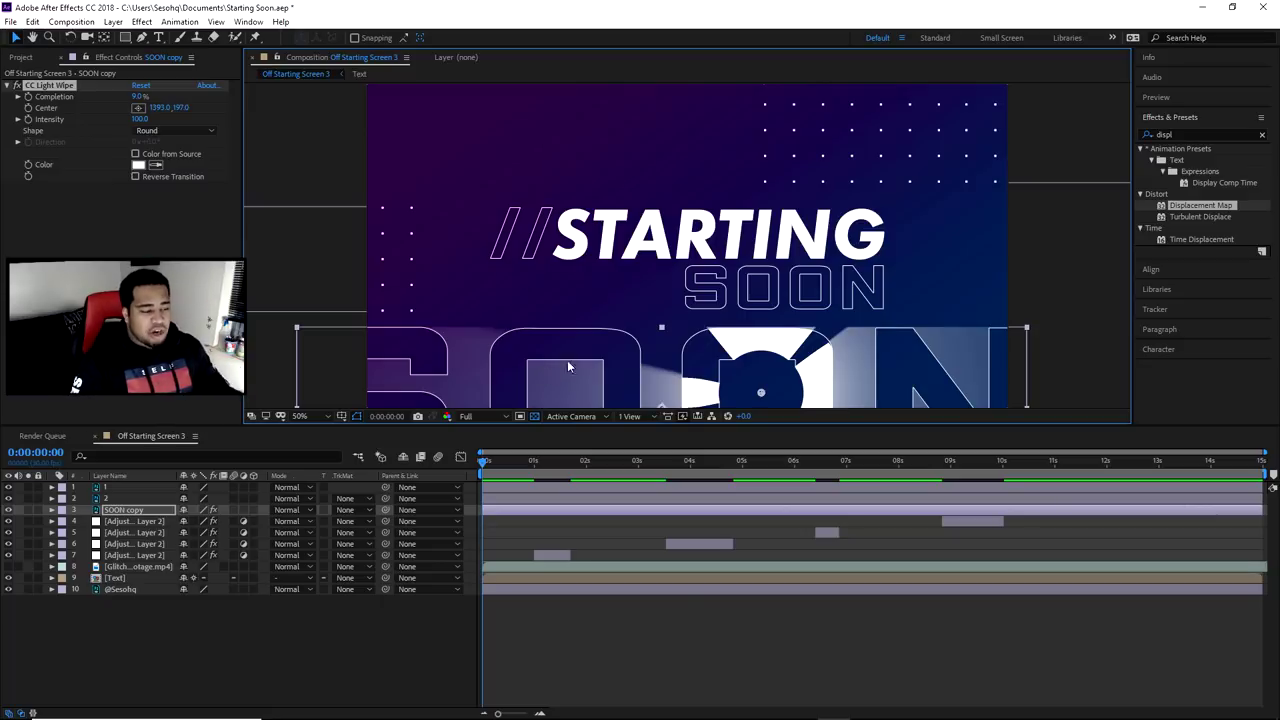
Switch to Photoshop to check the original starting screen design, and return to After Effects.
left_click(801, 707)
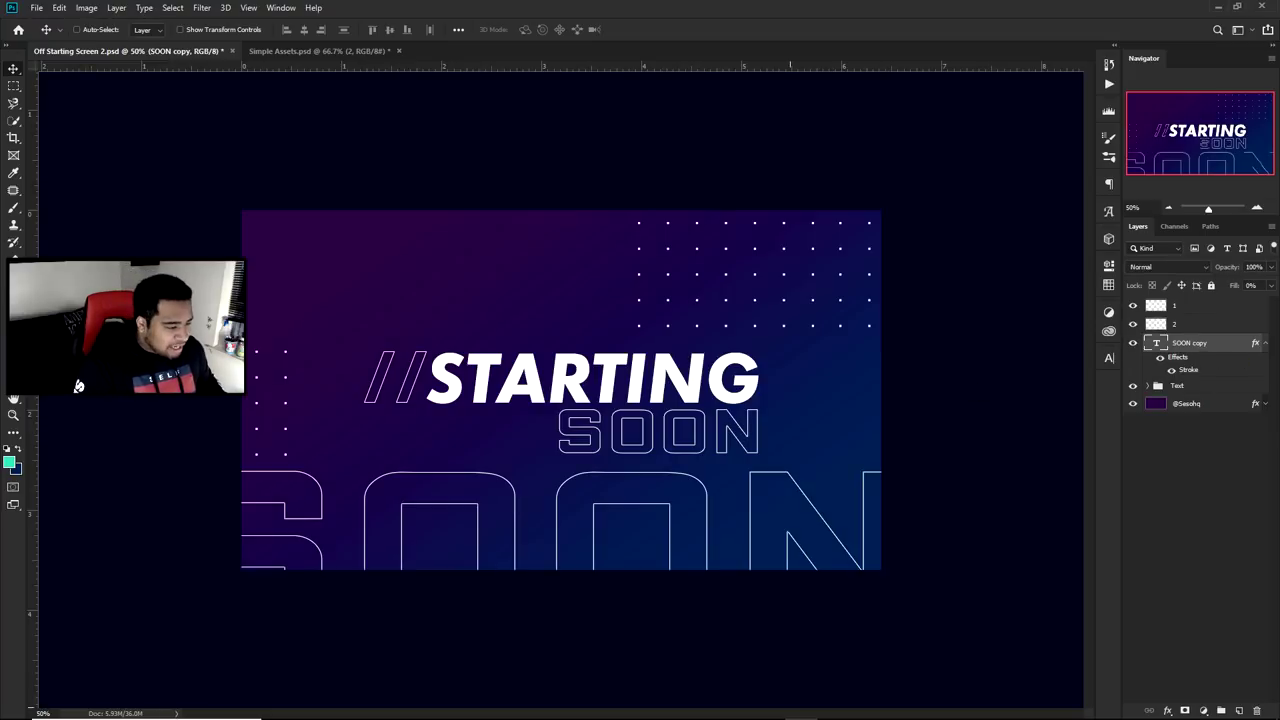
mouse_move(794, 708)
left_click(833, 707)
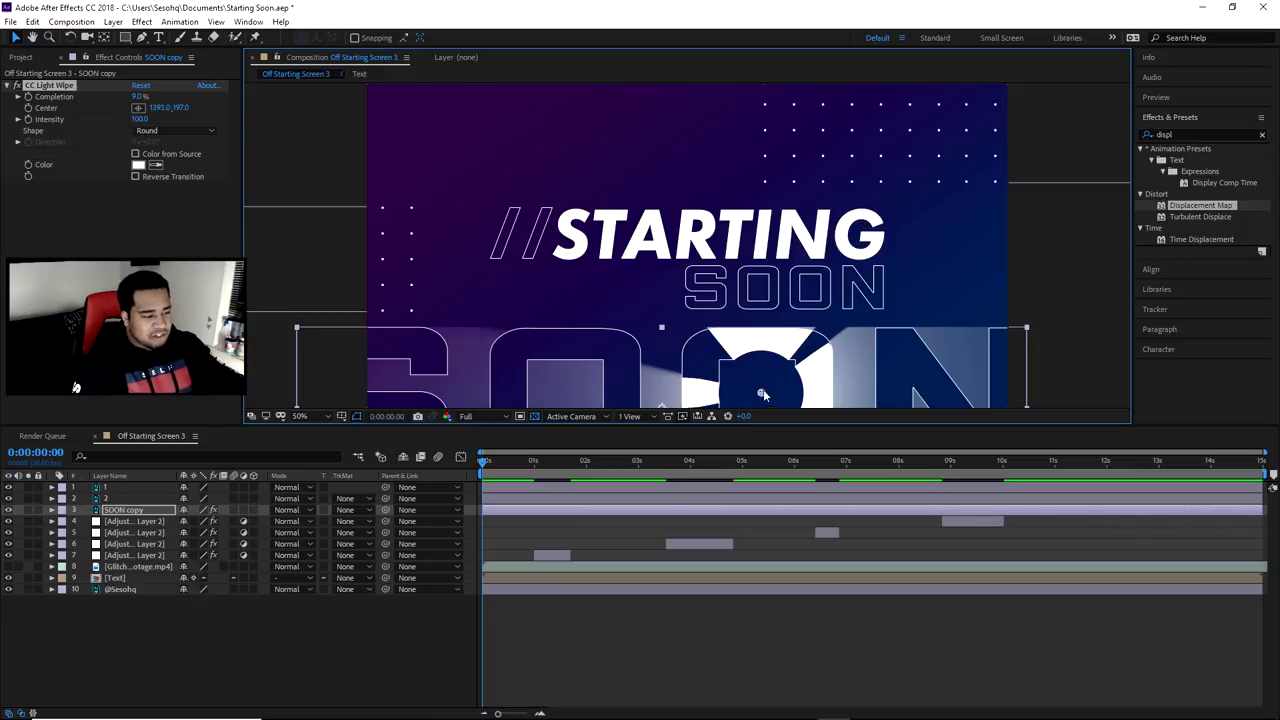
Set the CC Light Wipe shape to Square and move its center to about 1413, 189.
left_click_drag(760, 395, 786, 392)
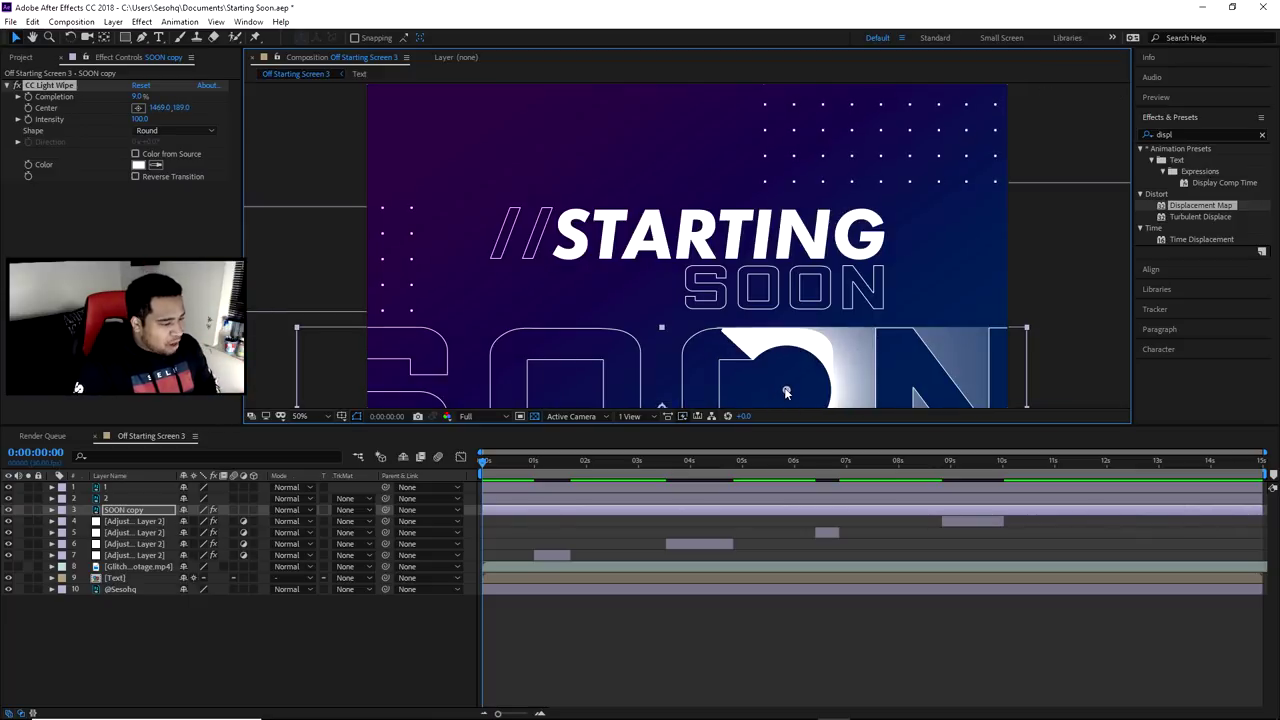
left_click(167, 130)
left_click(152, 176)
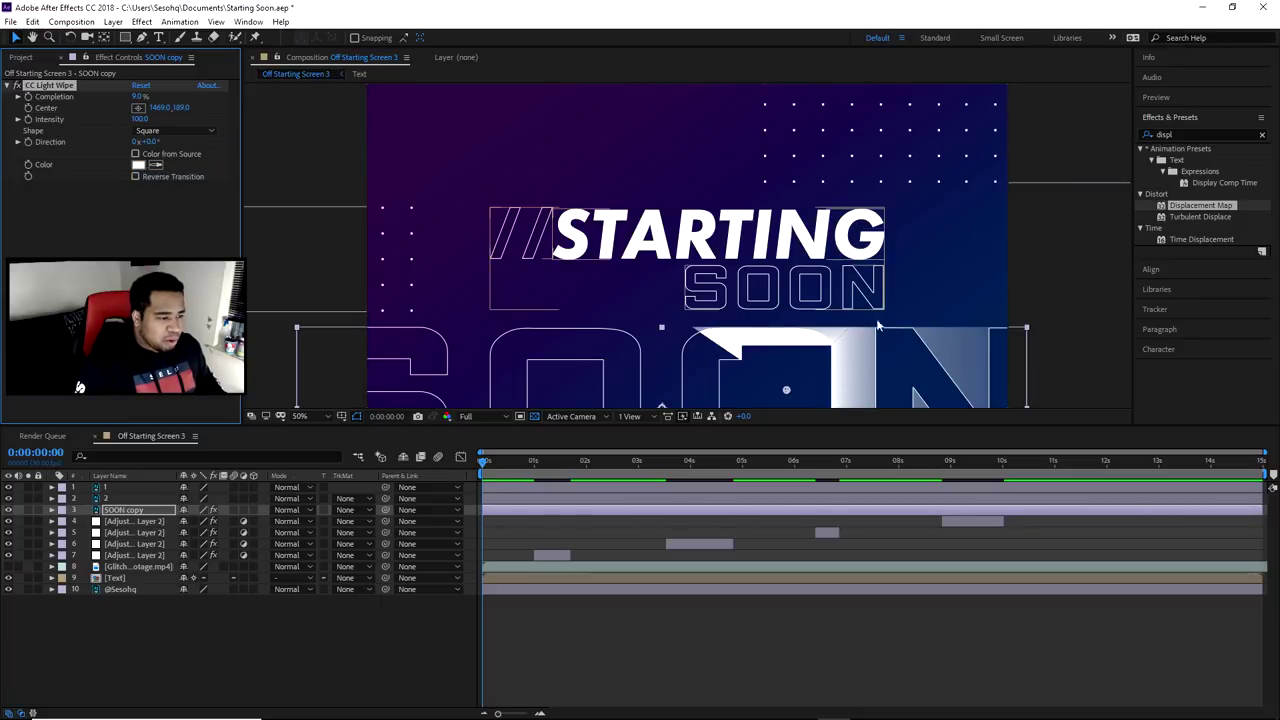
left_click_drag(786, 391, 743, 393)
left_click_drag(765, 392, 777, 396)
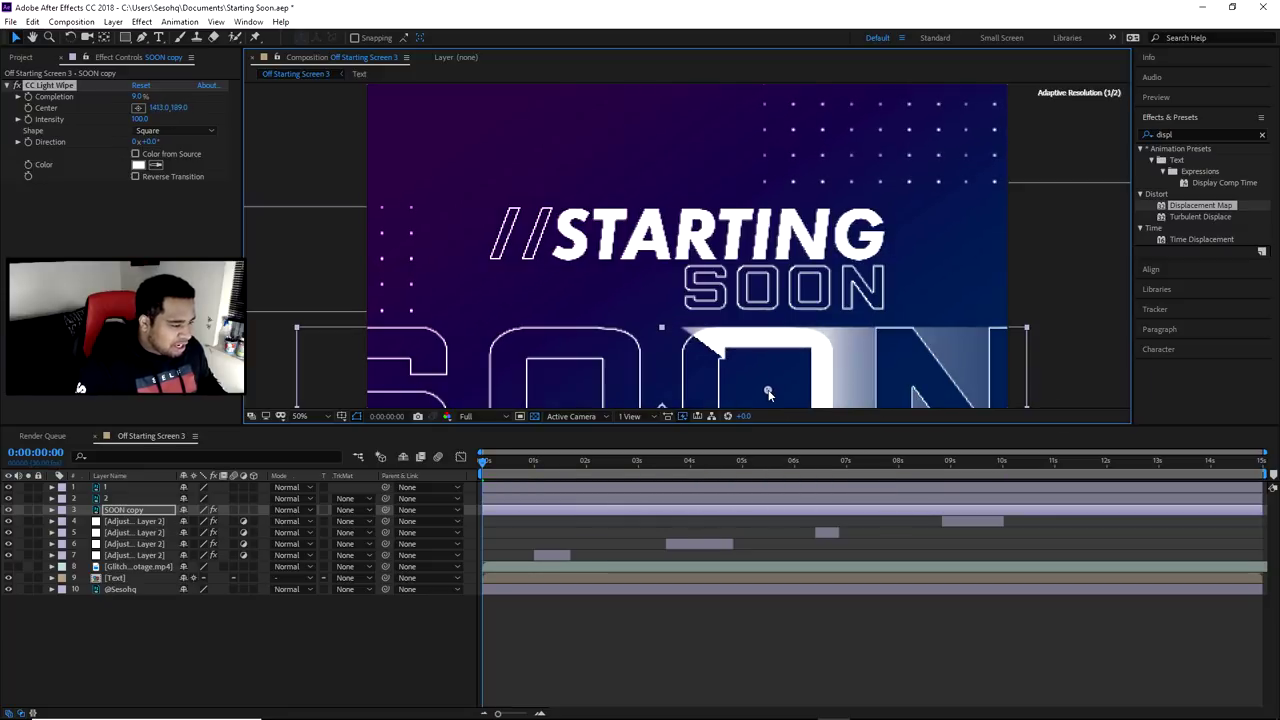
Enable keyframes for the light wipe's Completion and Center at 0:00:00:00, with Completion set to 4%.
left_click(134, 512)
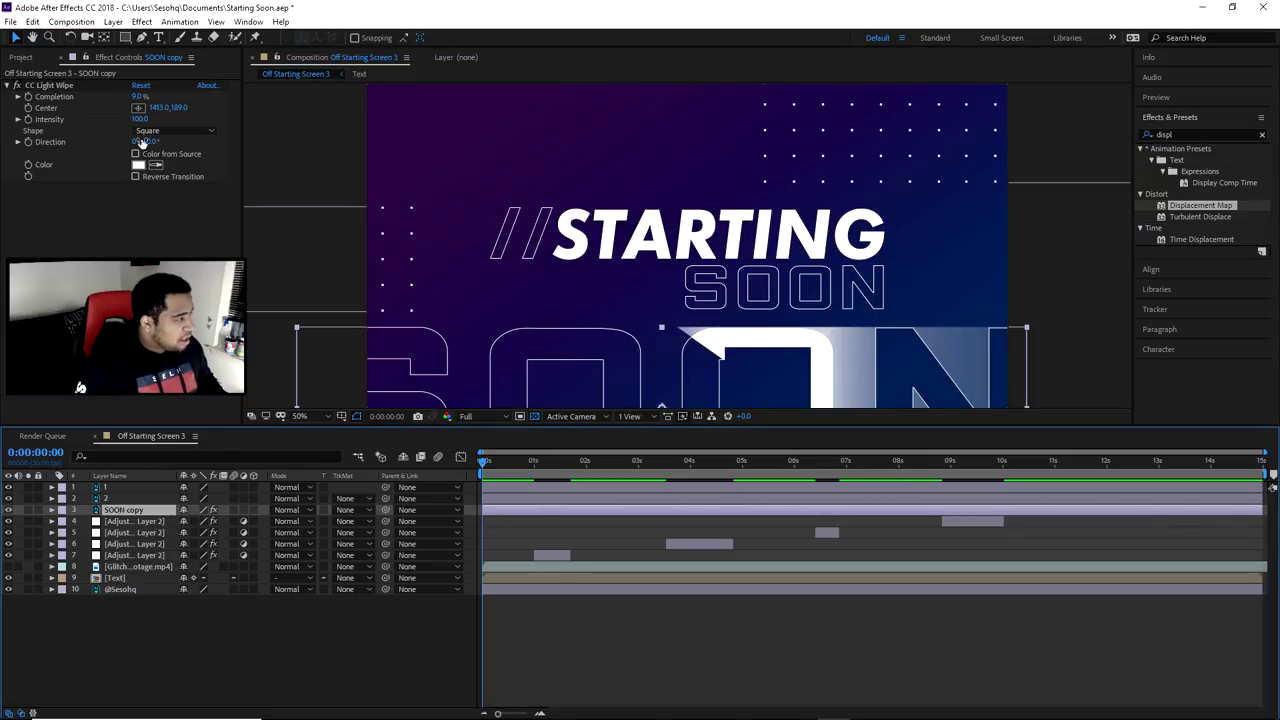
left_click(29, 96)
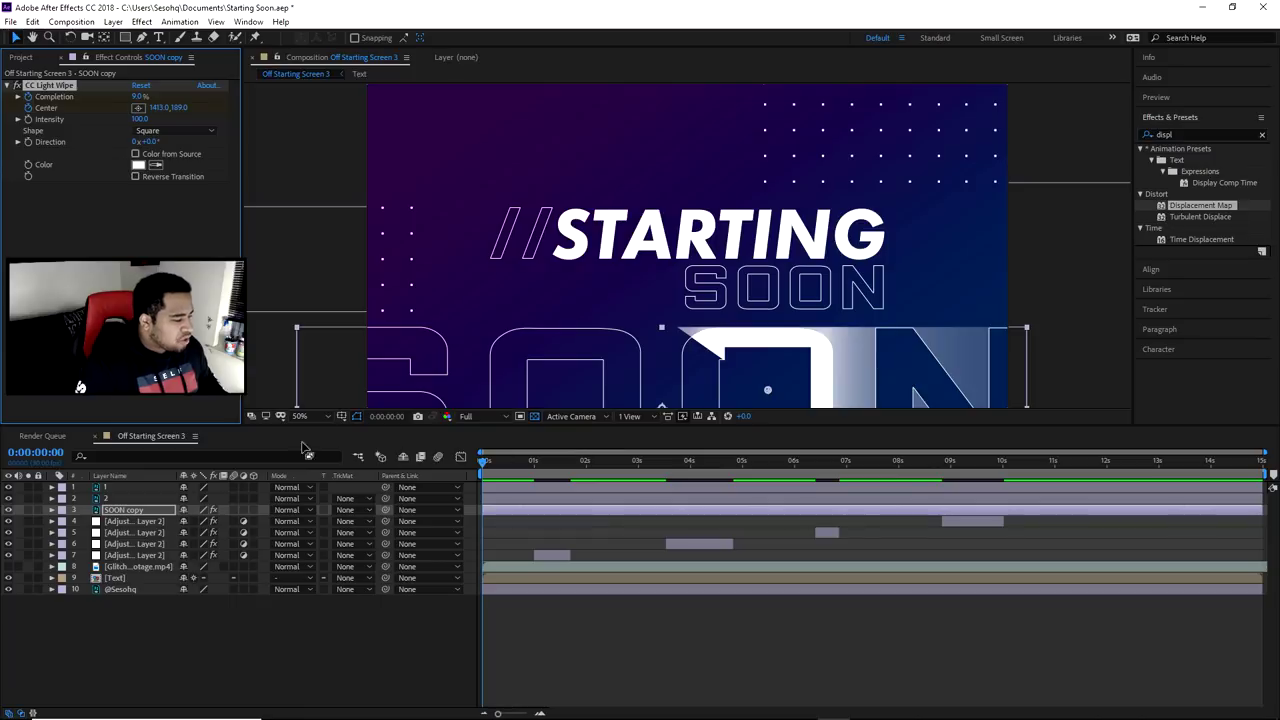
left_click_drag(138, 97, 281, 113)
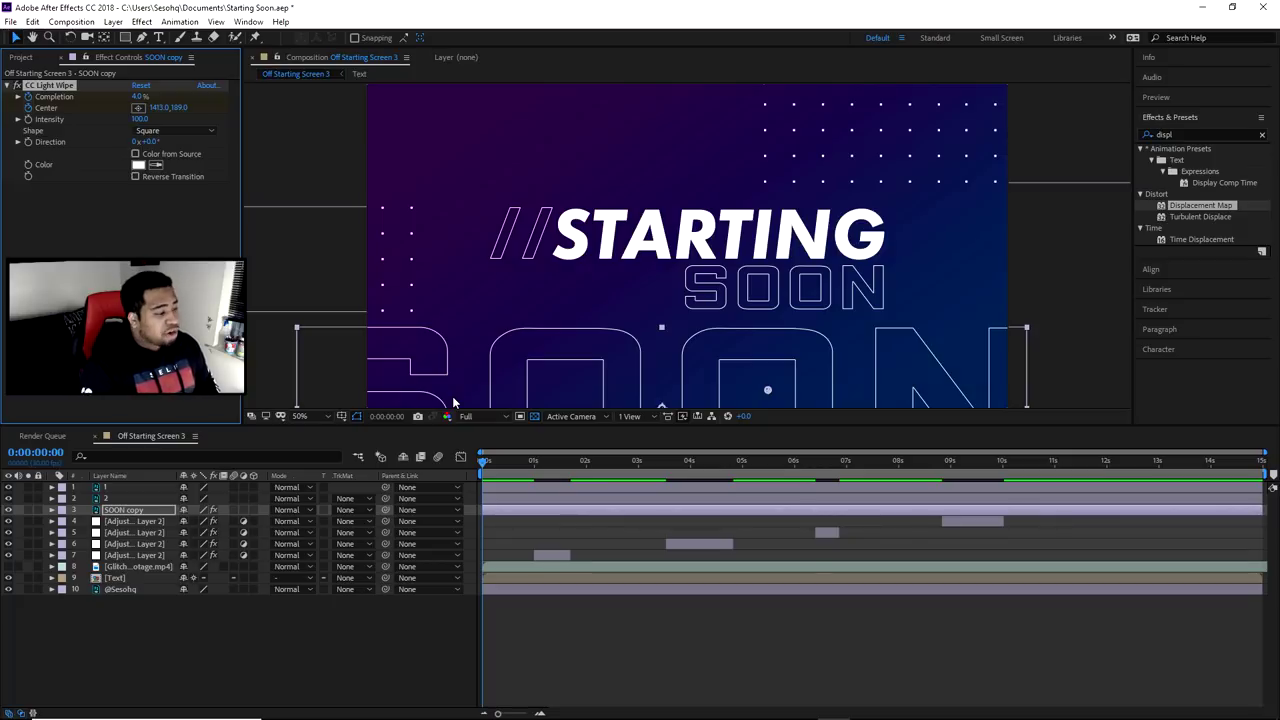
Reveal only the keyframed CC Light Wipe properties of the SOON copy layer in the timeline.
key("u")
key("u")
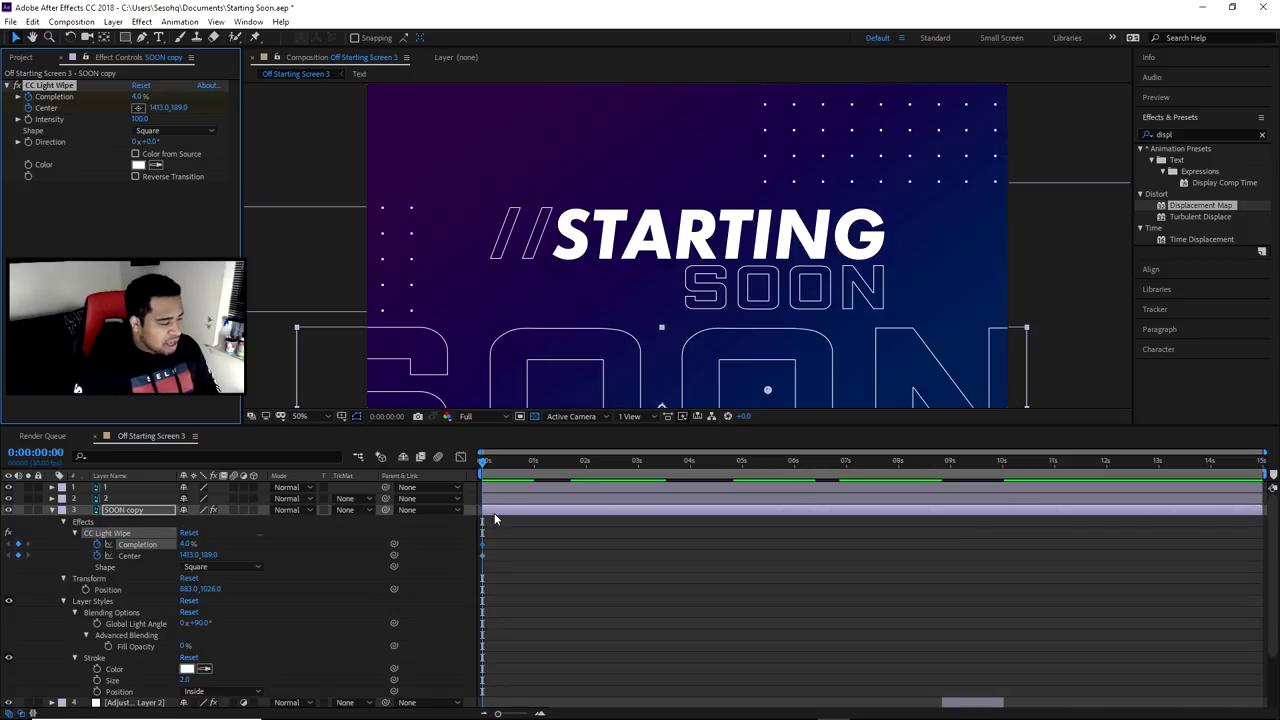
key("u")
key("u")
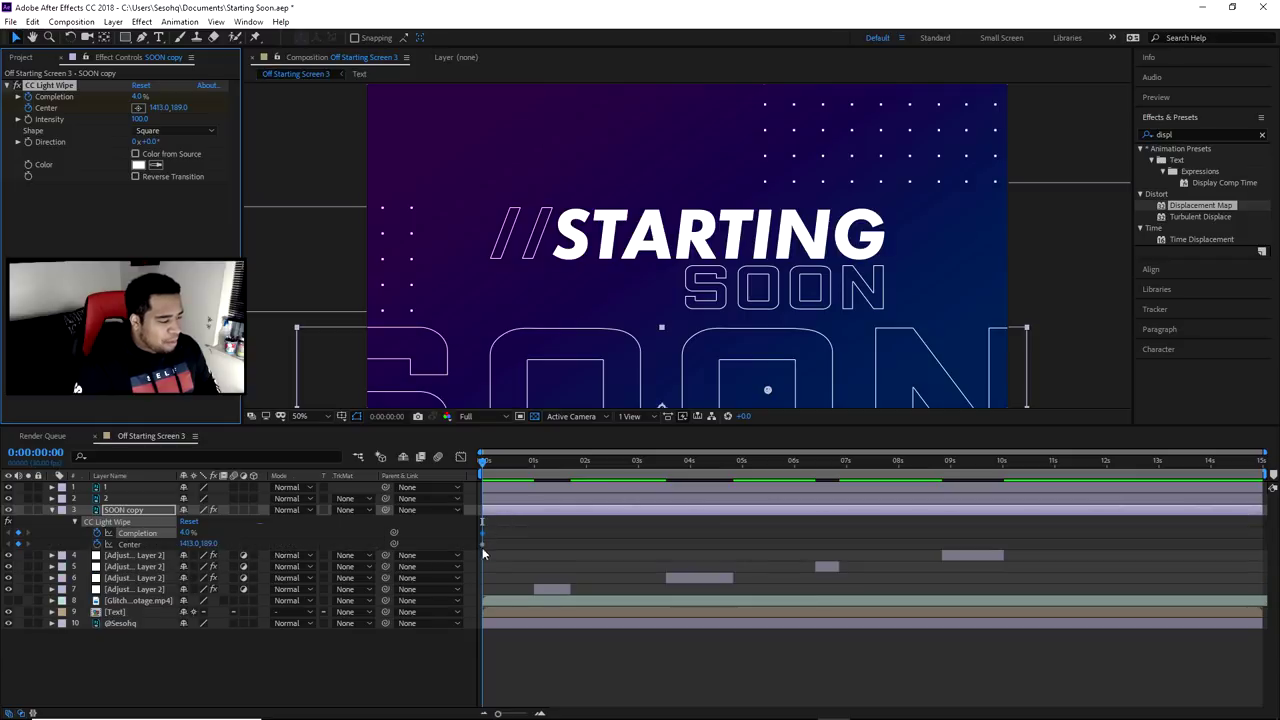
Add a light wipe Completion keyframe of 3% at 0:00:00:19.
left_click_drag(484, 463, 548, 463)
mouse_move(482, 537)
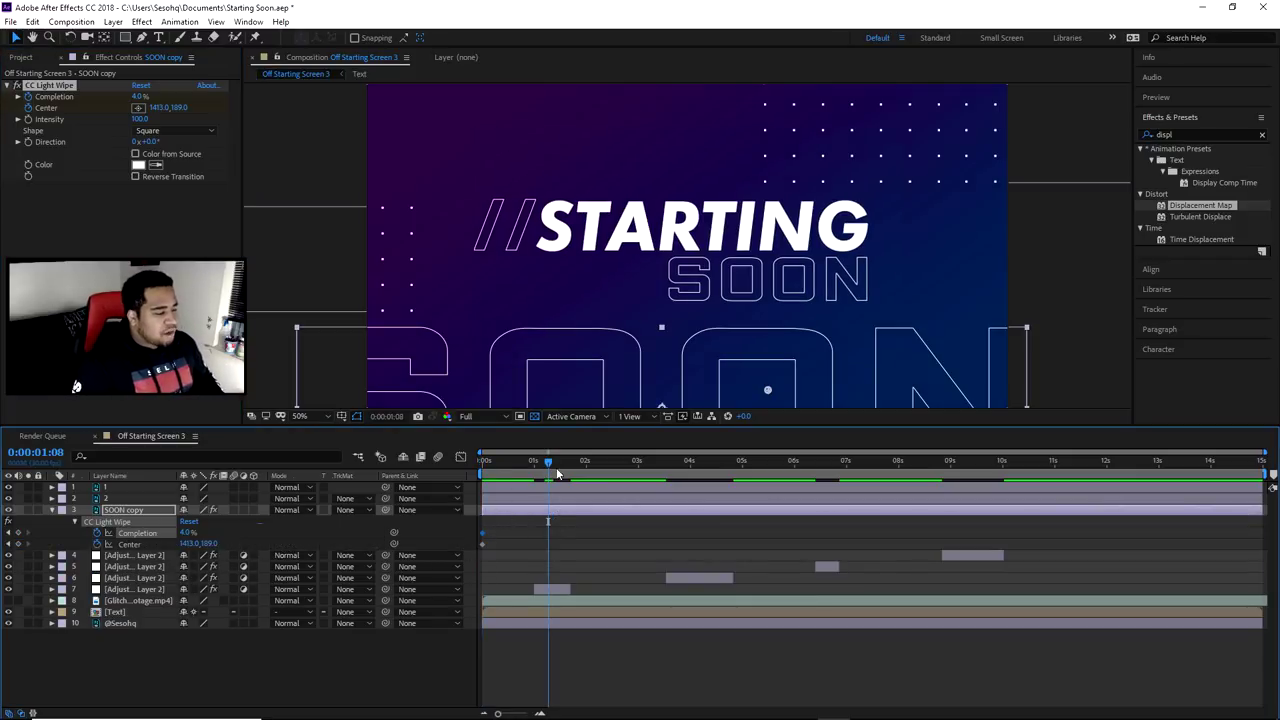
left_click_drag(548, 470, 515, 468)
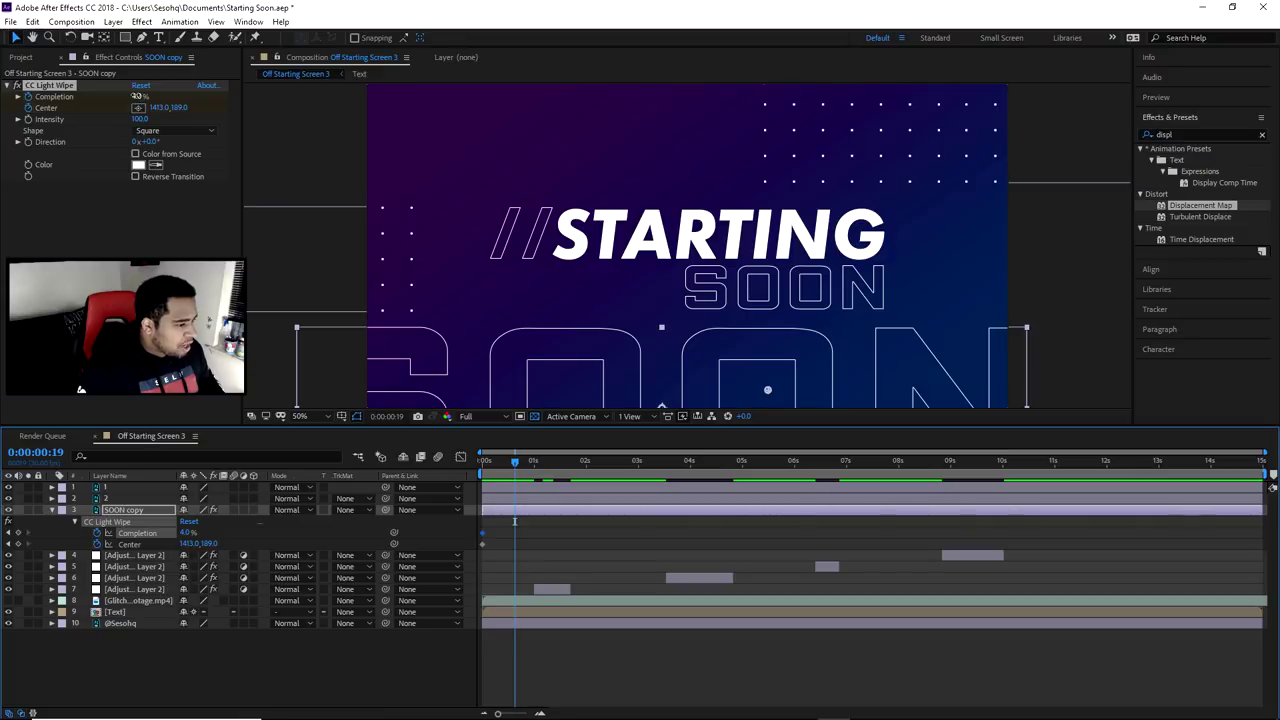
left_click_drag(515, 468, 512, 468)
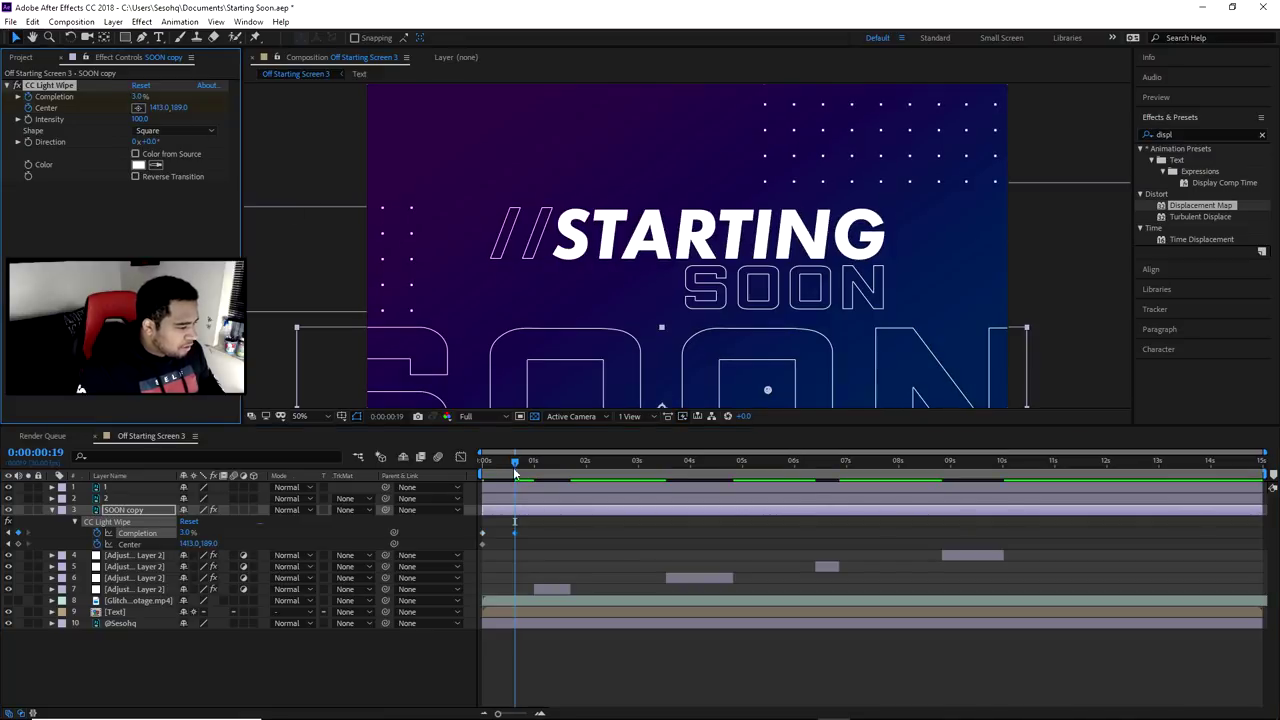
Set the light wipe's Completion keyframe at 0:00:00:00 to 0%.
left_click(487, 468)
left_click(141, 96)
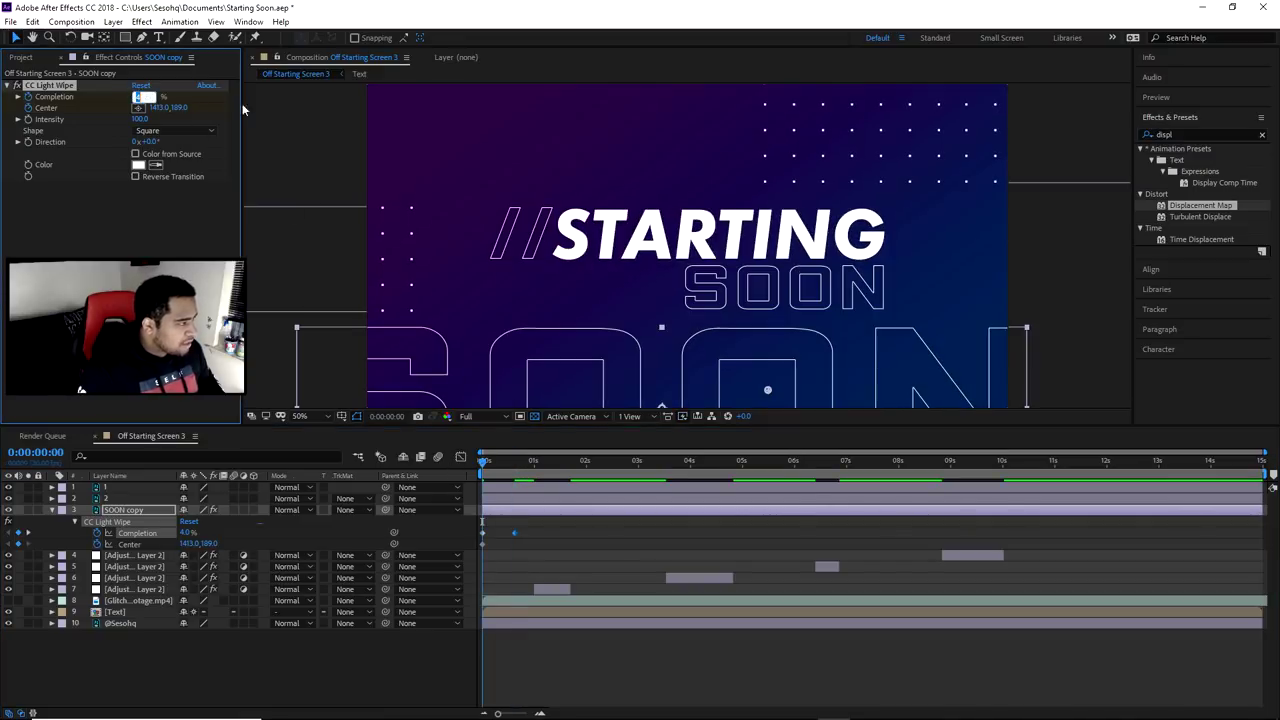
type("0")
key("Return")
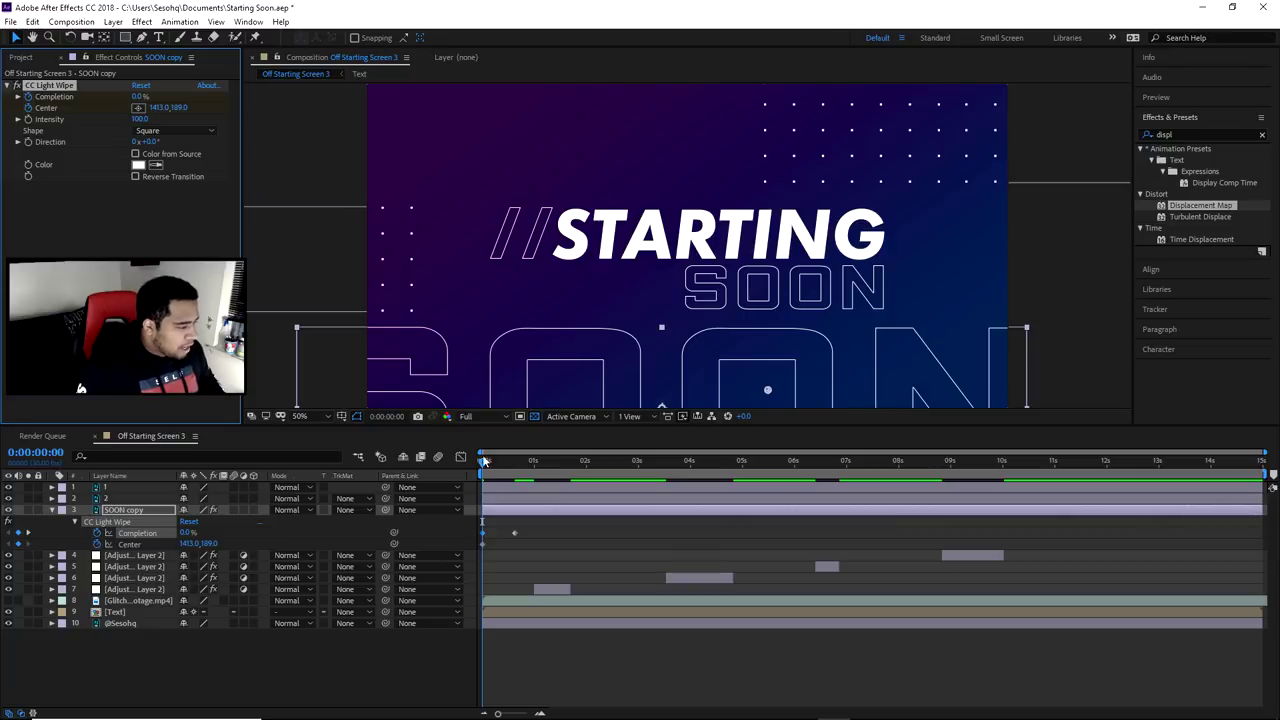
Move the second light wipe Completion keyframe to 0:00:02:10 and set its value to 20%.
left_click_drag(503, 461, 517, 470)
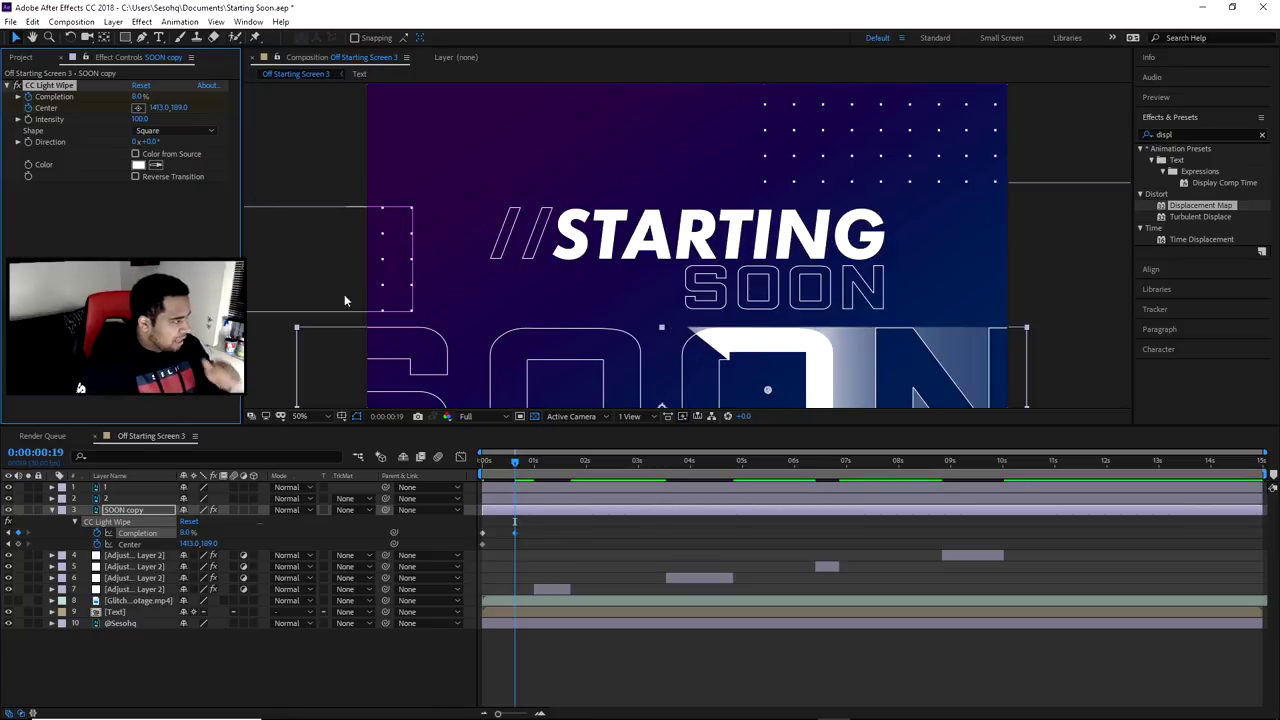
left_click_drag(509, 457, 531, 486)
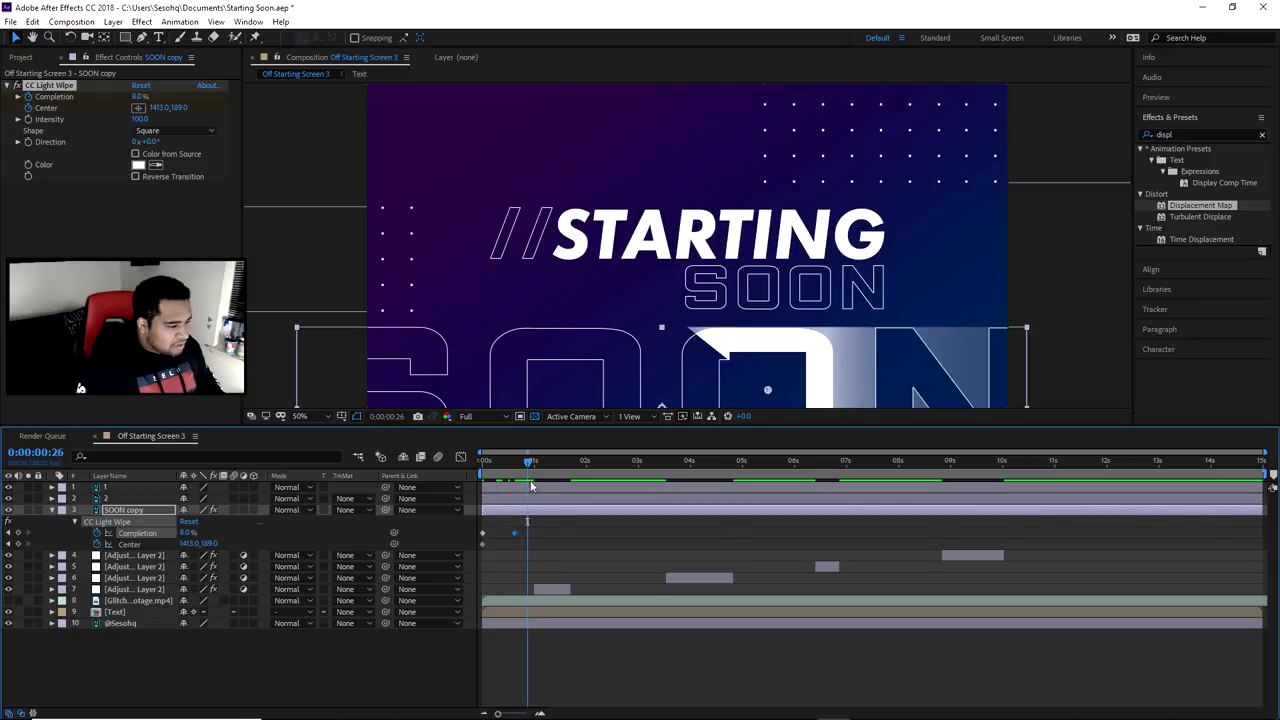
left_click_drag(528, 533, 602, 532)
left_click_drag(528, 461, 605, 466)
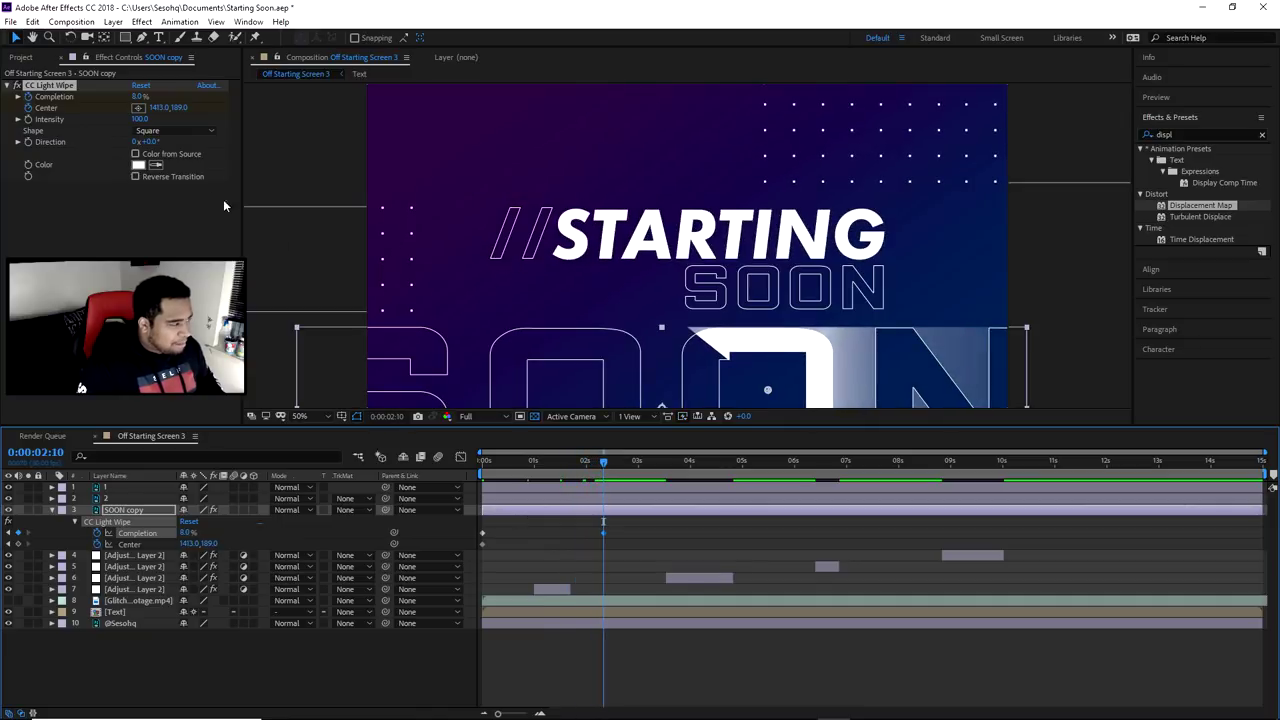
left_click(141, 97)
type("20")
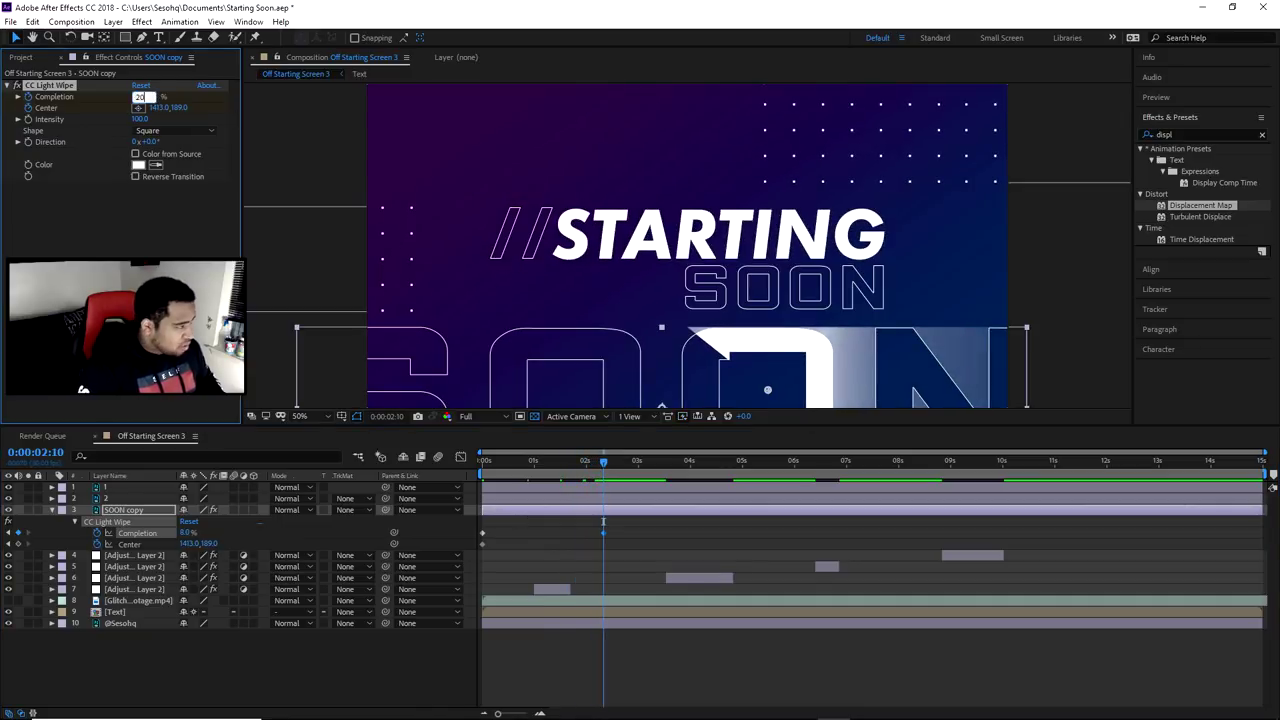
key("Return")
Add a light wipe Center keyframe at about 933, 214 at 0:00:02:10 and preview the animation from the start.
mouse_move(604, 460)
left_mouse_down()
mouse_move(517, 467)
mouse_move(600, 468)
mouse_move(525, 474)
mouse_move(600, 472)
mouse_move(604, 484)
mouse_move(535, 472)
mouse_move(603, 484)
left_mouse_up()
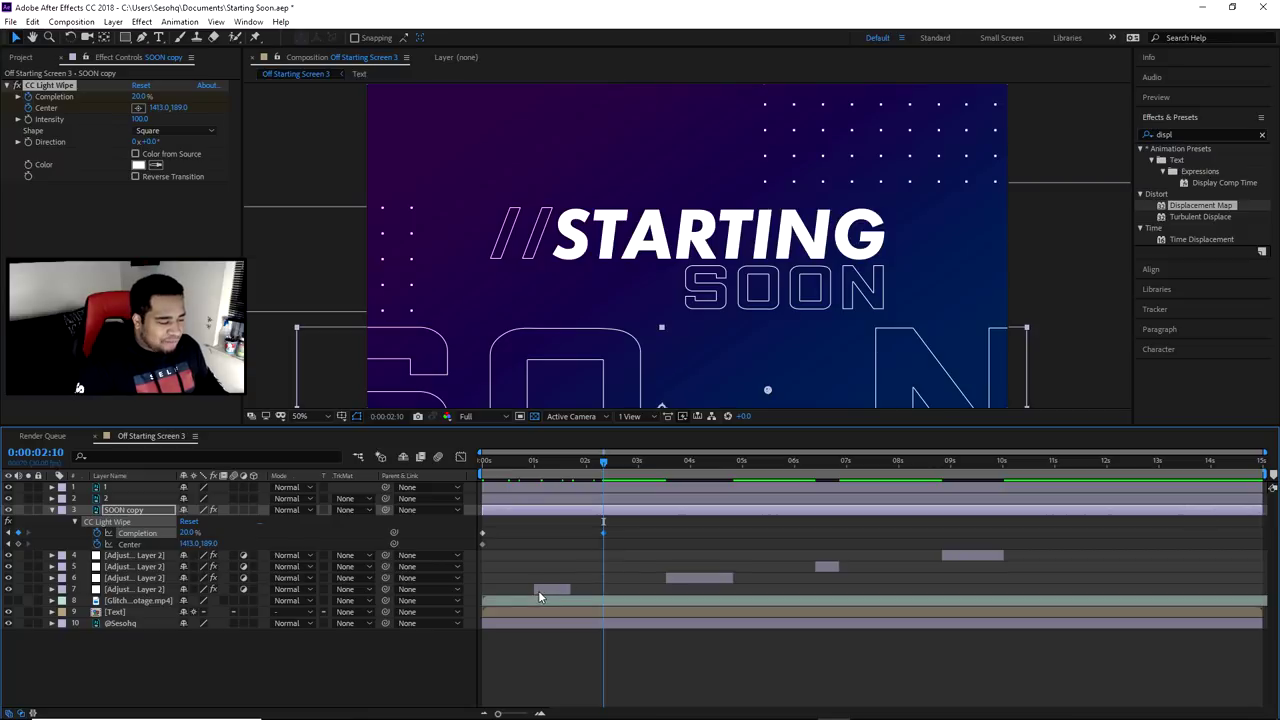
mouse_move(606, 463)
left_mouse_down()
mouse_move(540, 472)
mouse_move(605, 474)
left_mouse_up()
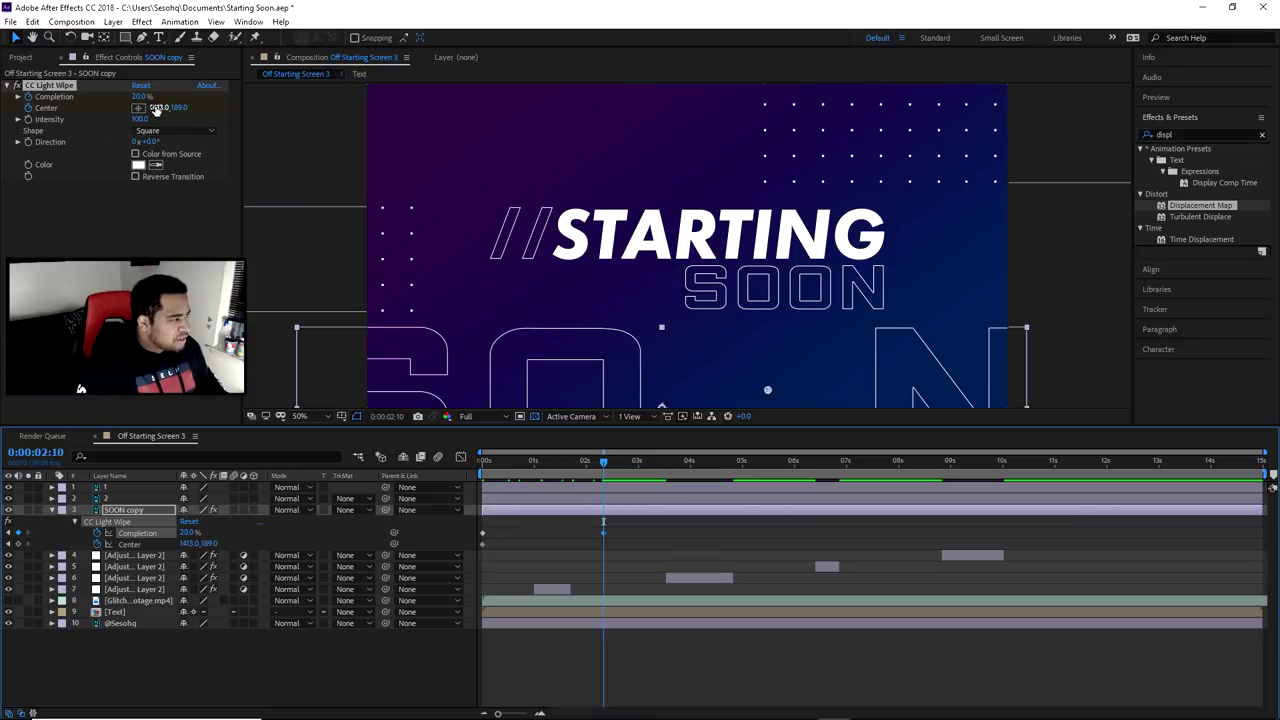
left_click_drag(605, 462, 437, 459)
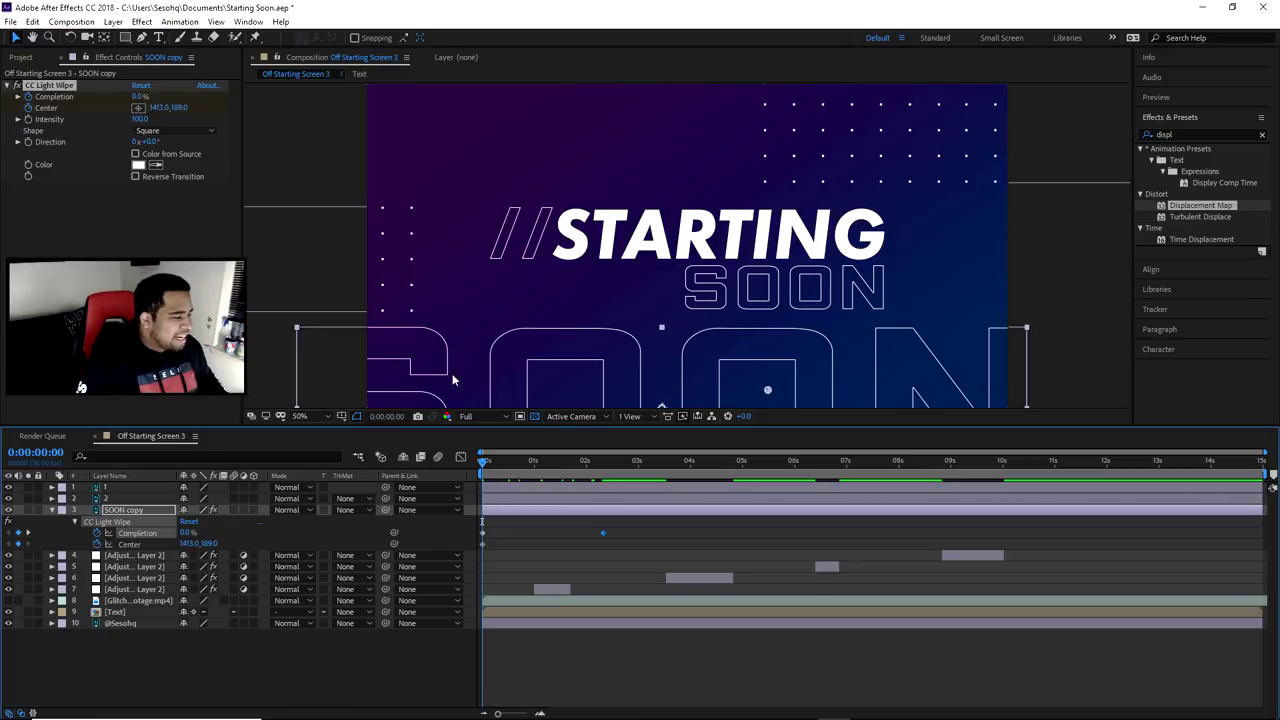
left_click(602, 461)
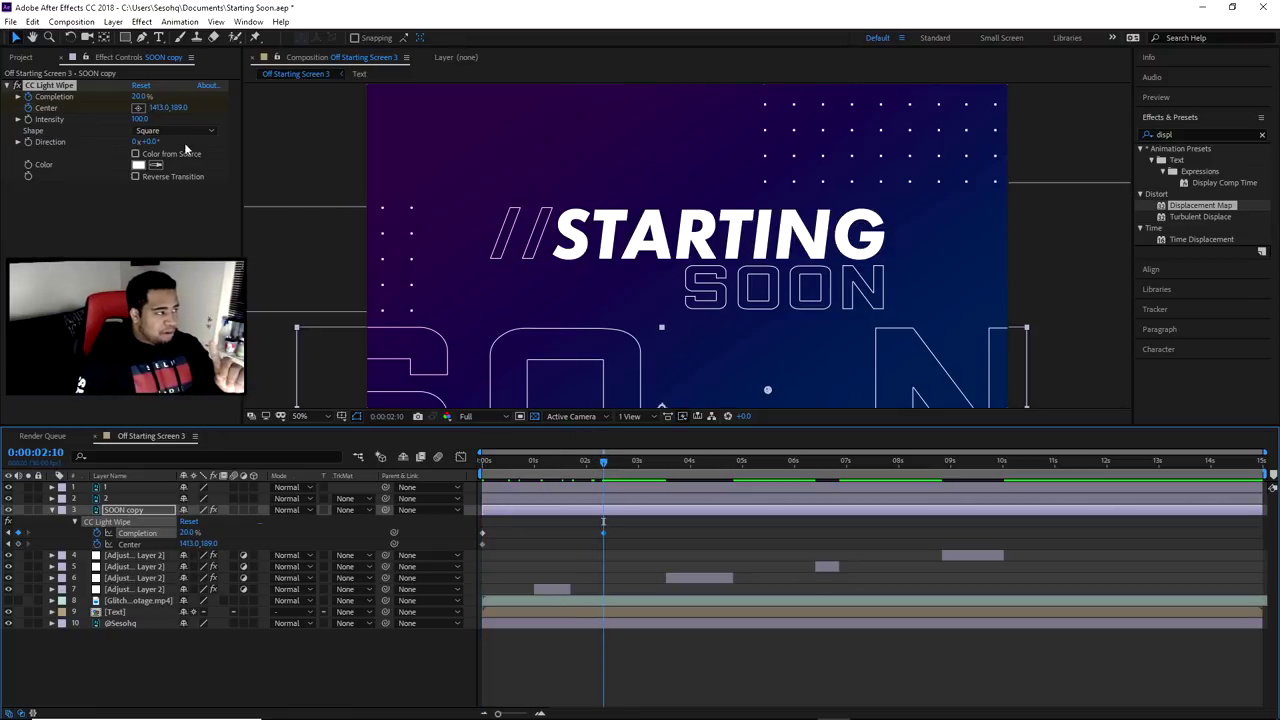
left_click_drag(160, 107, 5, 118)
left_click_drag(79, 385, 70, 386)
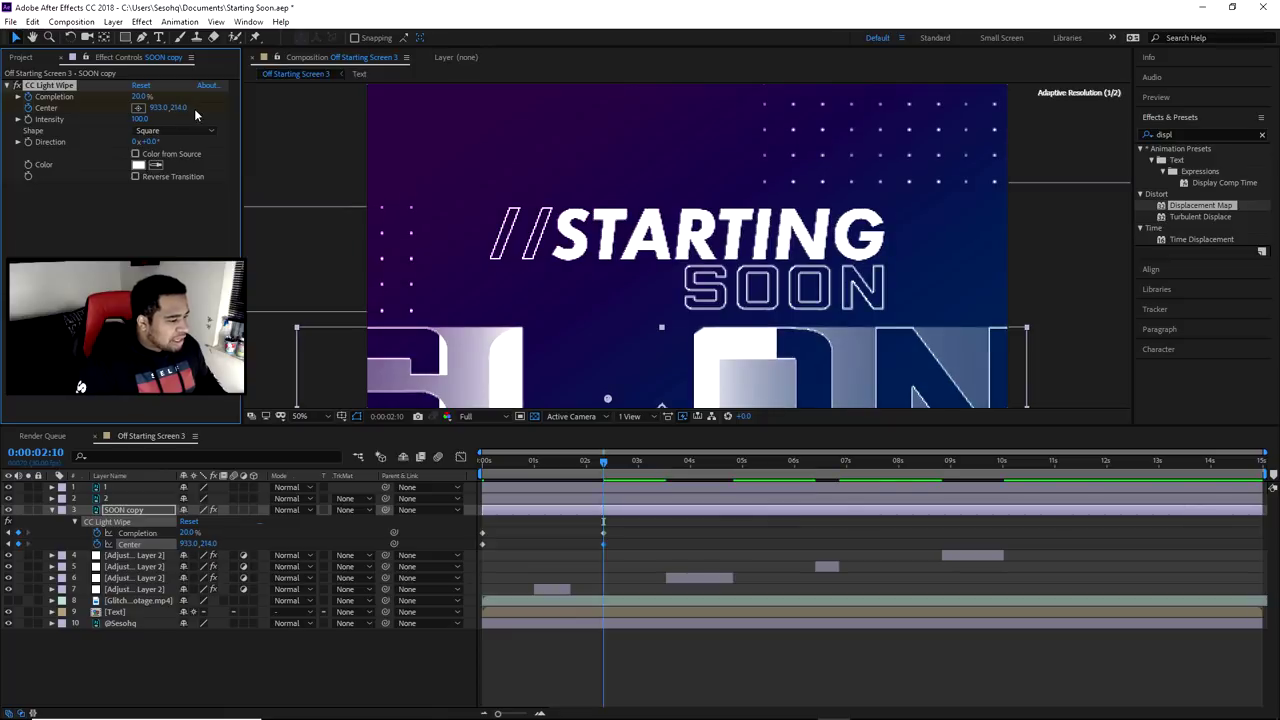
left_click_drag(576, 458, 393, 446)
key("space")
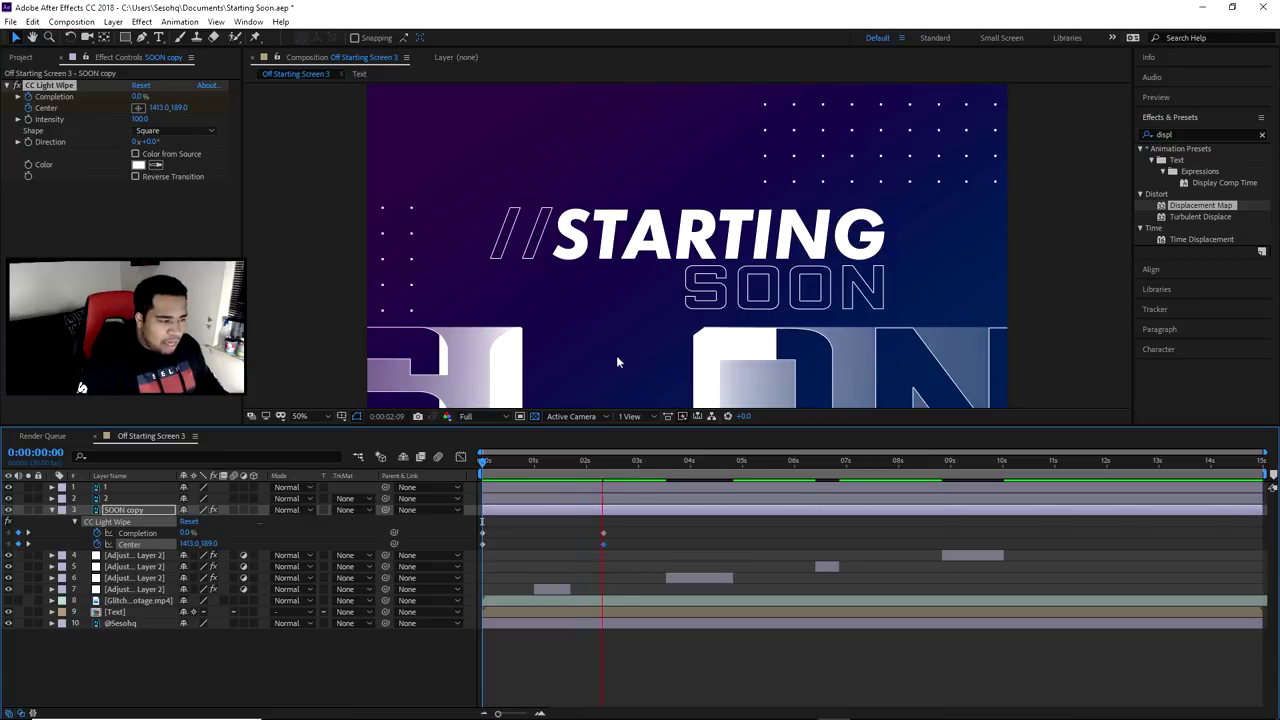
key("space")
Add light wipe keyframes at 0:00:05:24 with Completion 5% and Center 1413, 214, and play the animation from the start.
left_click_drag(480, 483, 783, 496)
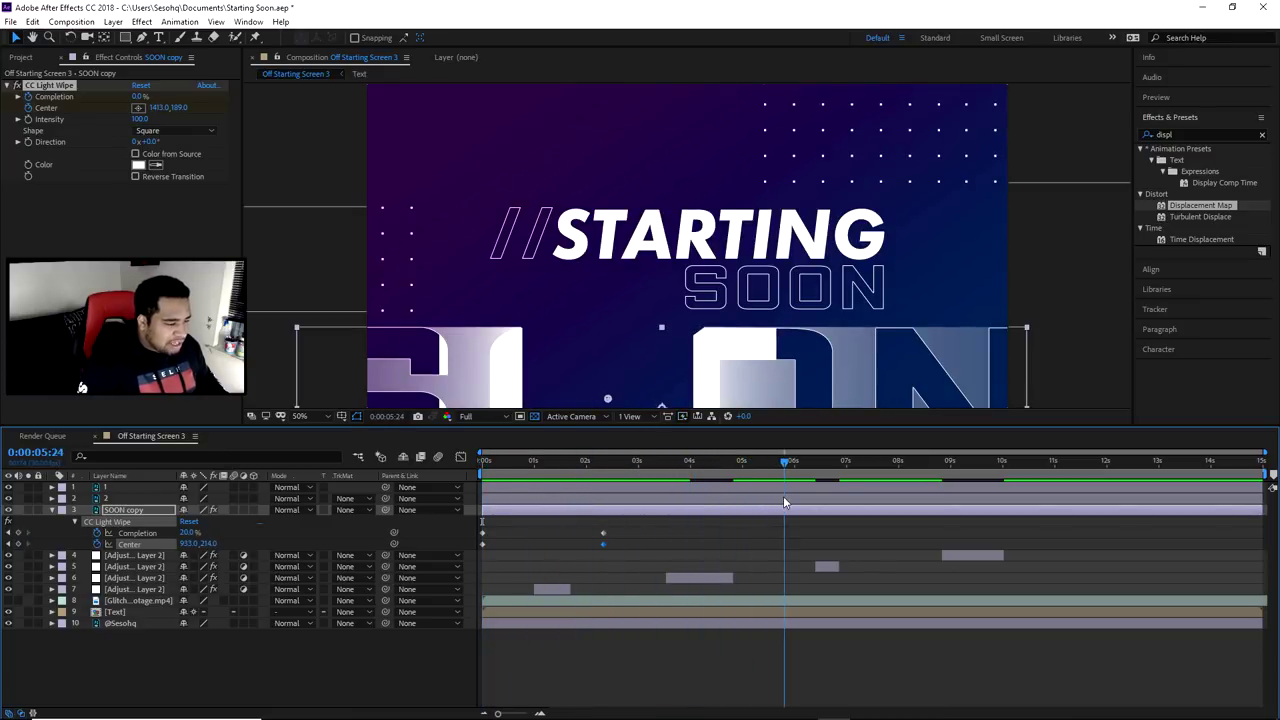
left_click_drag(143, 97, 530, 157)
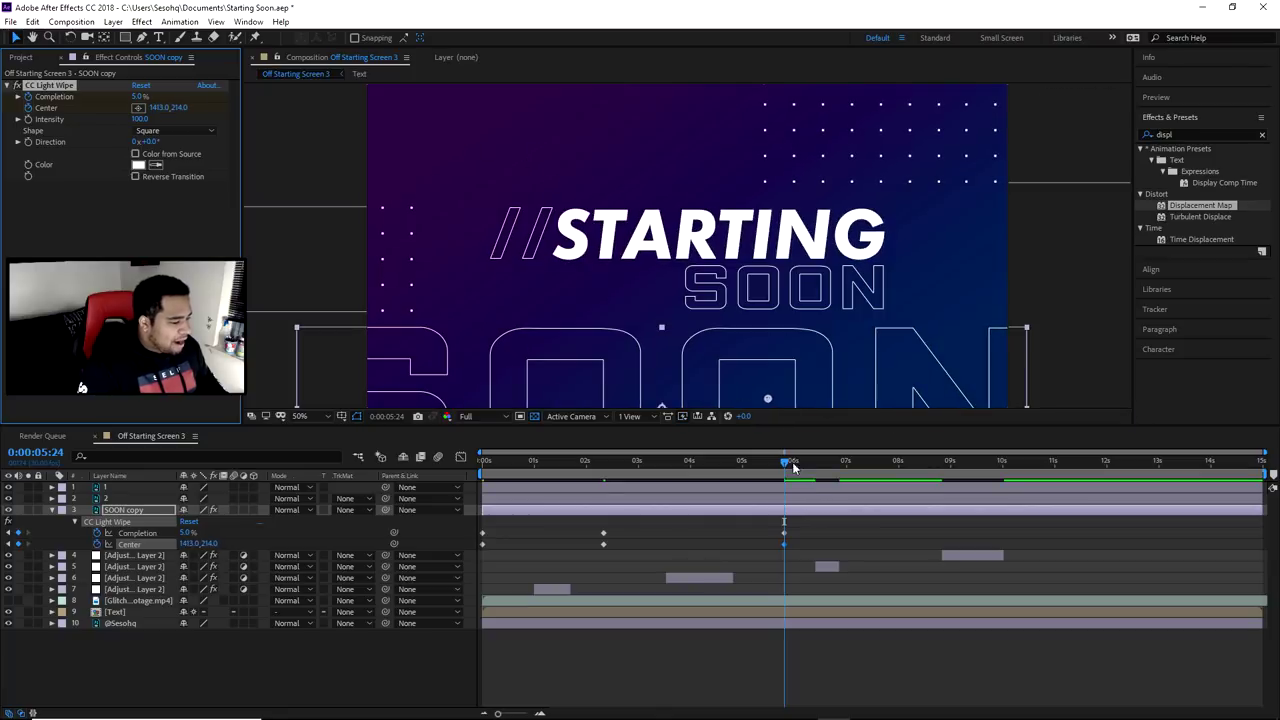
left_click_drag(786, 465, 428, 464)
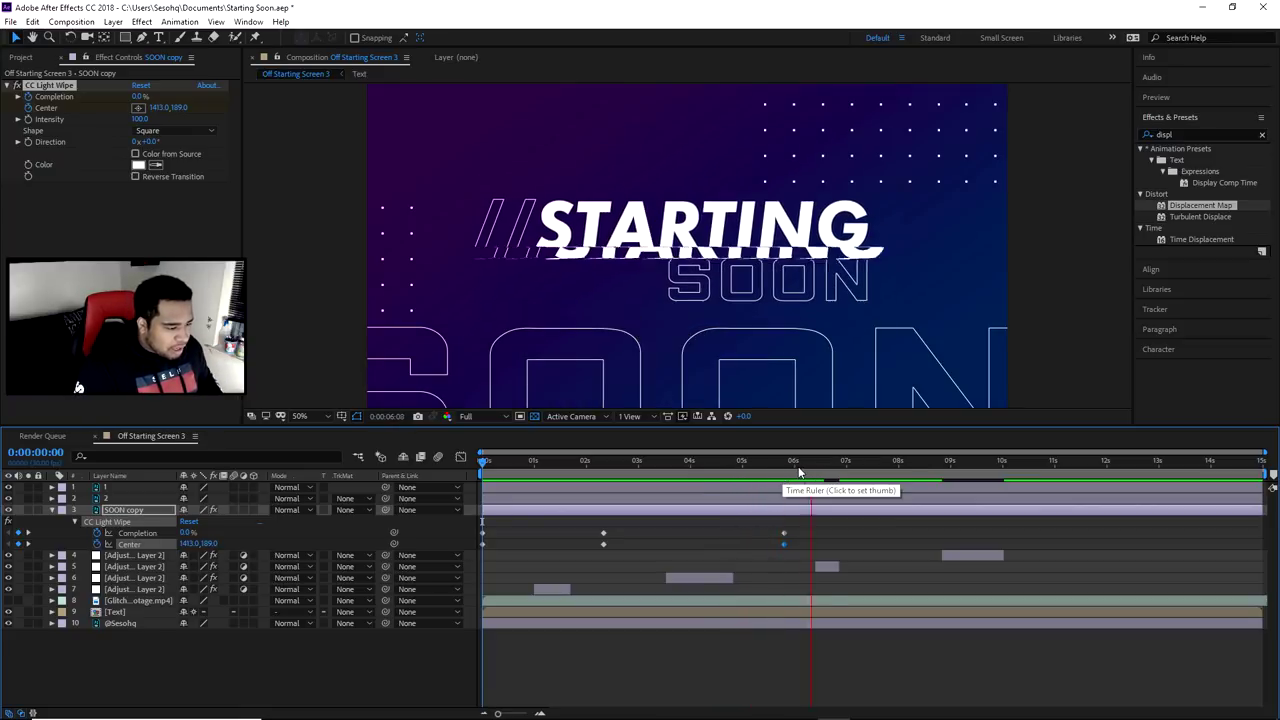
left_click(546, 462)
left_click(481, 464)
key("space")
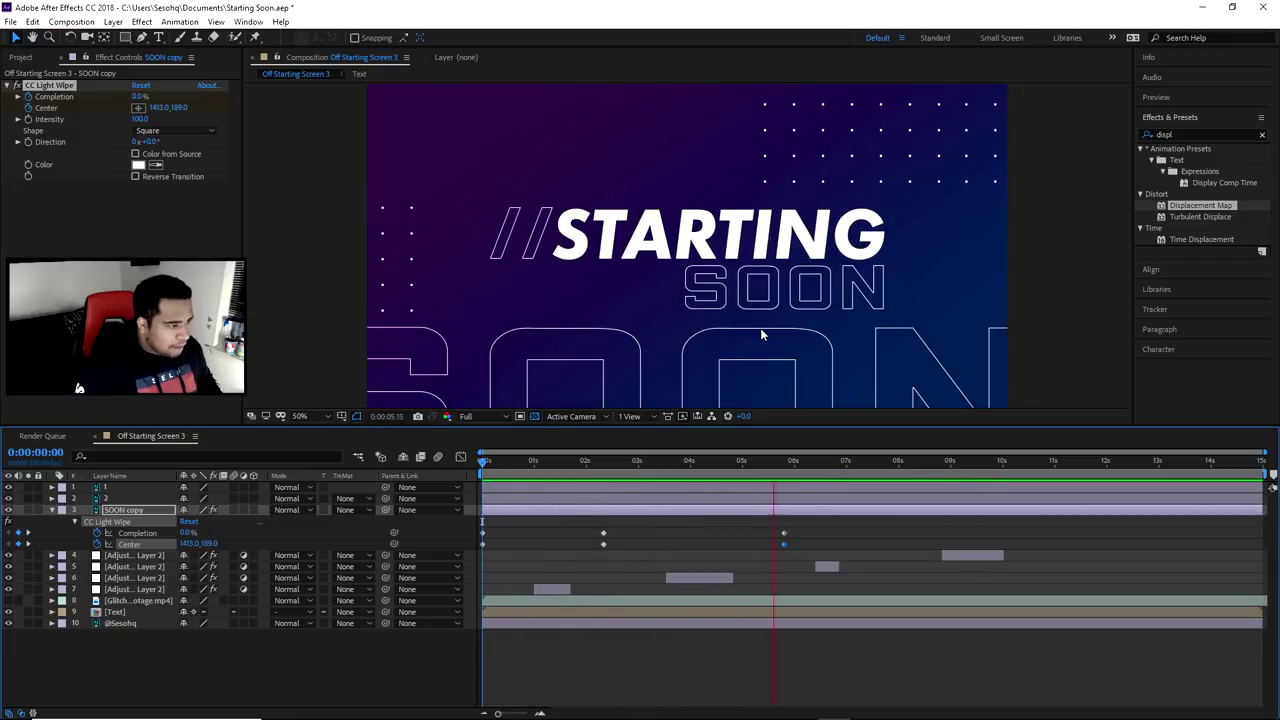
left_click_drag(791, 459, 787, 494)
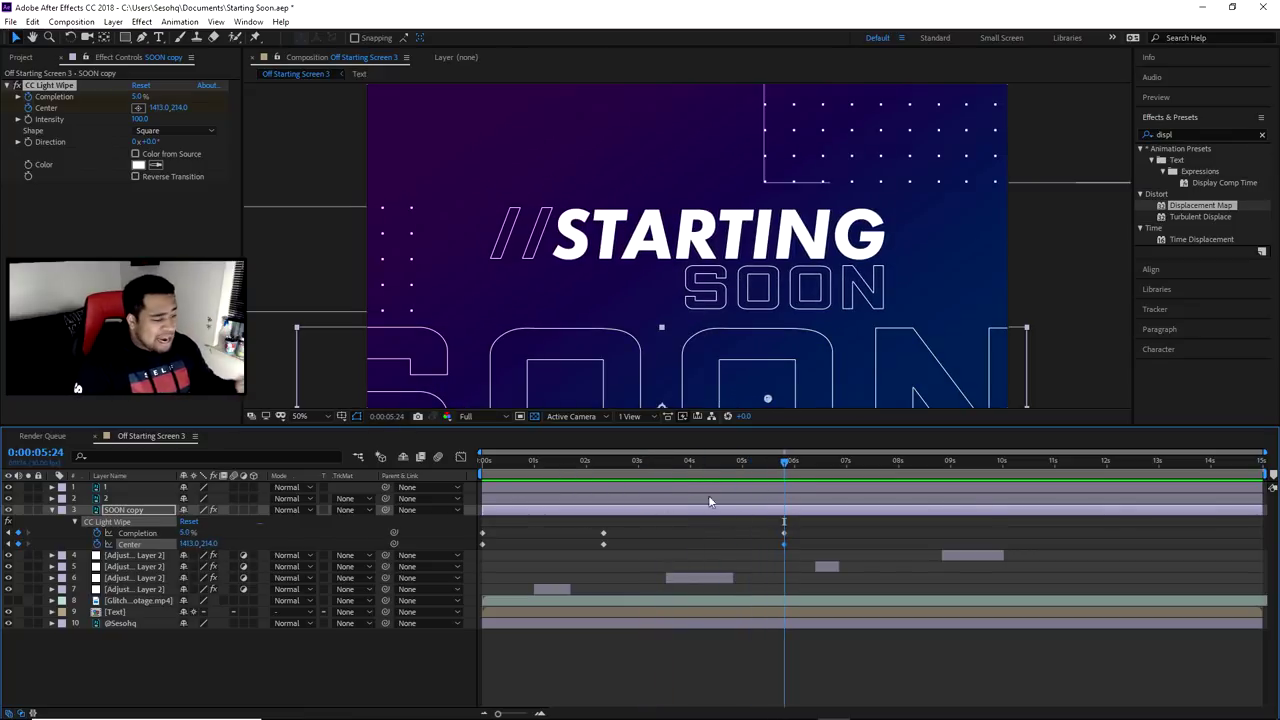
Try to duplicate the first light wipe Completion and Center keyframes at 0:00:14:18 near the composition's end.
left_click_drag(787, 470, 1080, 485)
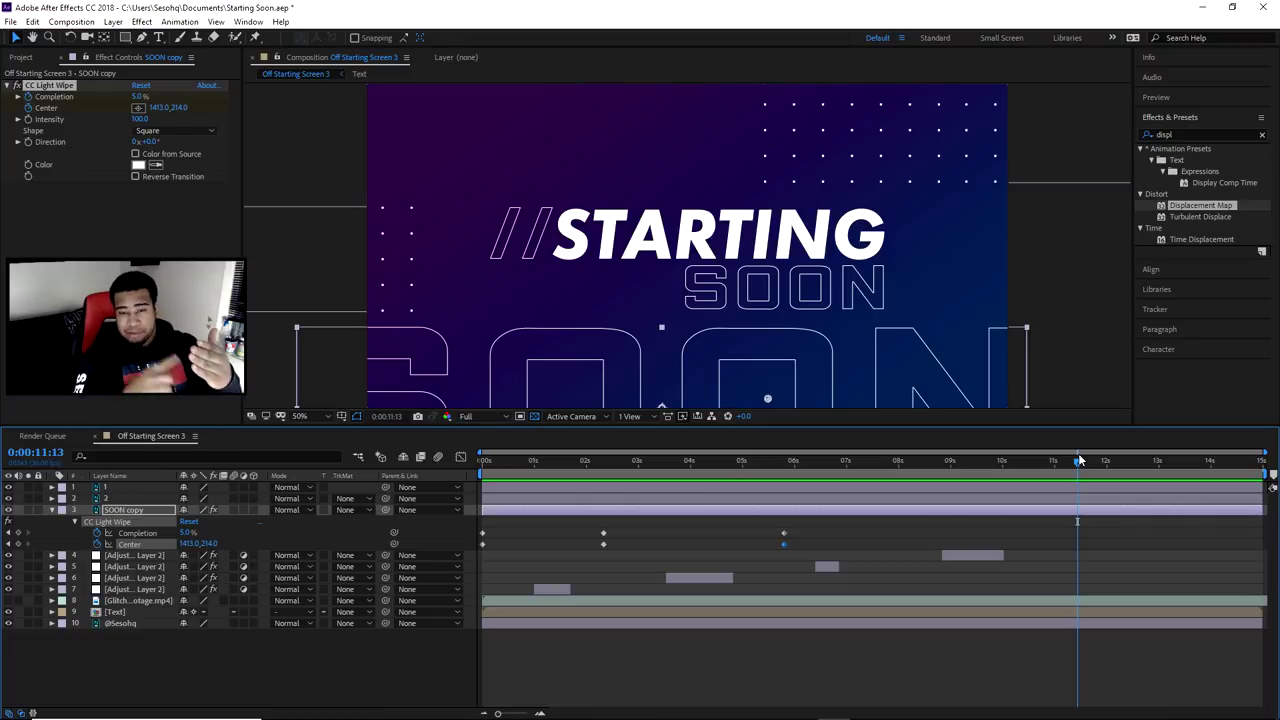
left_click_drag(1078, 460, 470, 474)
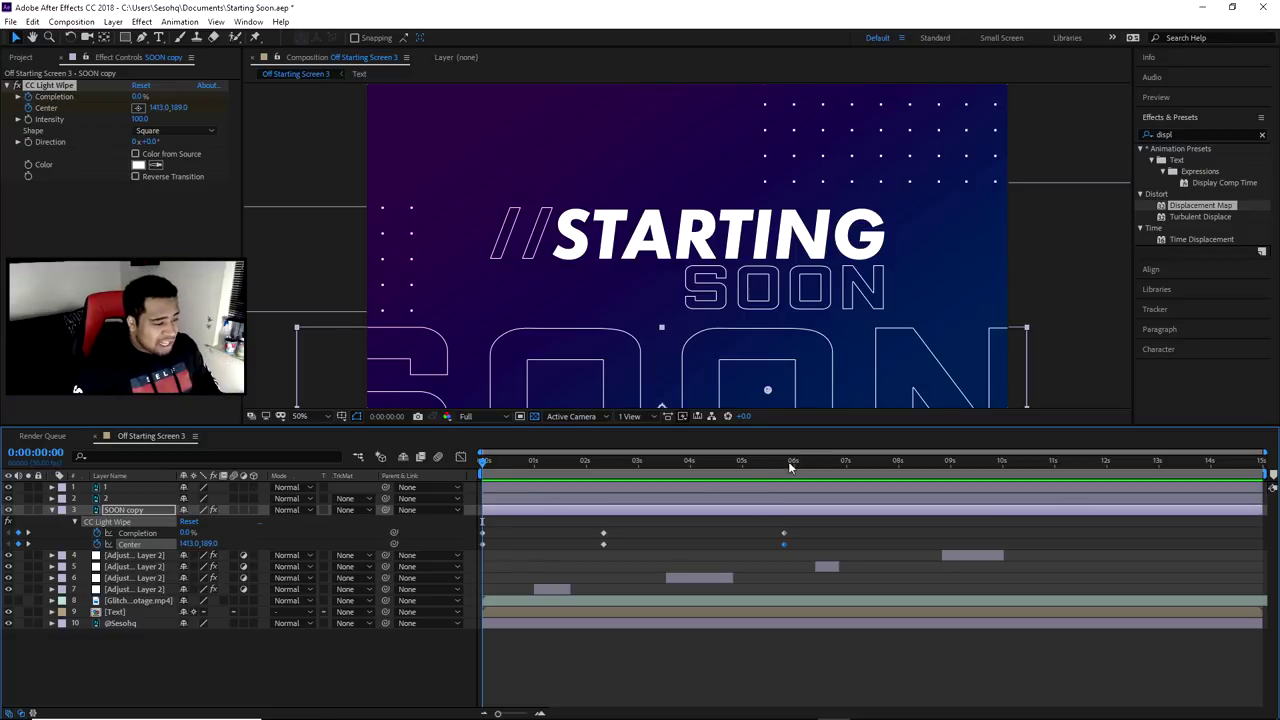
left_click_drag(788, 467, 808, 470)
left_click_drag(498, 528, 484, 560)
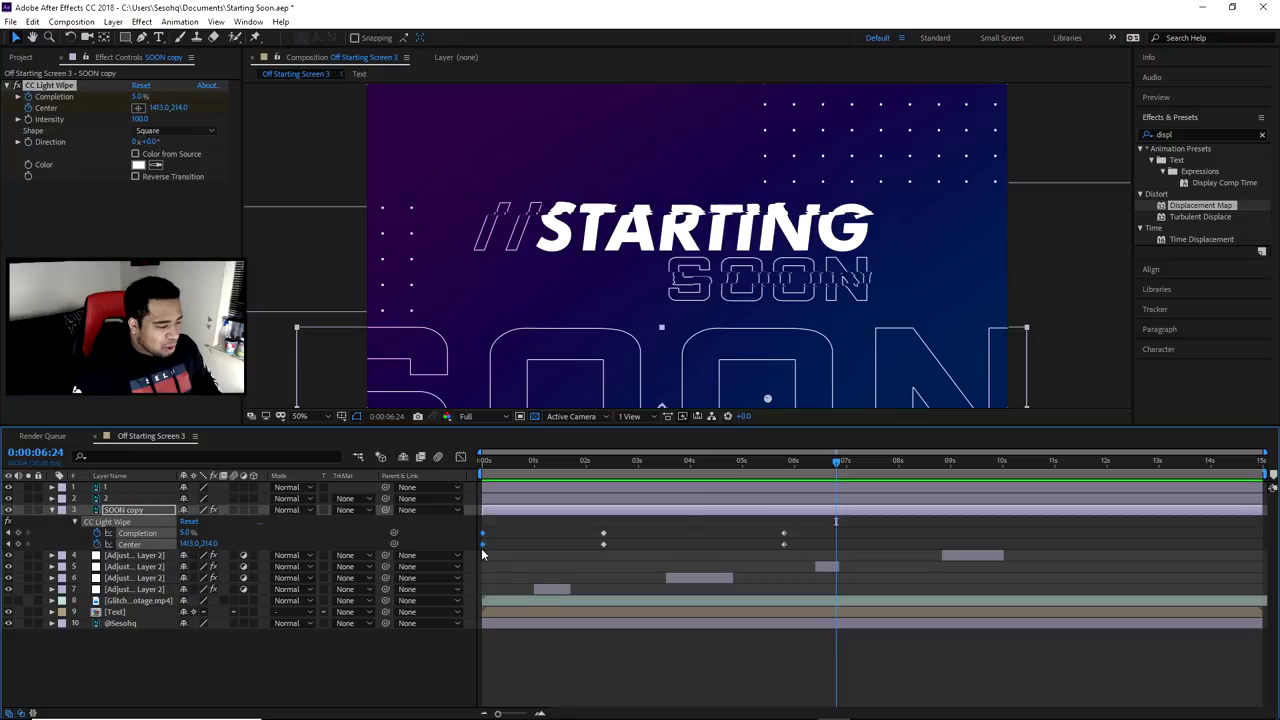
left_click_drag(840, 463, 1245, 465)
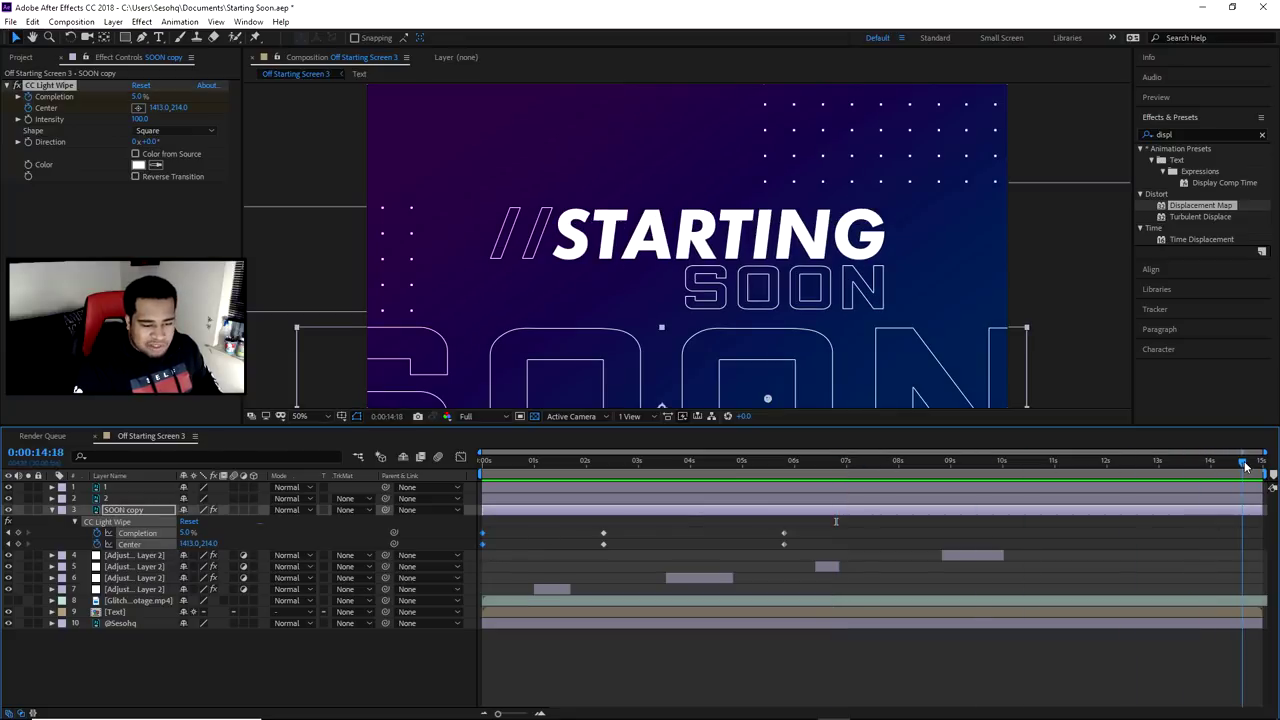
key("ctrl+v")
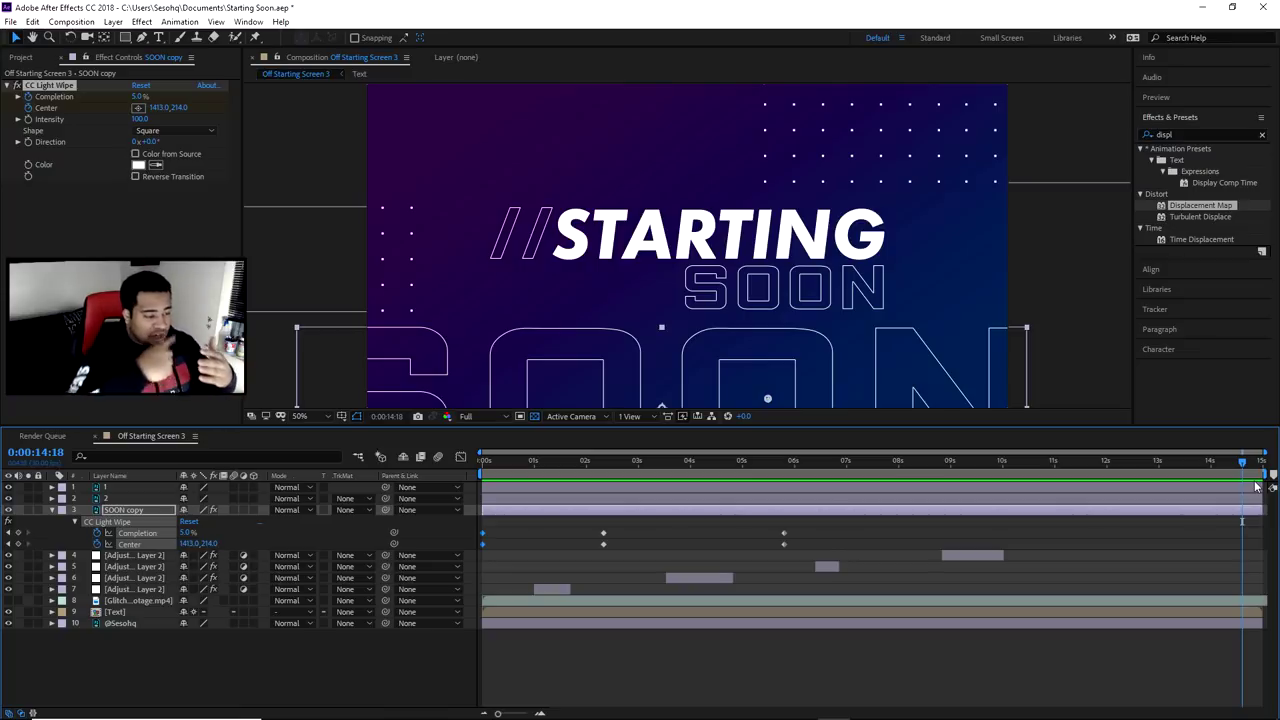
left_click_drag(584, 460, 461, 456)
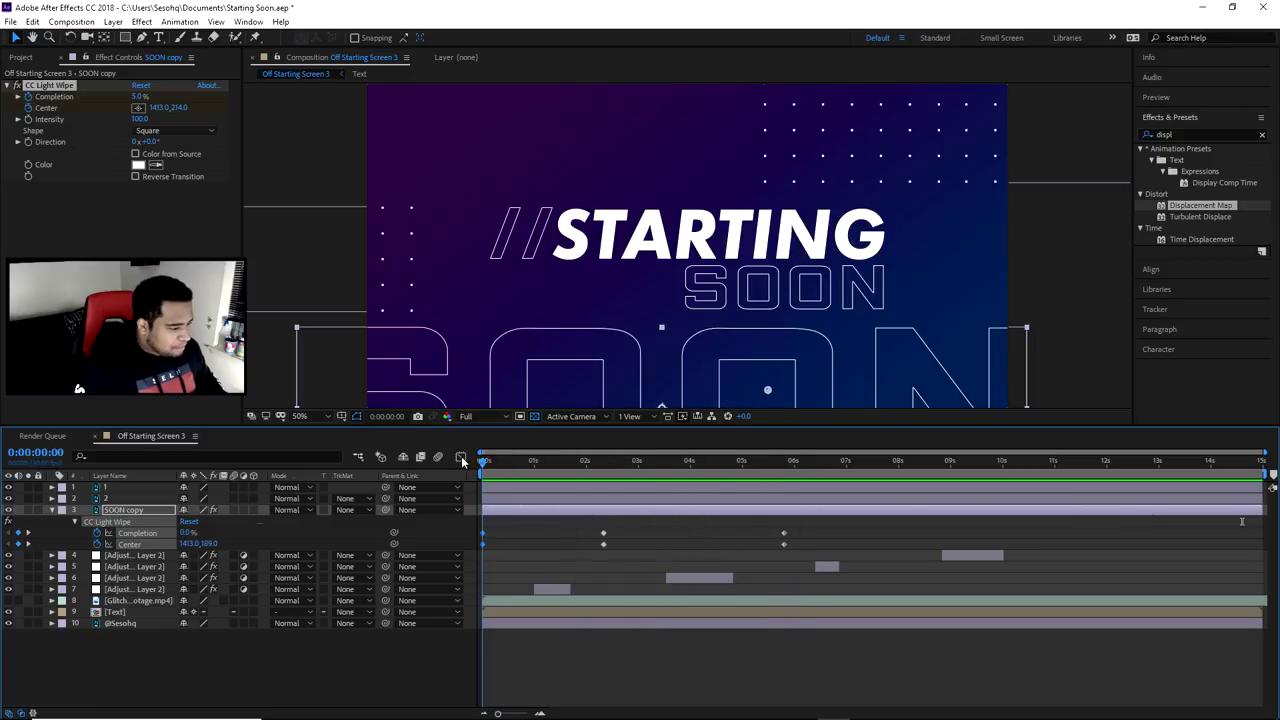
Apply the Linear Wipe transition effect to the SOON copy layer.
left_click(115, 22)
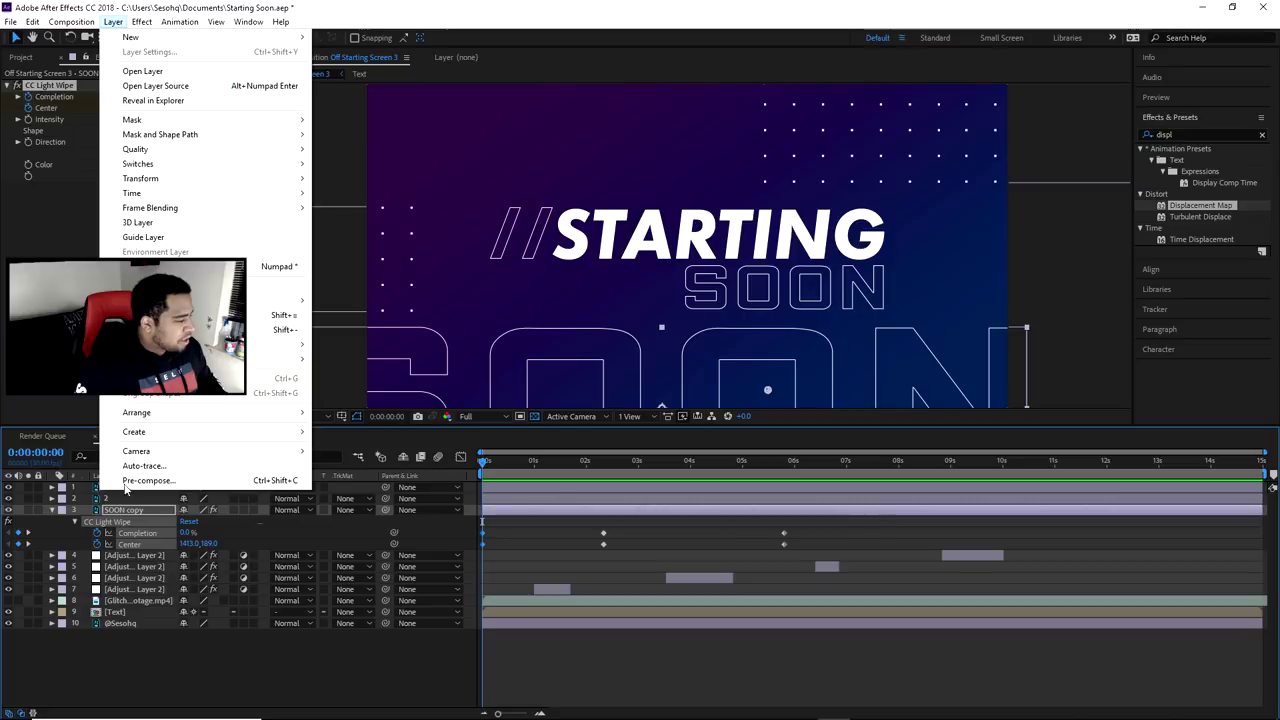
left_click(137, 515)
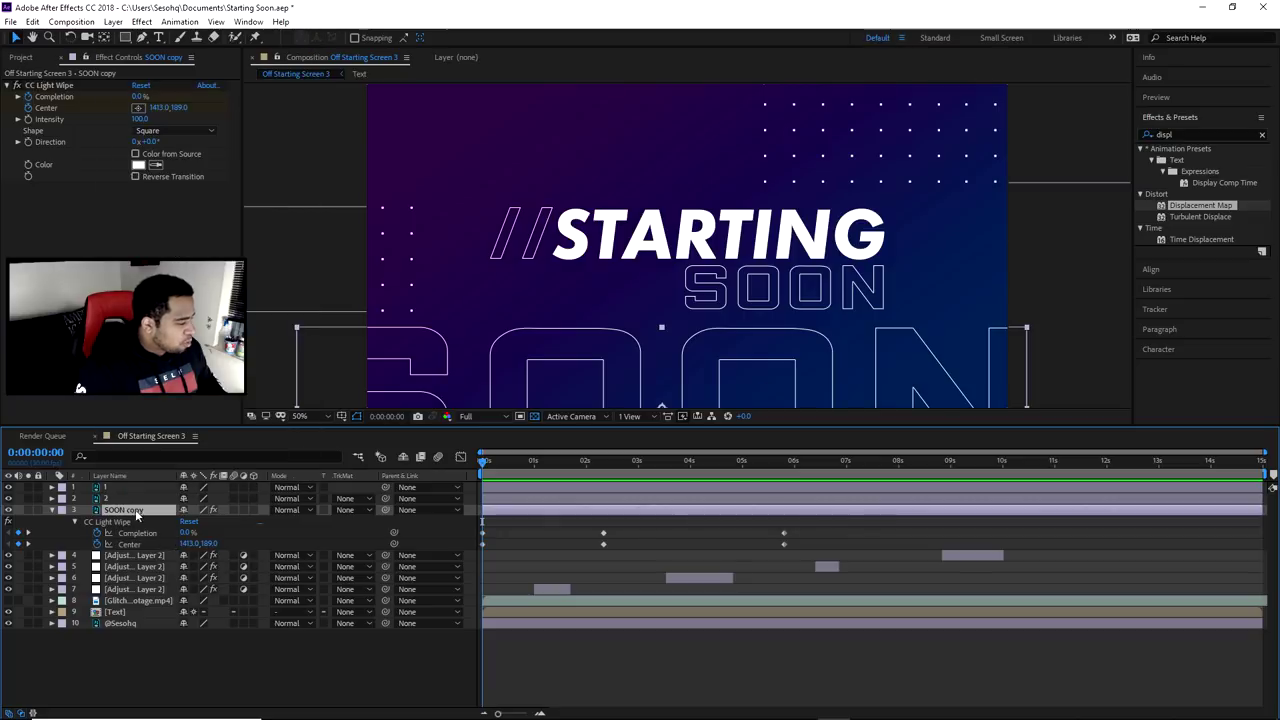
left_click(140, 22)
mouse_move(280, 379)
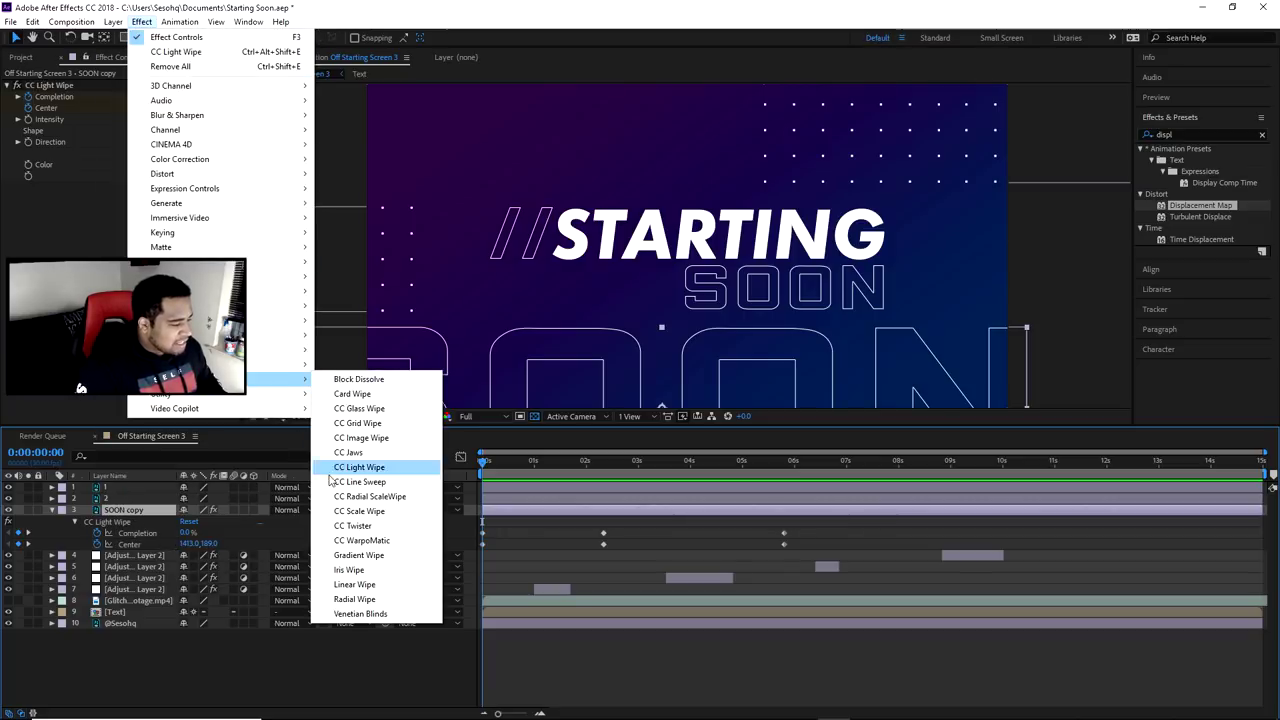
left_click(354, 584)
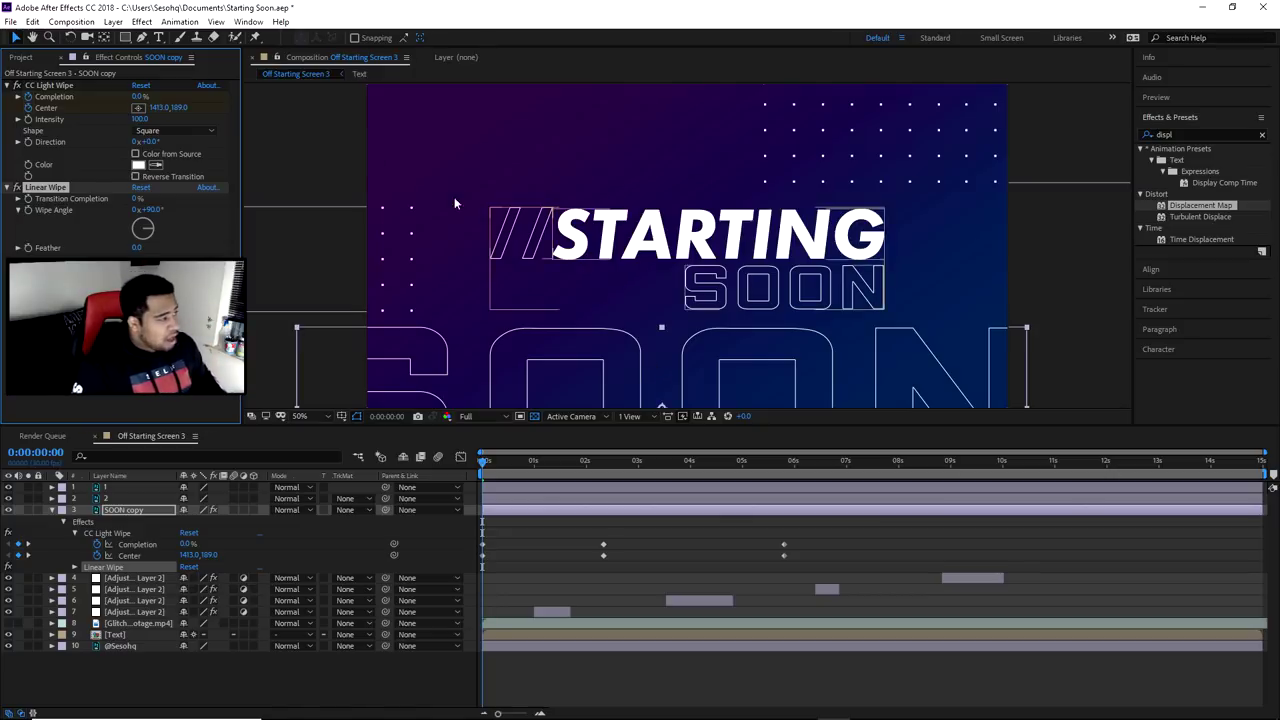
Enable Transition Completion keyframes for the Linear Wipe at 0:00:00:00 with 0% and reveal the layer's keyframed properties.
left_click_drag(181, 203, 131, 215)
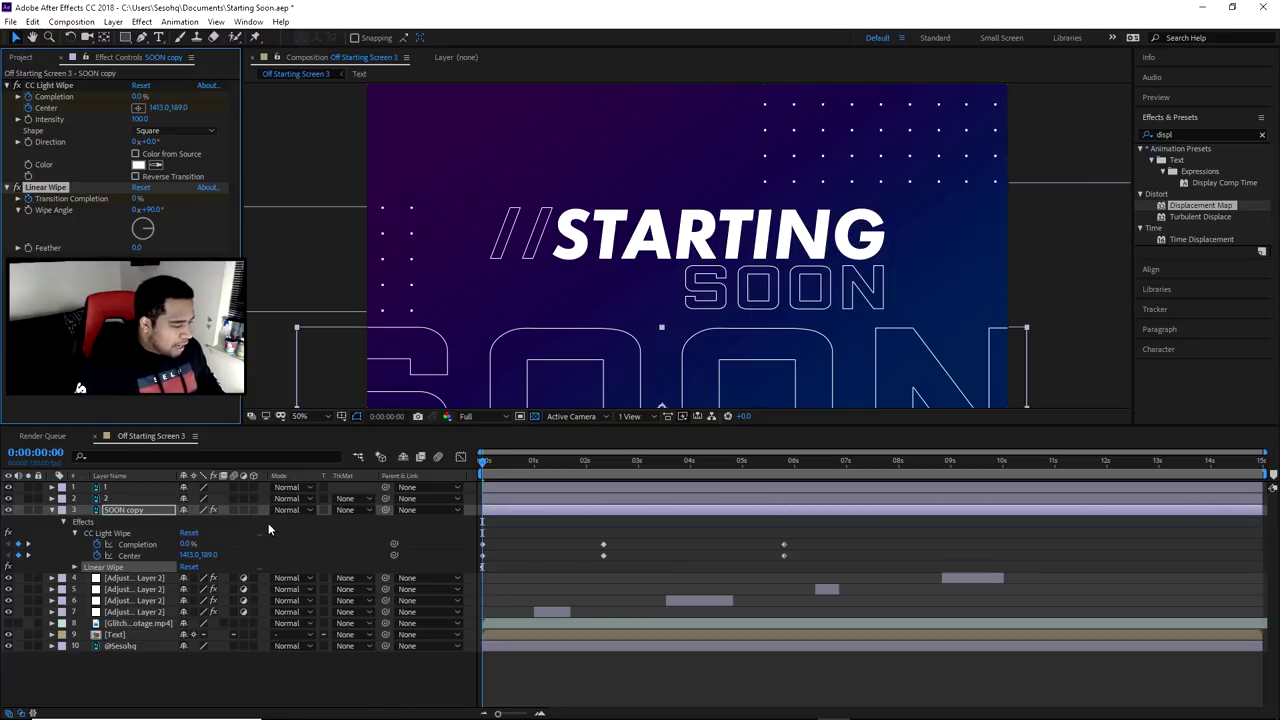
key("e")
key("u")
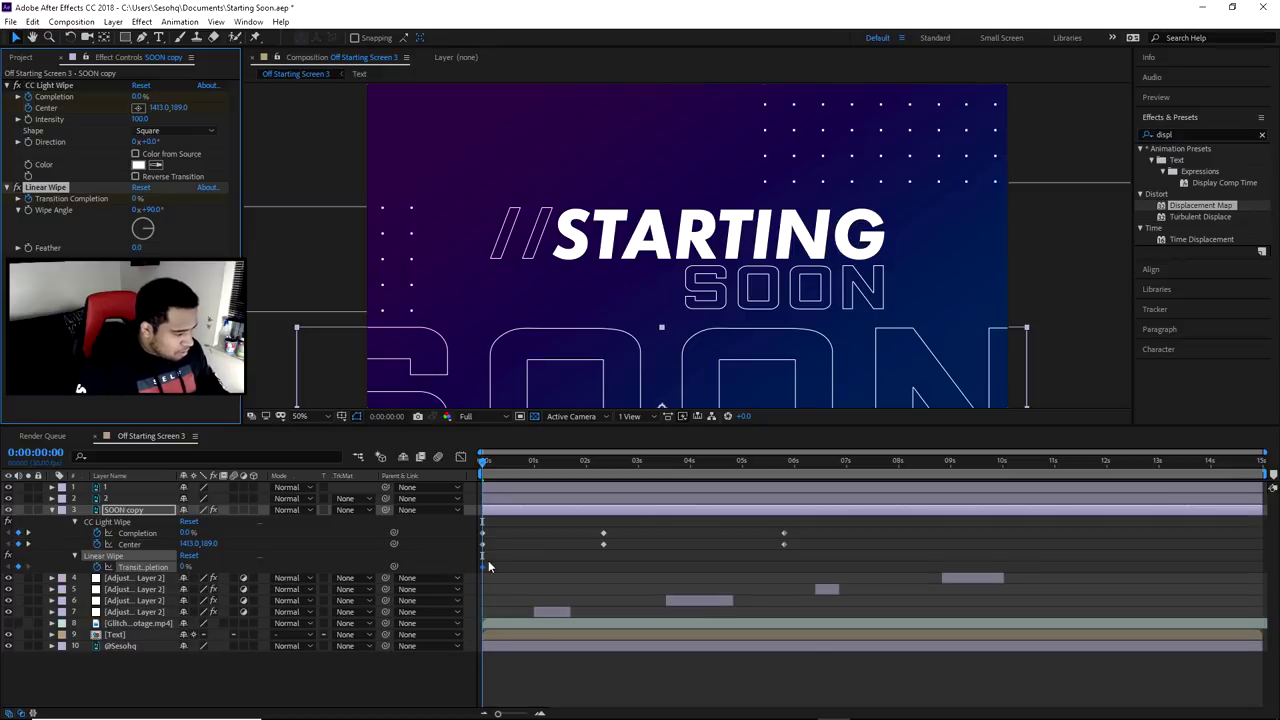
Add Linear Wipe Transition Completion keyframes of 39% at 0:00:01:21 and 0% at 0:00:02:10.
left_click_drag(484, 468, 571, 462)
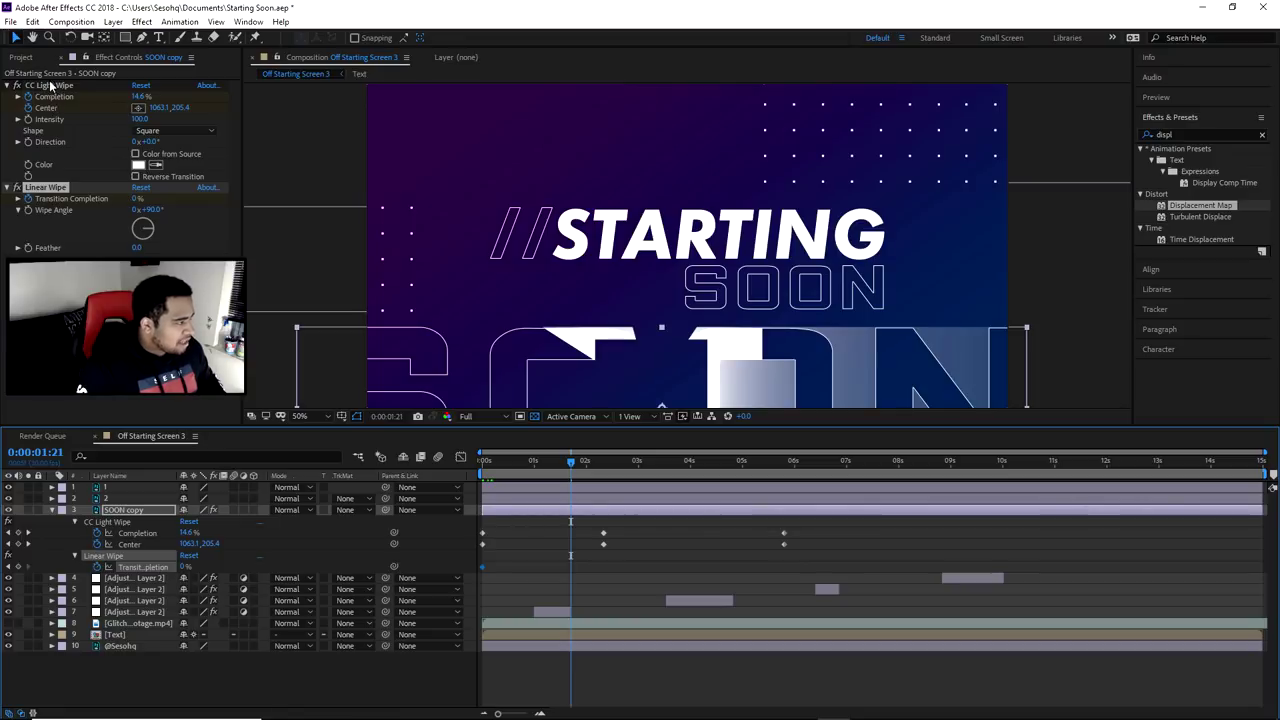
left_click(8, 85)
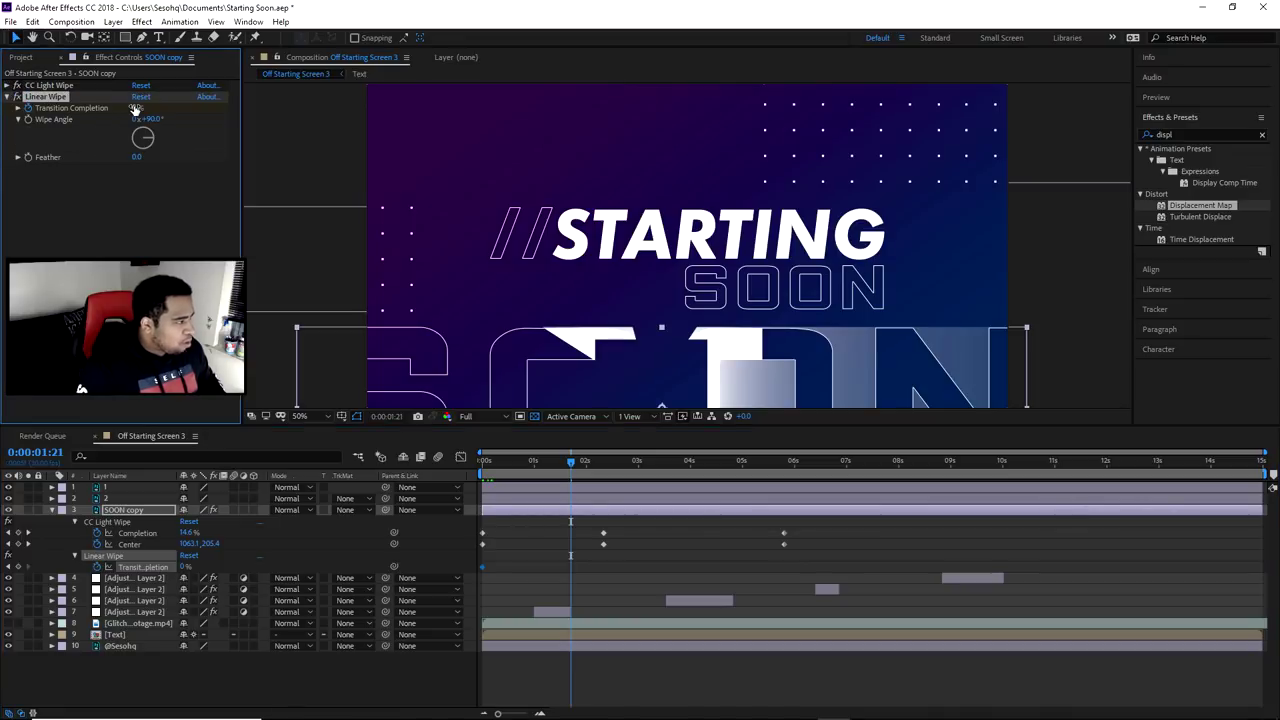
left_click_drag(138, 107, 171, 117)
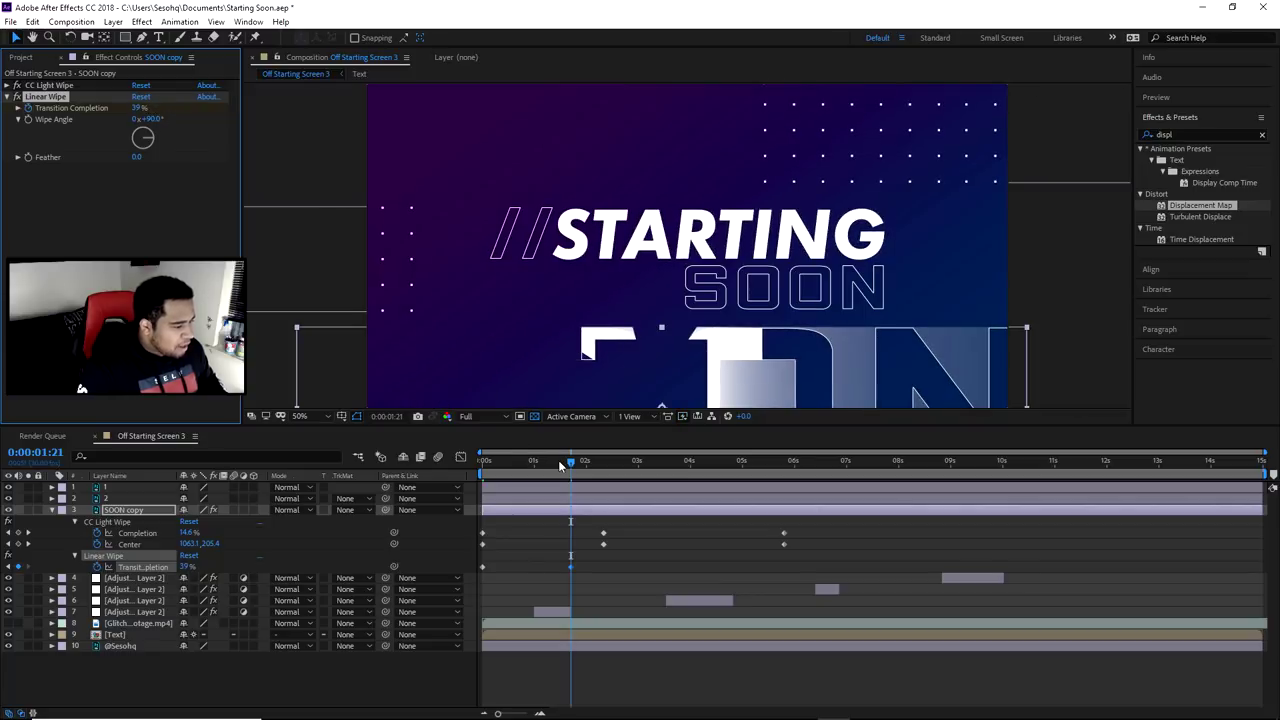
left_click_drag(573, 464, 603, 463)
type("0")
key("Return")
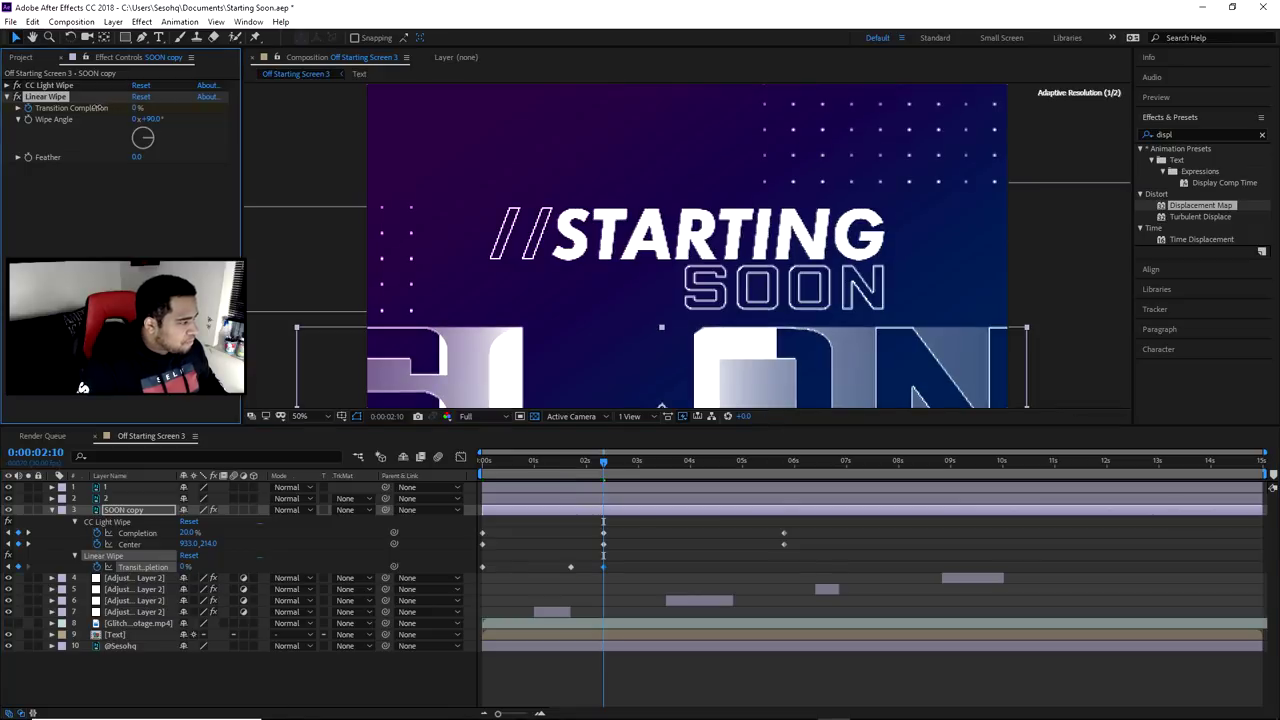
Add a Linear Wipe Transition Completion keyframe of about 53% at 0:00:05:03.
left_click_drag(580, 462, 749, 470)
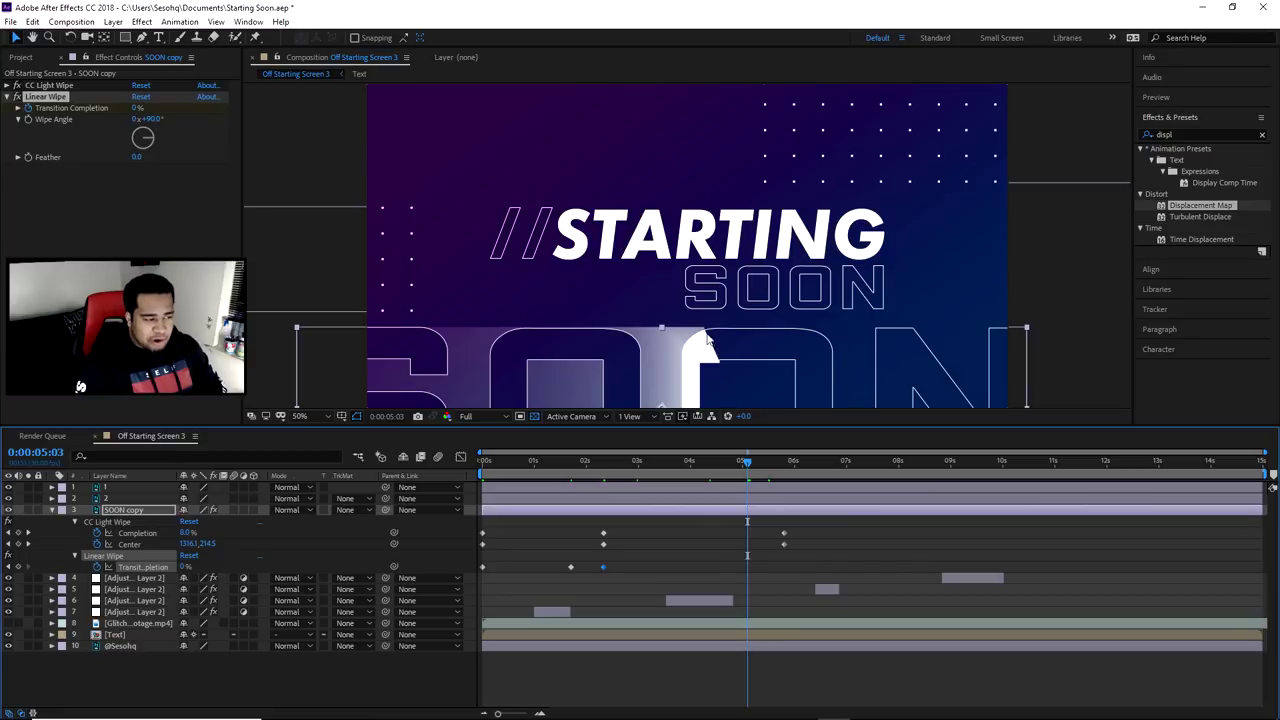
left_click_drag(134, 107, 172, 112)
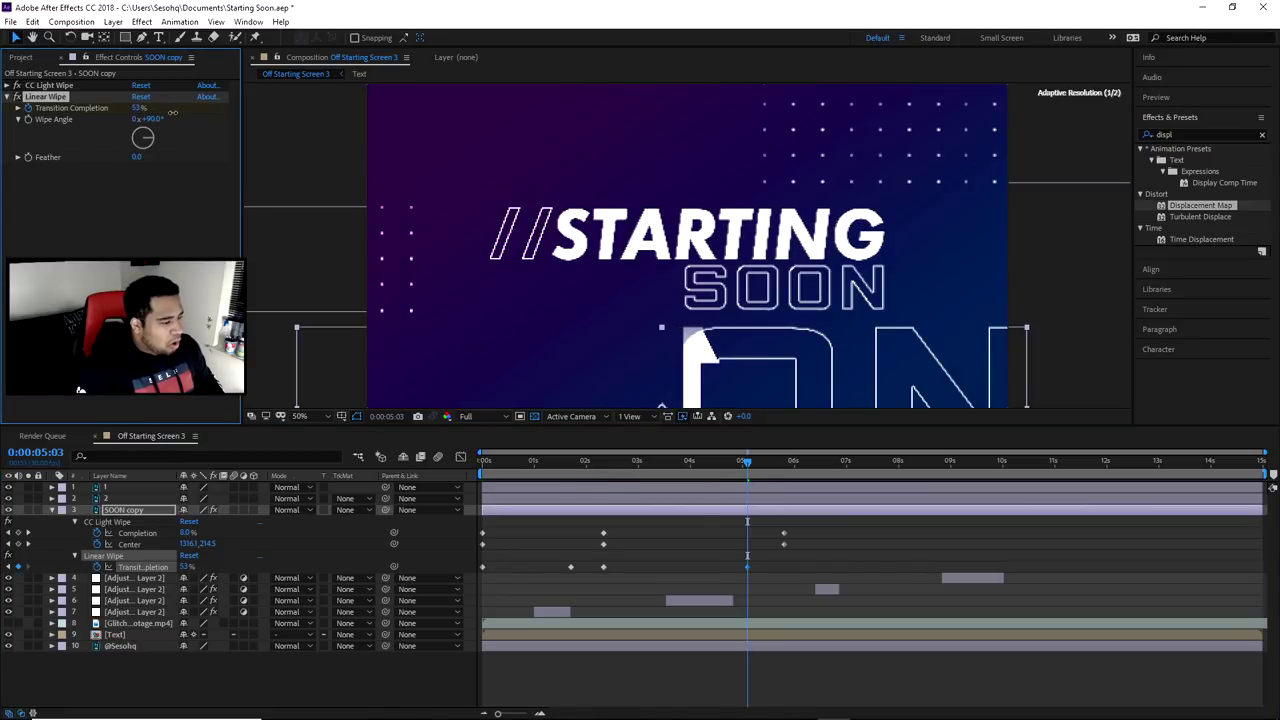
Add a Linear Wipe Transition Completion keyframe of 0% at 0:00:05:22 and scrub back through the wipe to 0:00:00:00.
left_click_drag(744, 460, 781, 465)
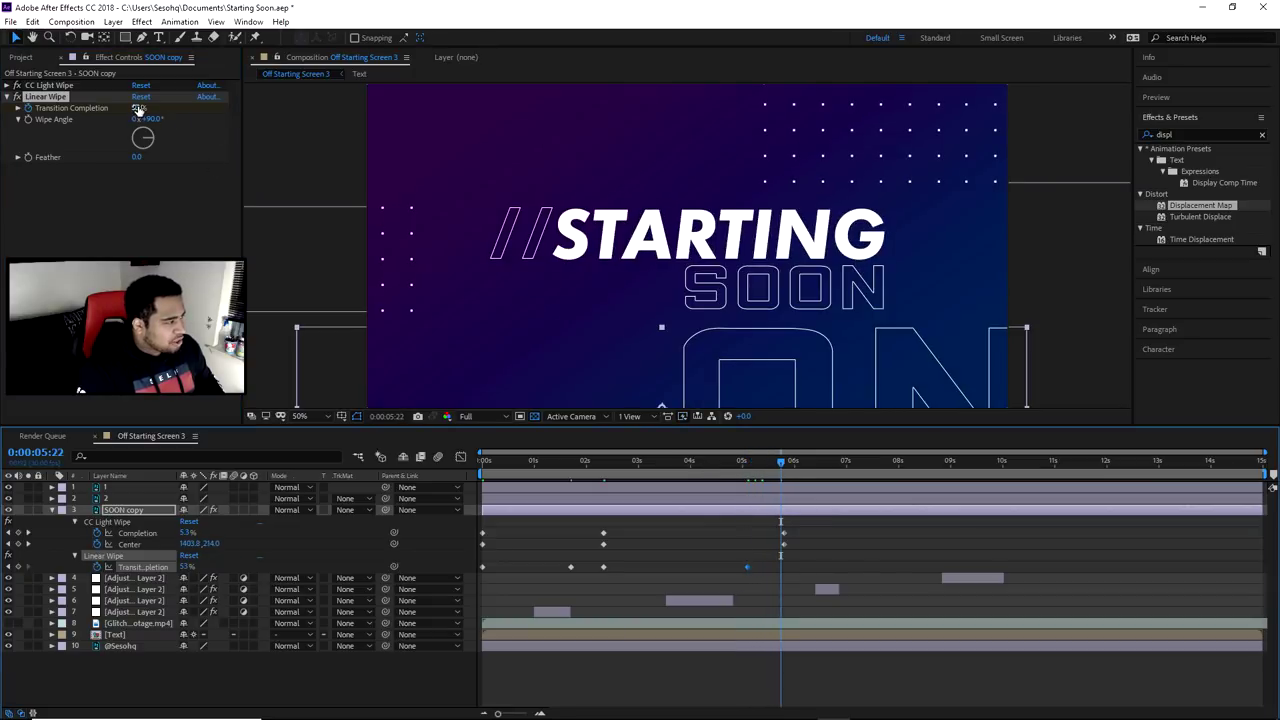
left_click_drag(137, 107, 63, 108)
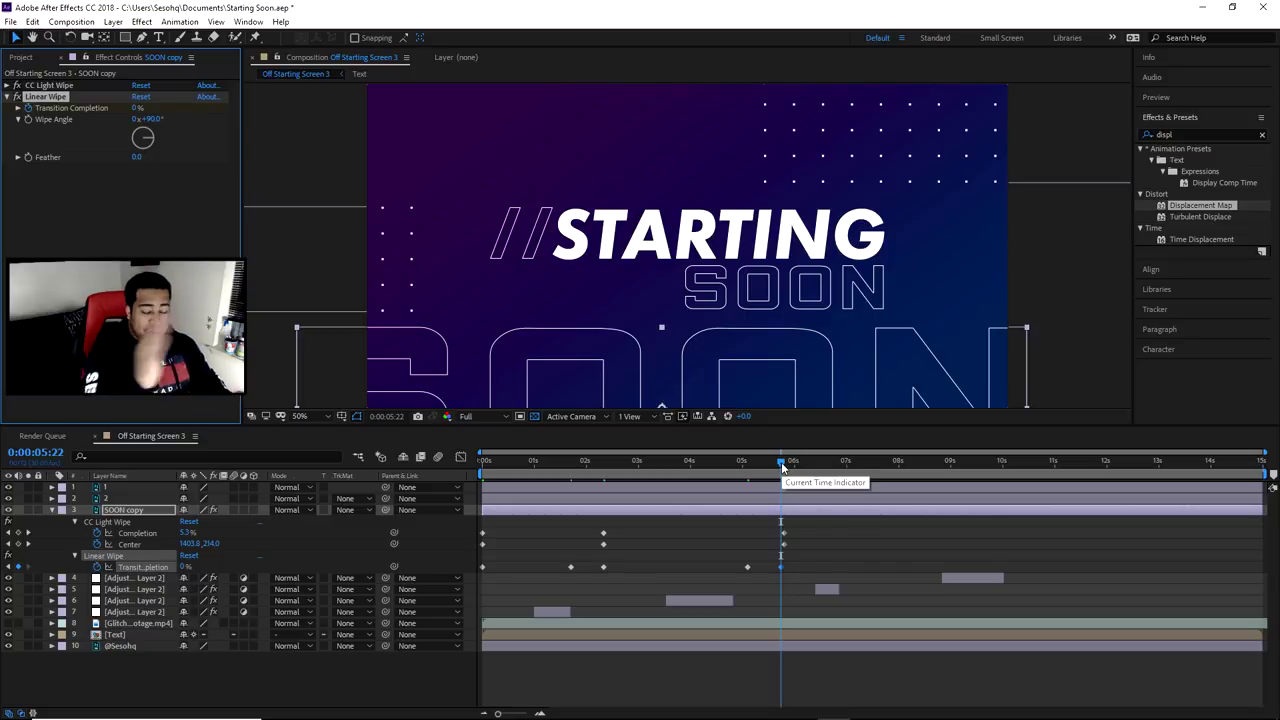
left_click_drag(782, 467, 602, 463)
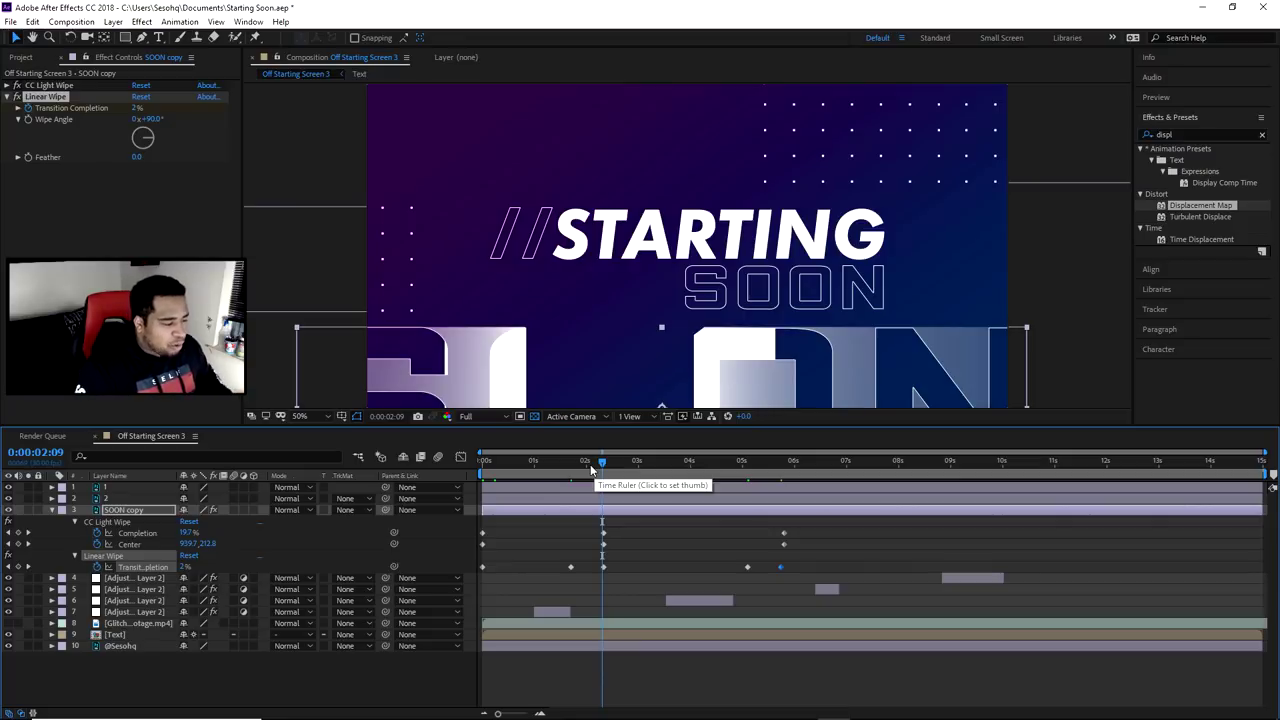
left_click_drag(592, 470, 347, 505)
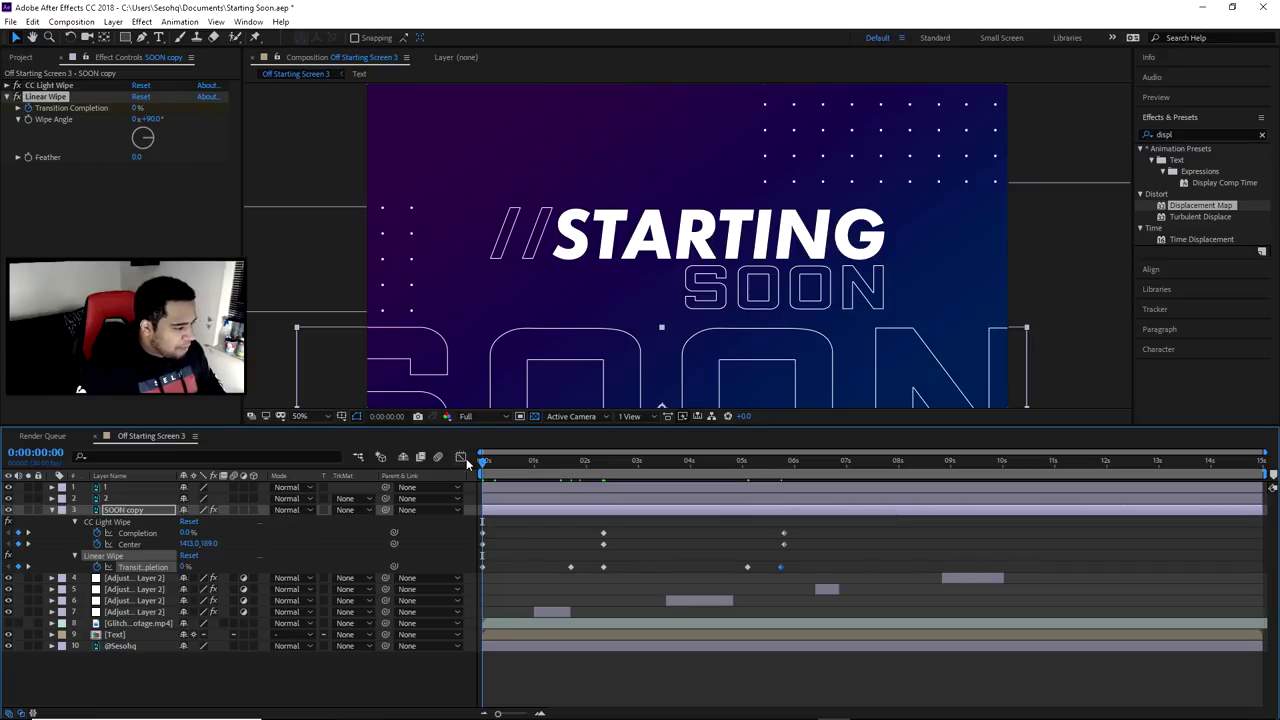
Add Linear Wipe Transition Completion keyframes of 0% at 0:00:00:27 and a higher value at about 0:00:01:02.
left_click_drag(488, 462, 571, 467)
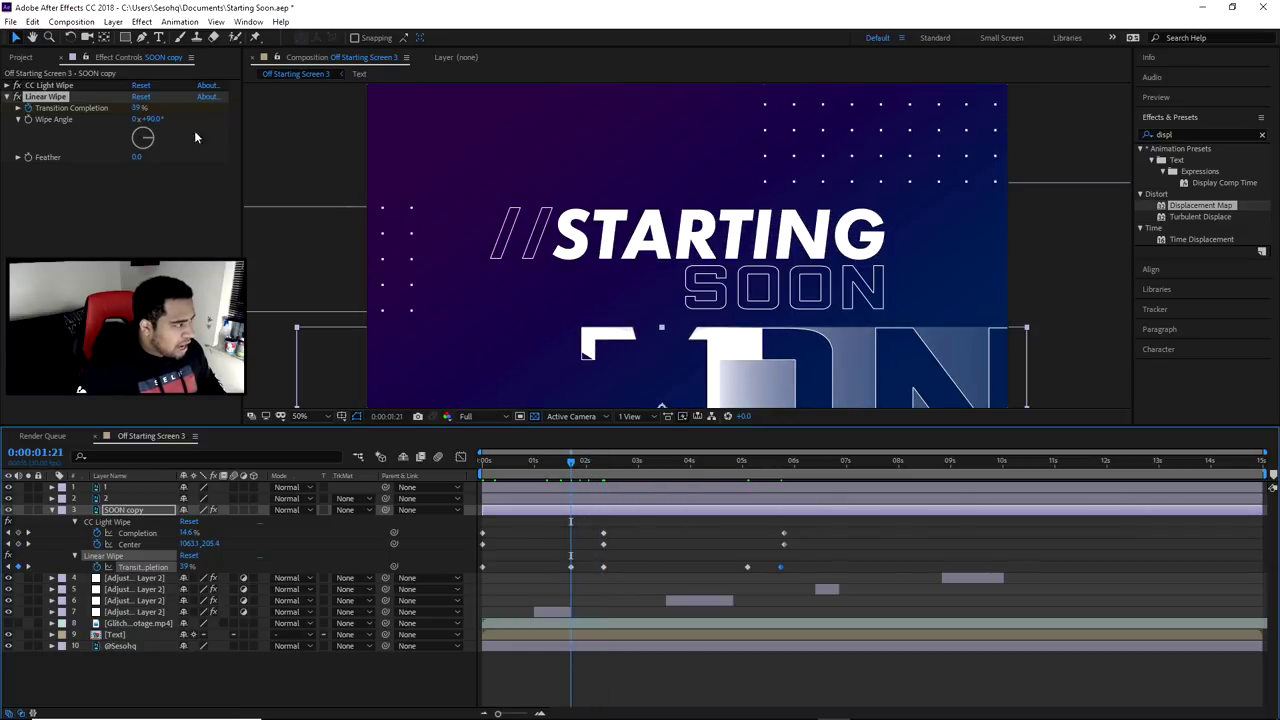
left_click_drag(571, 463, 529, 466)
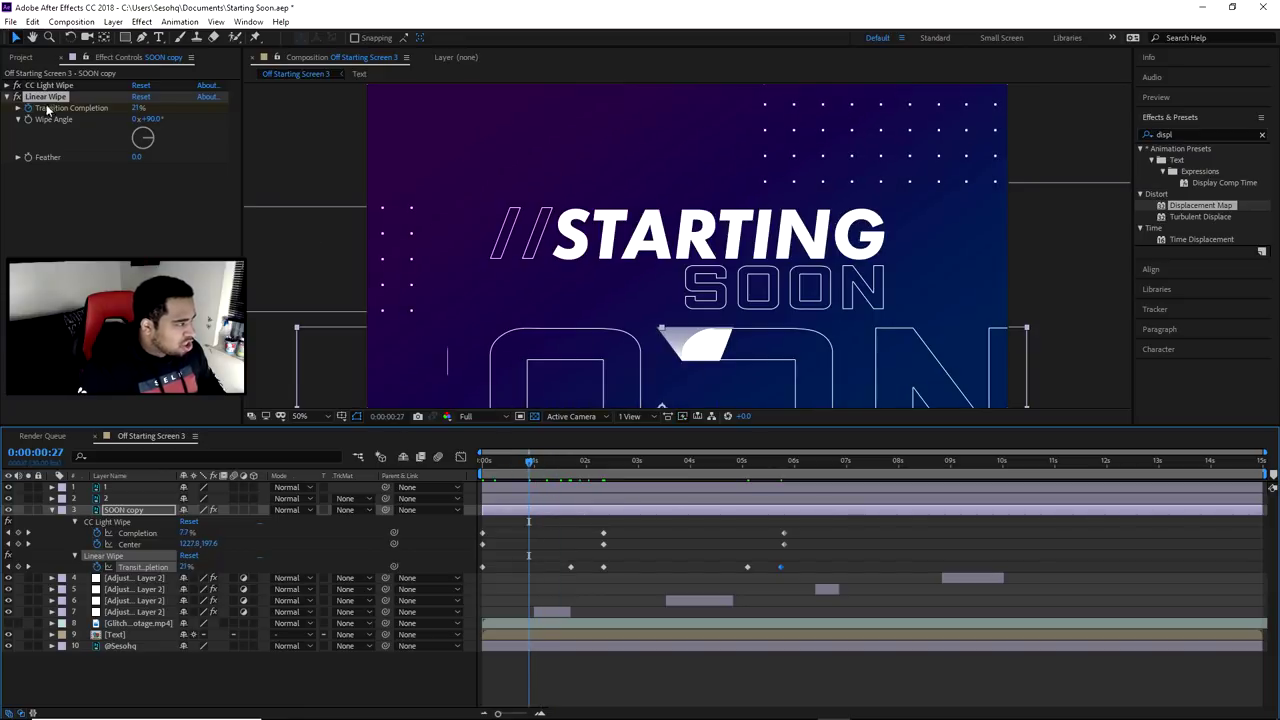
left_click_drag(138, 107, 110, 107)
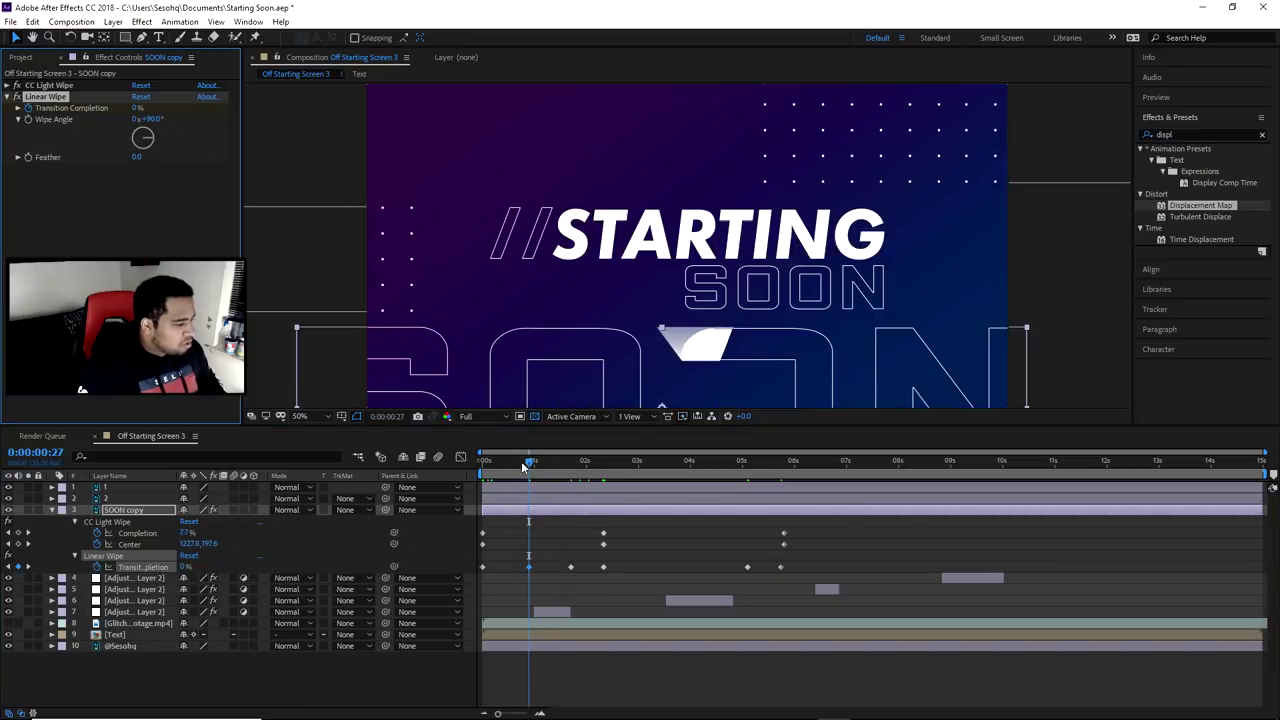
left_click_drag(527, 463, 537, 463)
left_click_drag(136, 109, 143, 108)
Preview the SOON copy wipe animation from the start and check the frames around 0:00:01:00.
left_click_drag(538, 463, 483, 463)
key("space")
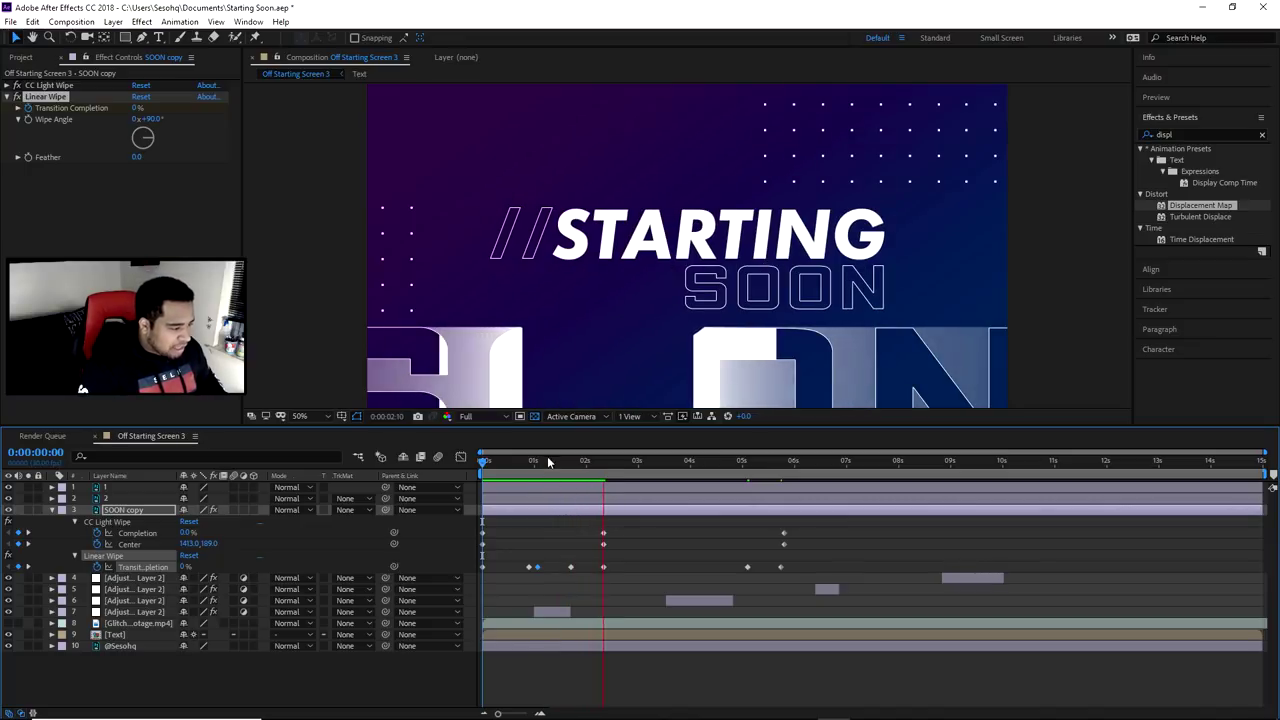
left_click(483, 464)
left_click_drag(483, 464, 534, 471)
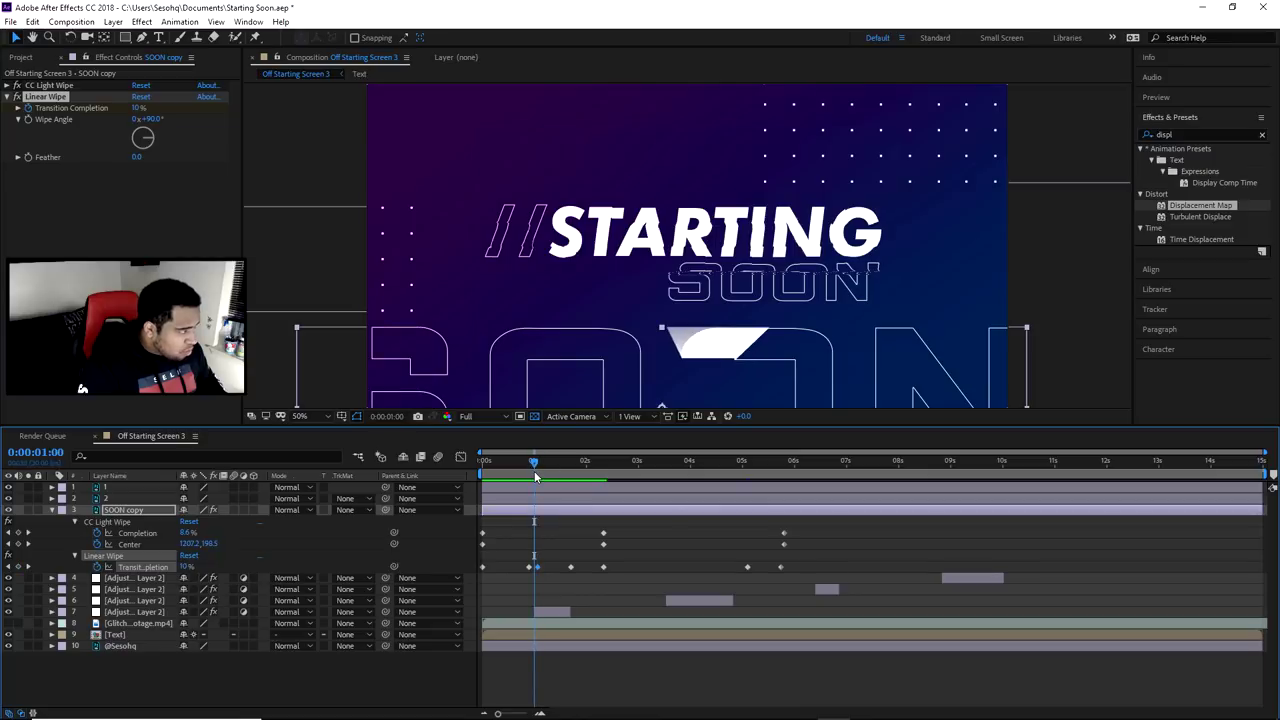
Set the Linear Wipe Transition Completion keyframe at 0:00:00:27 to 15%.
left_click(528, 467)
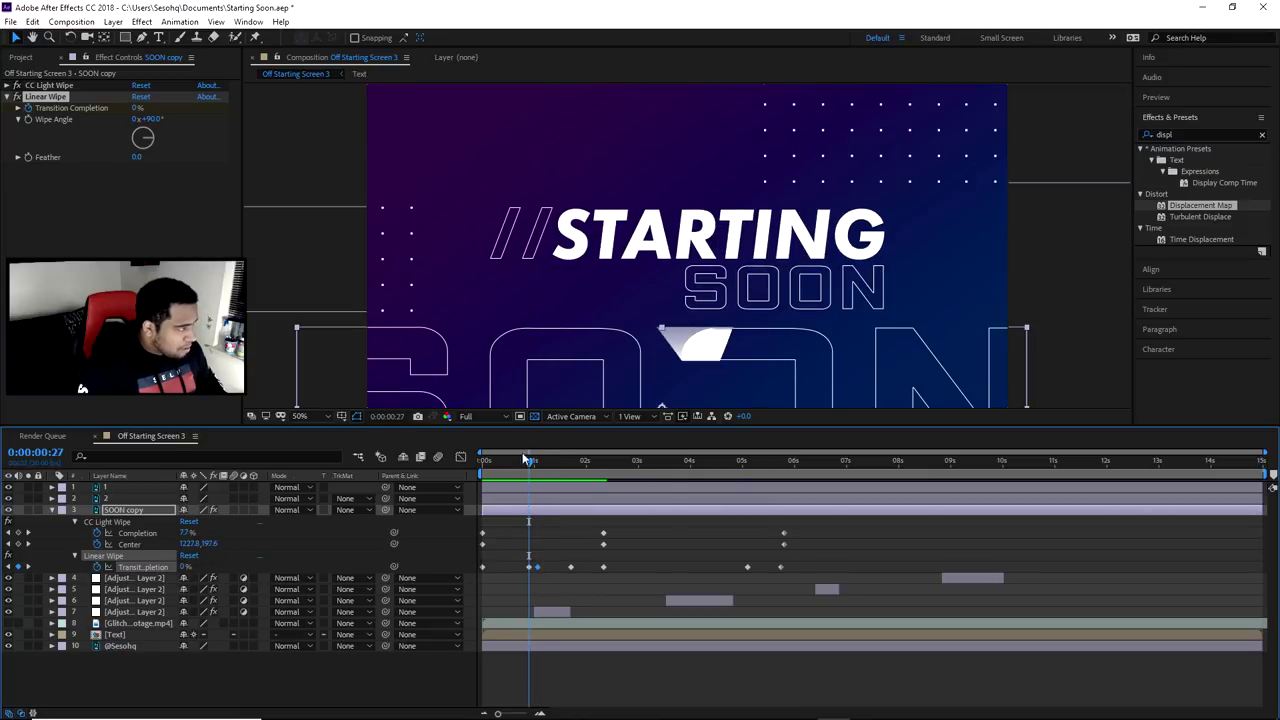
left_click(137, 108)
type("15")
key("Return")
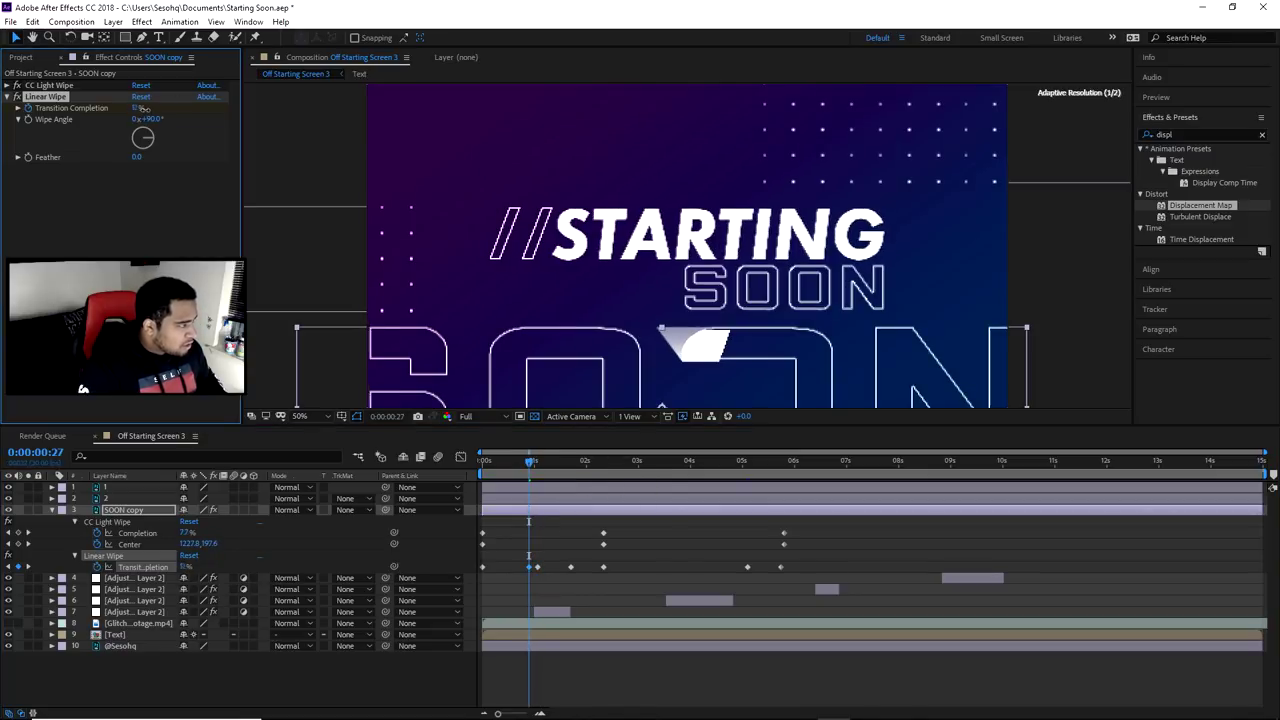
Play back the opening seconds of the composition to check the timing of the SOON copy wipe.
left_click_drag(531, 463, 536, 463)
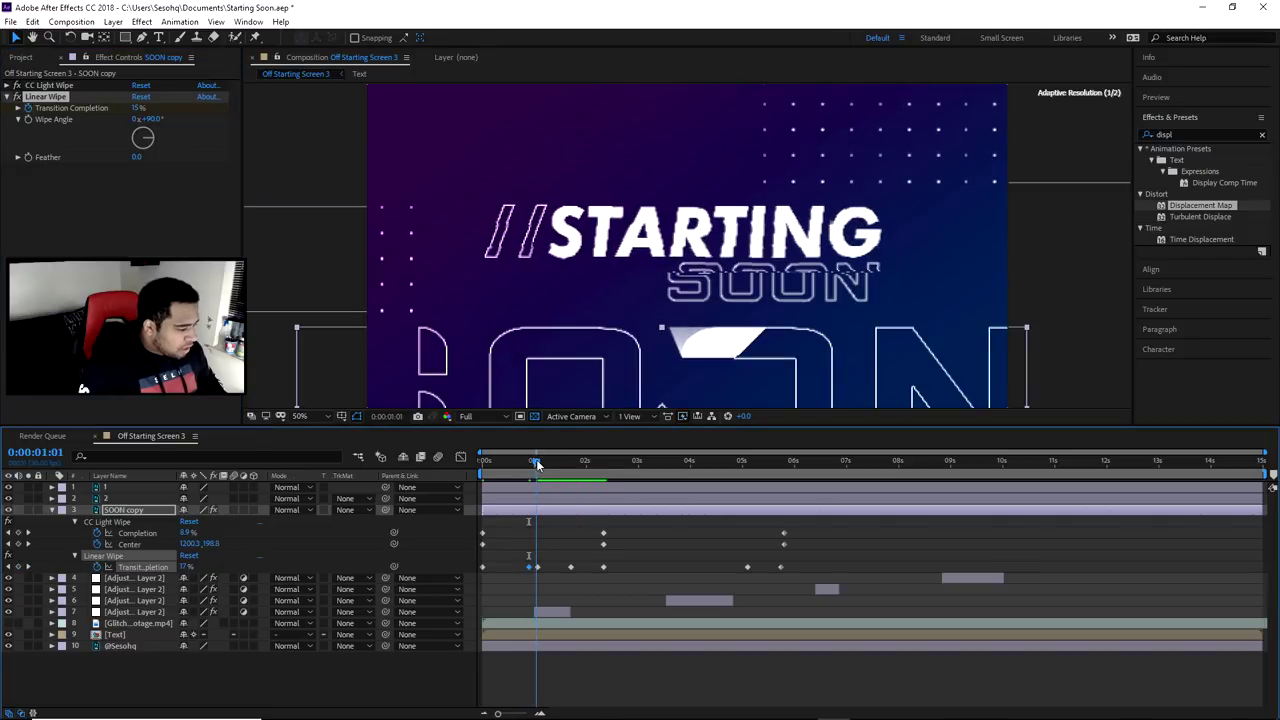
key("space")
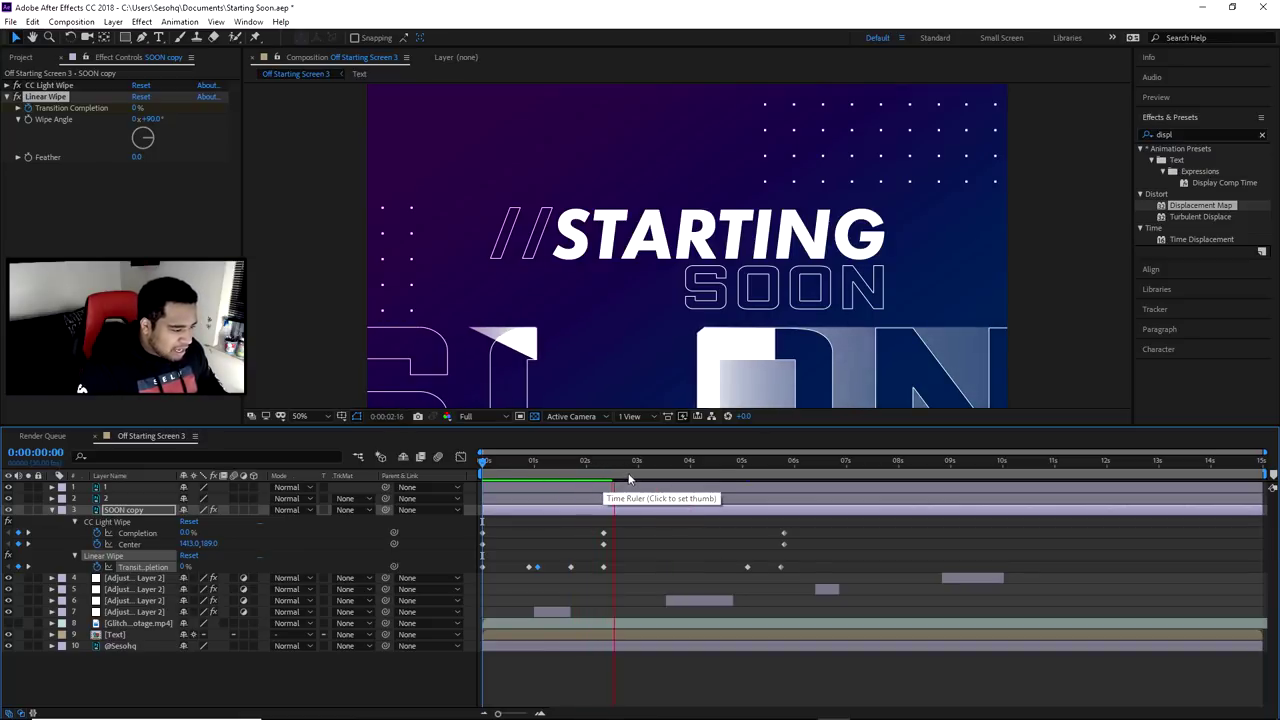
key("space")
key("space")
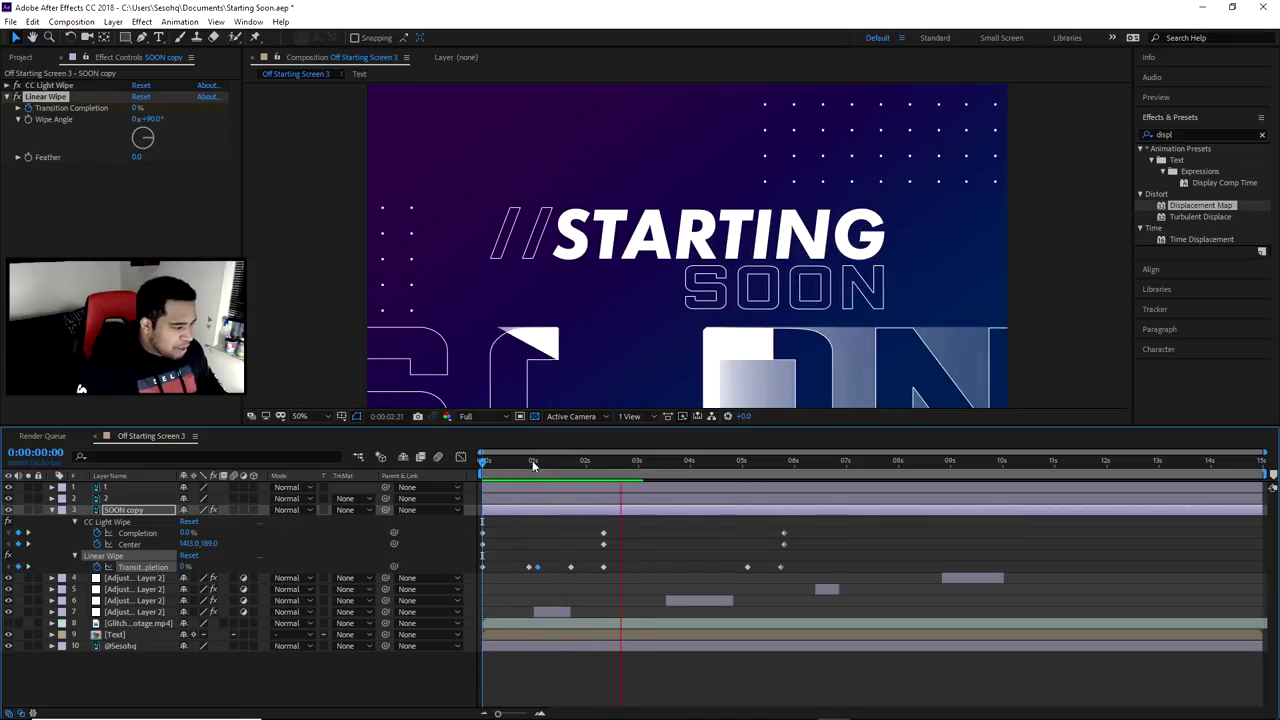
key("space")
Add Linear Wipe Transition Completion keyframes of 20% at 0:00:03:12 and 0% at 0:00:03:14.
left_click_drag(492, 460, 657, 468)
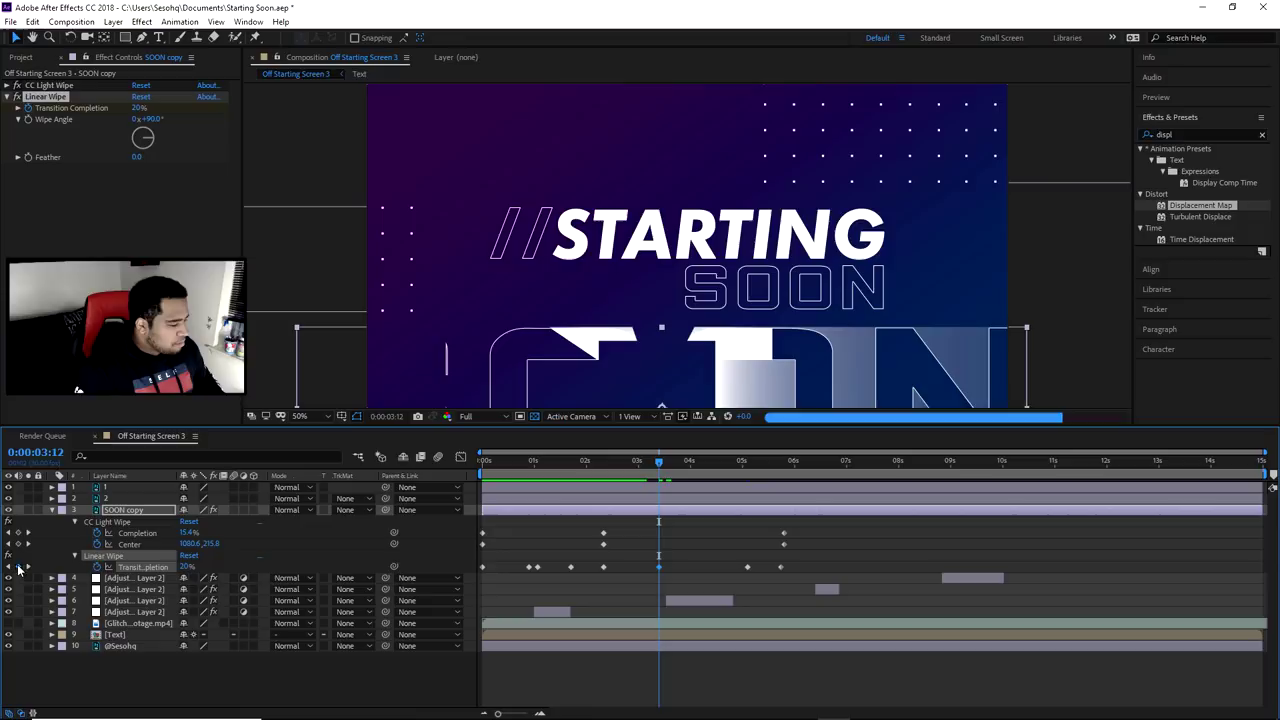
left_click(659, 459)
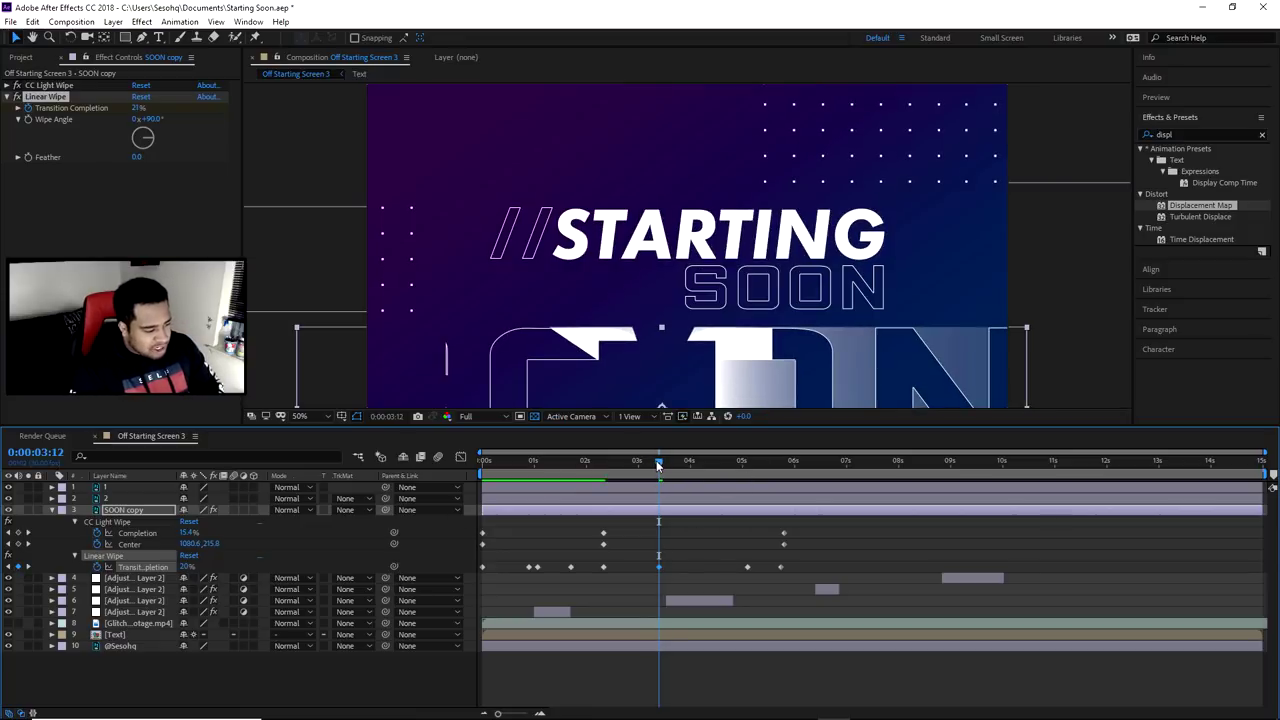
key("Page_Down")
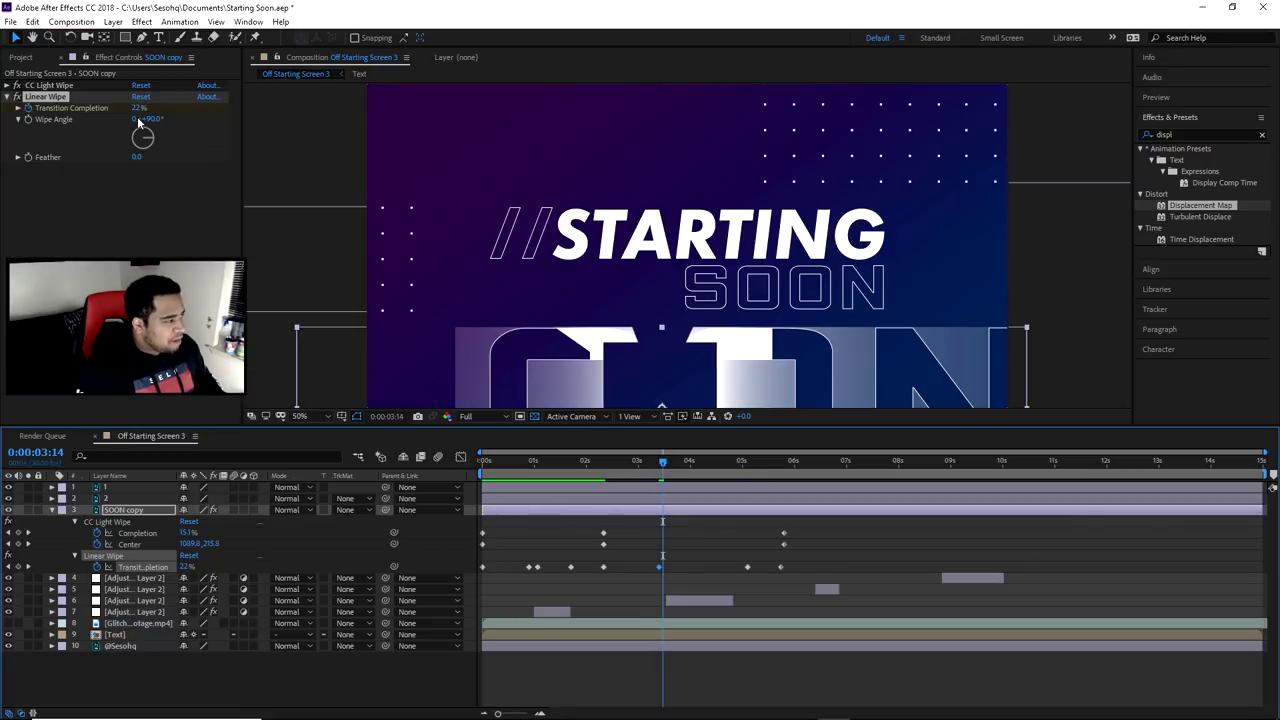
left_click_drag(138, 107, 100, 107)
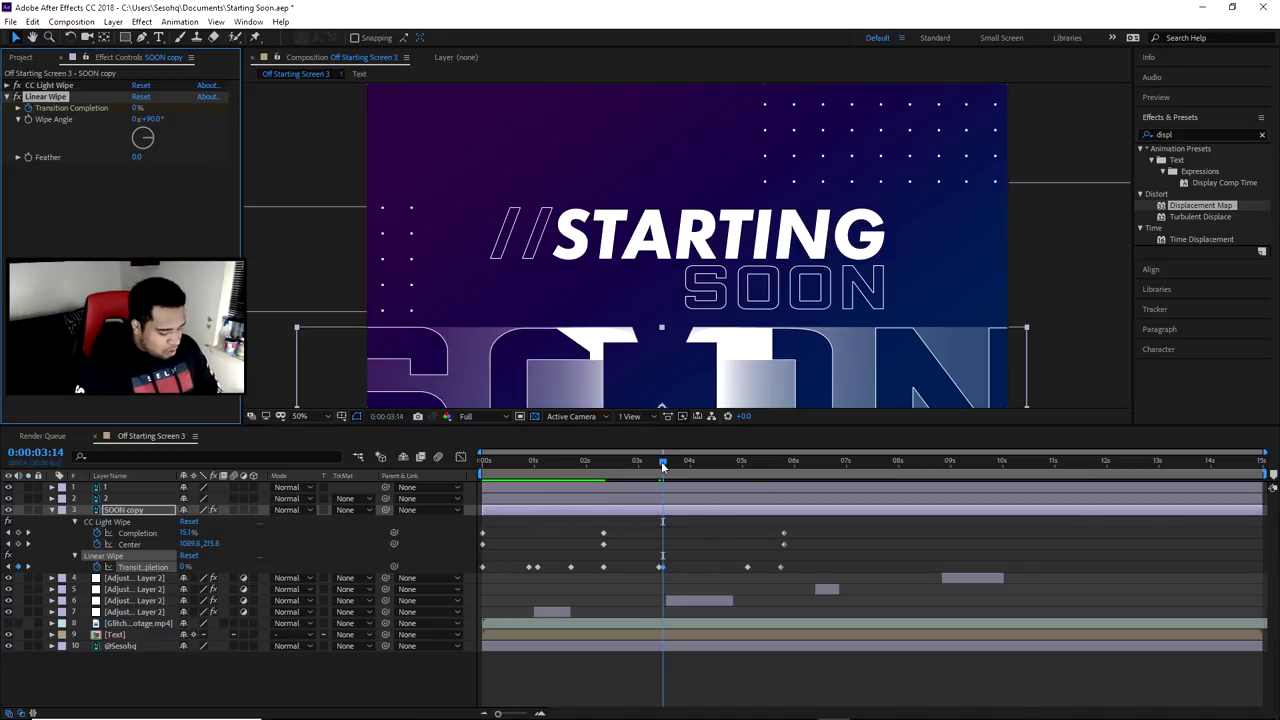
Add Linear Wipe Transition Completion keyframes of 19% at 0:00:03:20 and 0% at 0:00:03:25.
left_click_drag(664, 466, 672, 462)
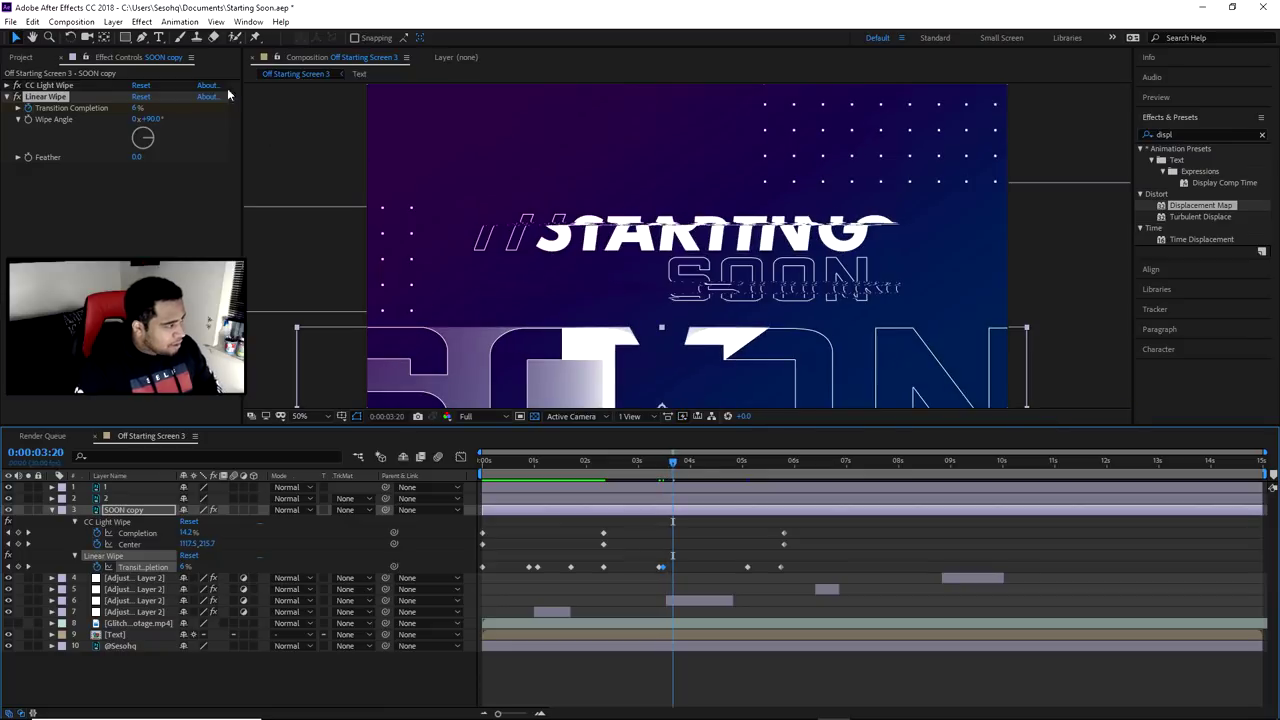
left_click_drag(137, 107, 146, 107)
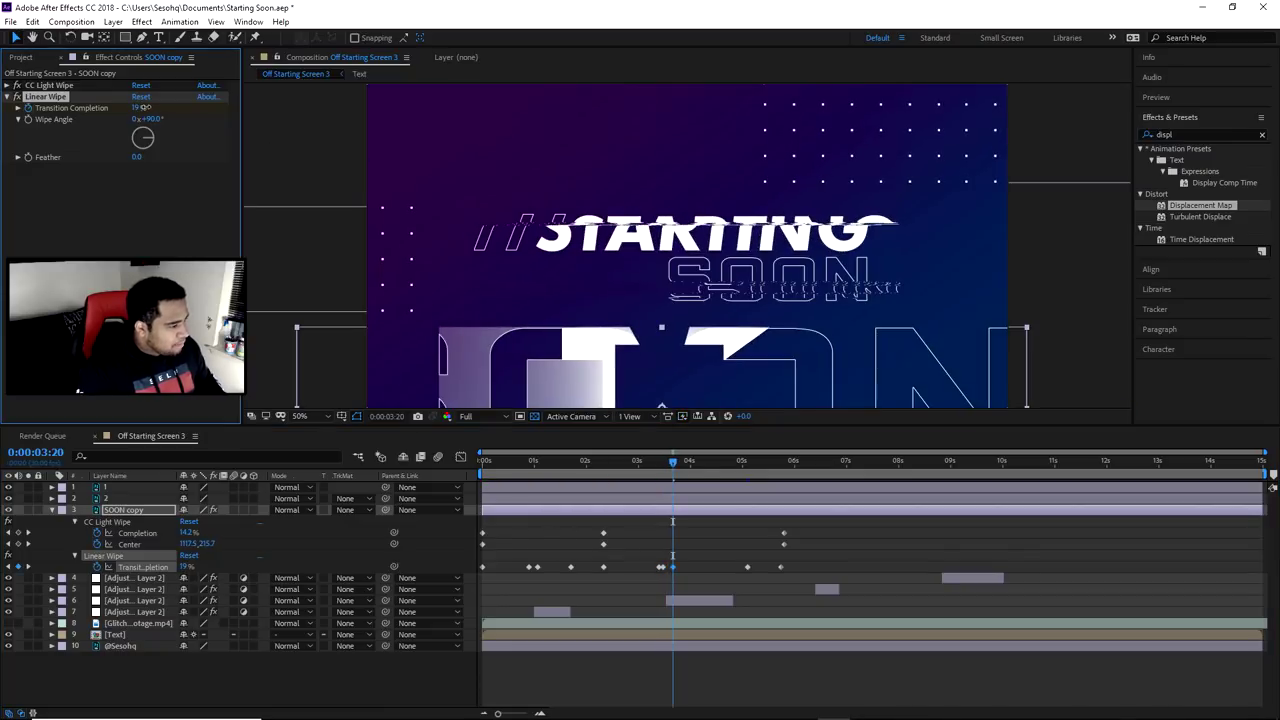
left_click_drag(672, 462, 681, 462)
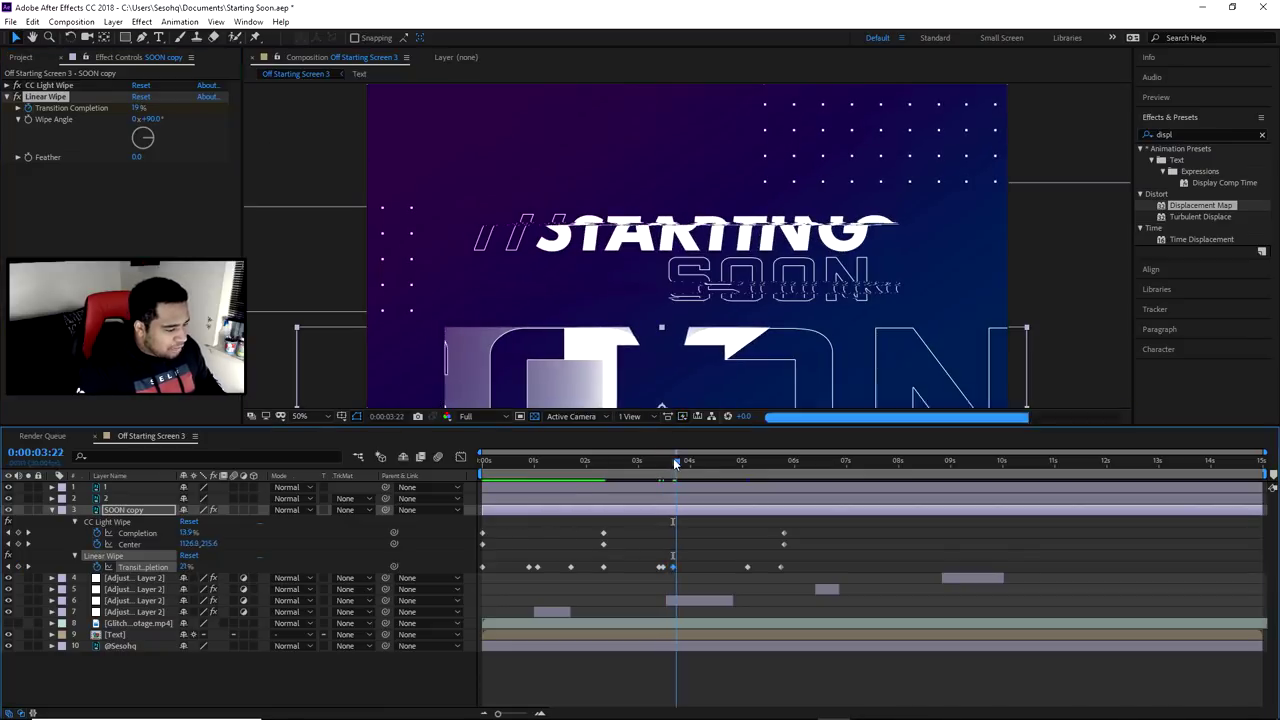
left_click_drag(145, 118, 138, 118)
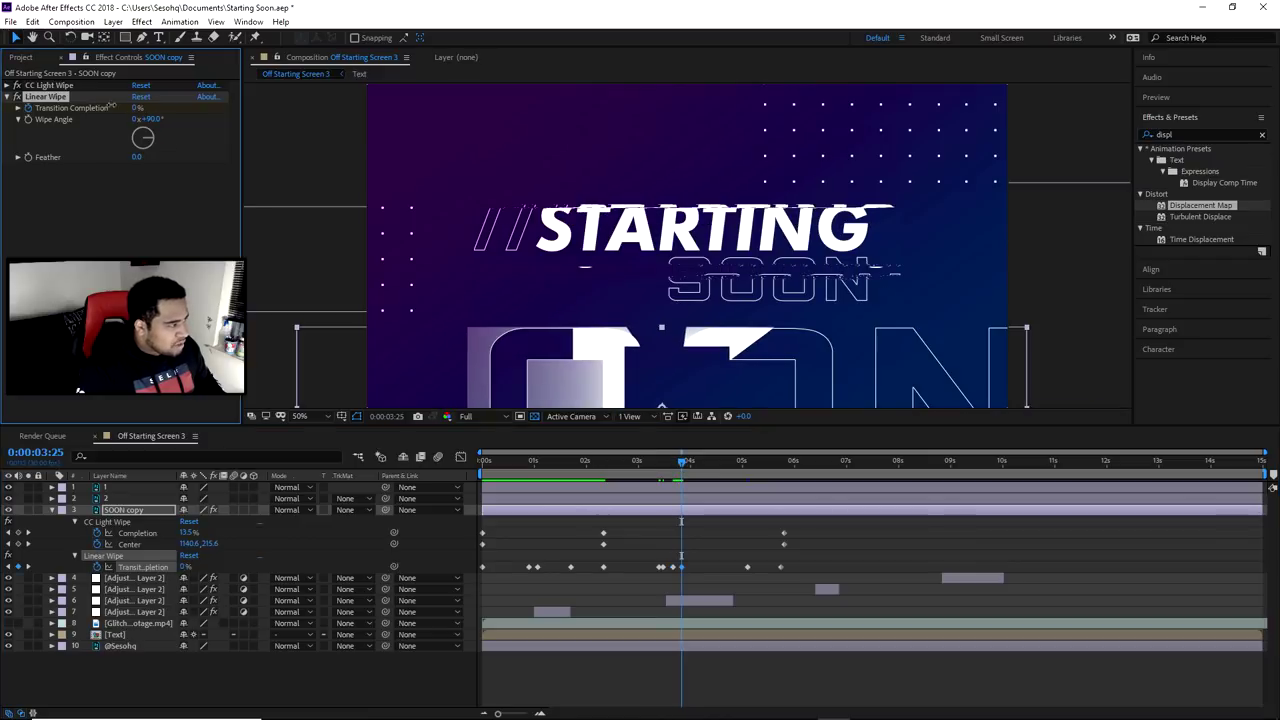
Check the wipe at 0:00:05:03 and preview the composition from the start.
left_click_drag(681, 462, 742, 466)
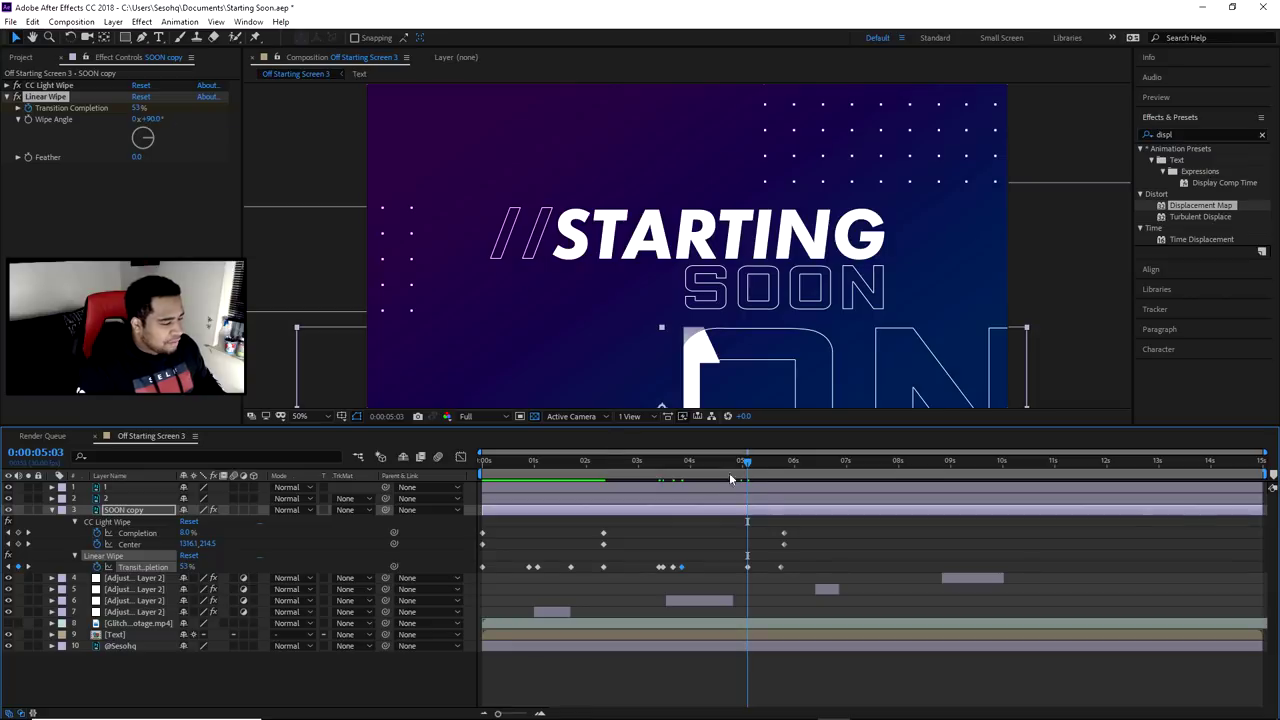
left_click_drag(748, 464, 478, 460)
key("space")
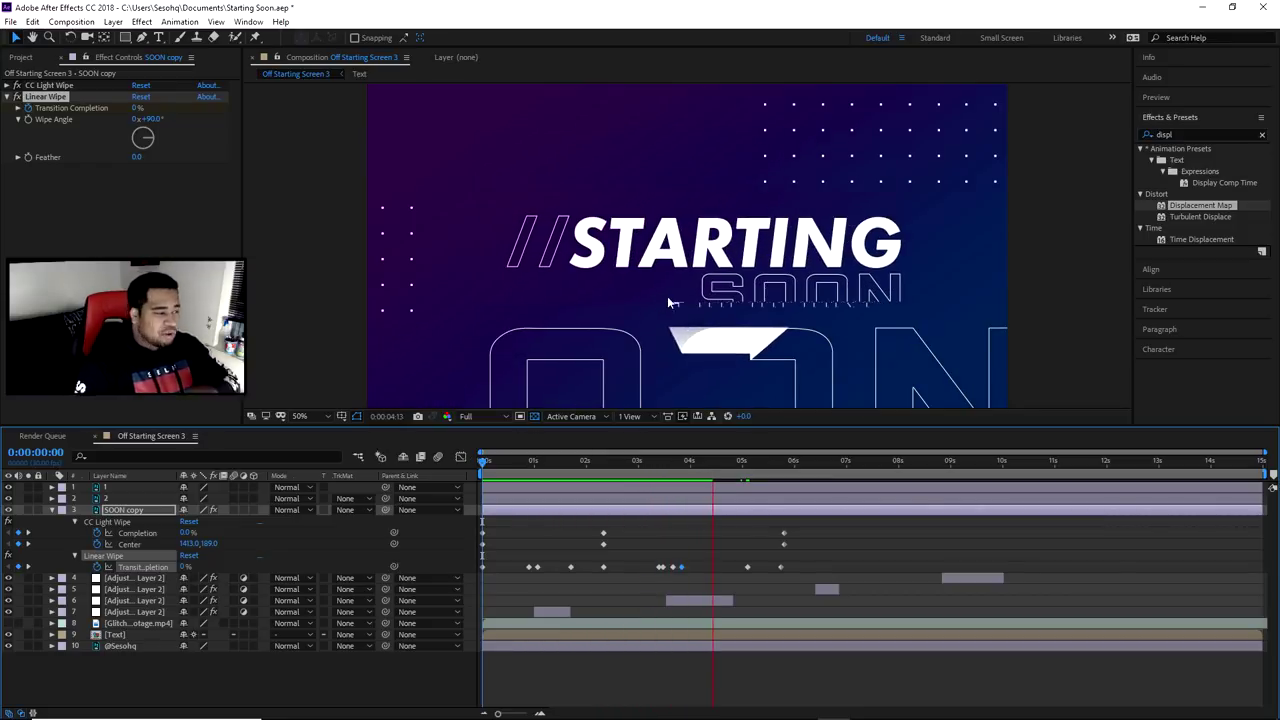
Delete the four Linear Wipe Transition Completion keyframes between 0:00:03:12 and 0:00:03:25.
left_click(711, 467)
left_click_drag(665, 471, 646, 464)
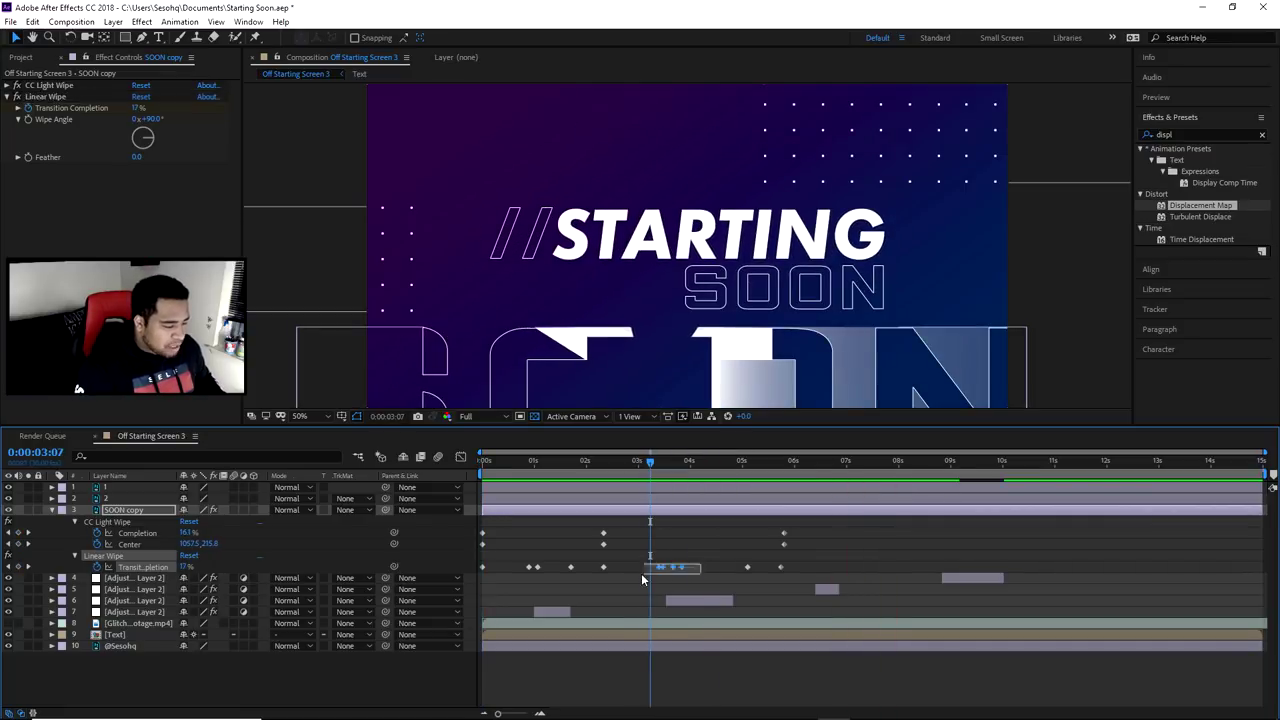
left_click(654, 467)
left_click(656, 467)
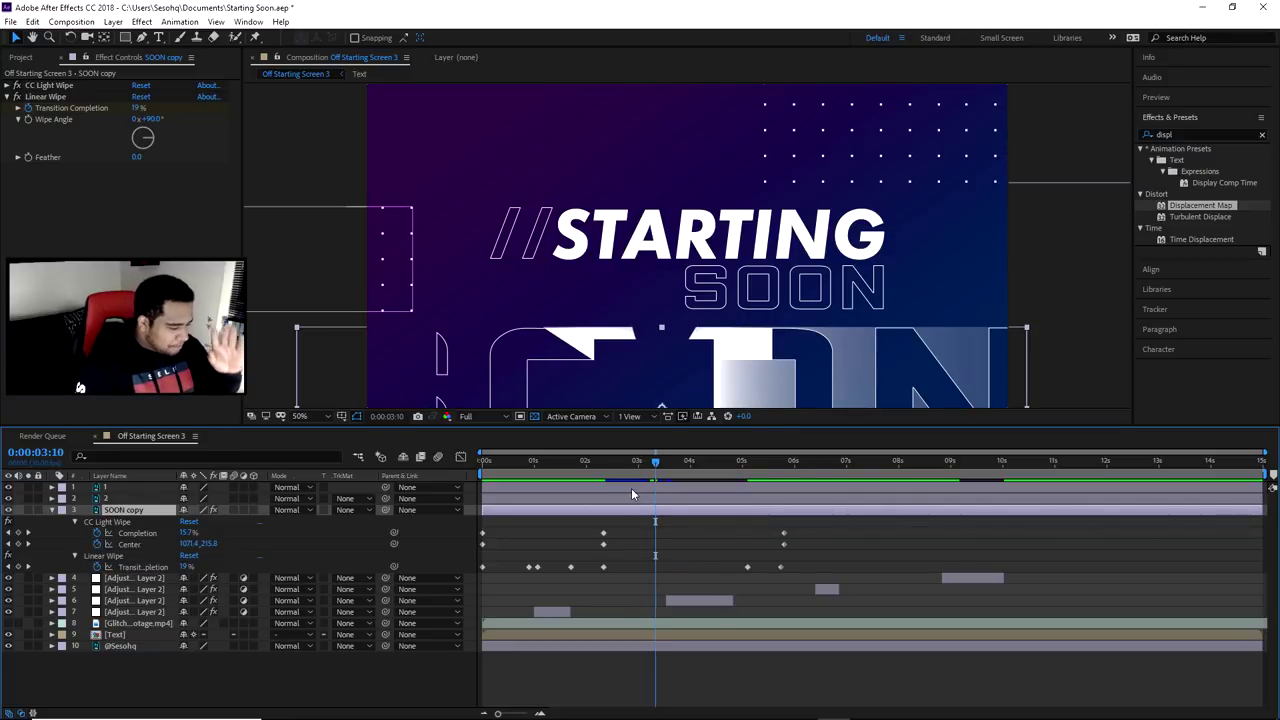
Examine the SOON copy wipe between 0:00:02:11 and 0:00:05:22, going frame by frame from 0:00:05:06.
left_click_drag(656, 467, 605, 469)
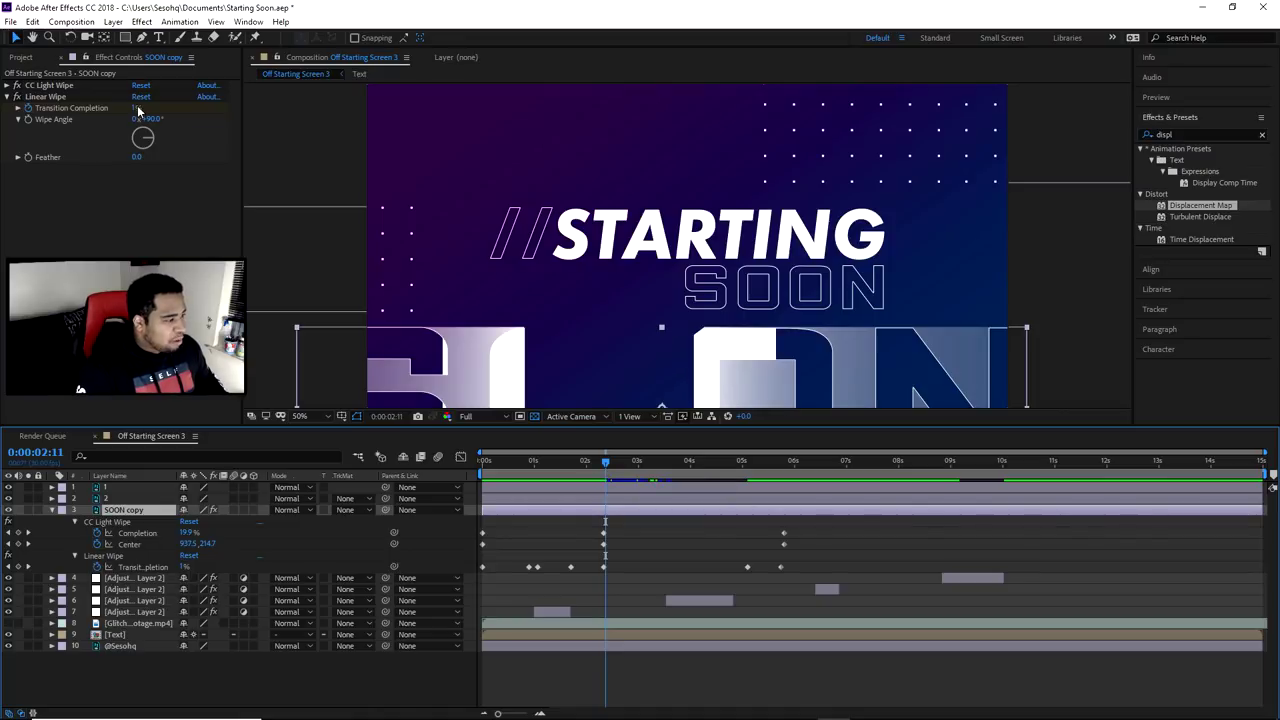
left_click_drag(606, 461, 753, 470)
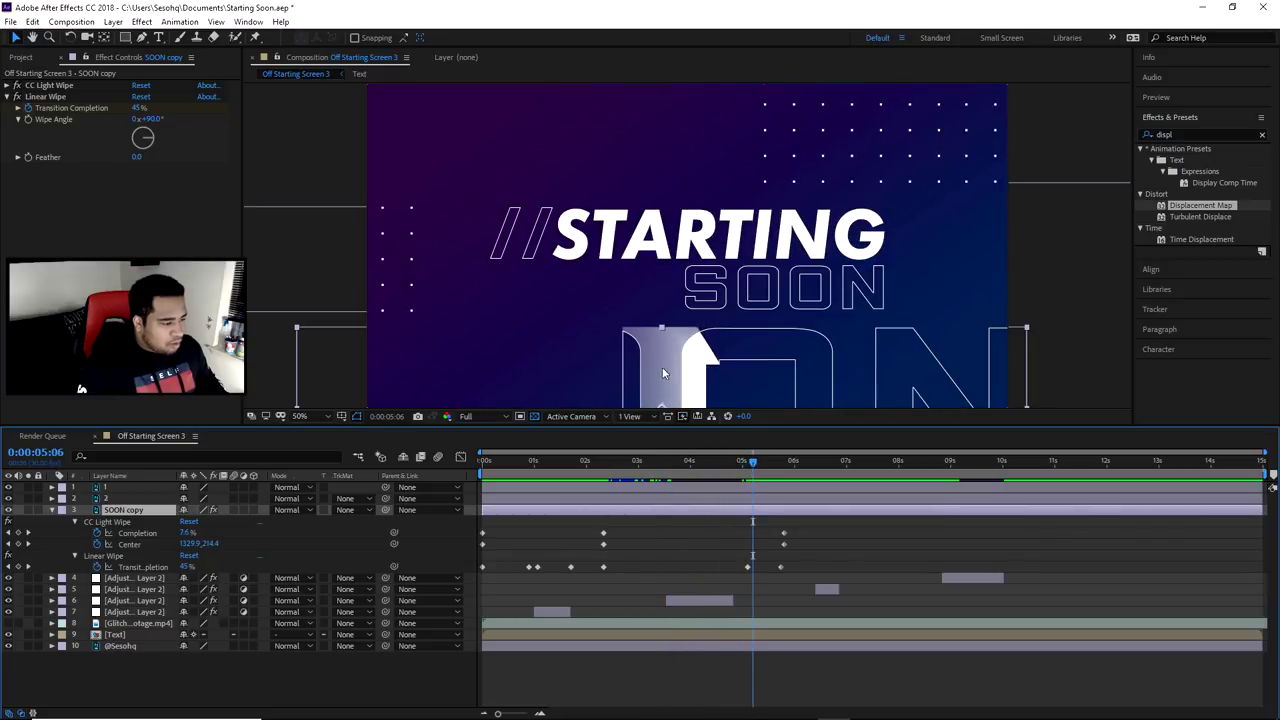
key("Page_Down")
key("Page_Down")
key("Page_Down")
key("Page_Down")
key("Page_Down")
key("Page_Down")
key("Page_Down")
key("Page_Down")
key("Page_Down")
key("Page_Down")
key("Page_Down")
key("Page_Down")
key("Page_Down")
key("Page_Down")
key("Page_Down")
key("Page_Down")
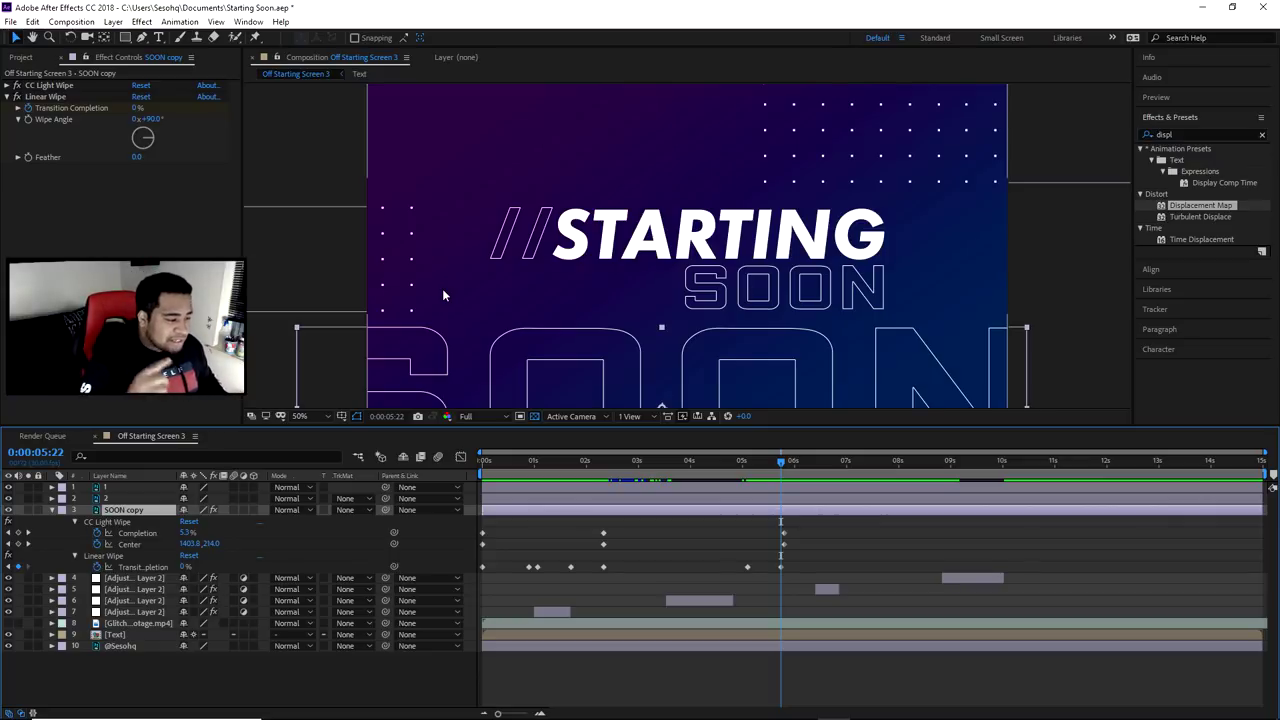
Add Linear Wipe Transition Completion keyframes of 20% at 0:00:03:11, 0% at 0:00:03:12 and 15% at 0:00:03:16.
left_click_drag(668, 476, 659, 474)
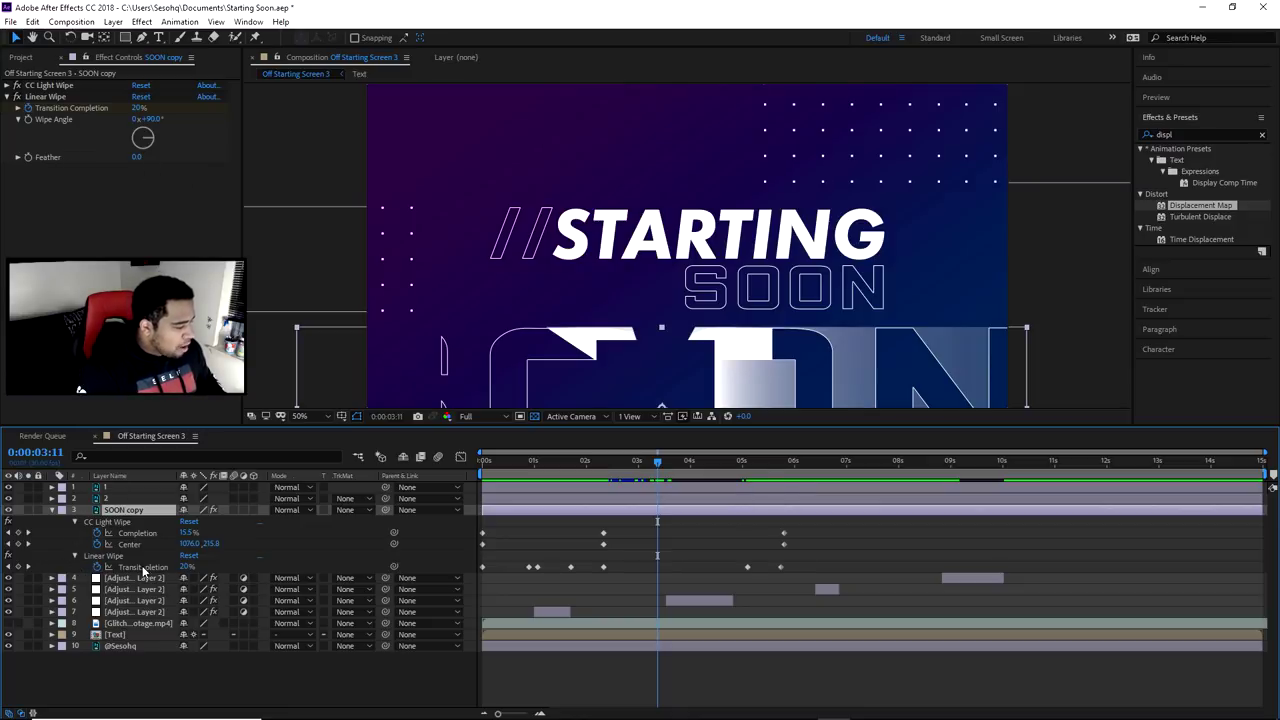
left_click(24, 567)
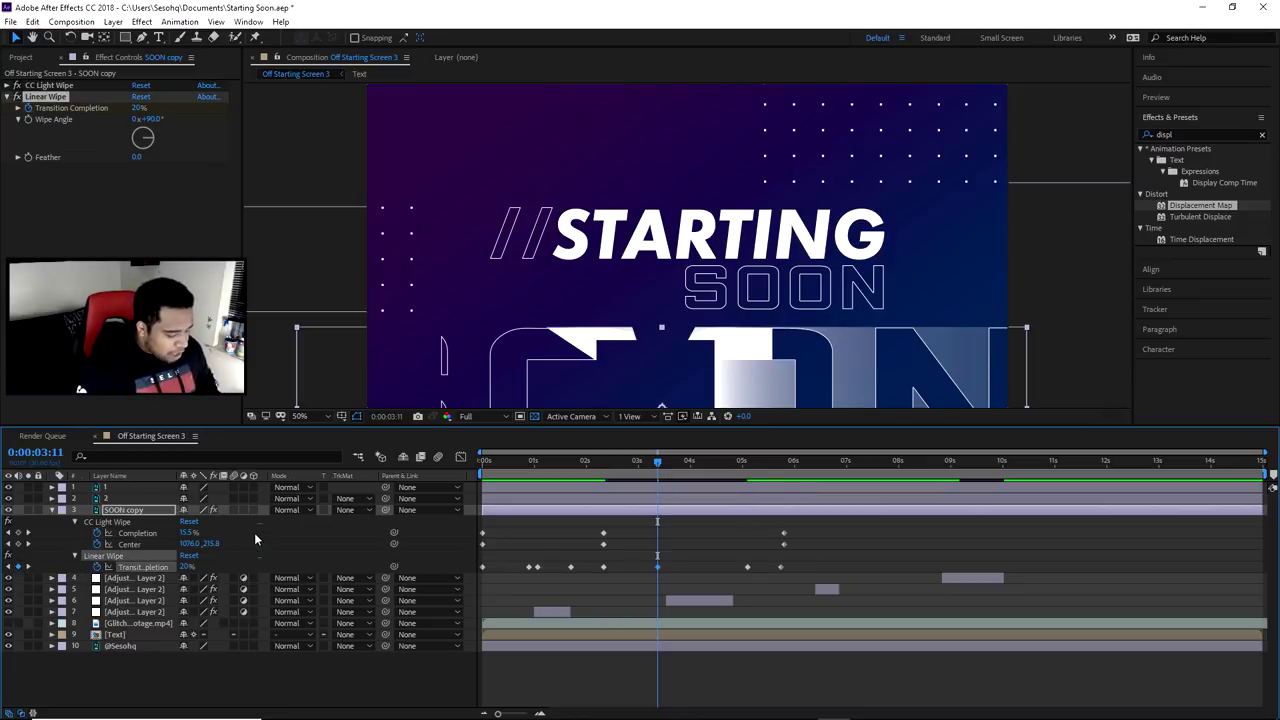
key("Page_Down")
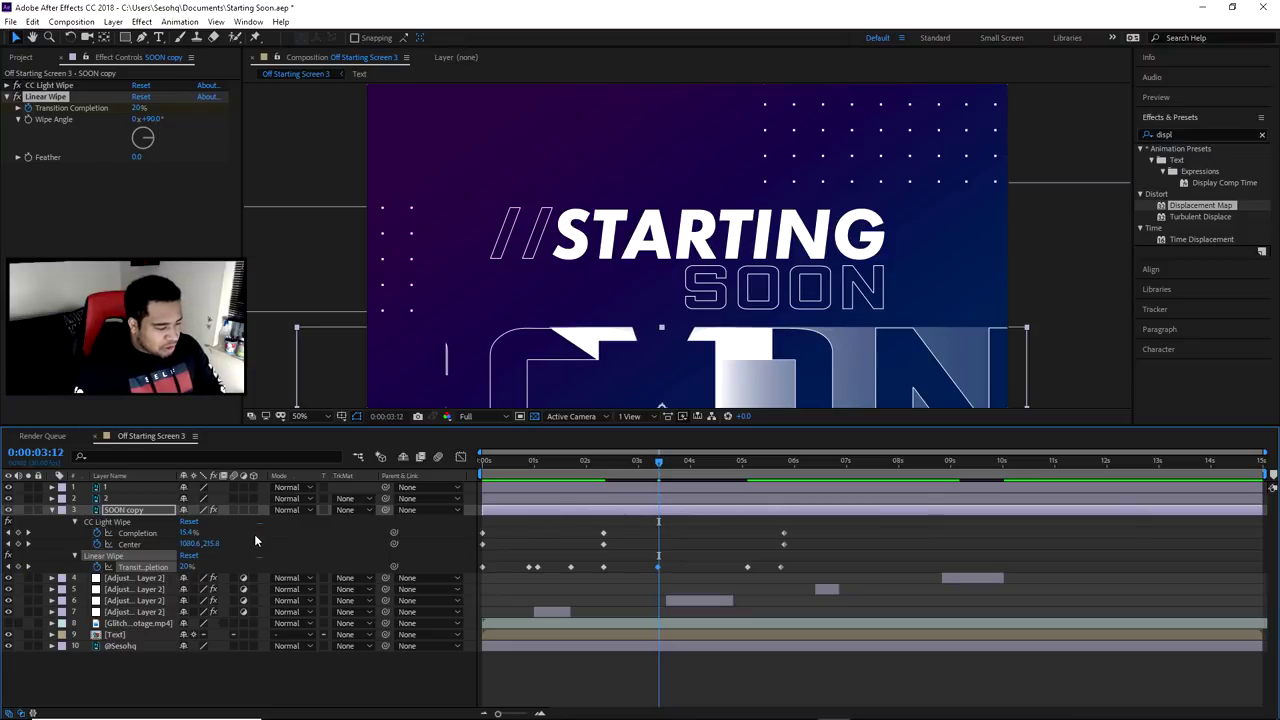
left_click_drag(137, 107, 115, 107)
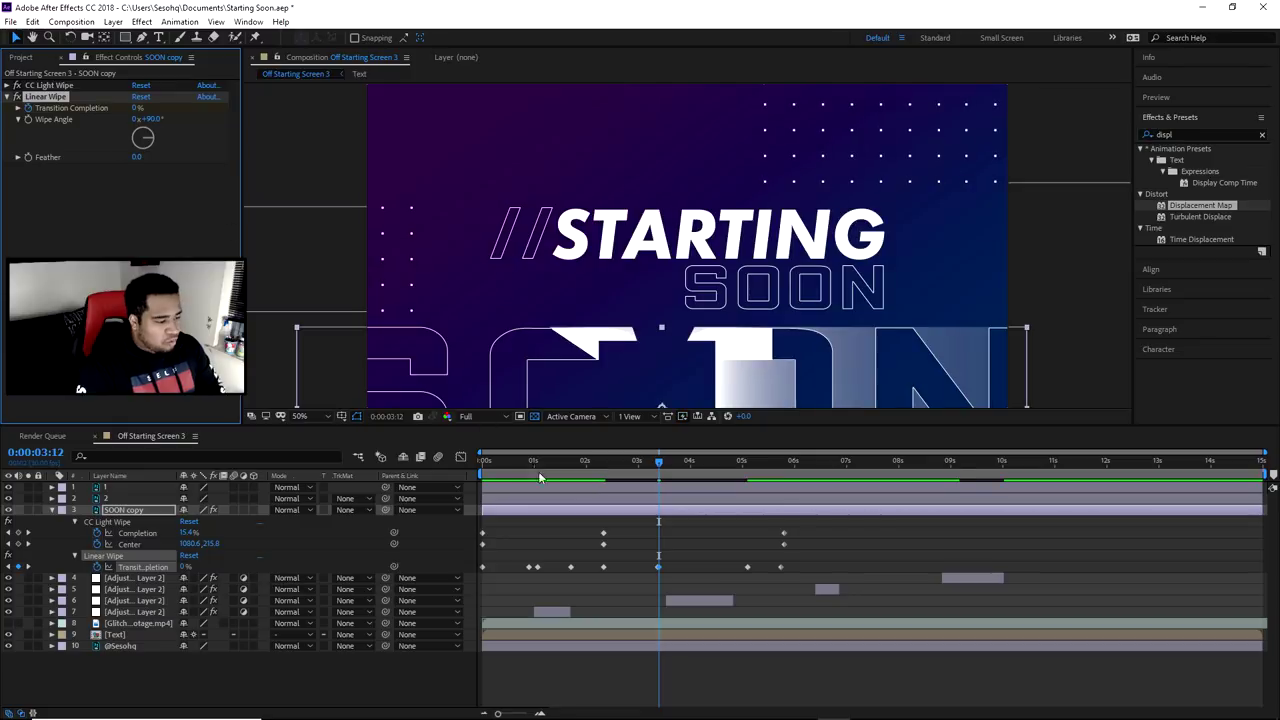
left_click(662, 461)
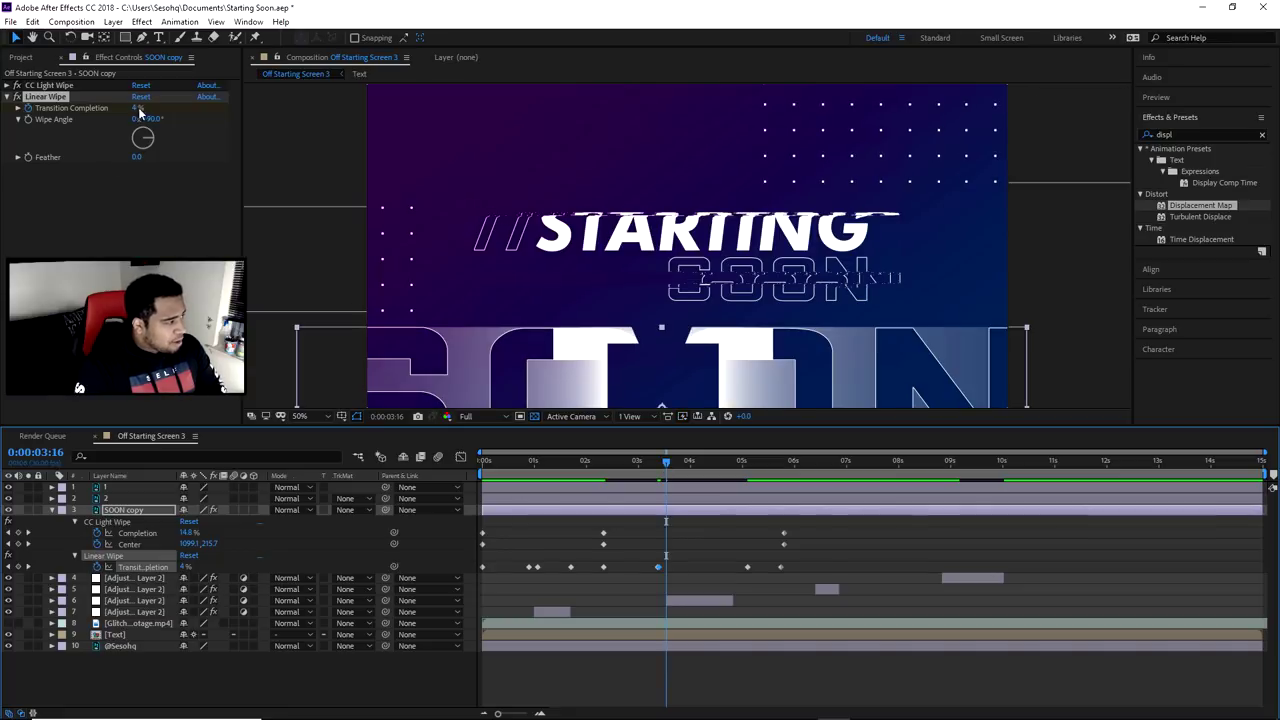
left_click_drag(137, 107, 143, 108)
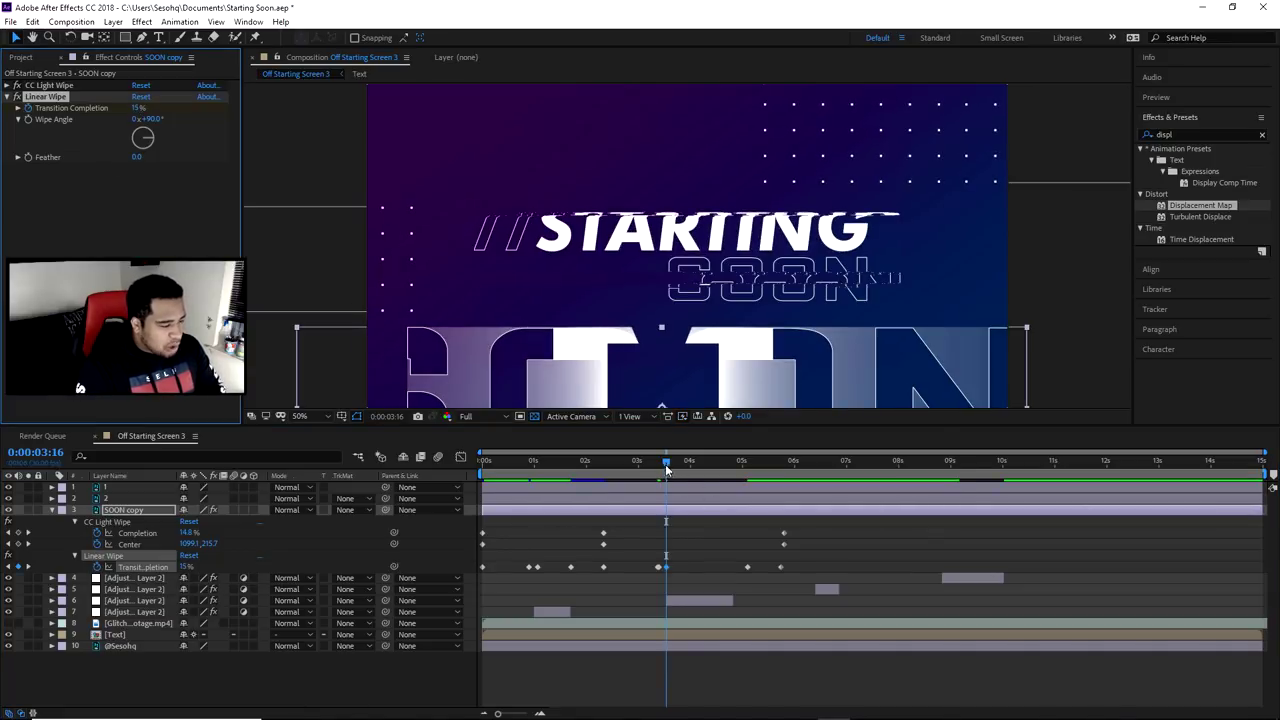
Add a 0% Linear Wipe Transition Completion keyframe at 0:00:03:21 and preview the composition from the start.
left_click_drag(666, 467, 676, 467)
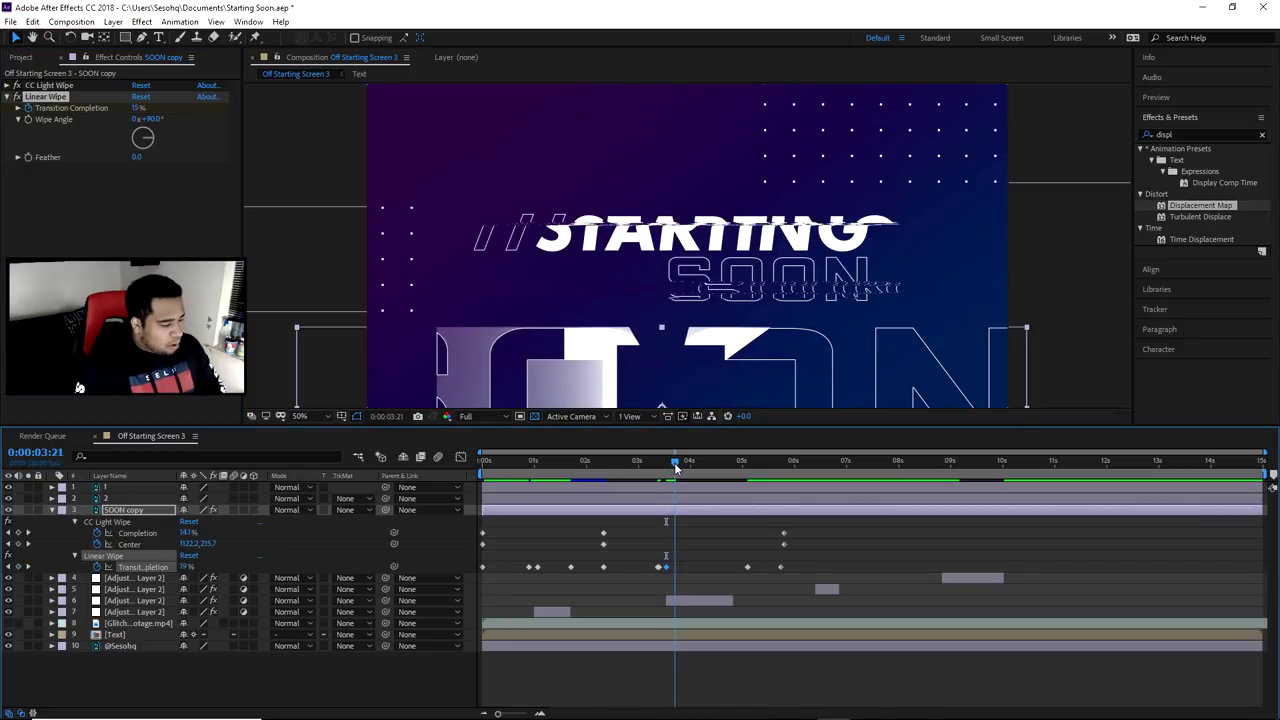
key("Return")
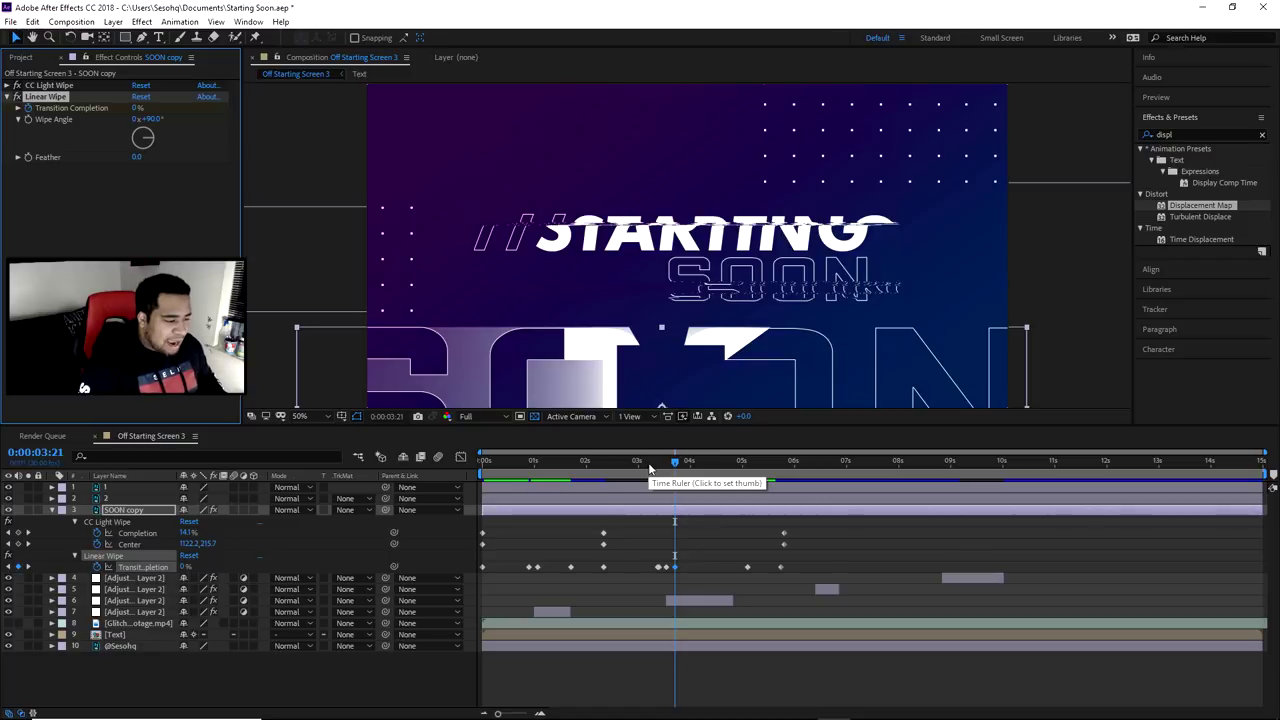
left_click(747, 463)
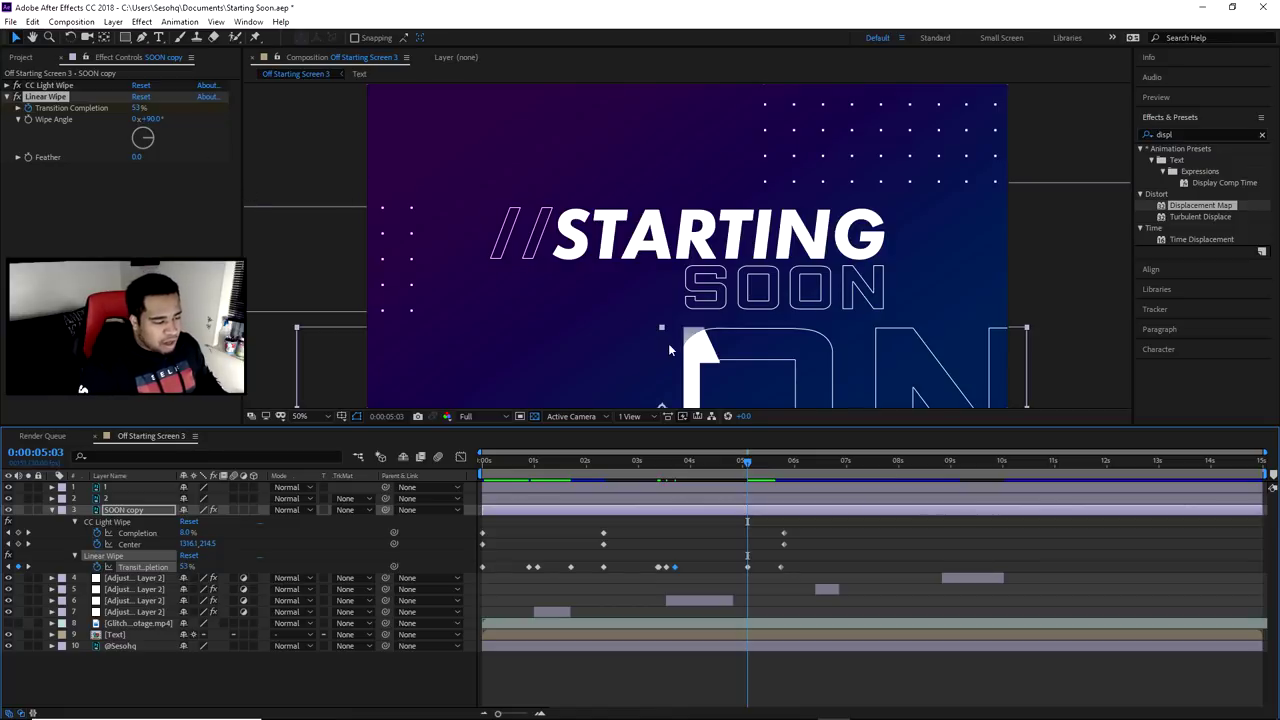
left_click_drag(744, 463, 466, 457)
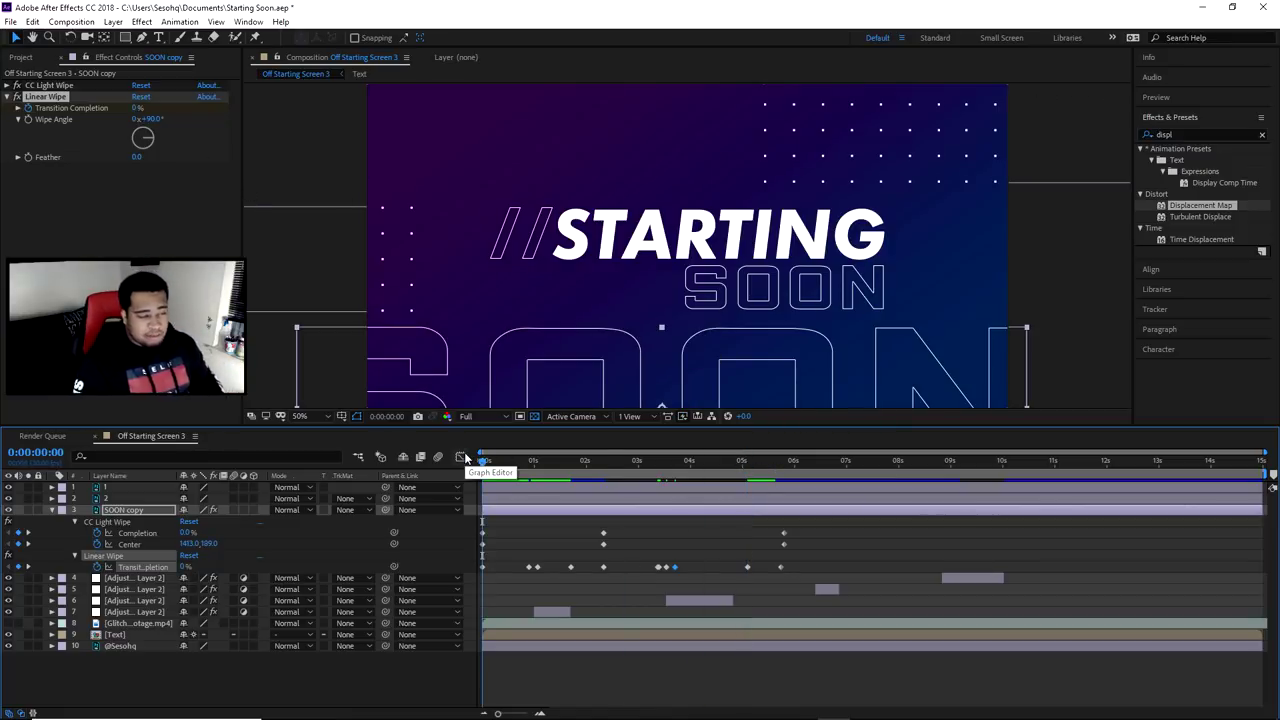
key("space")
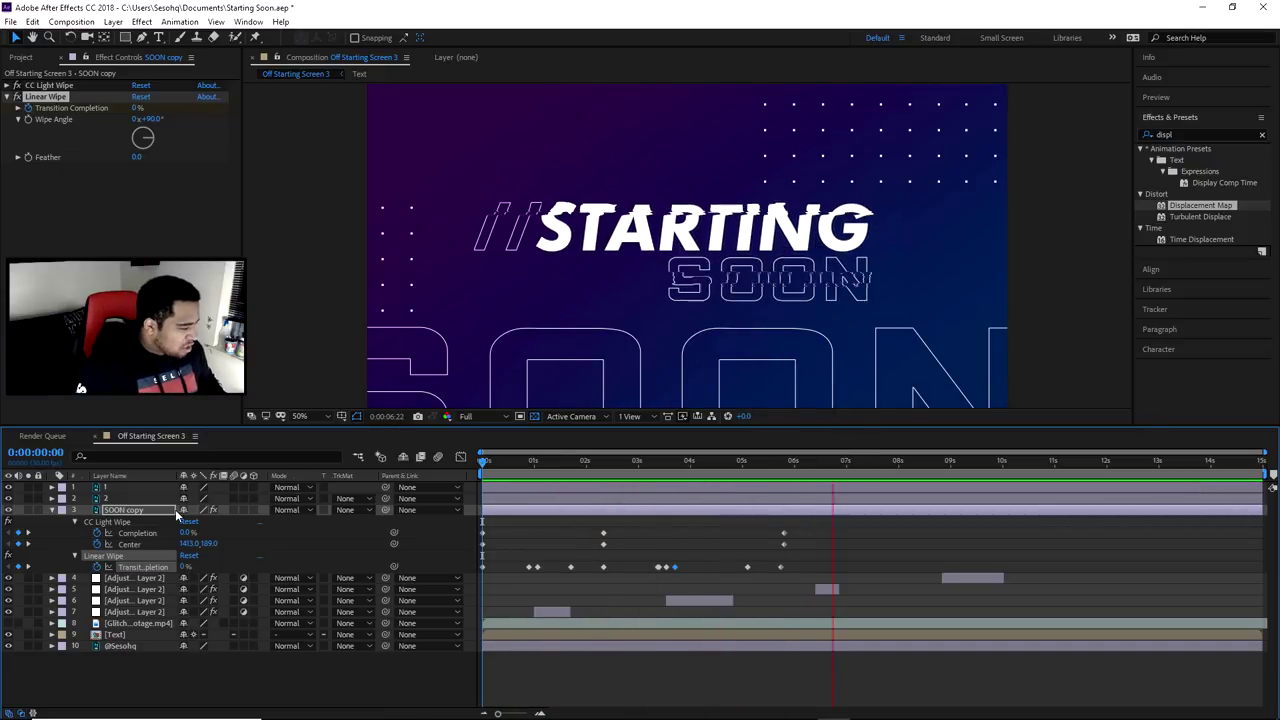
Apply Easy Ease to all three CC Light Wipe Completion keyframes on the SOON copy layer.
left_click(140, 510)
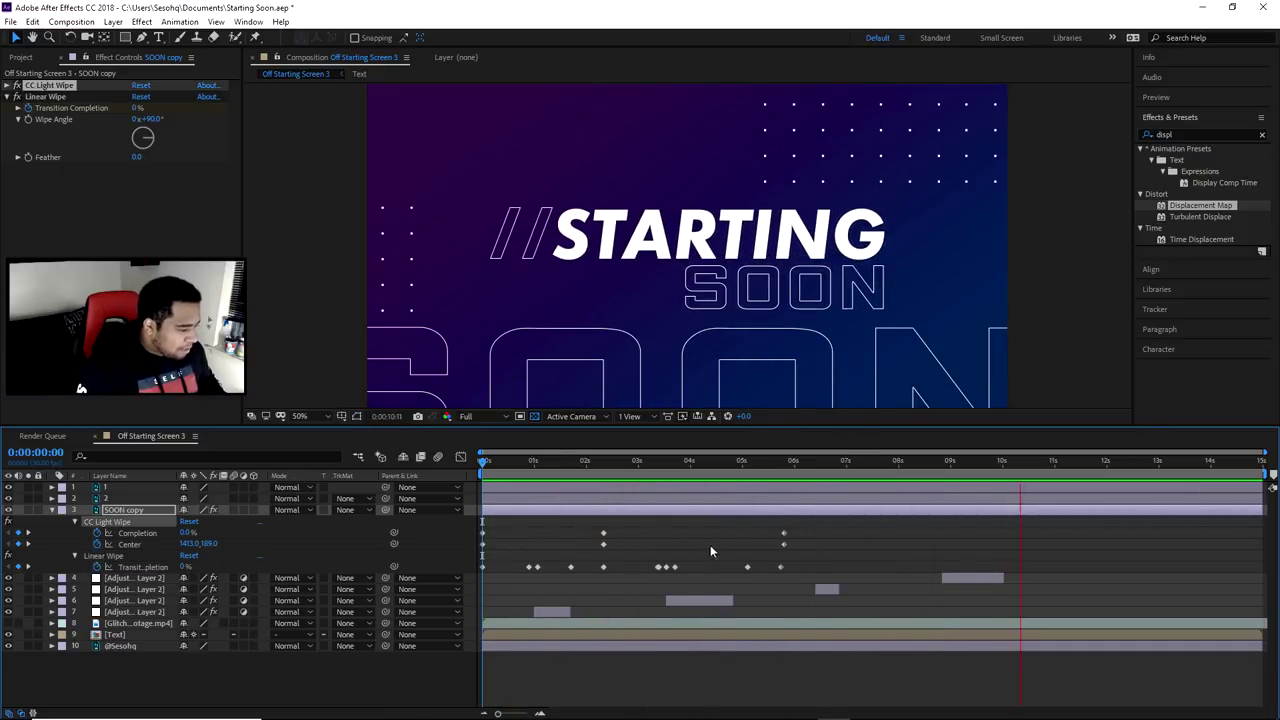
left_click_drag(820, 530, 510, 538)
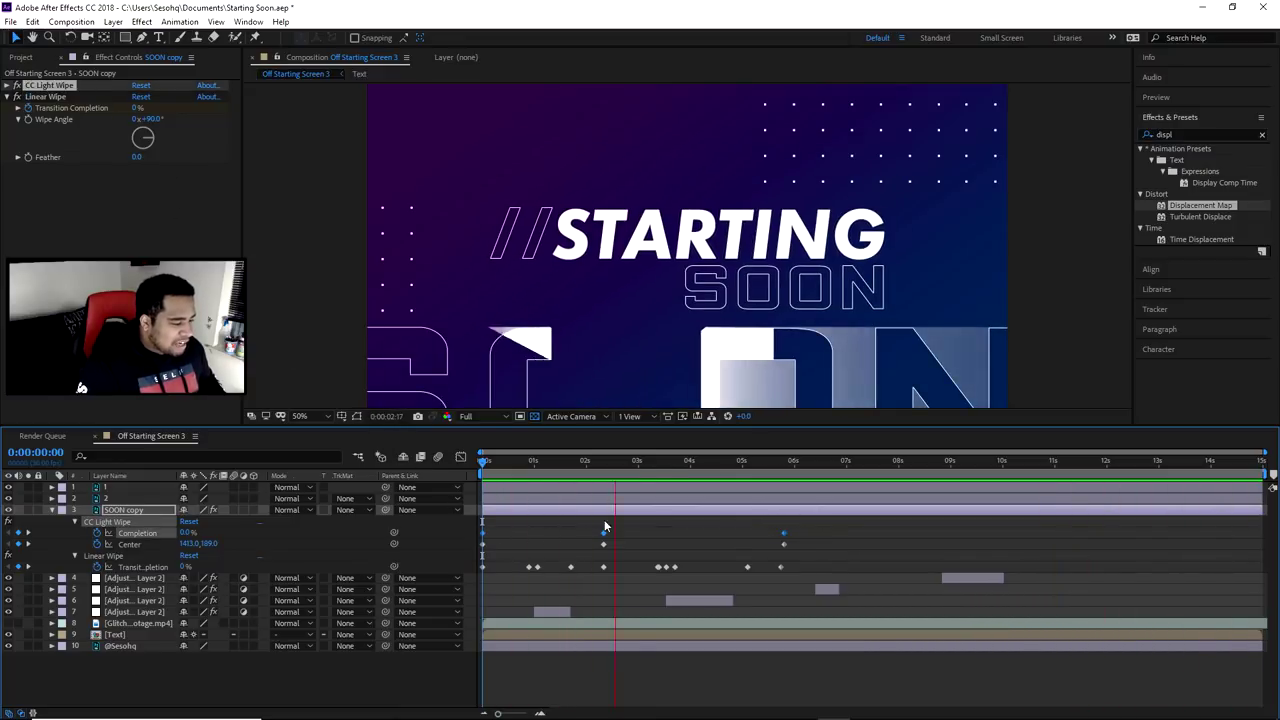
left_click_drag(785, 538, 480, 548)
right_click(785, 538)
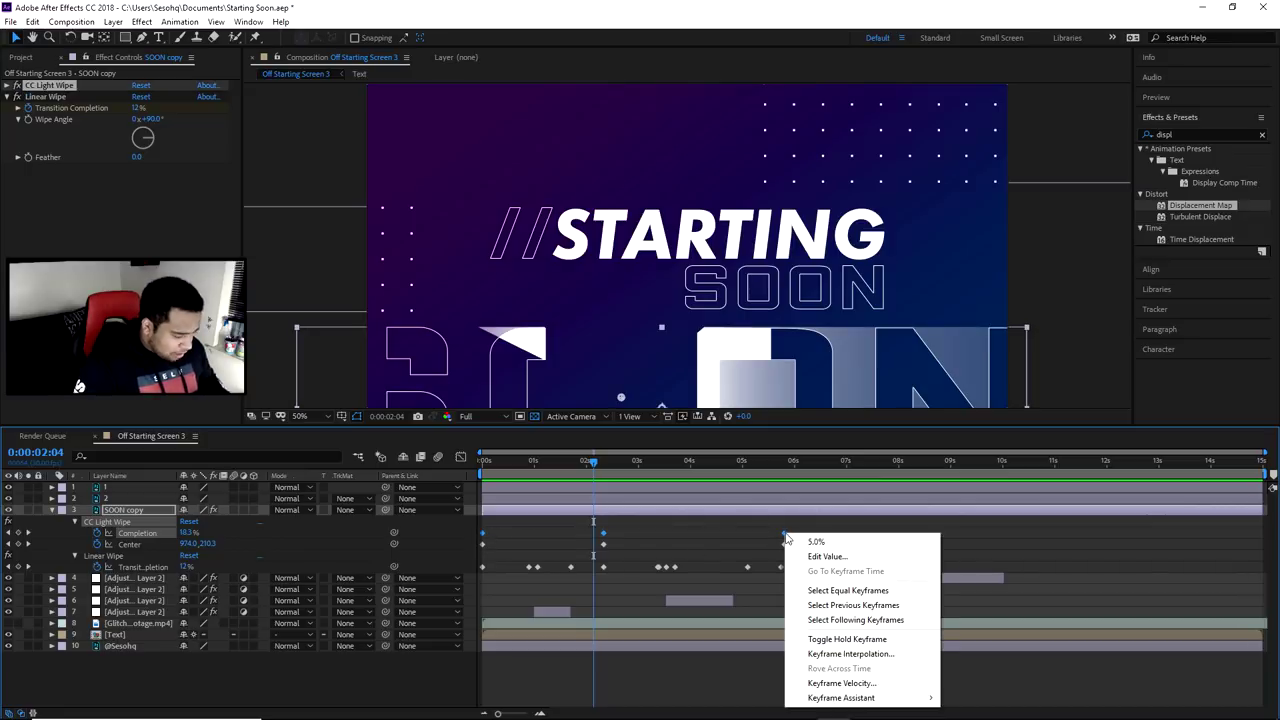
mouse_move(860, 697)
left_click(975, 609)
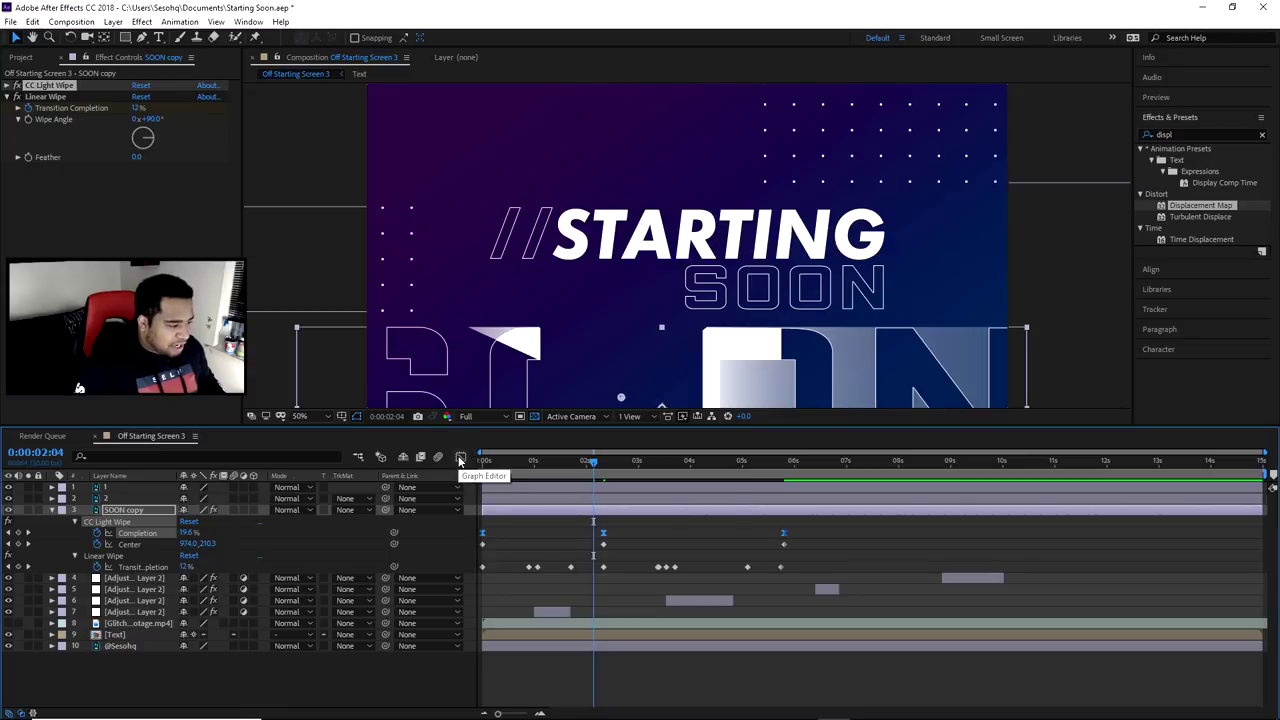
In the speed graph, lengthen the outgoing easing of the first two CC Light Wipe Completion keyframes so each segment's speed peaks later.
left_click(460, 458)
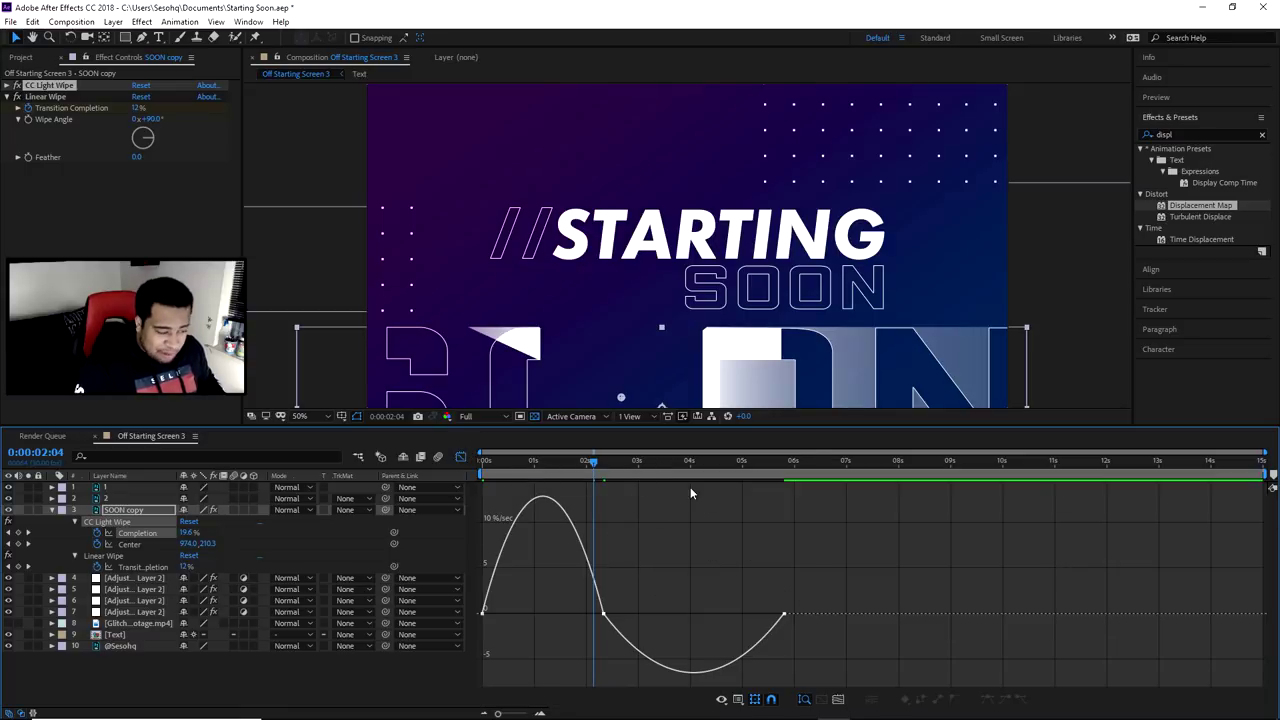
right_click(686, 519)
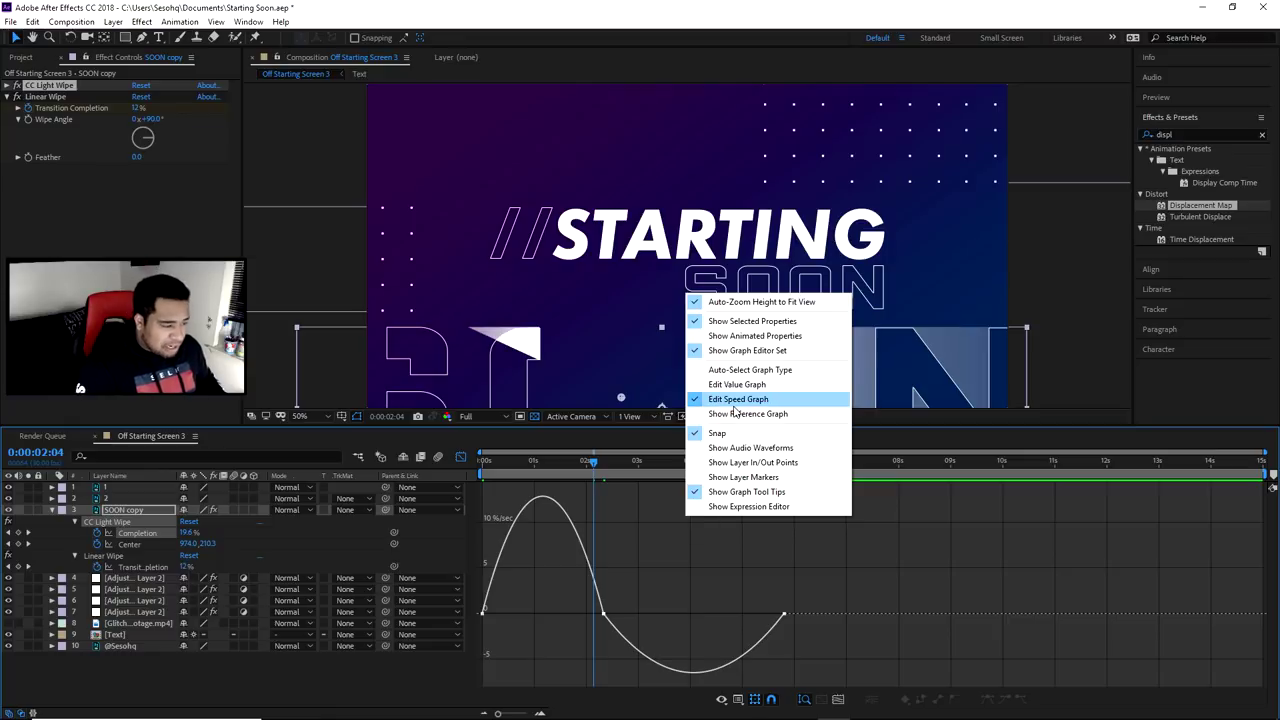
left_click(741, 386)
right_click(720, 519)
left_click(750, 399)
left_click_drag(862, 576, 487, 641)
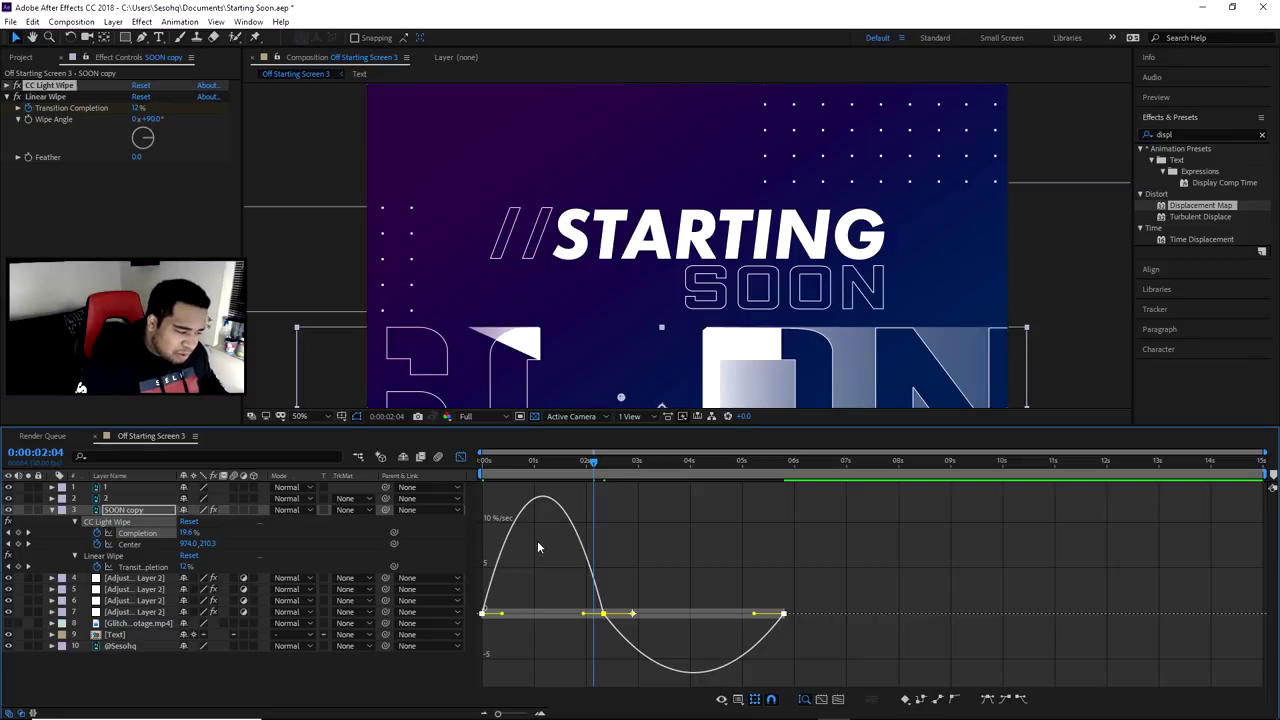
left_click_drag(502, 615, 519, 617)
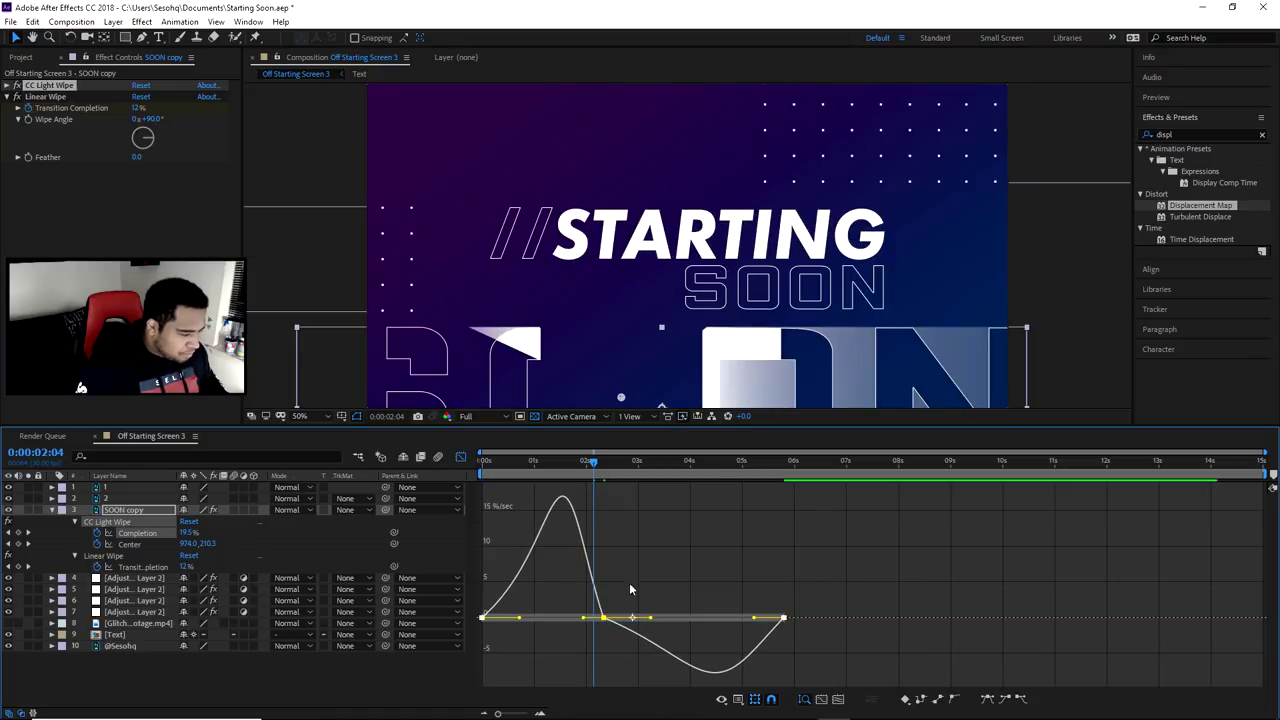
left_click(459, 457)
Play back the eased SOON wipe, check the frame at 0:00:01:00 and replay from the beginning.
key("Home")
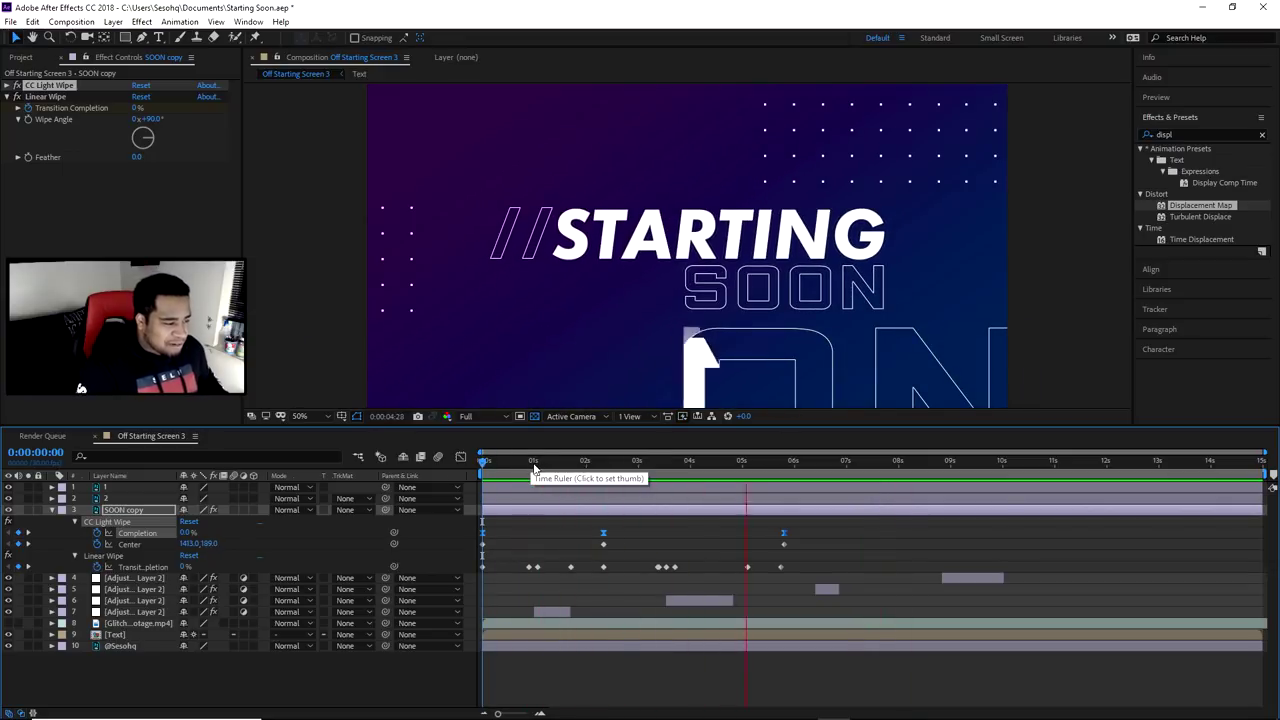
key("space")
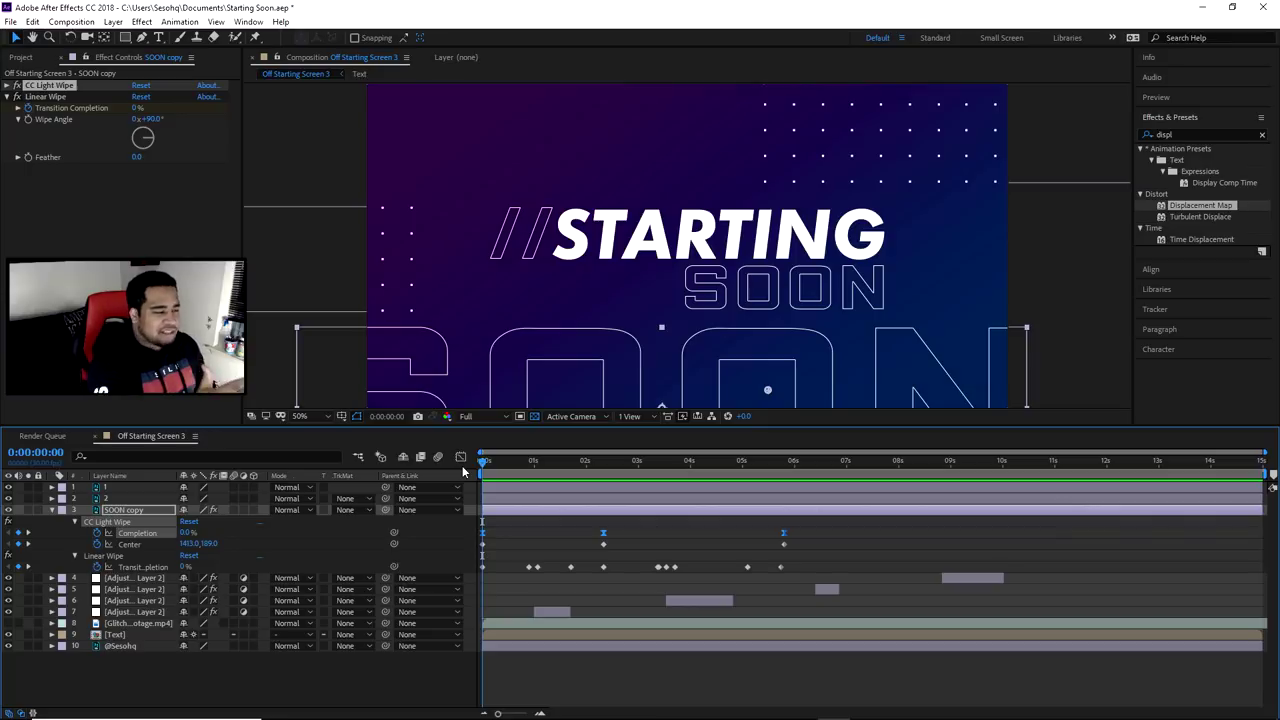
left_click_drag(484, 462, 535, 462)
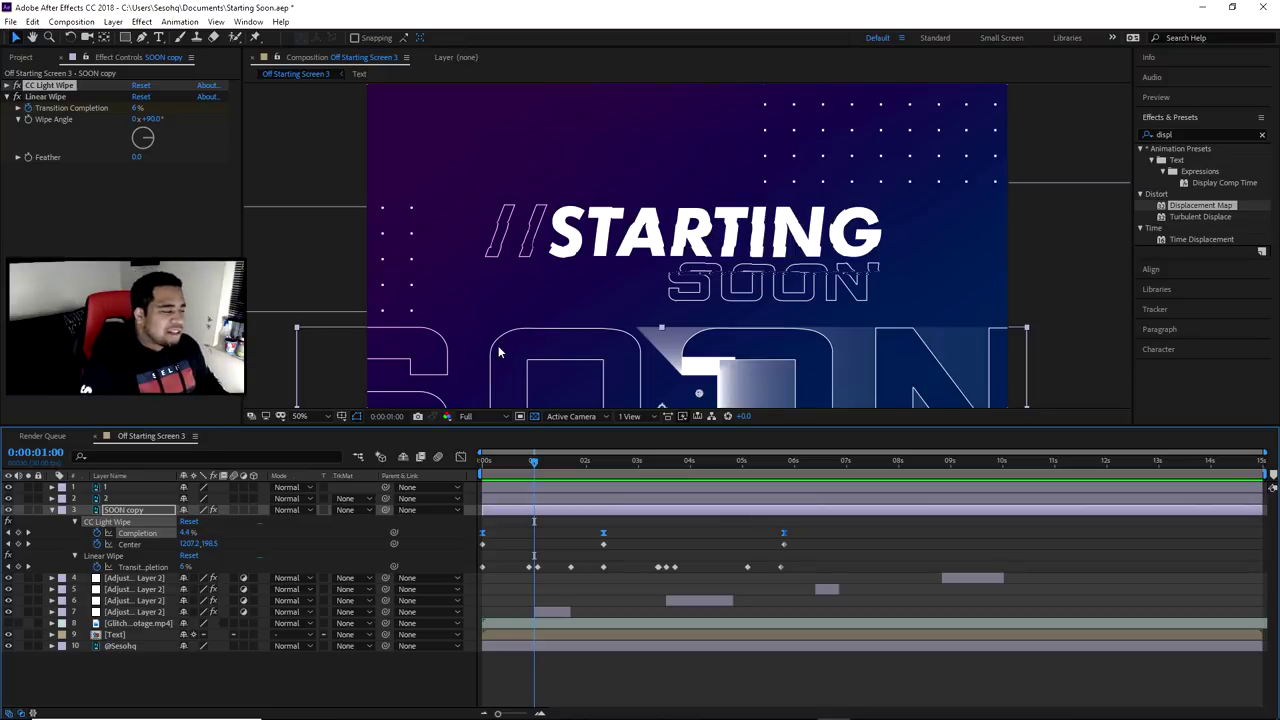
left_click_drag(535, 462, 484, 462)
key("space")
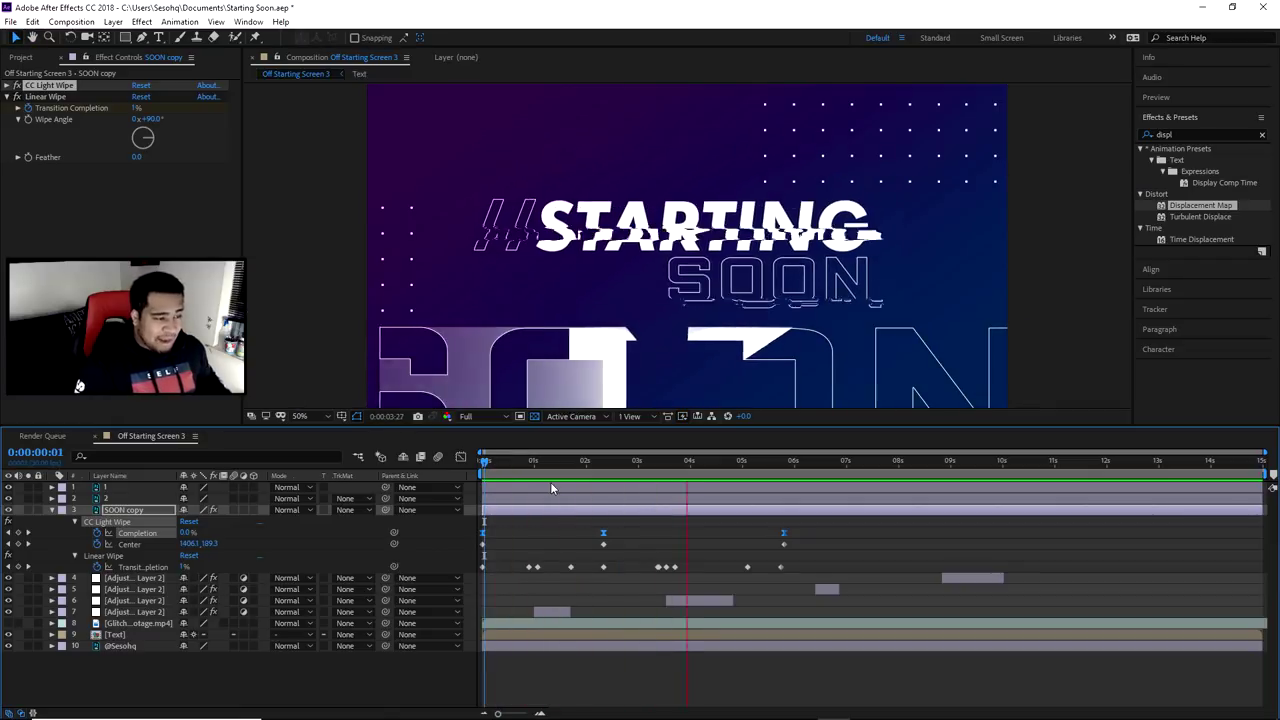